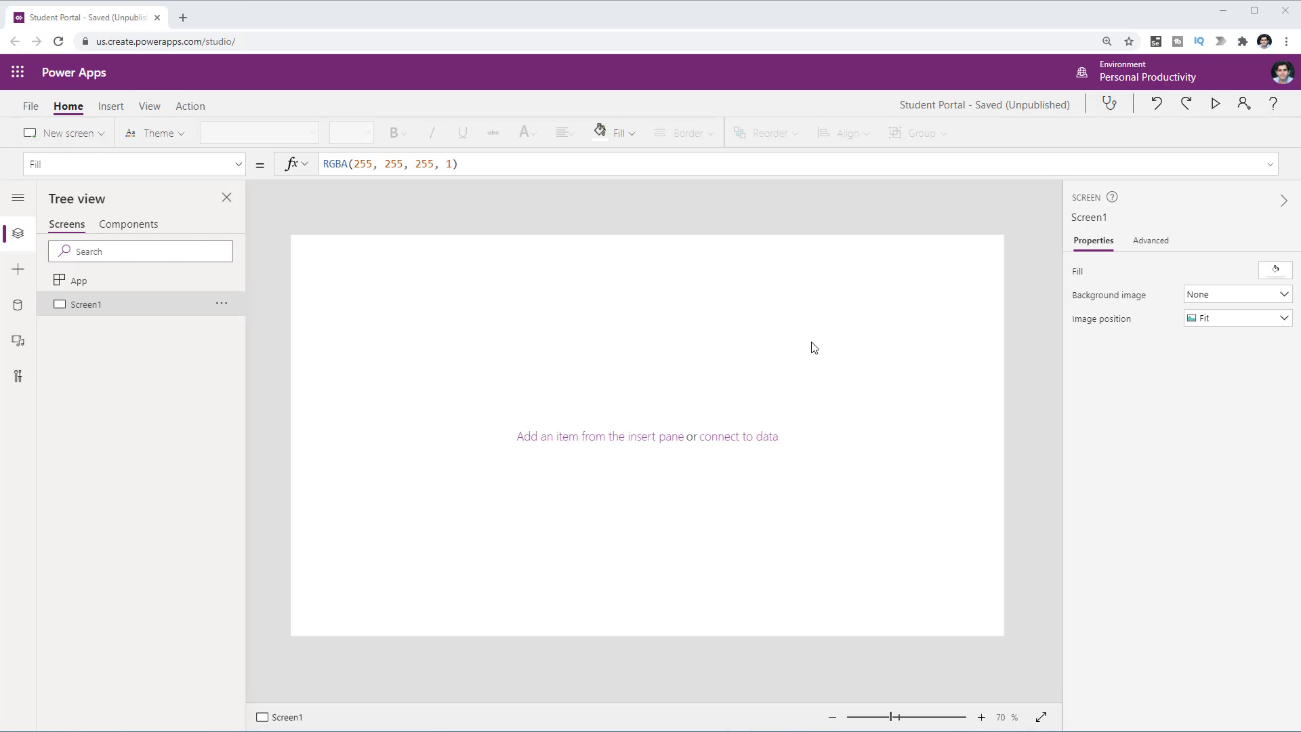
# Search the app's advanced settings for "contain" to check the Layout containers preview feature
pyautogui.click(31, 106)
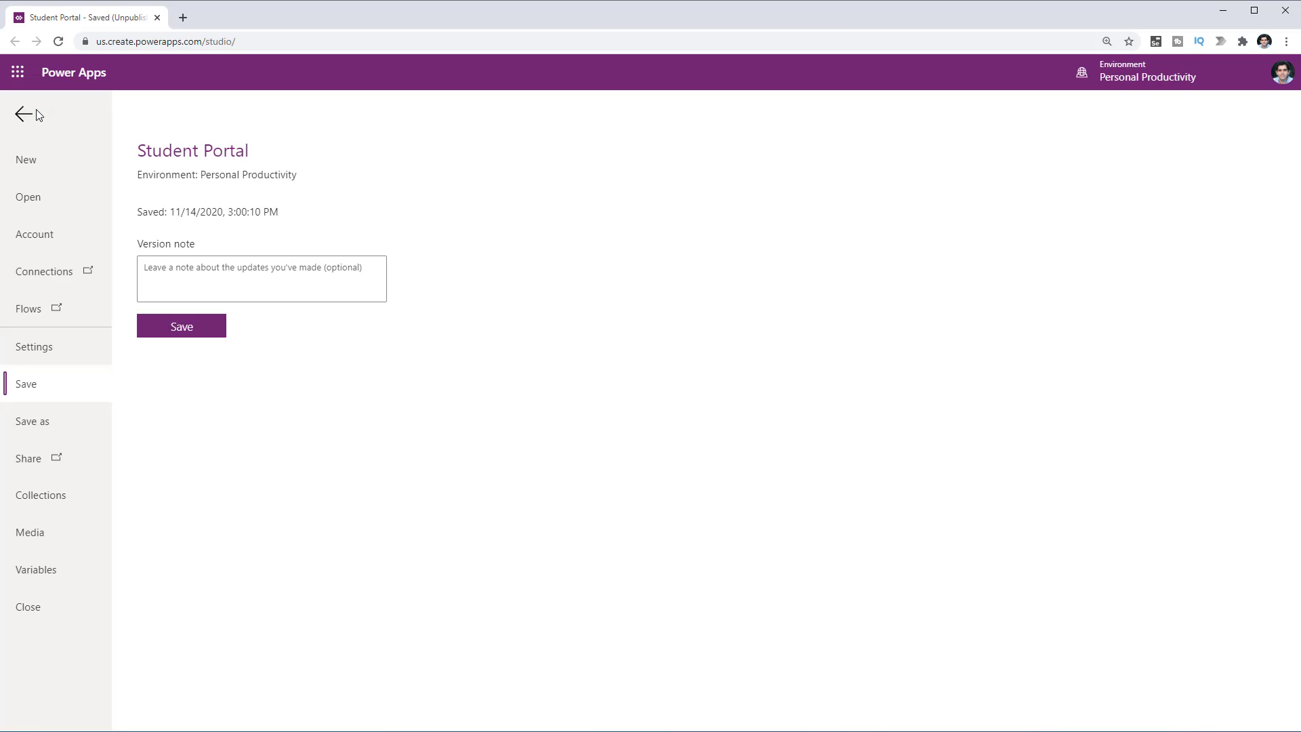
pyautogui.click(48, 346)
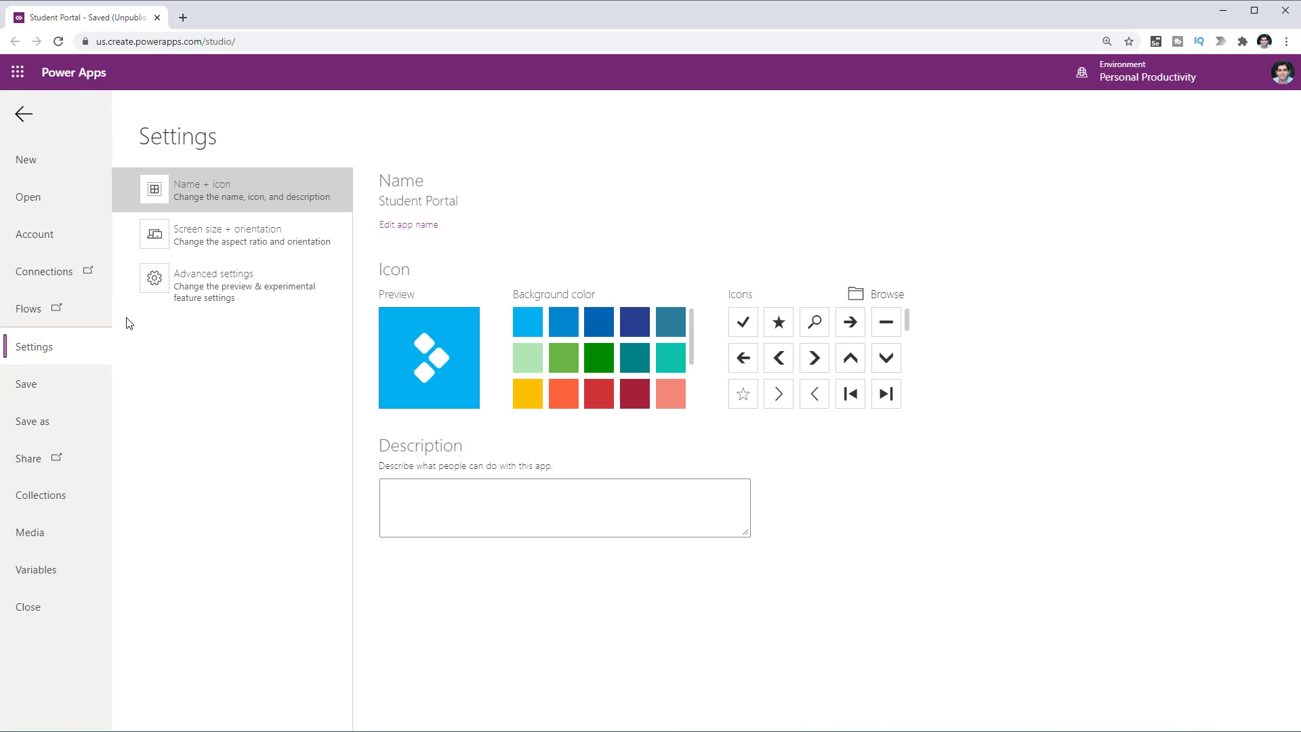
pyautogui.click(233, 291)
pyautogui.click(473, 198)
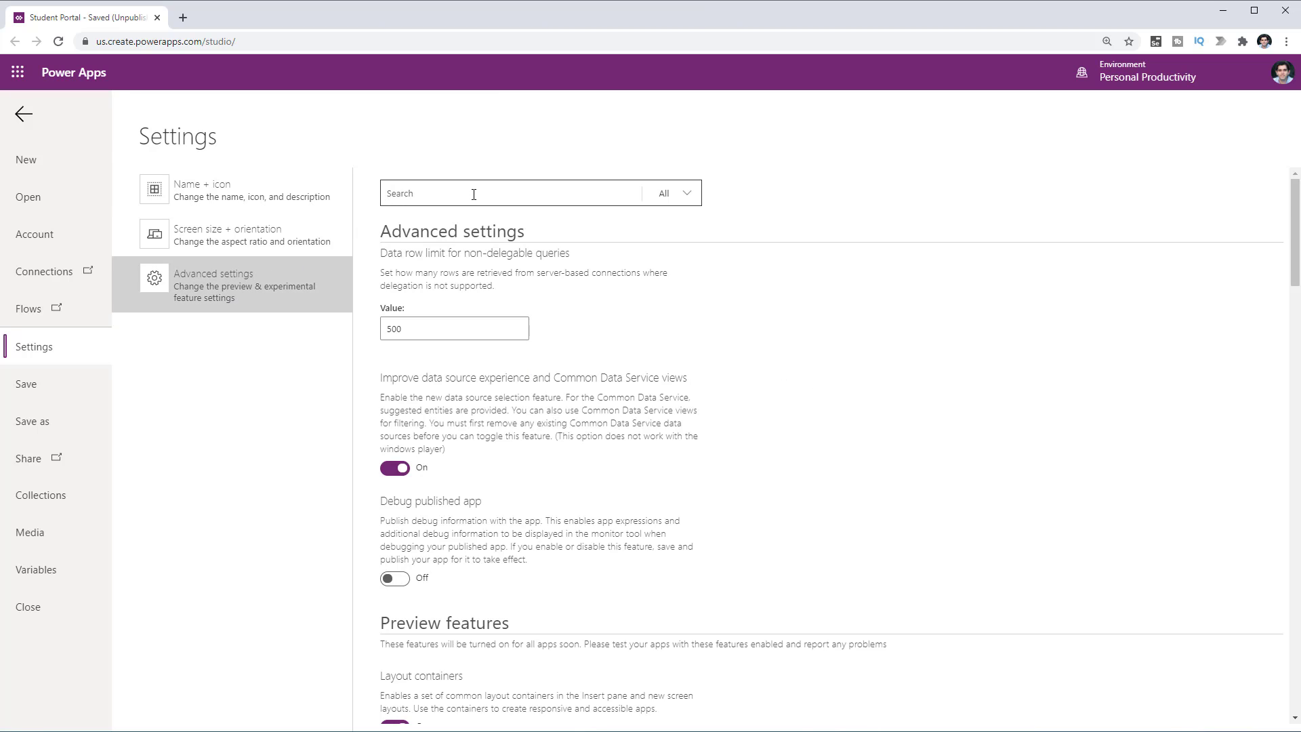
pyautogui.write('contain')
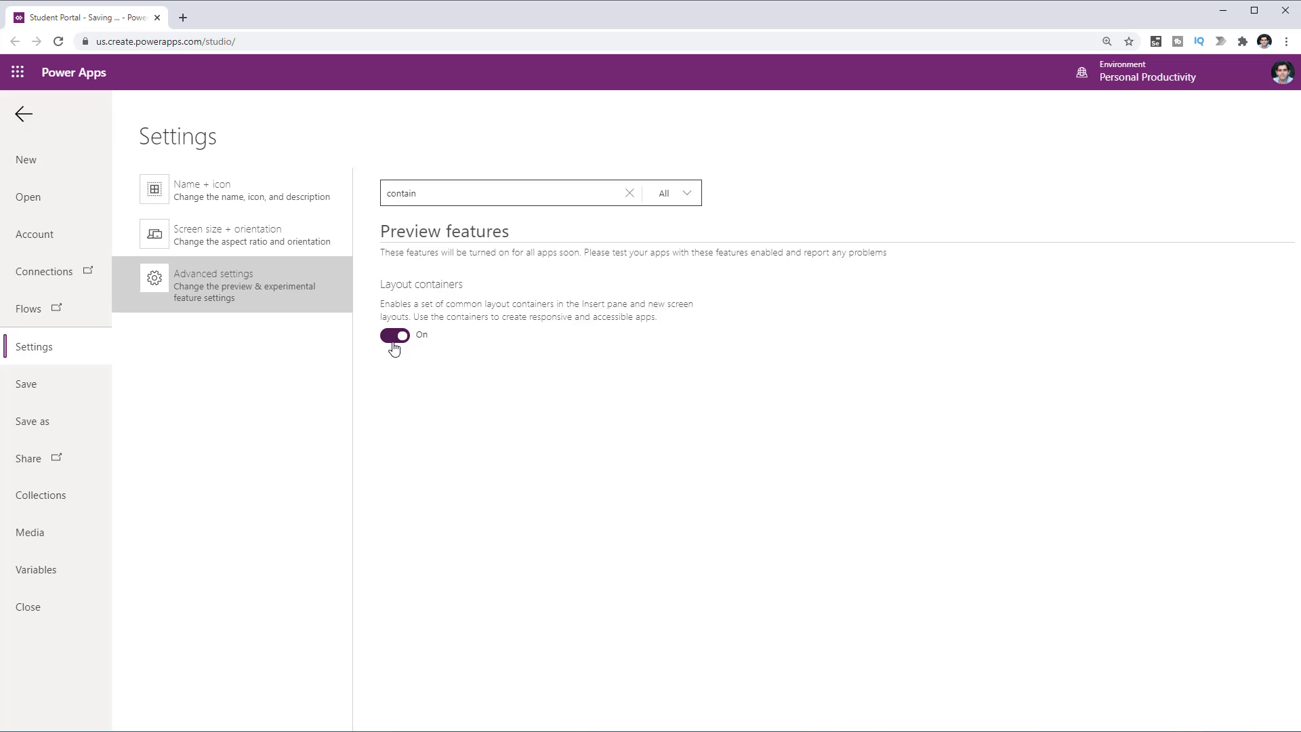
# Turn off Scale to fit in the app's screen size and orientation settings
pyautogui.click(225, 238)
pyautogui.scroll(-3, 607, 568)
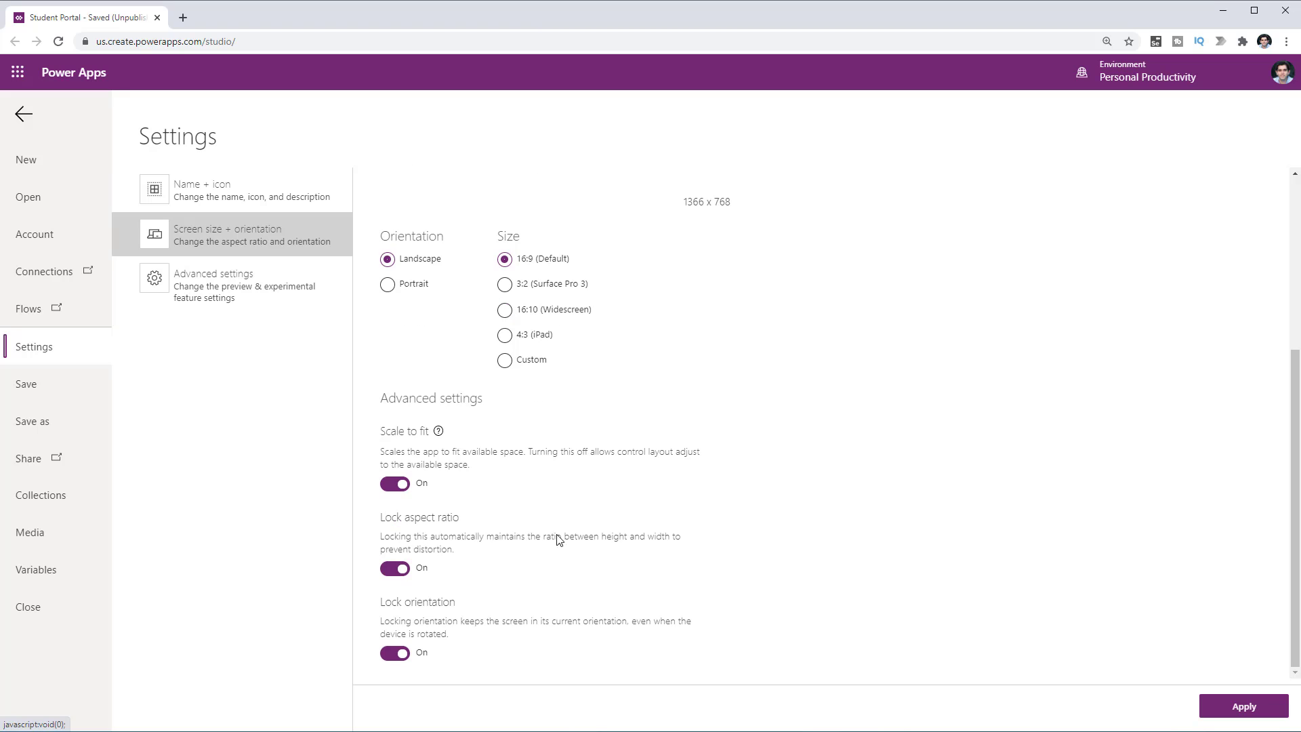
pyautogui.click(387, 487)
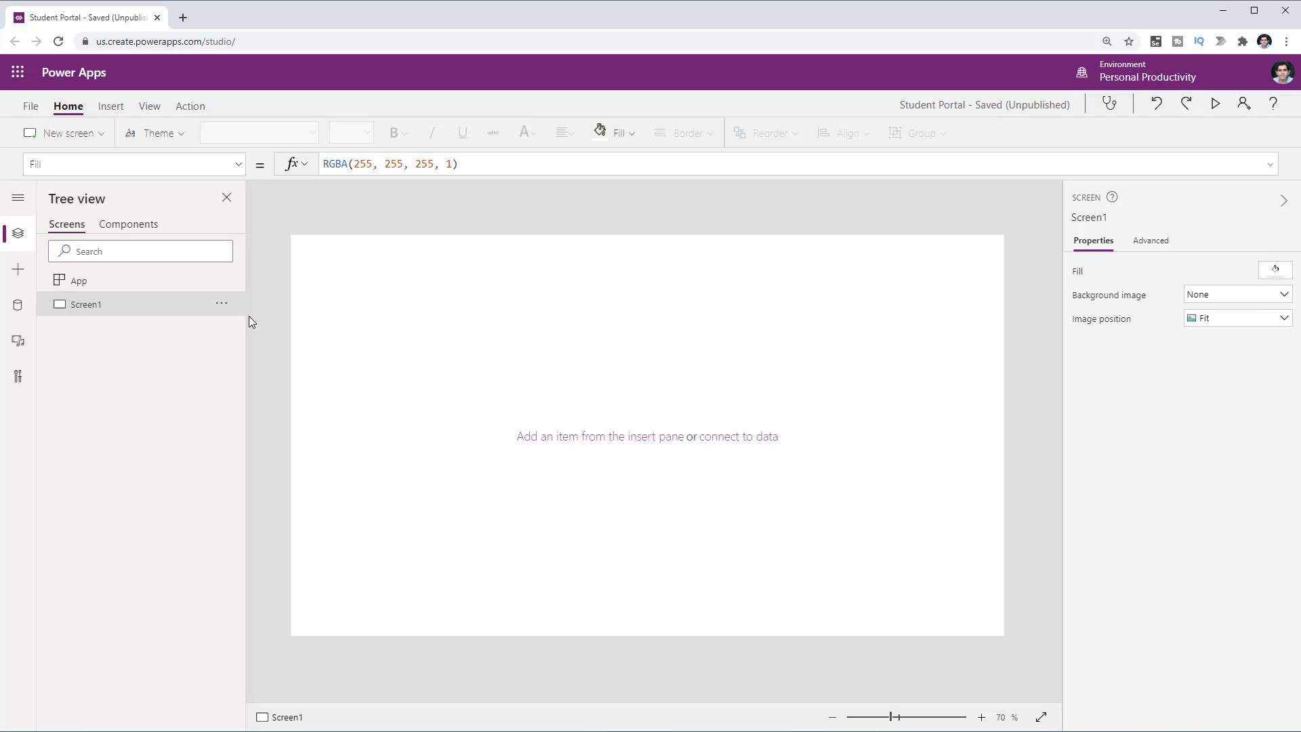
# Find the layout controls with the search "contain" and insert a horizontal container on Screen1
pyautogui.click(24, 275)
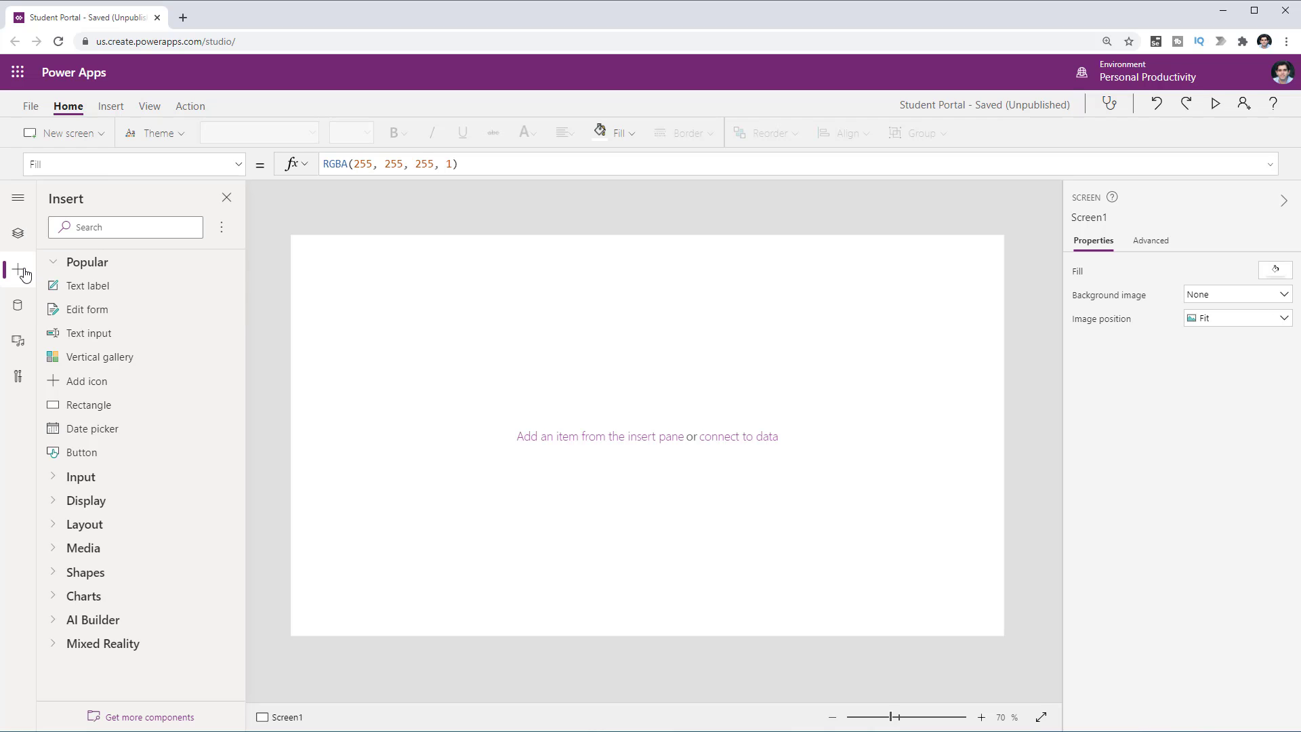
pyautogui.click(154, 224)
pyautogui.write('contain')
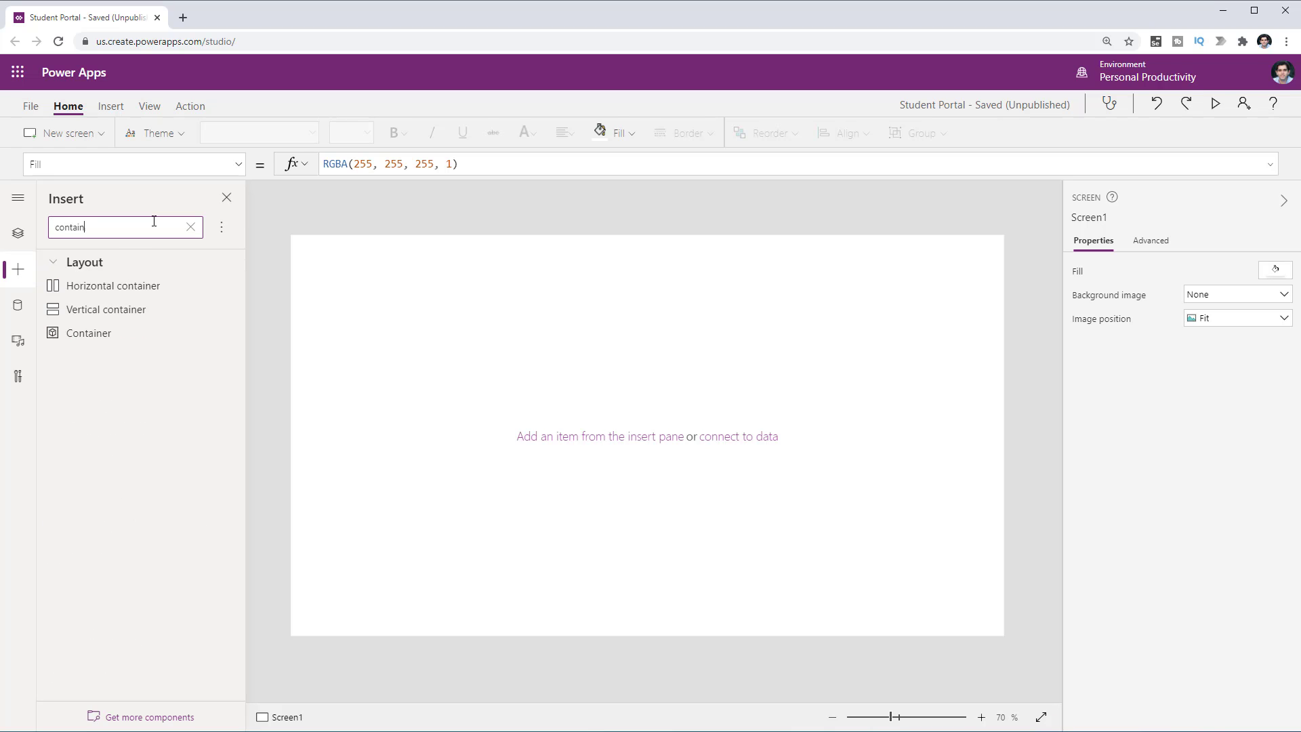
pyautogui.click(144, 294)
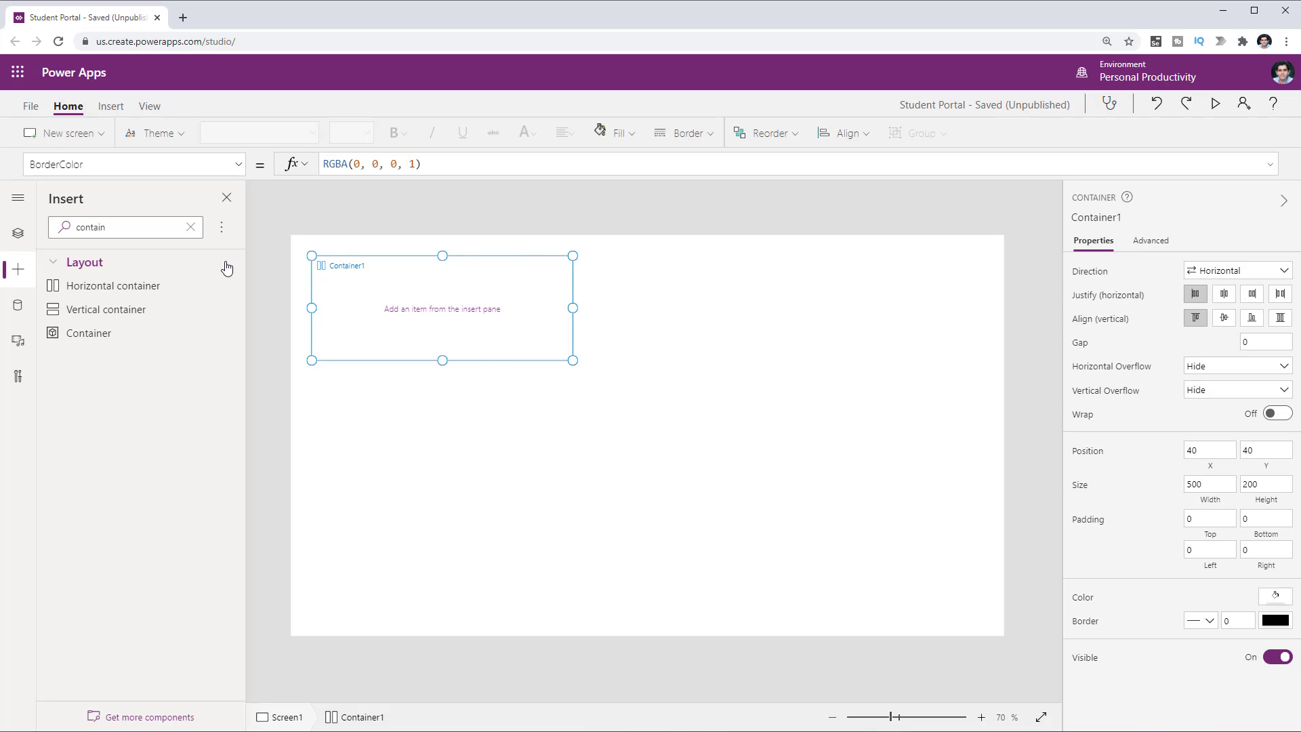
# Add three buttons side by side inside the horizontal container
pyautogui.click(190, 227)
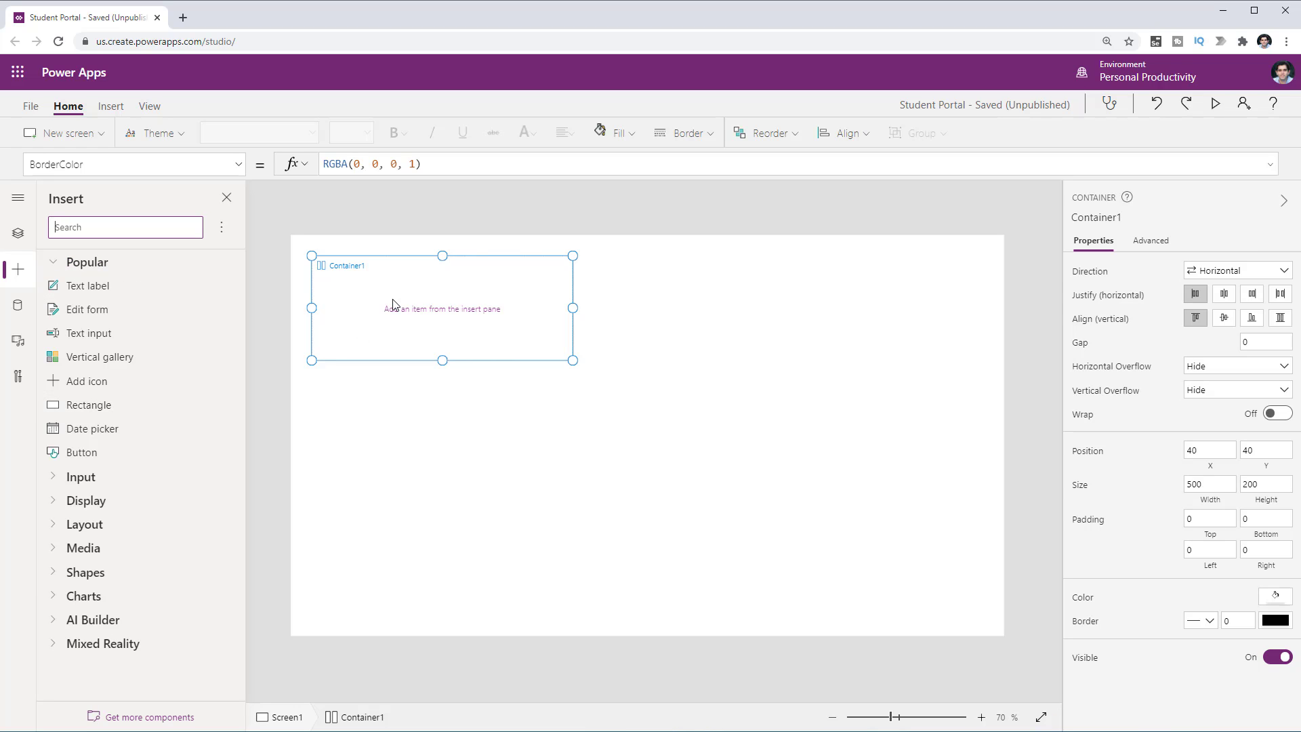
pyautogui.click(127, 463)
pyautogui.click(410, 336)
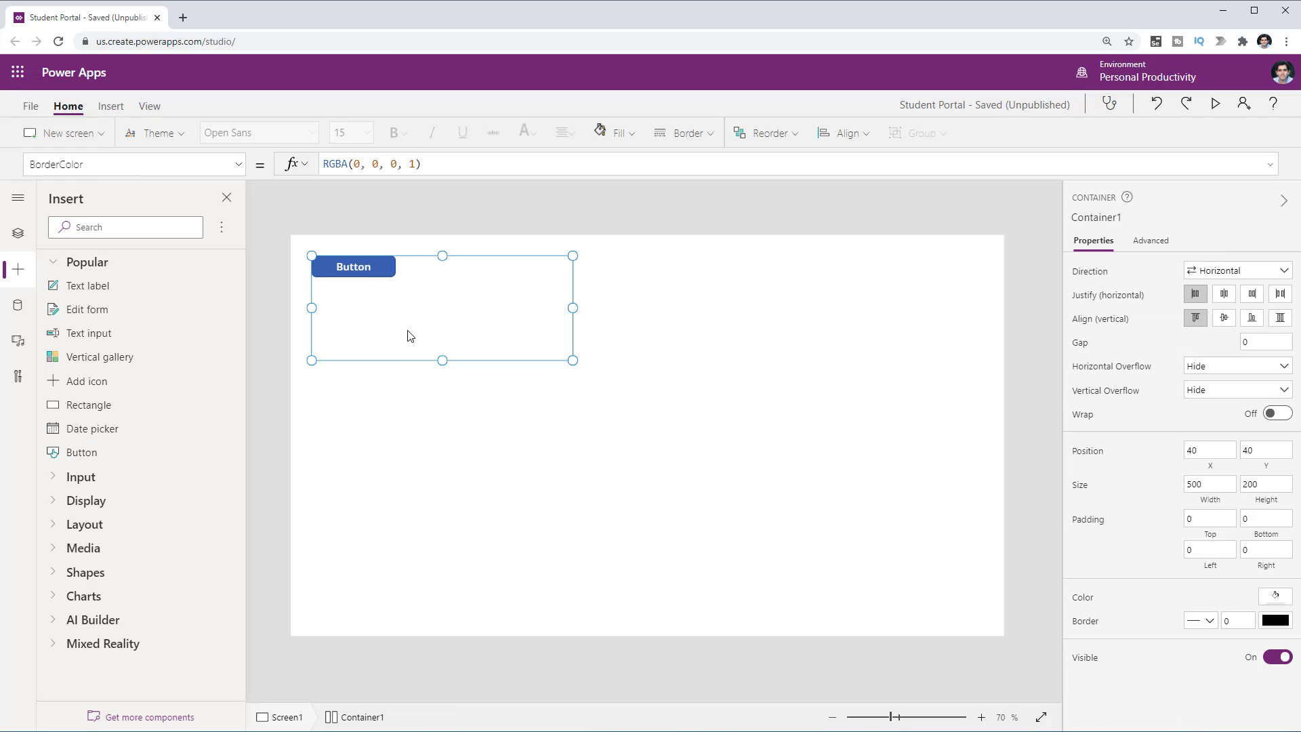
pyautogui.click(126, 452)
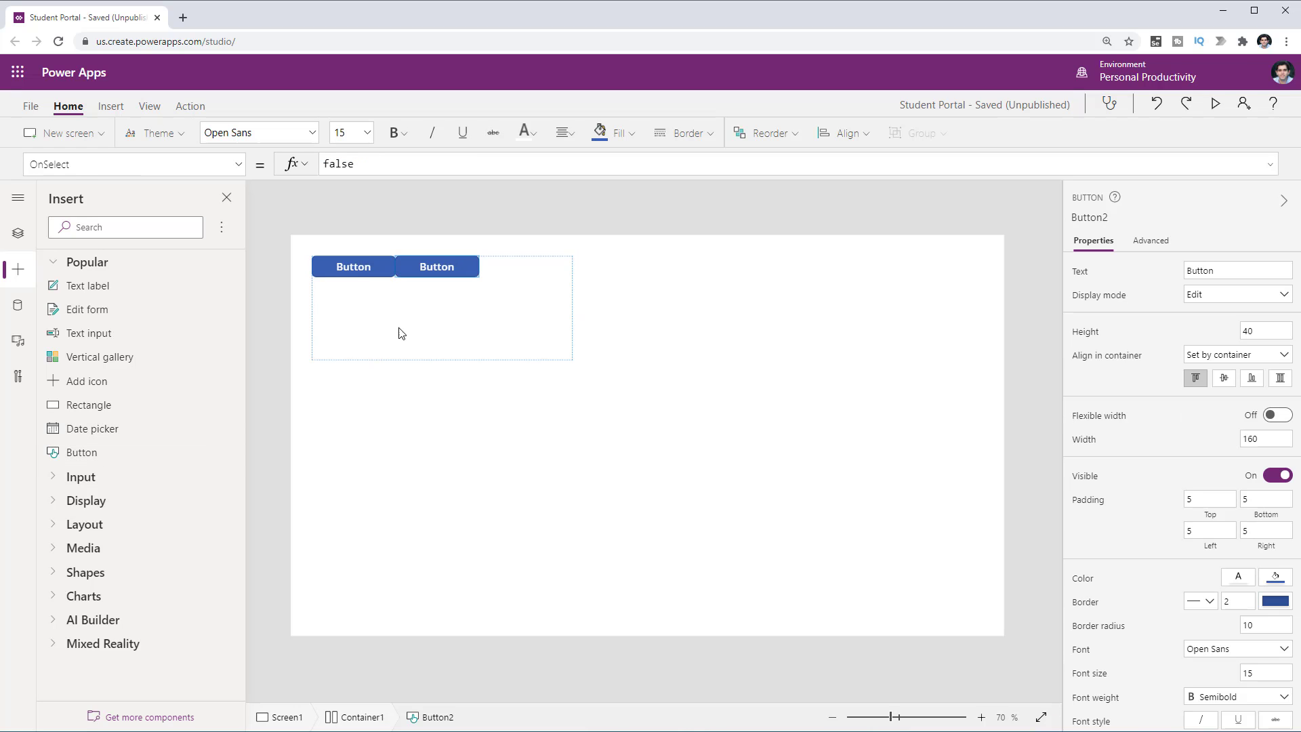
pyautogui.click(399, 333)
pyautogui.click(136, 452)
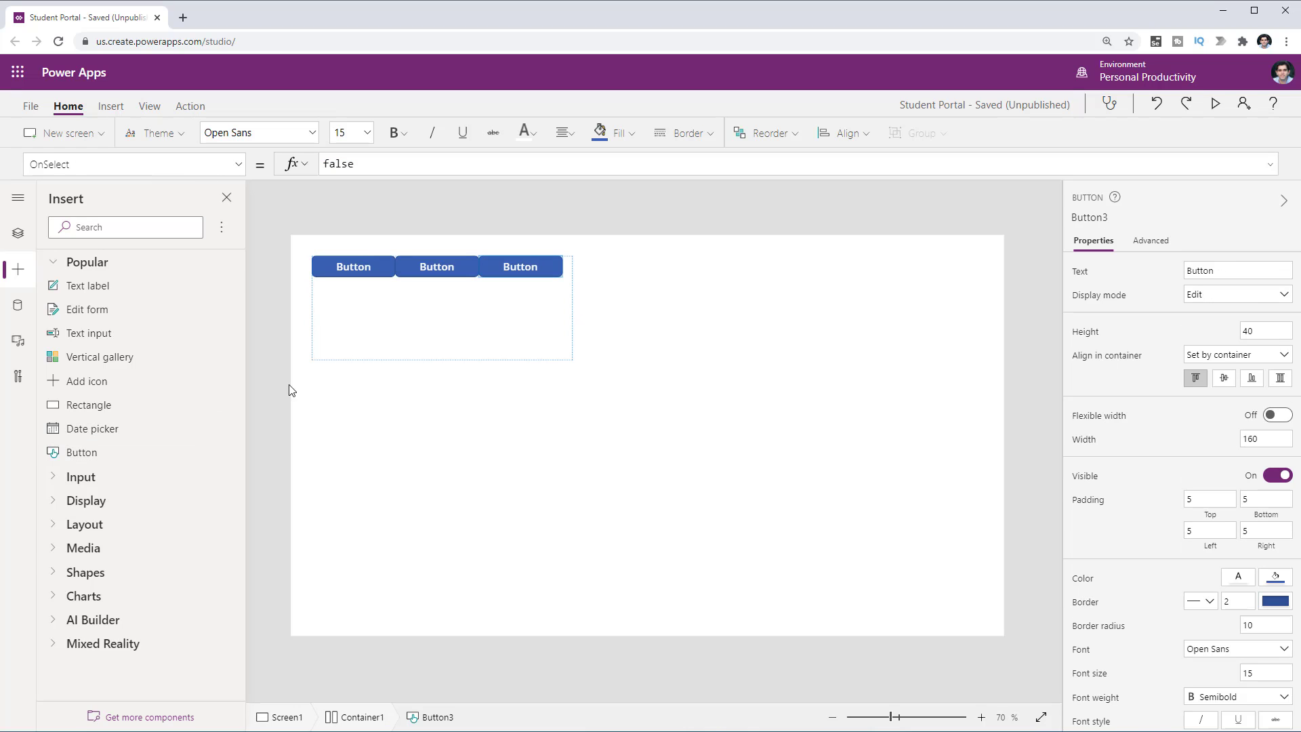
# Label the three buttons Button 1, Button 2 and Button 3, and show the screen's control hierarchy
pyautogui.click(352, 272)
pyautogui.click(364, 283)
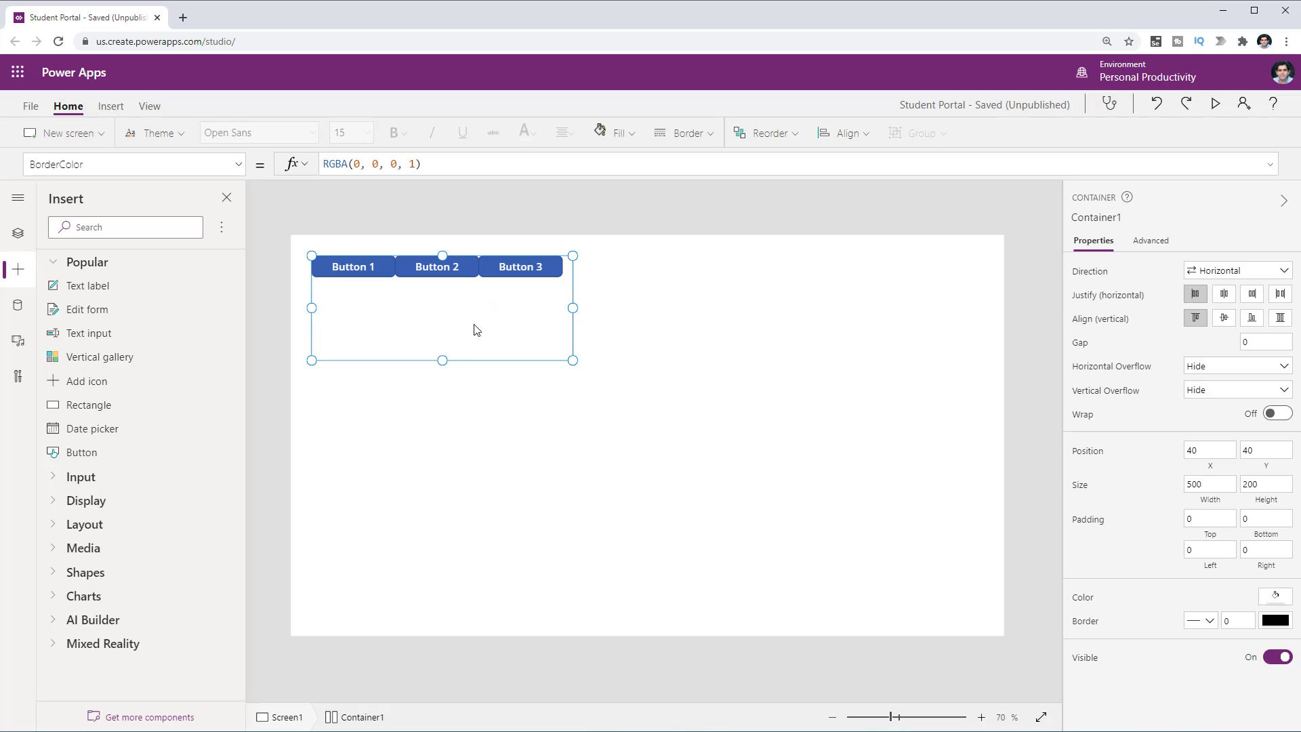
pyautogui.click(19, 233)
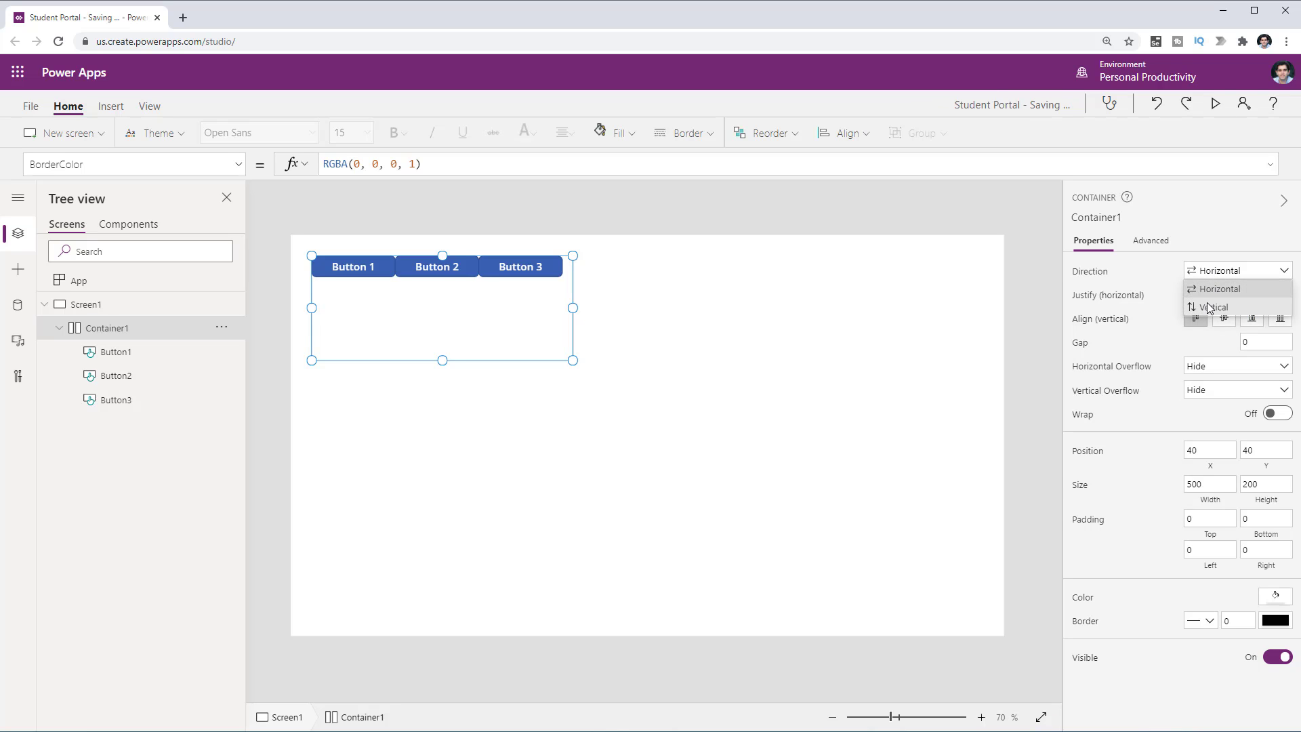
# Try the Vertical direction on the container and set it back to Horizontal
pyautogui.click(1210, 308)
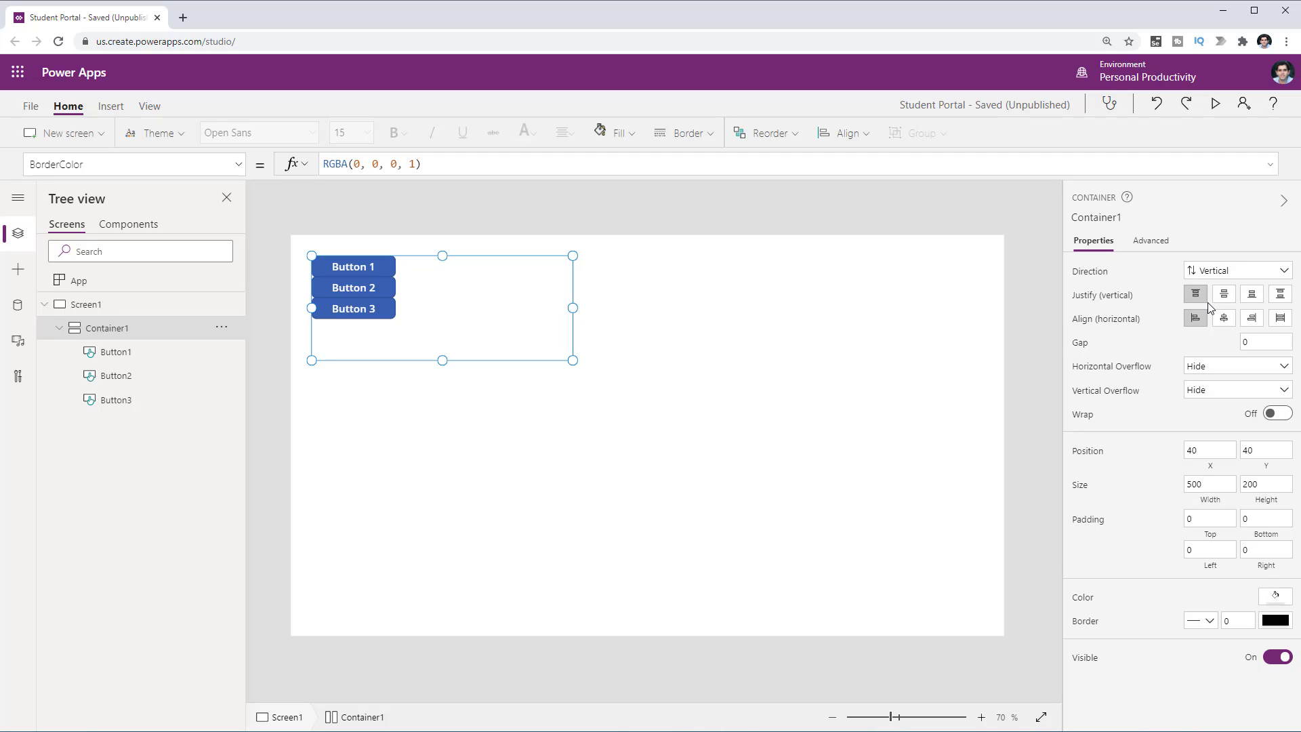
pyautogui.click(1213, 271)
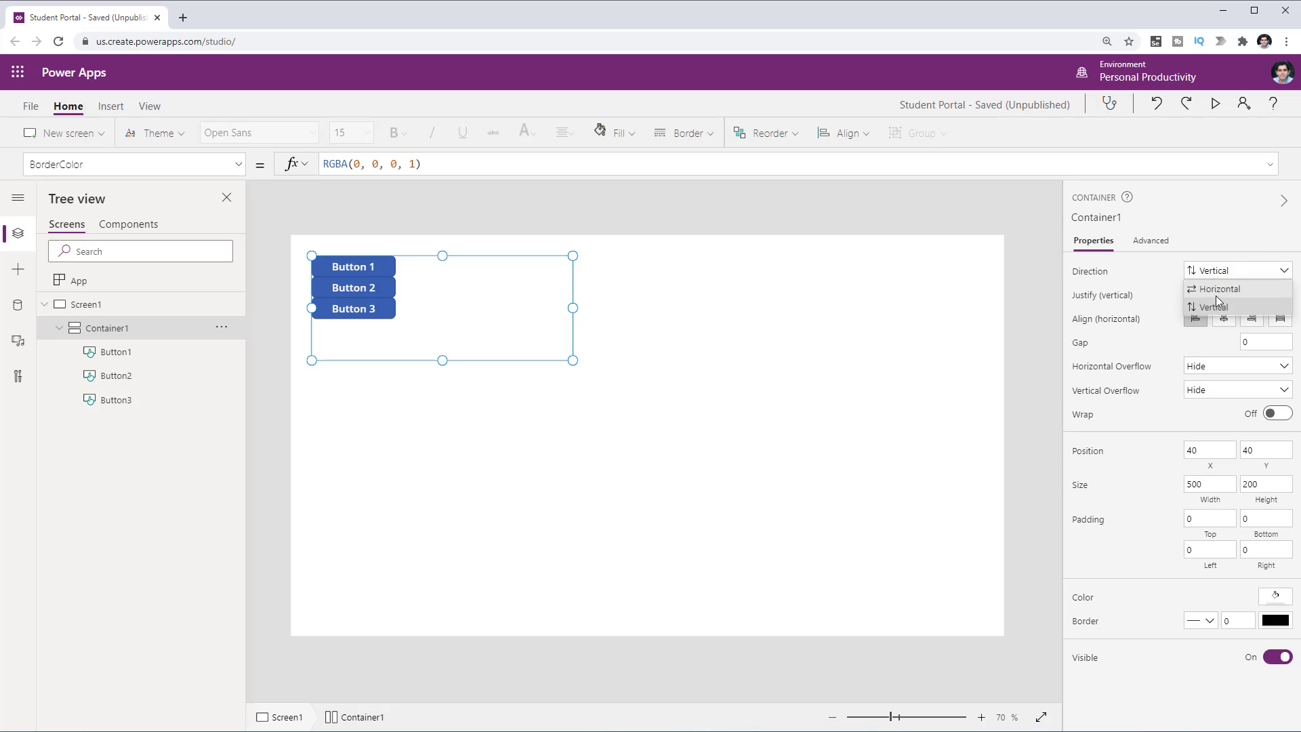
pyautogui.click(1216, 287)
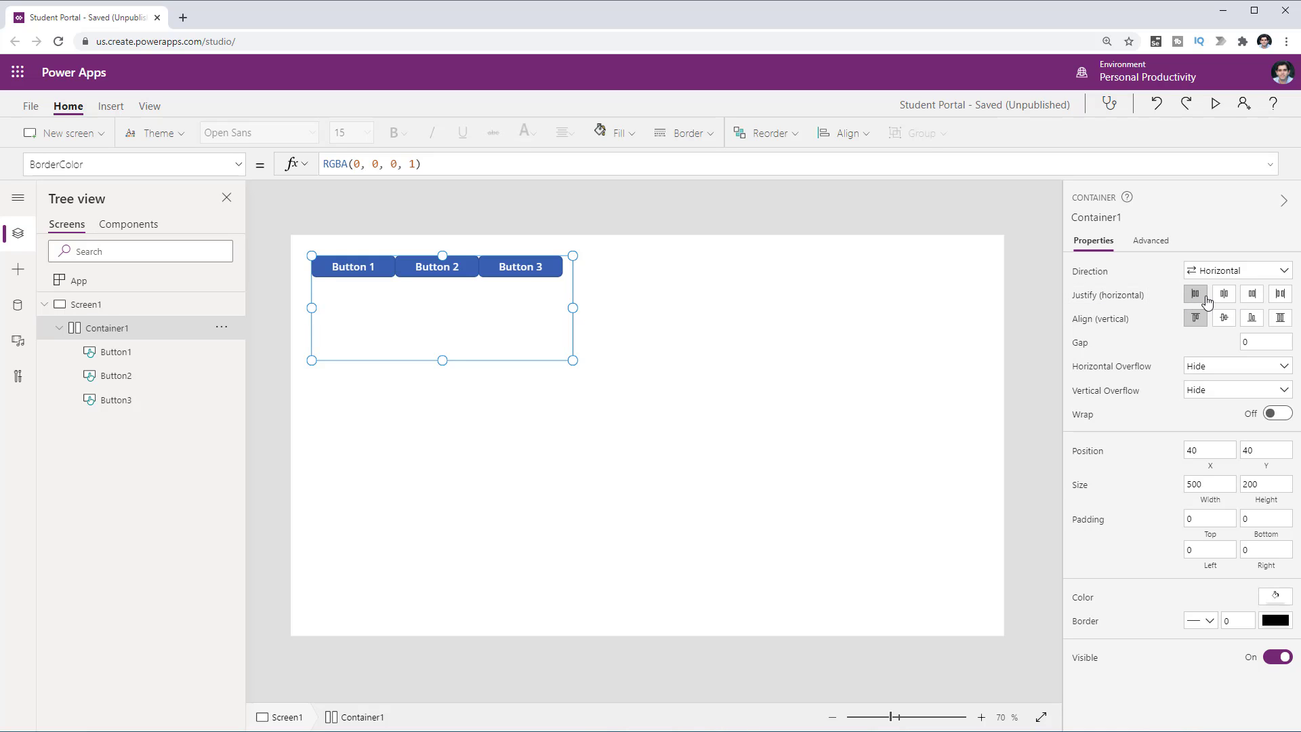
# Try the container's horizontal justification options at different widths, ending with centered buttons and a width of about 766
pyautogui.moveTo(574, 307); pyautogui.dragTo(800, 324)
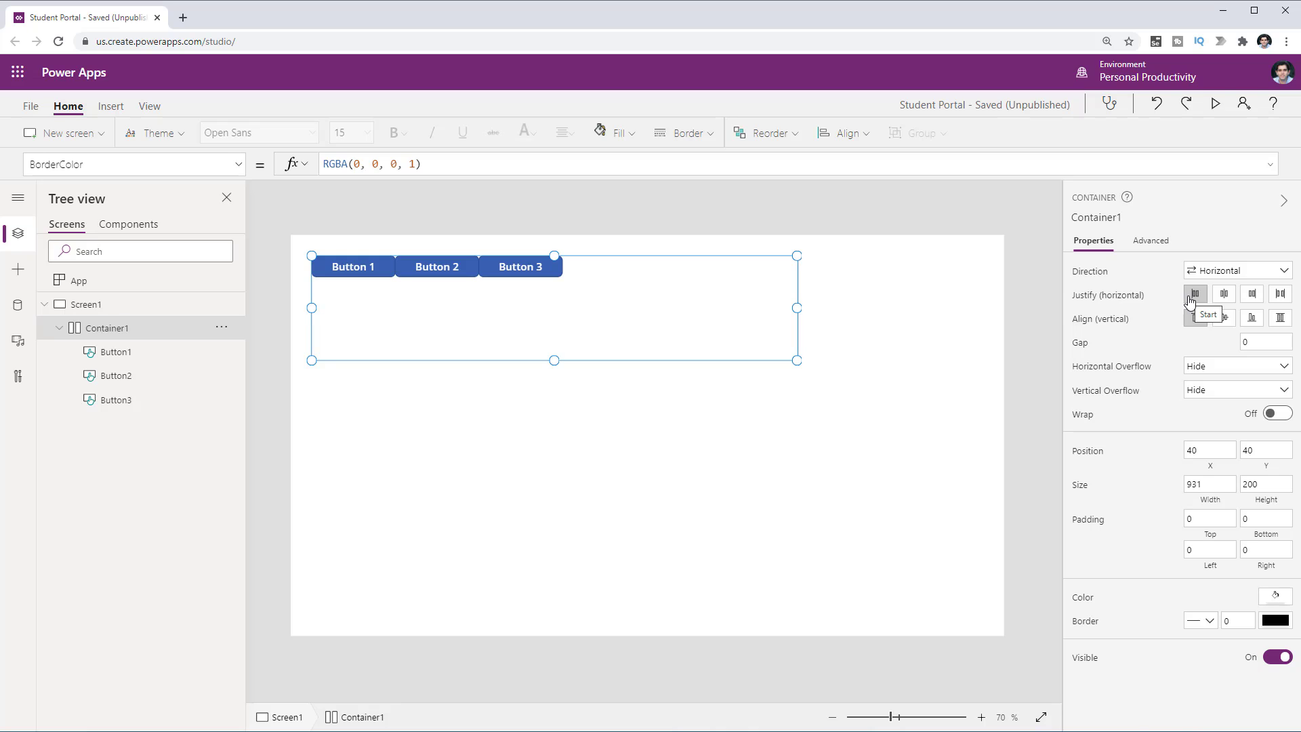
pyautogui.click(1230, 297)
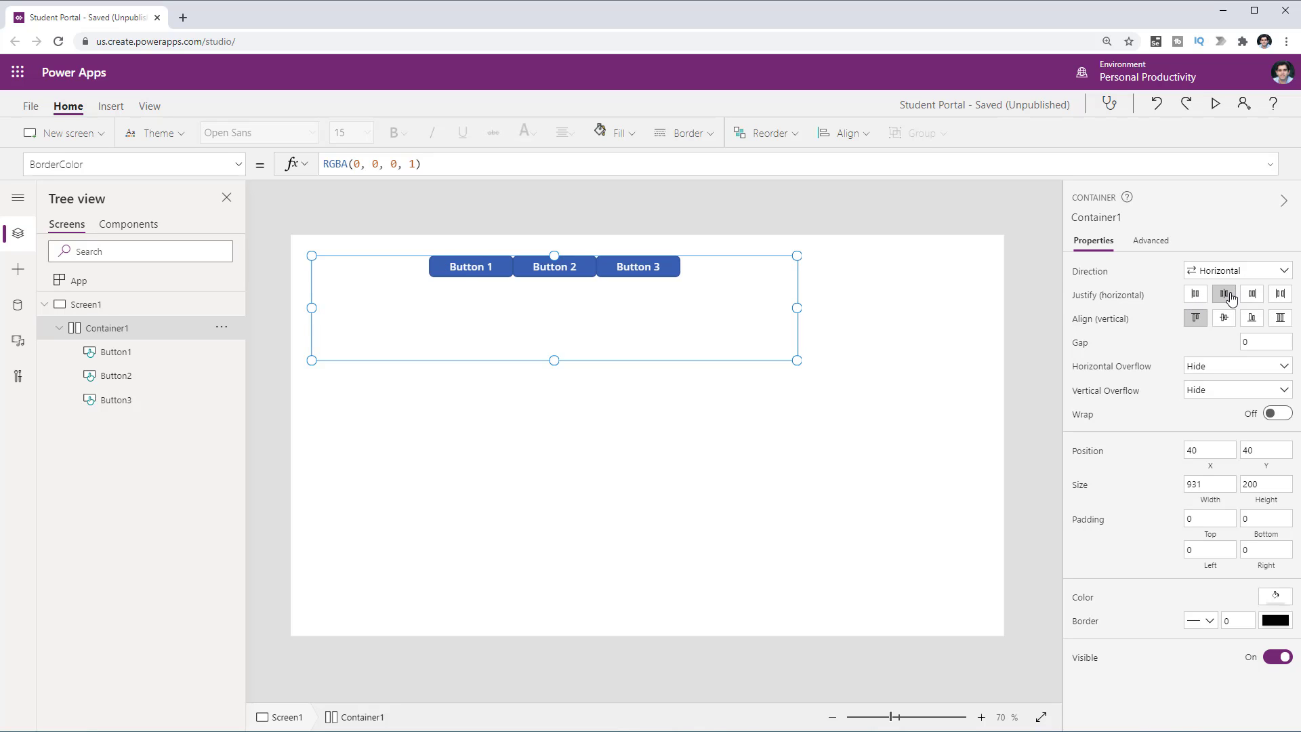
pyautogui.click(1251, 296)
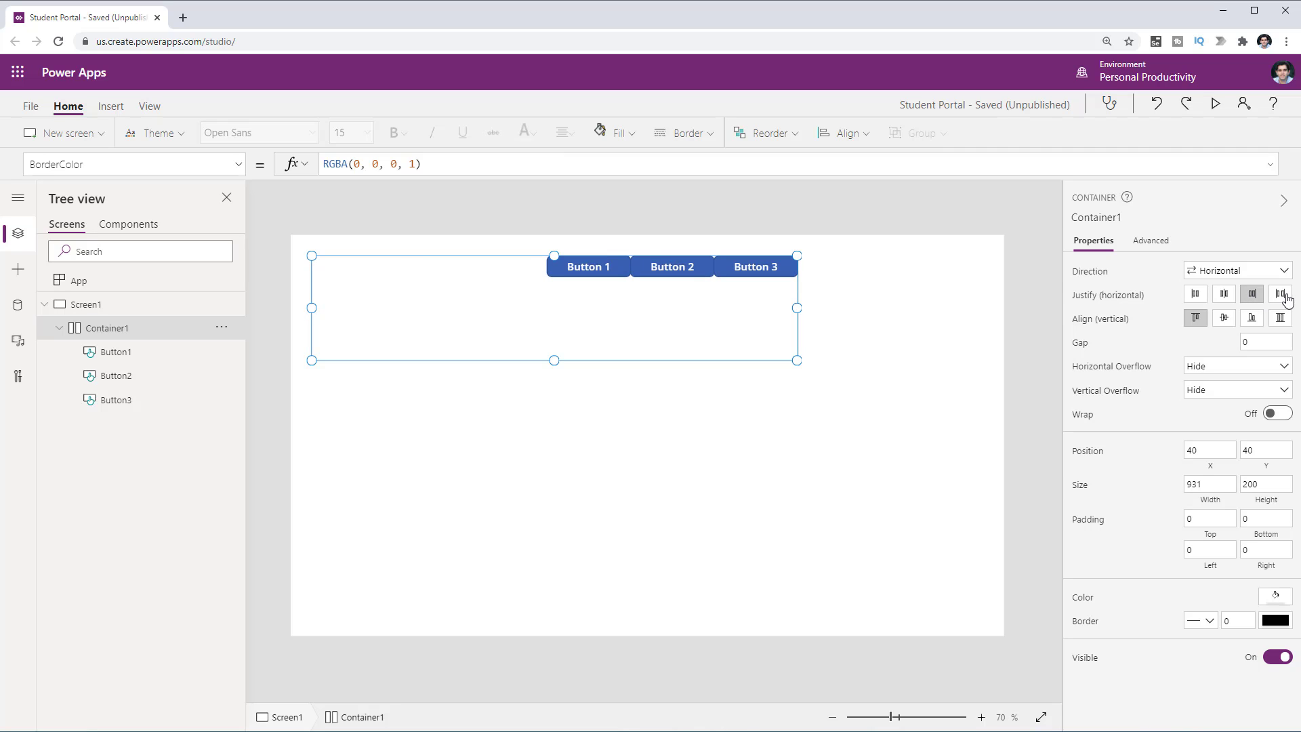
pyautogui.click(1280, 296)
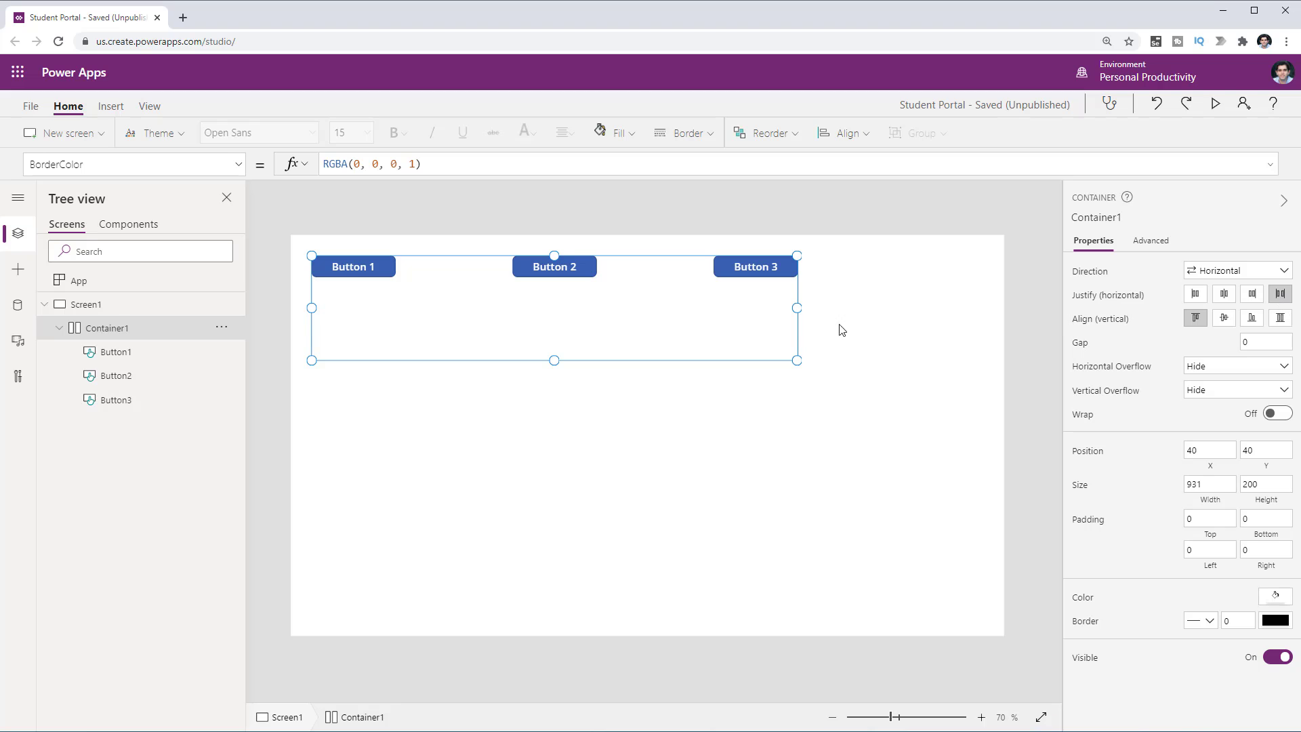
pyautogui.moveTo(797, 307); pyautogui.dragTo(714, 329)
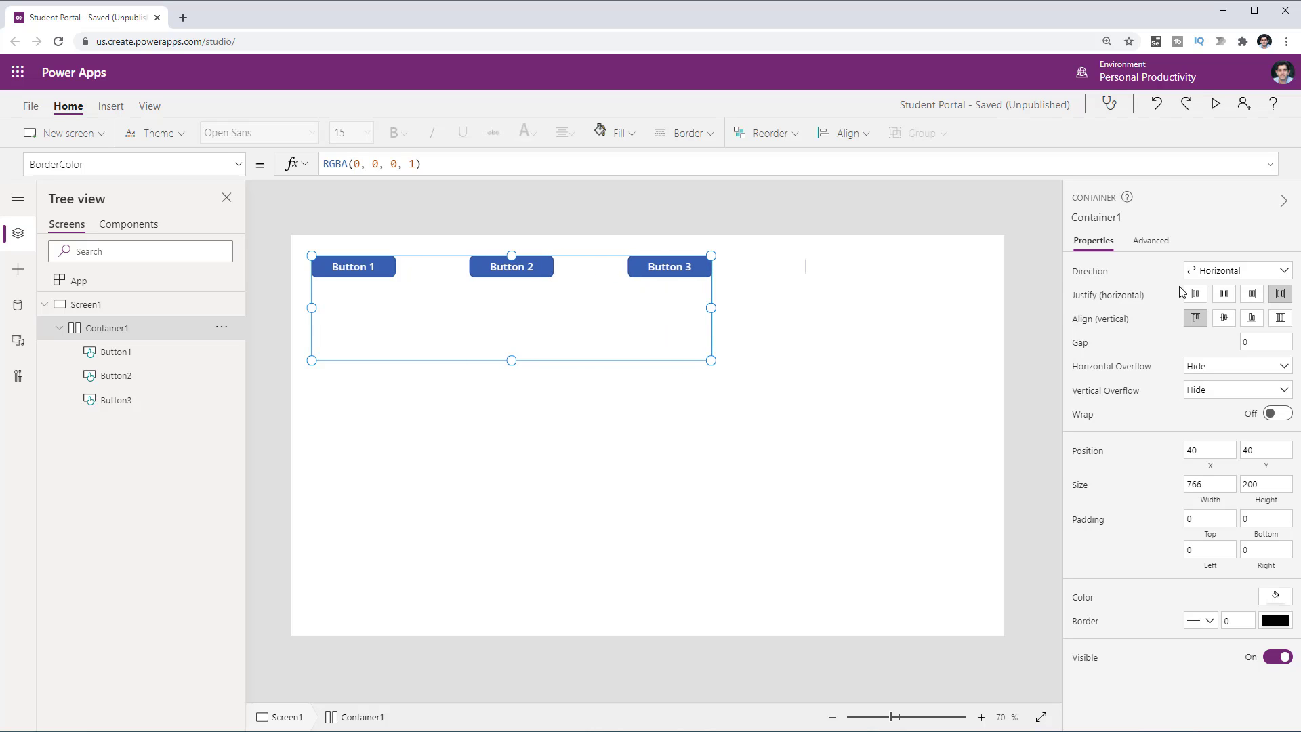
pyautogui.click(1224, 294)
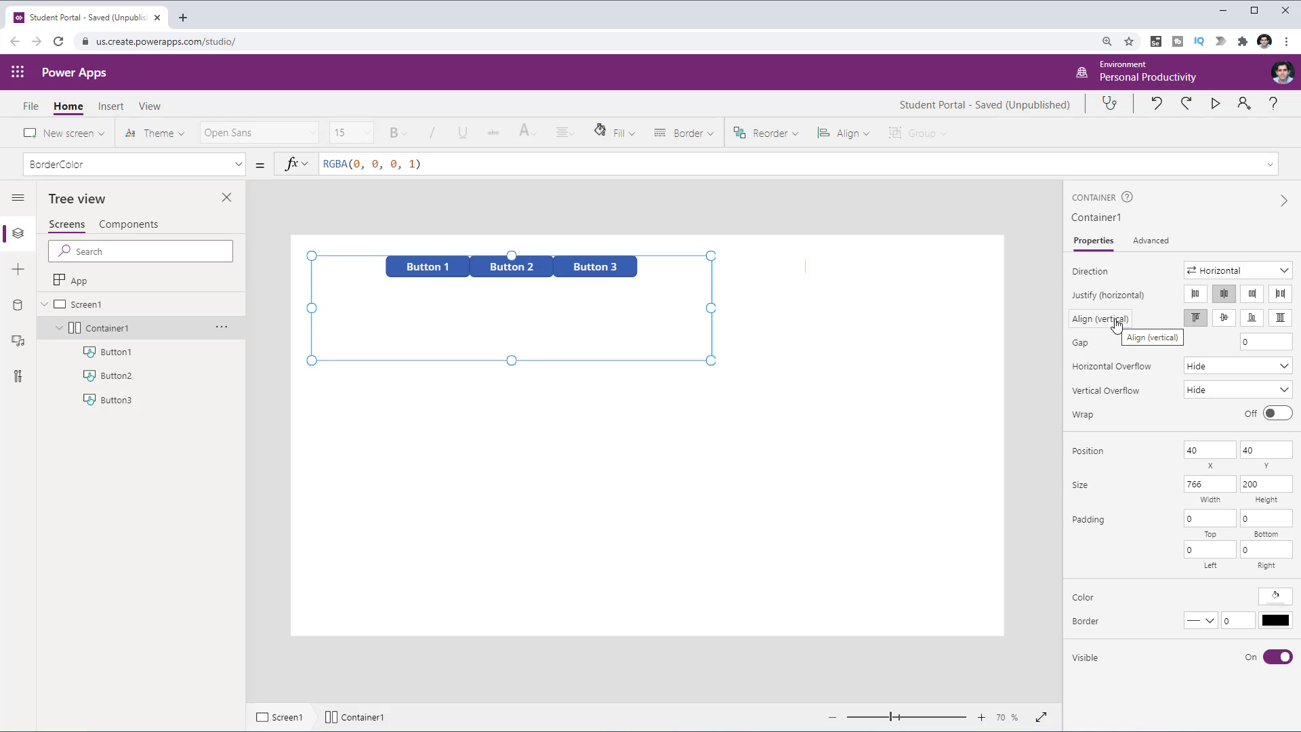
# Try the container's vertical alignment options at different heights, ending with stretched buttons and a height of about 276
pyautogui.click(1224, 319)
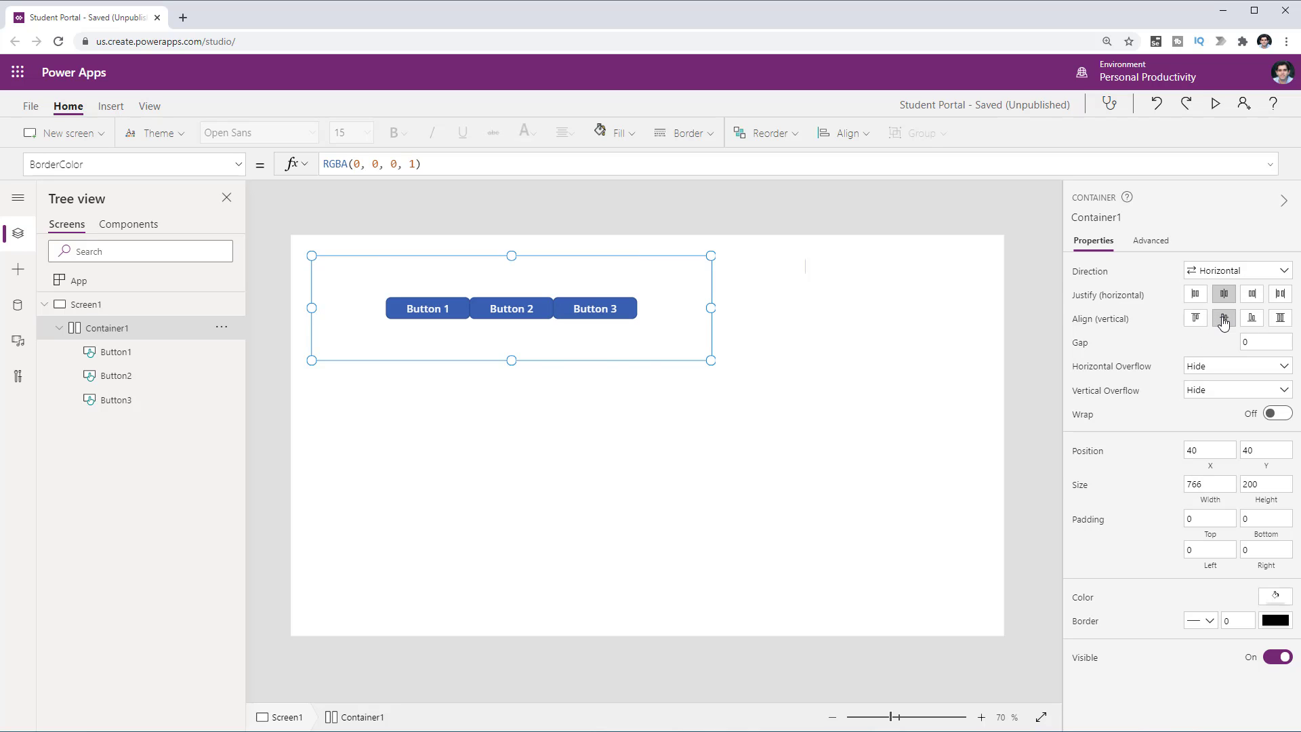
pyautogui.moveTo(512, 360)
pyautogui.mouseDown()
pyautogui.moveTo(509, 299)
pyautogui.moveTo(513, 337)
pyautogui.mouseUp()
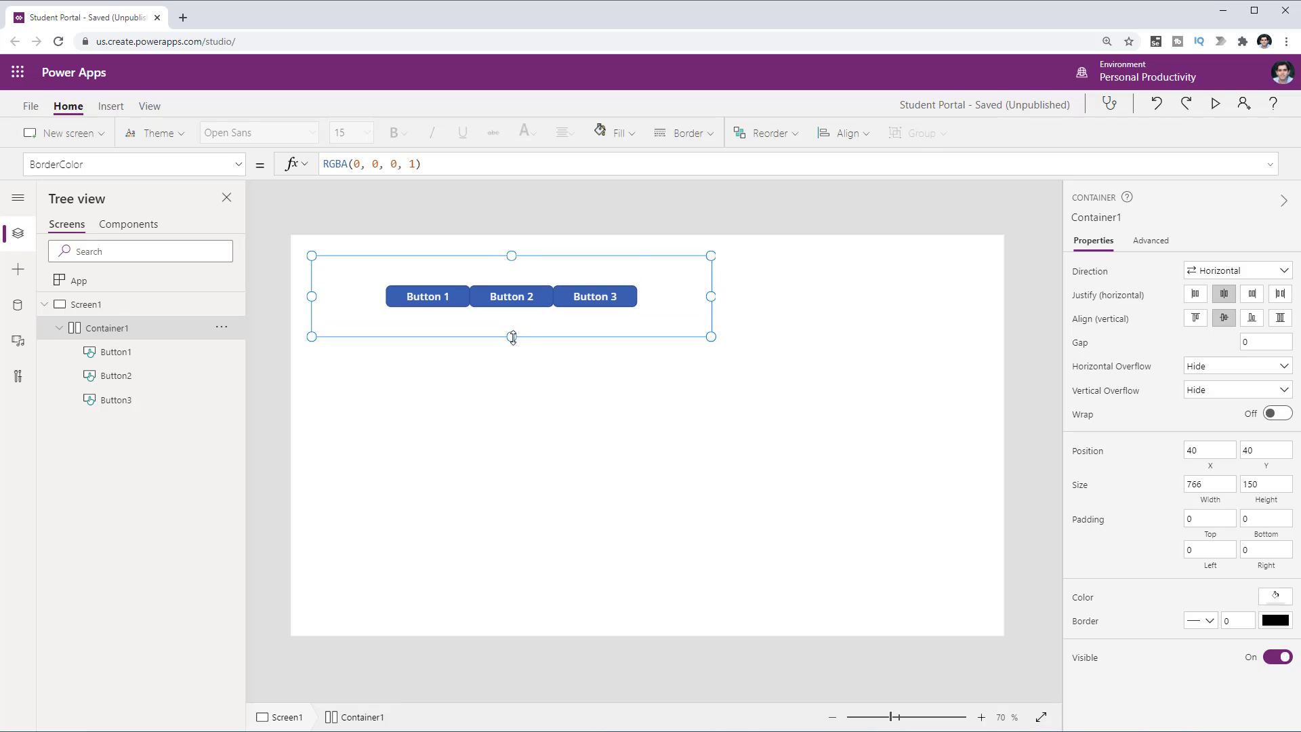
pyautogui.click(1252, 319)
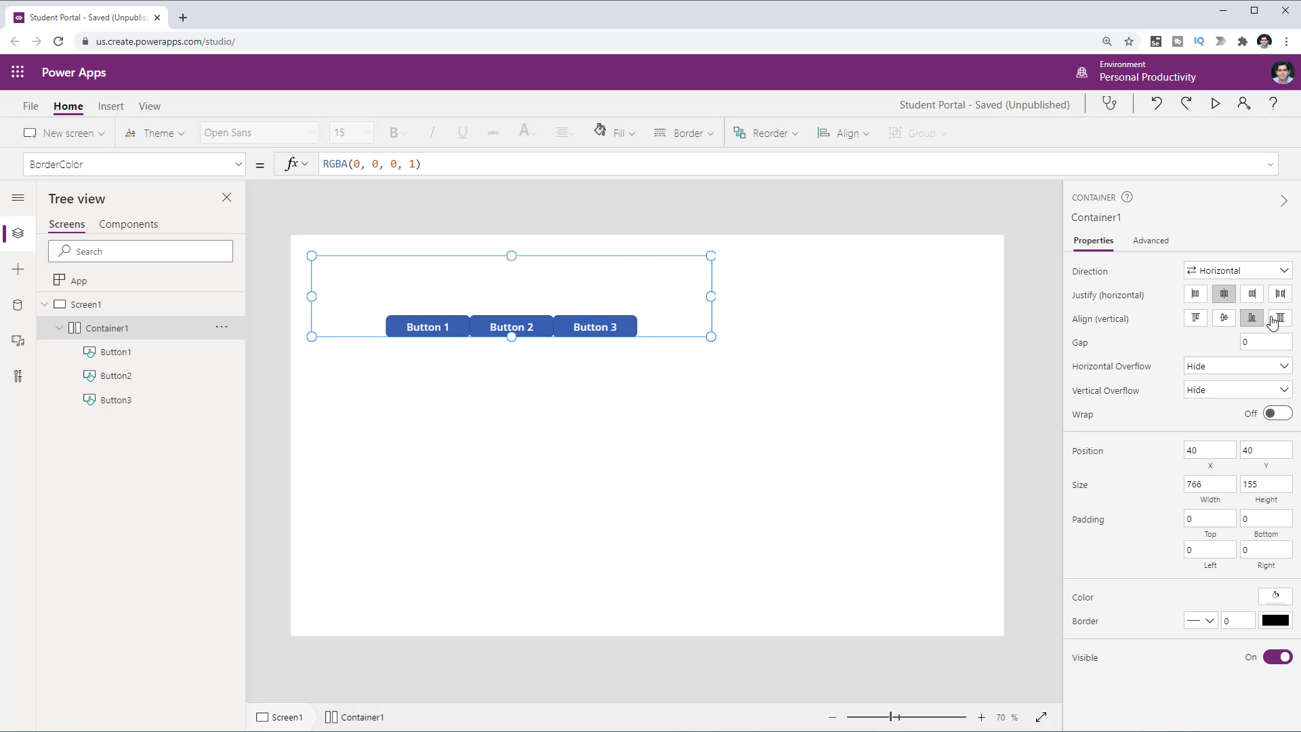
pyautogui.click(1281, 318)
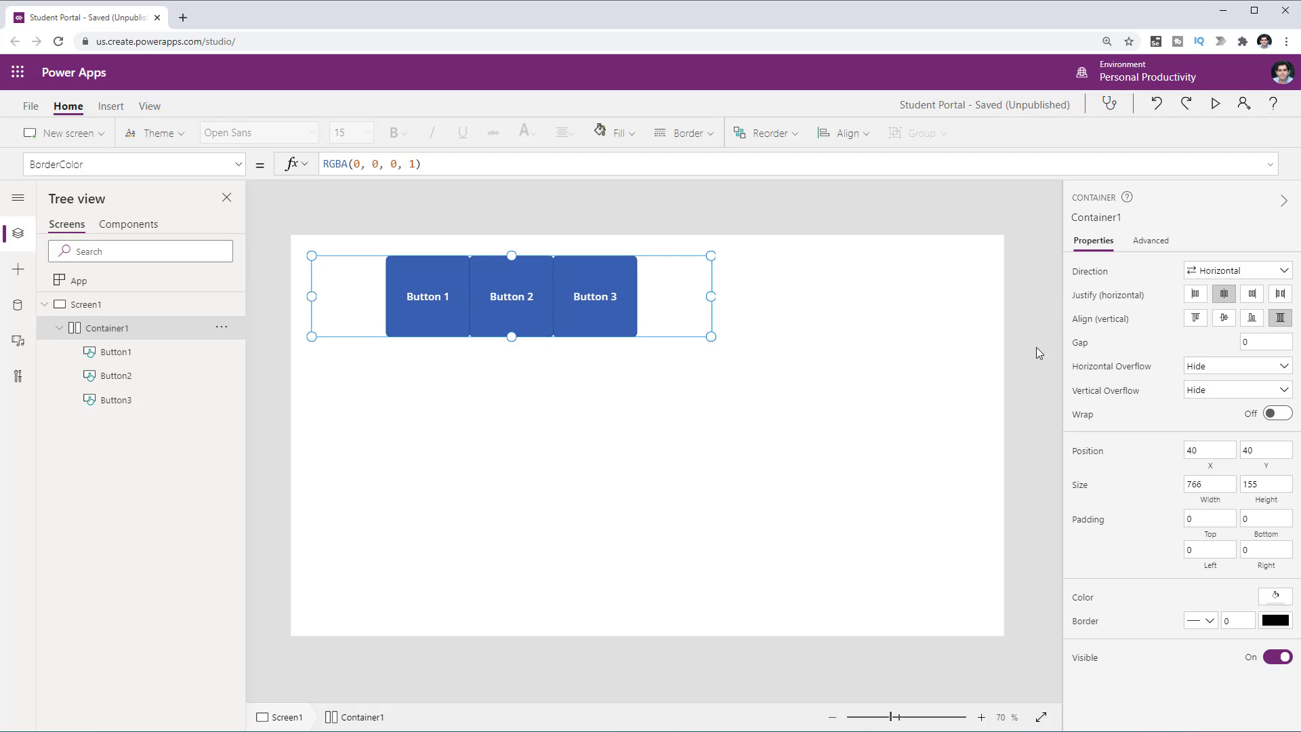
pyautogui.moveTo(500, 337); pyautogui.dragTo(497, 374)
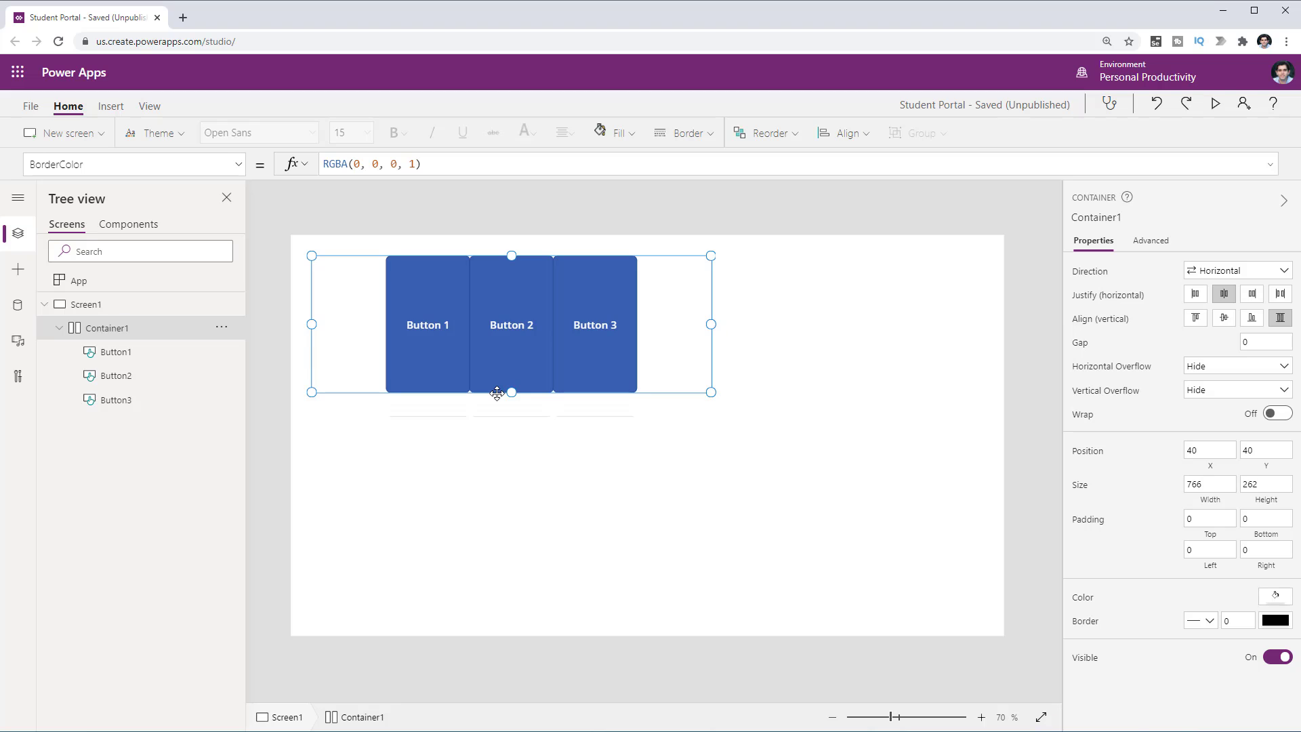
pyautogui.moveTo(497, 393)
pyautogui.mouseDown()
pyautogui.moveTo(496, 480)
pyautogui.moveTo(499, 354)
pyautogui.moveTo(485, 465)
pyautogui.moveTo(486, 376)
pyautogui.moveTo(486, 401)
pyautogui.mouseUp()
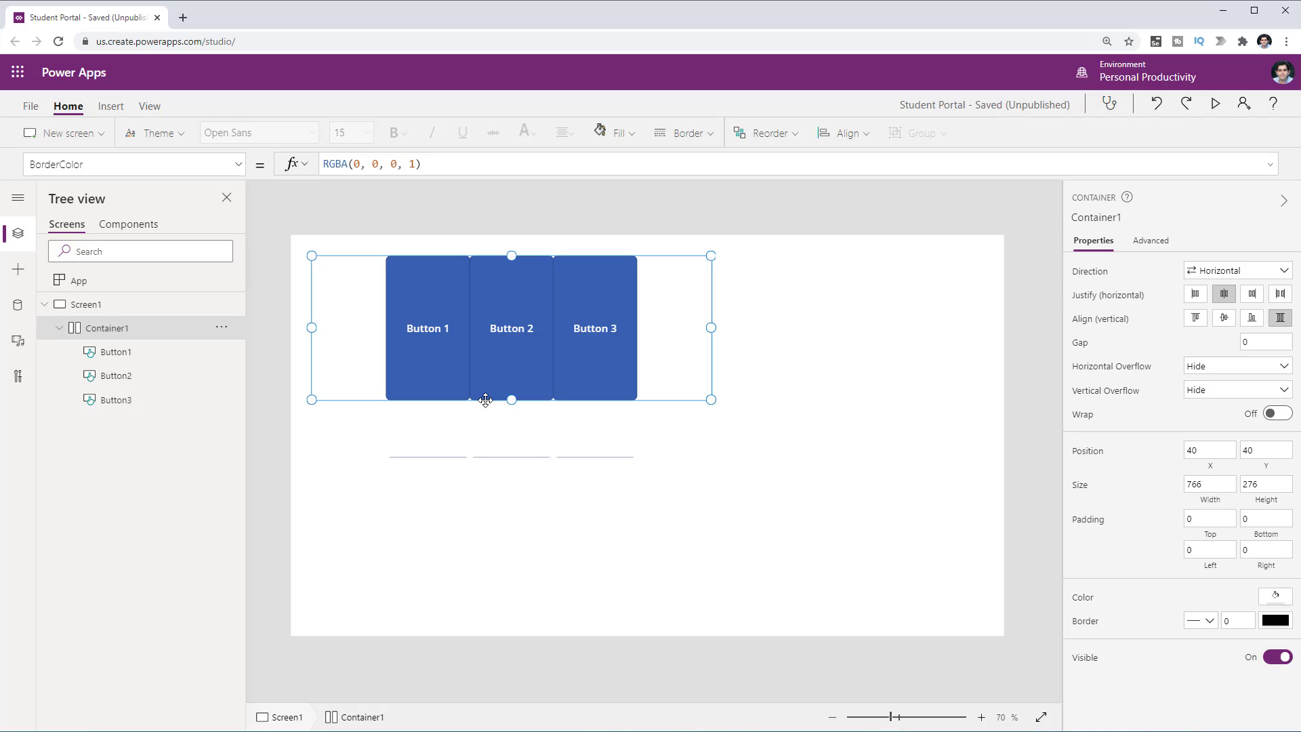
# Set the gap between the container's buttons to 10 and its horizontal overflow to Scroll
pyautogui.click(1276, 335)
pyautogui.write('10')
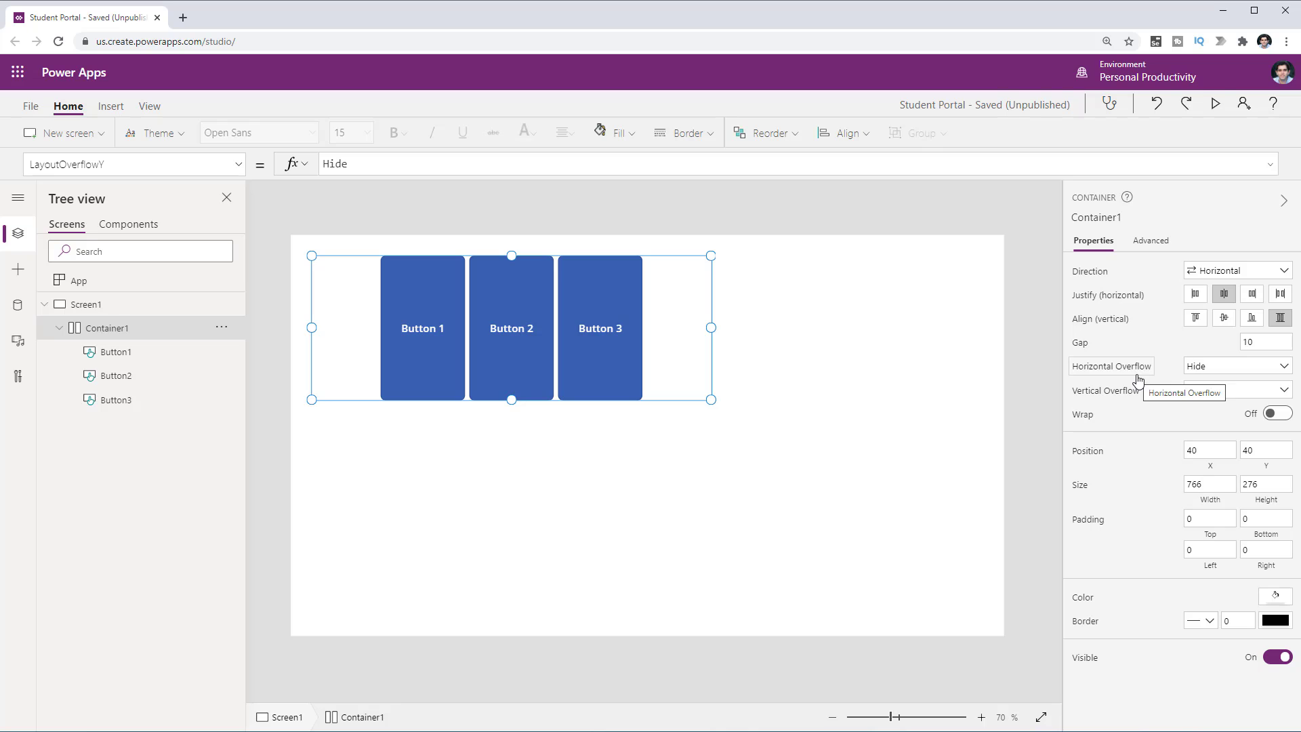
pyautogui.click(1193, 391)
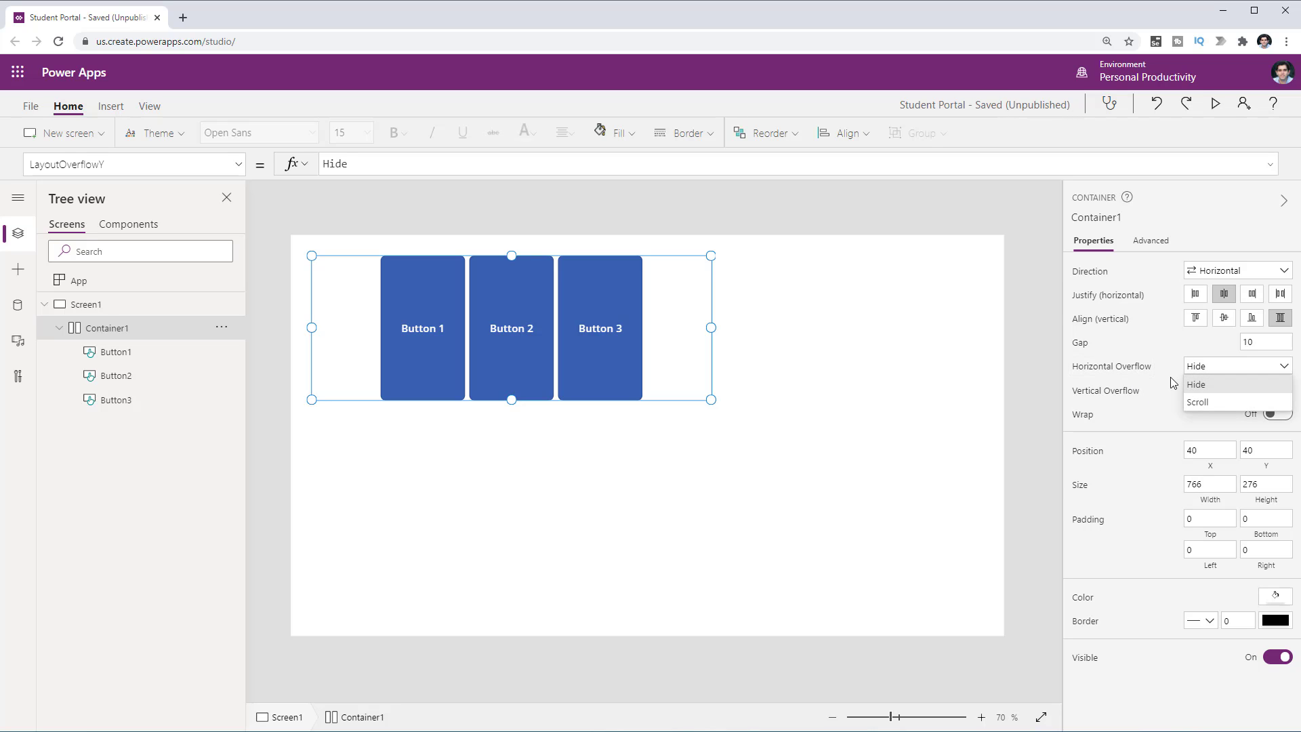
pyautogui.click(1201, 386)
pyautogui.click(1204, 395)
pyautogui.click(1207, 412)
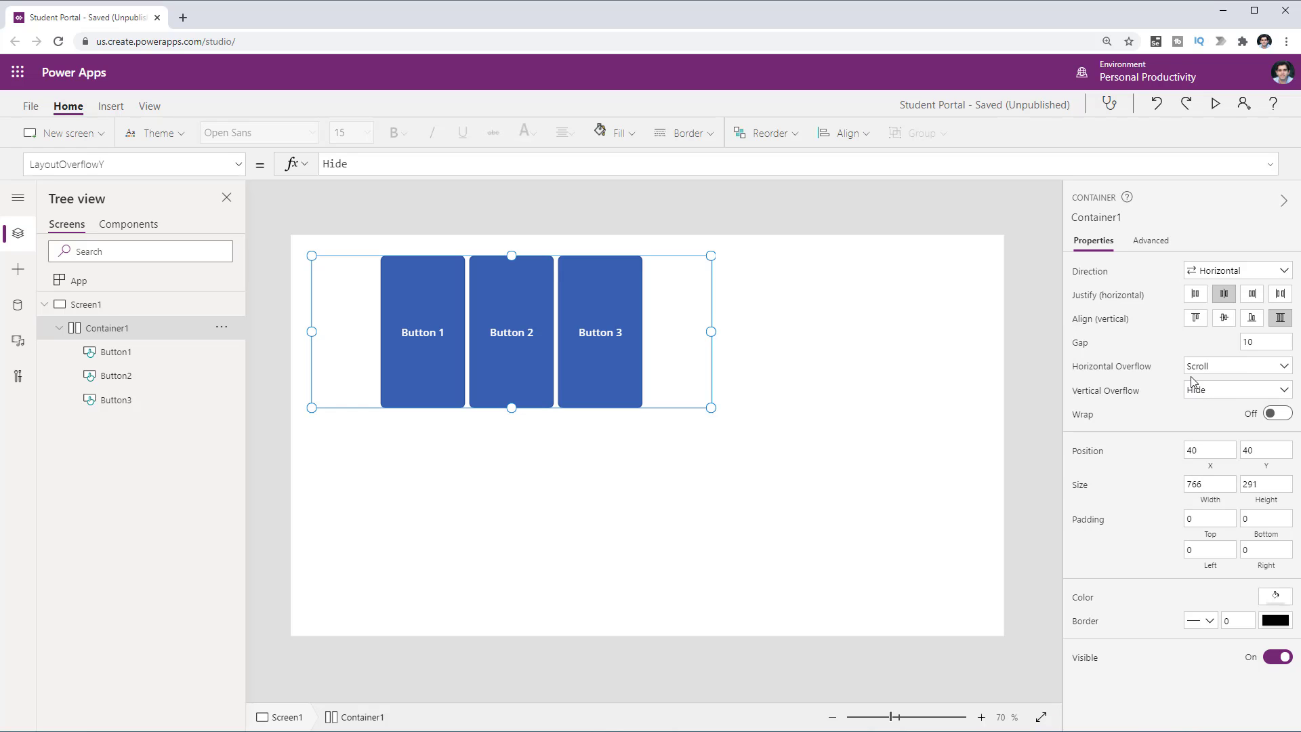
# Narrow the container to about 267 wide and set its horizontal overflow to Hide
pyautogui.moveTo(711, 331); pyautogui.dragTo(452, 339)
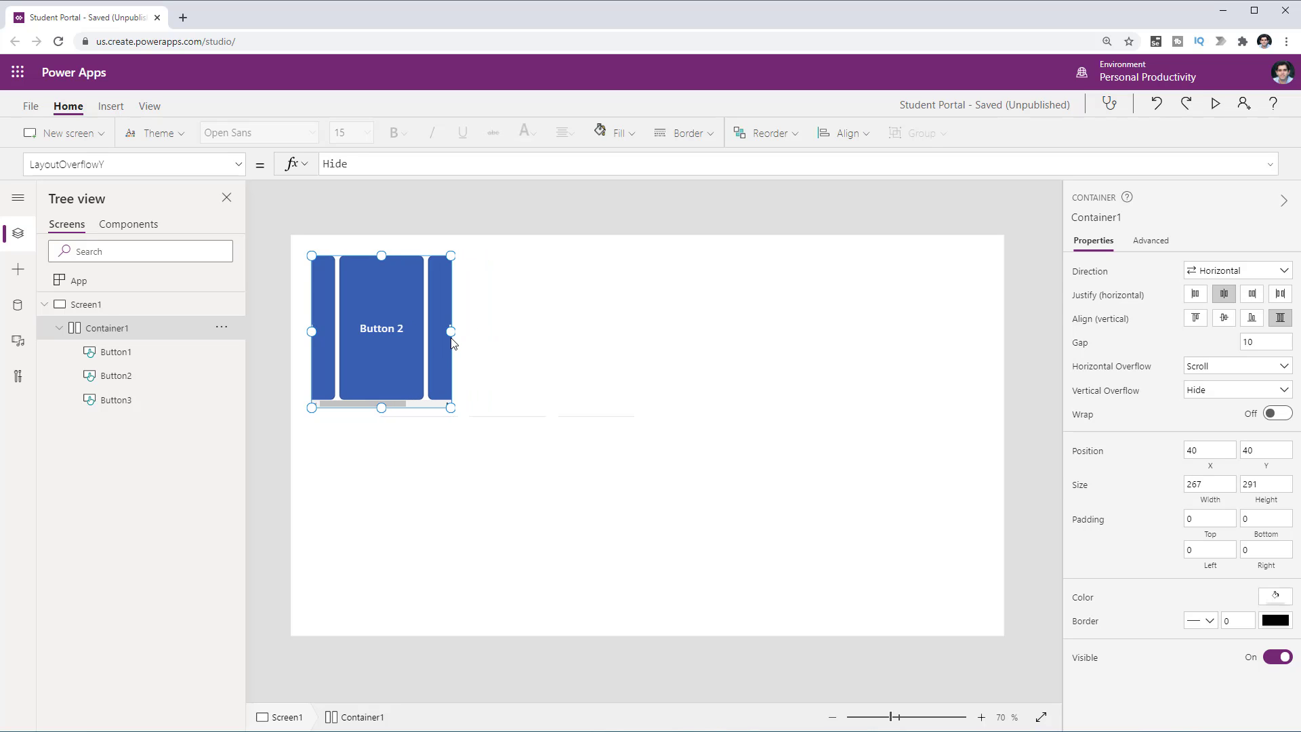
pyautogui.click(1206, 366)
pyautogui.click(1198, 401)
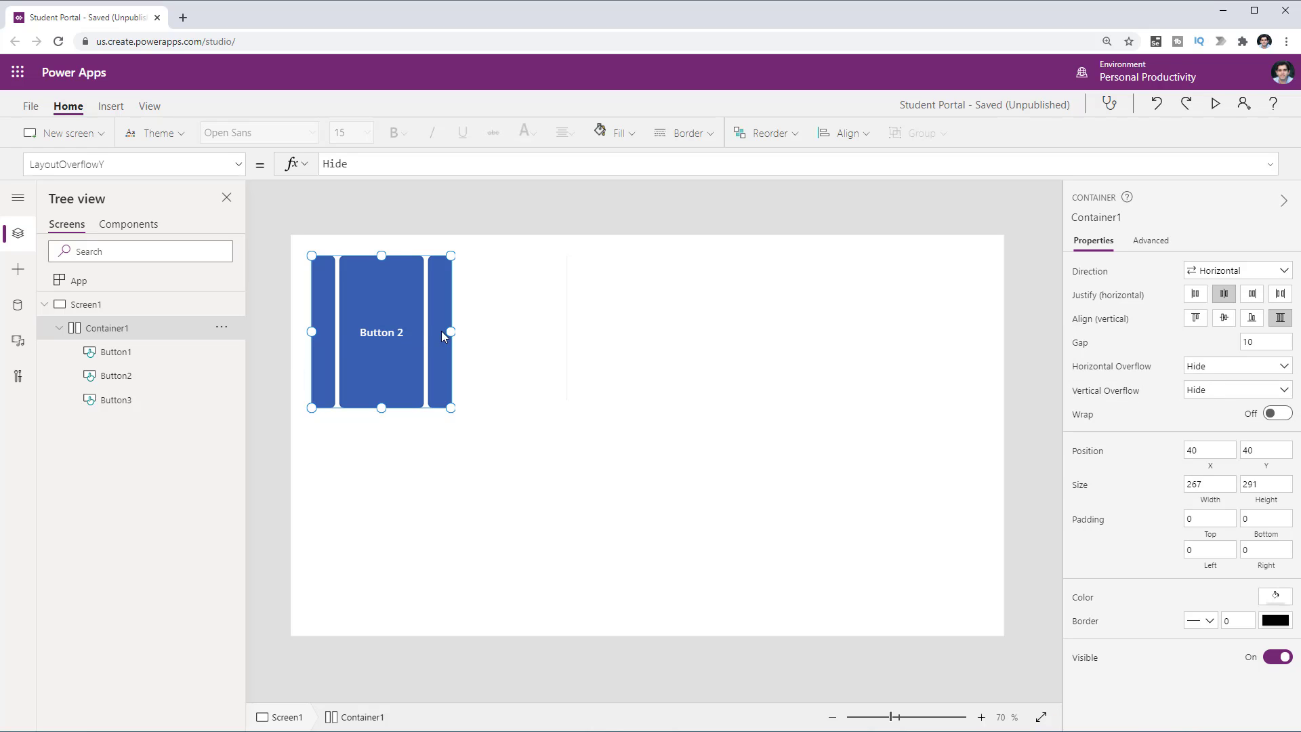
# Widen the container to about 552, turn on Wrap, and narrow the container to about 207 wide
pyautogui.moveTo(451, 330); pyautogui.dragTo(600, 332)
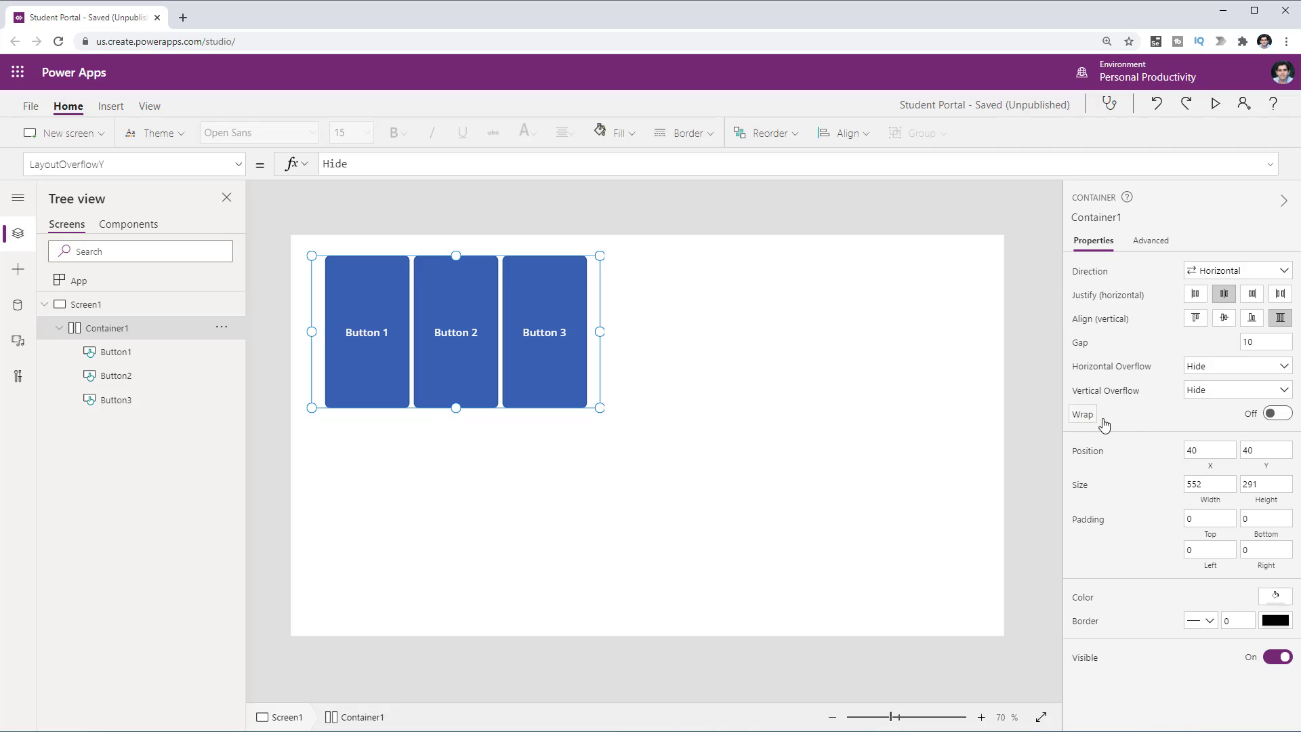
pyautogui.click(1278, 414)
pyautogui.moveTo(601, 332); pyautogui.dragTo(554, 333)
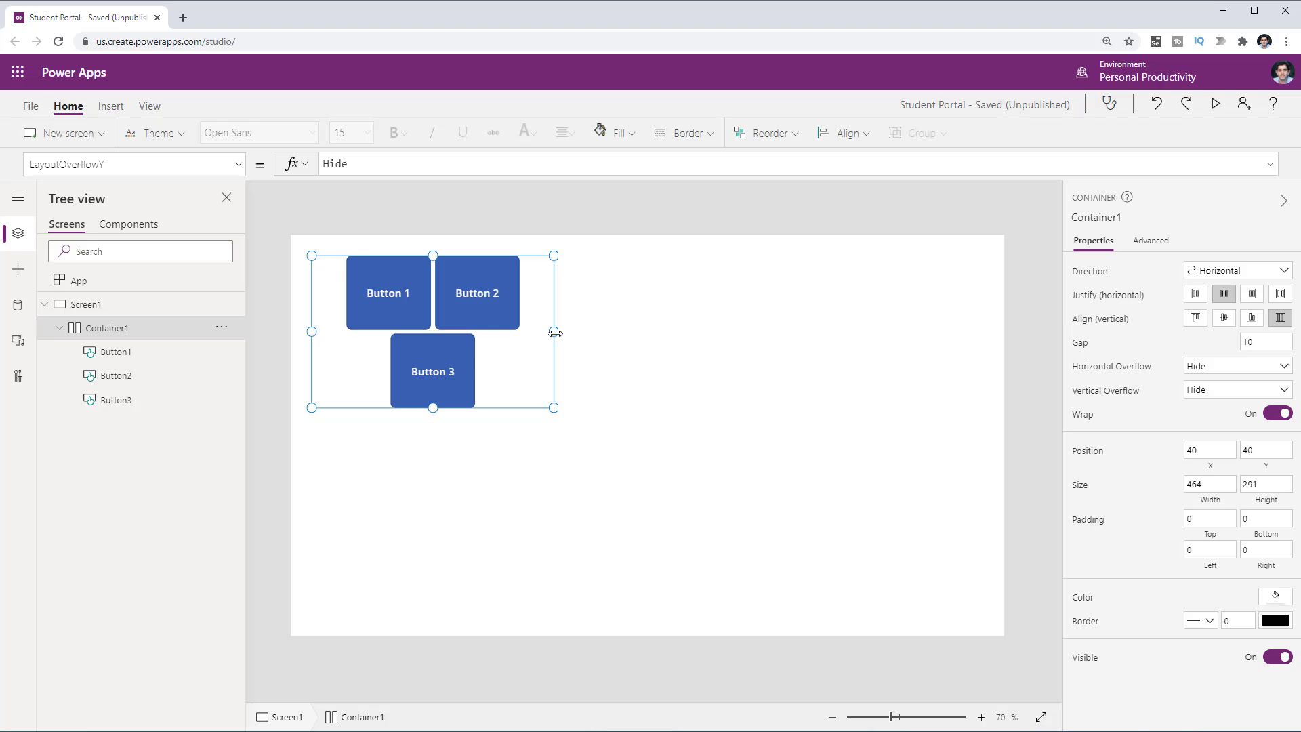
pyautogui.moveTo(555, 333); pyautogui.dragTo(419, 332)
# Shorten the container to about 101 high and try Scroll as its vertical overflow before restoring Hide
pyautogui.moveTo(361, 410); pyautogui.dragTo(371, 313)
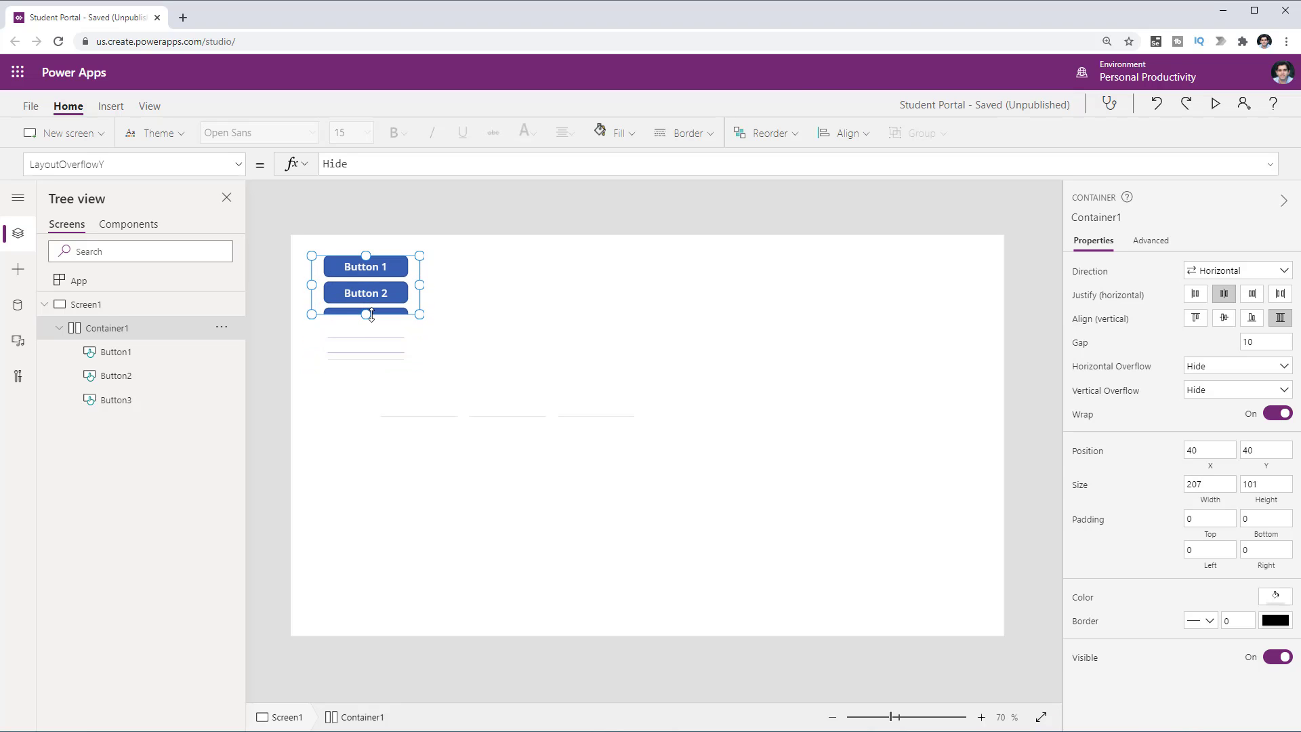
pyautogui.click(1193, 391)
pyautogui.click(1201, 425)
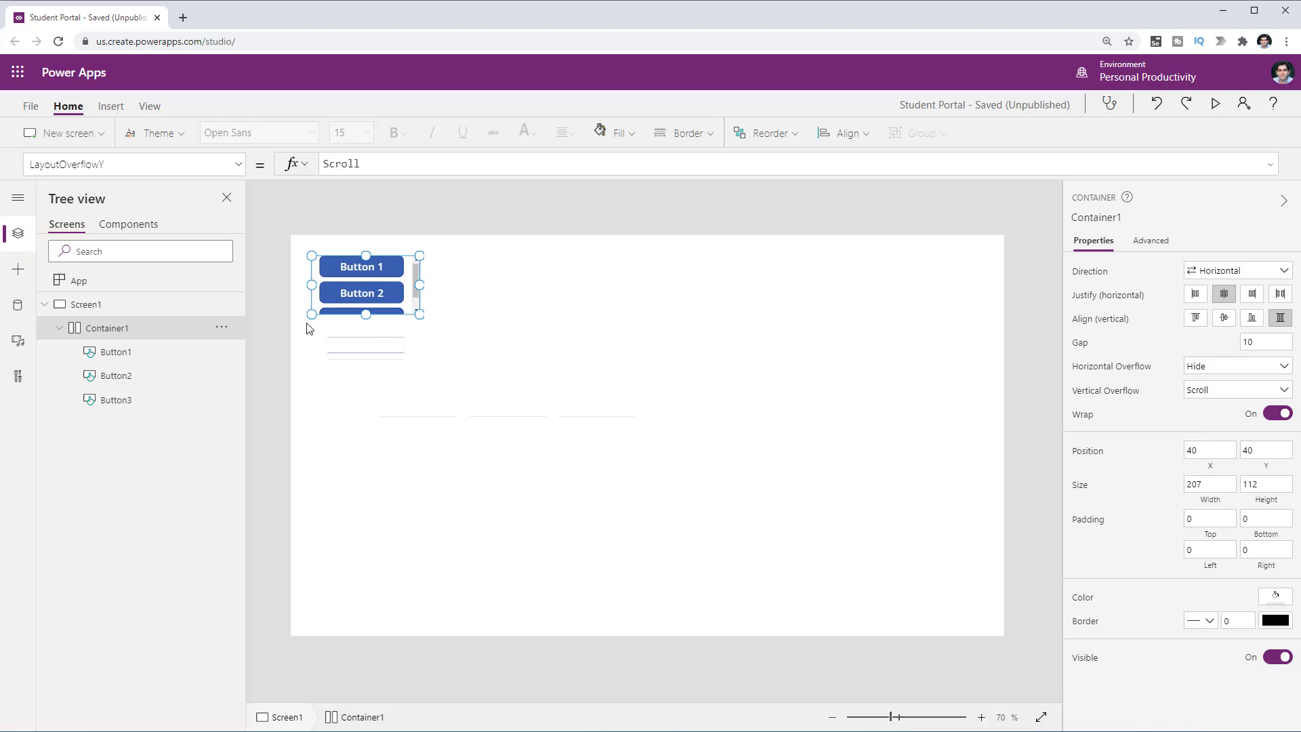
pyautogui.click(1201, 389)
pyautogui.click(1203, 408)
# Enlarge the container to about 849 wide and 287 high
pyautogui.moveTo(365, 314); pyautogui.dragTo(359, 405)
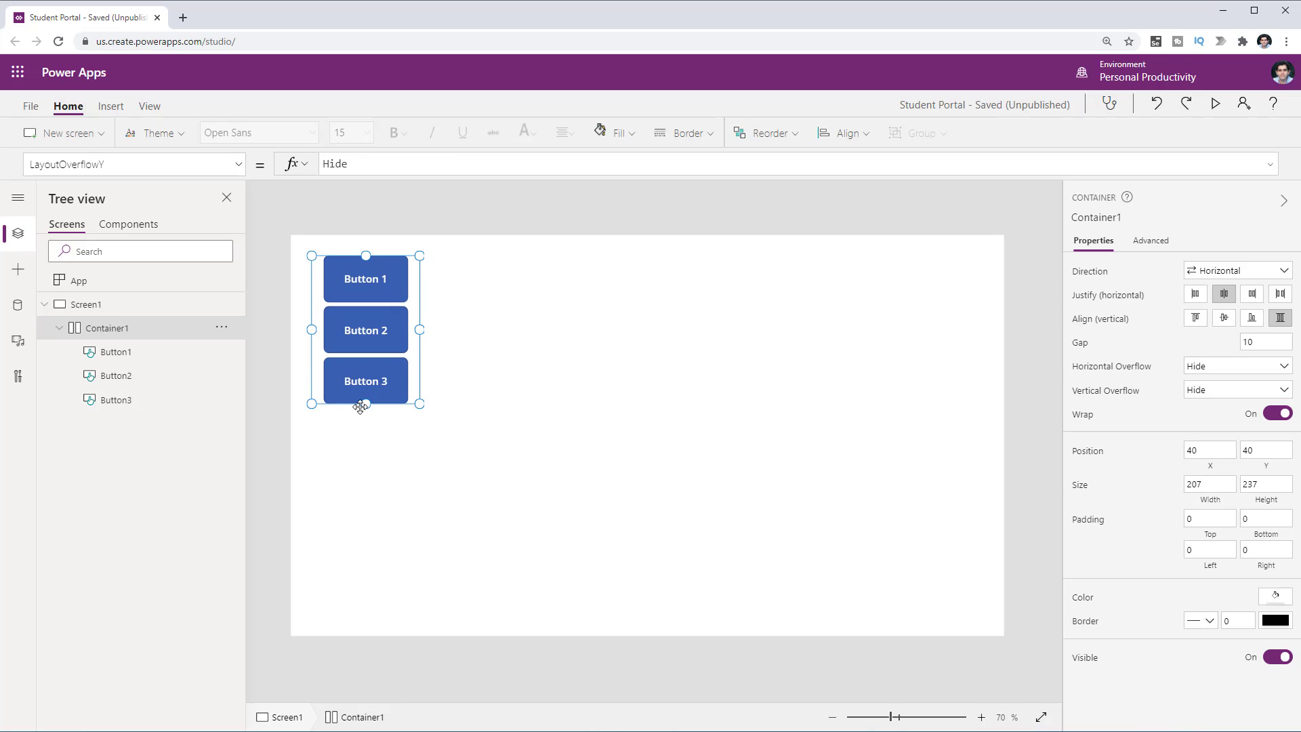
pyautogui.moveTo(421, 329); pyautogui.dragTo(755, 328)
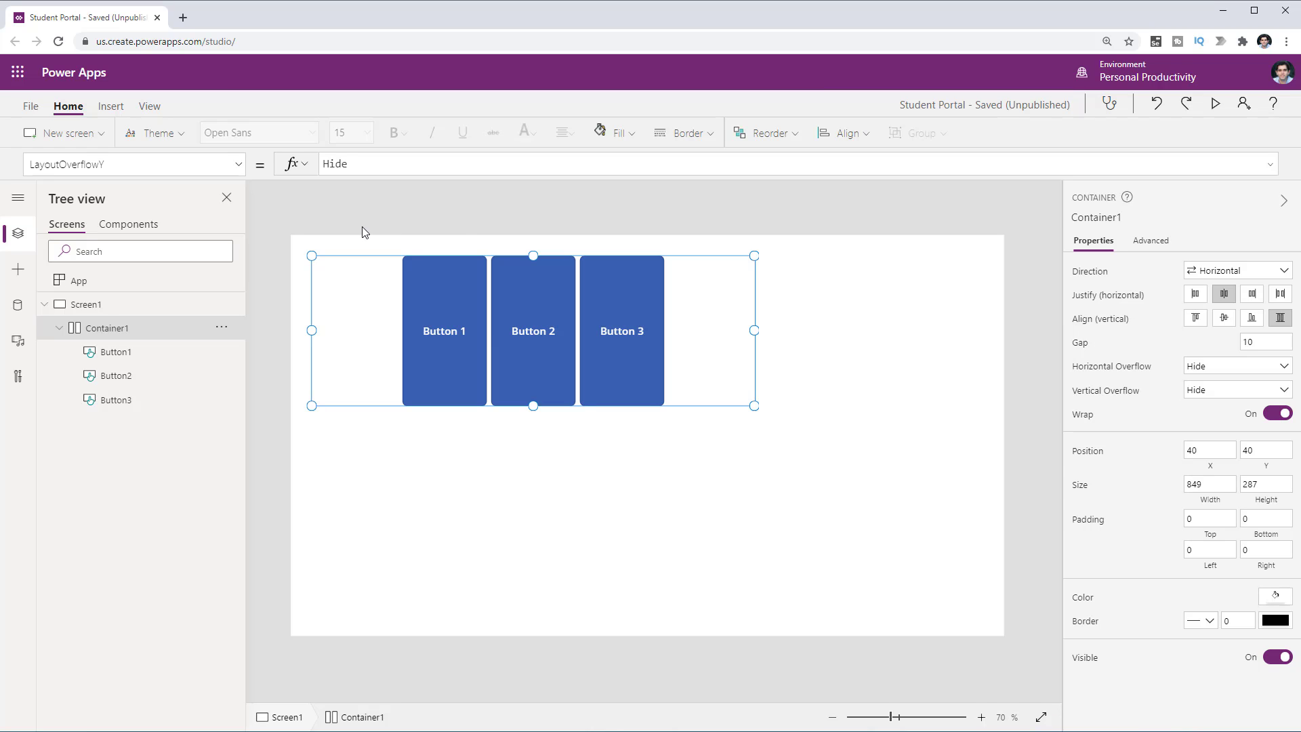
# Try a custom top alignment for Button1 in the container, ending with its alignment back on Set by container
pyautogui.click(126, 357)
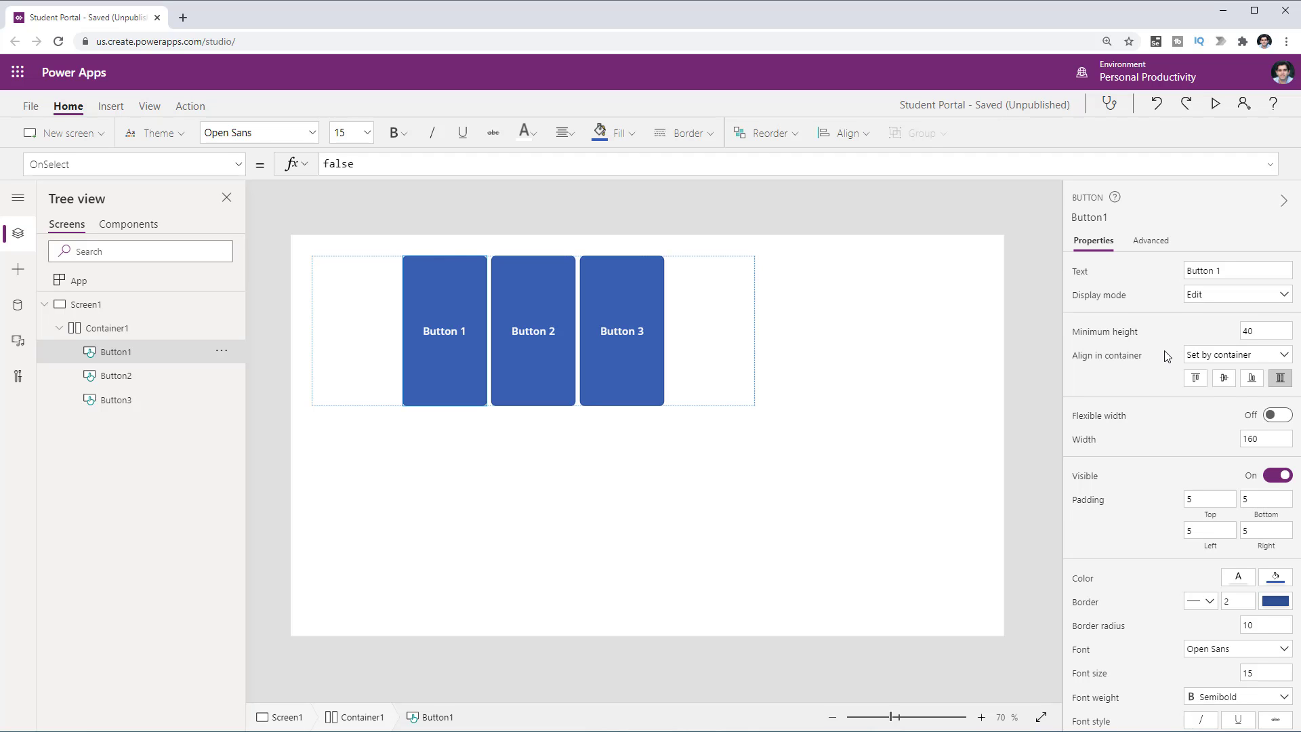
pyautogui.scroll(-1, 1167, 353)
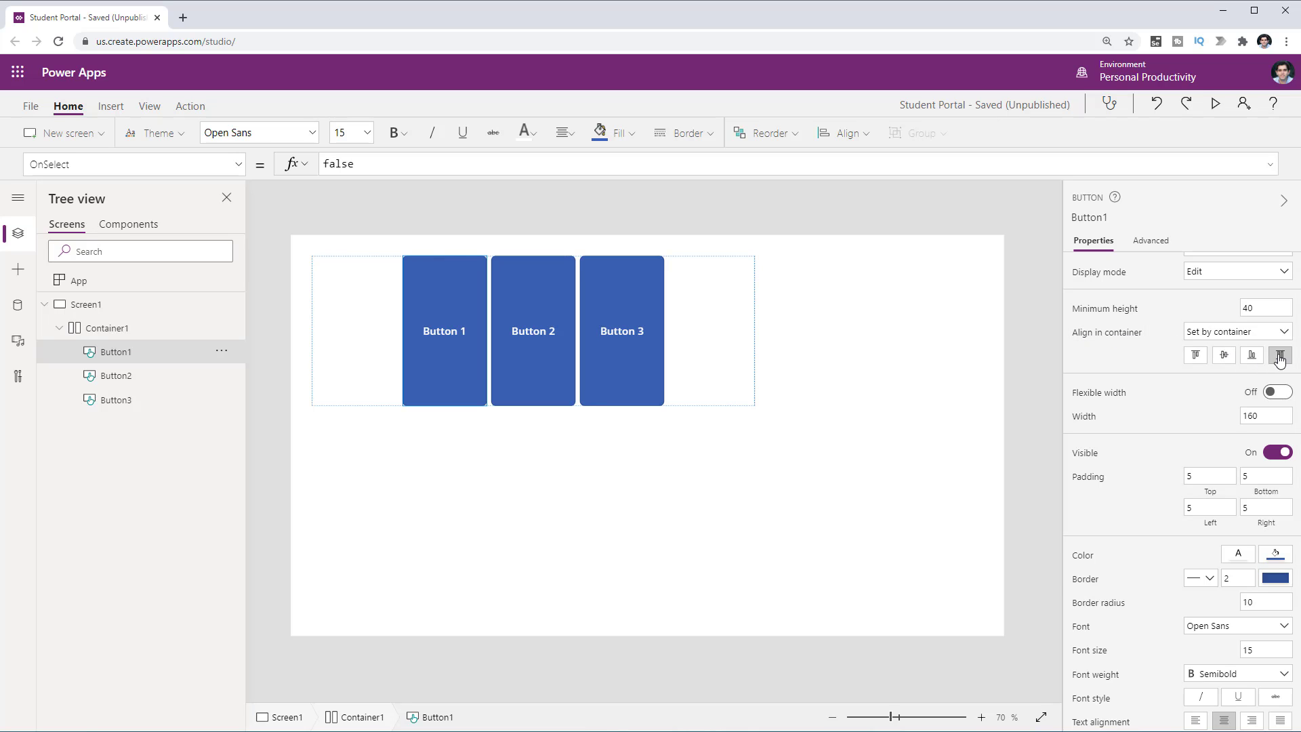
pyautogui.click(1277, 358)
pyautogui.click(1196, 359)
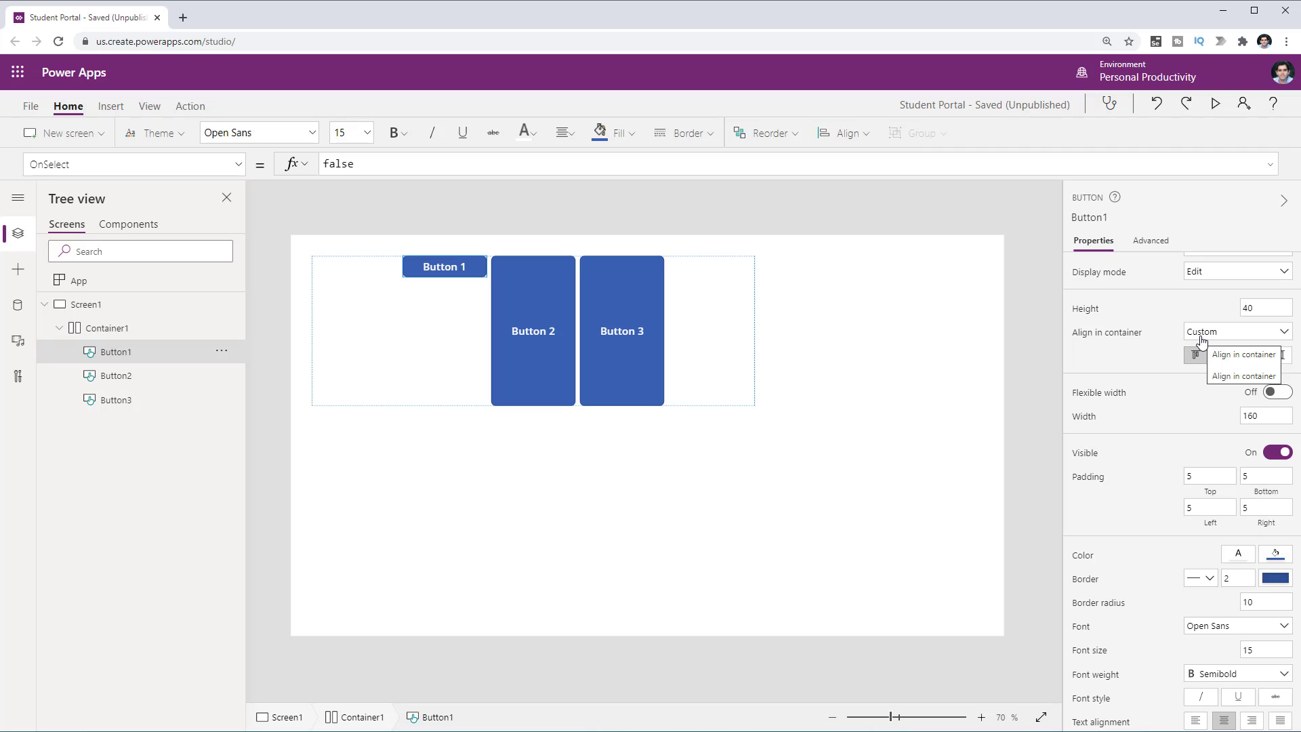
pyautogui.click(1201, 339)
pyautogui.click(1208, 348)
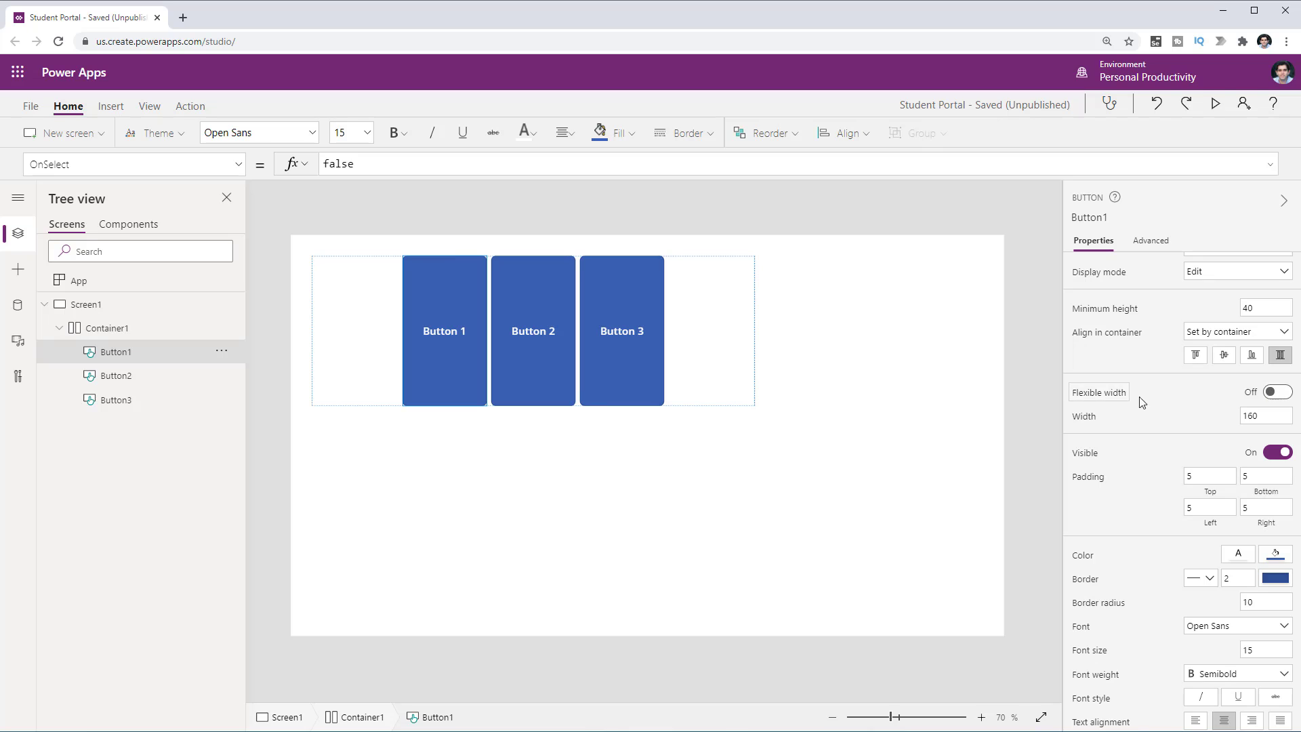
# Turn on flexible width for Button1 and widen the container to about 887
pyautogui.click(1283, 393)
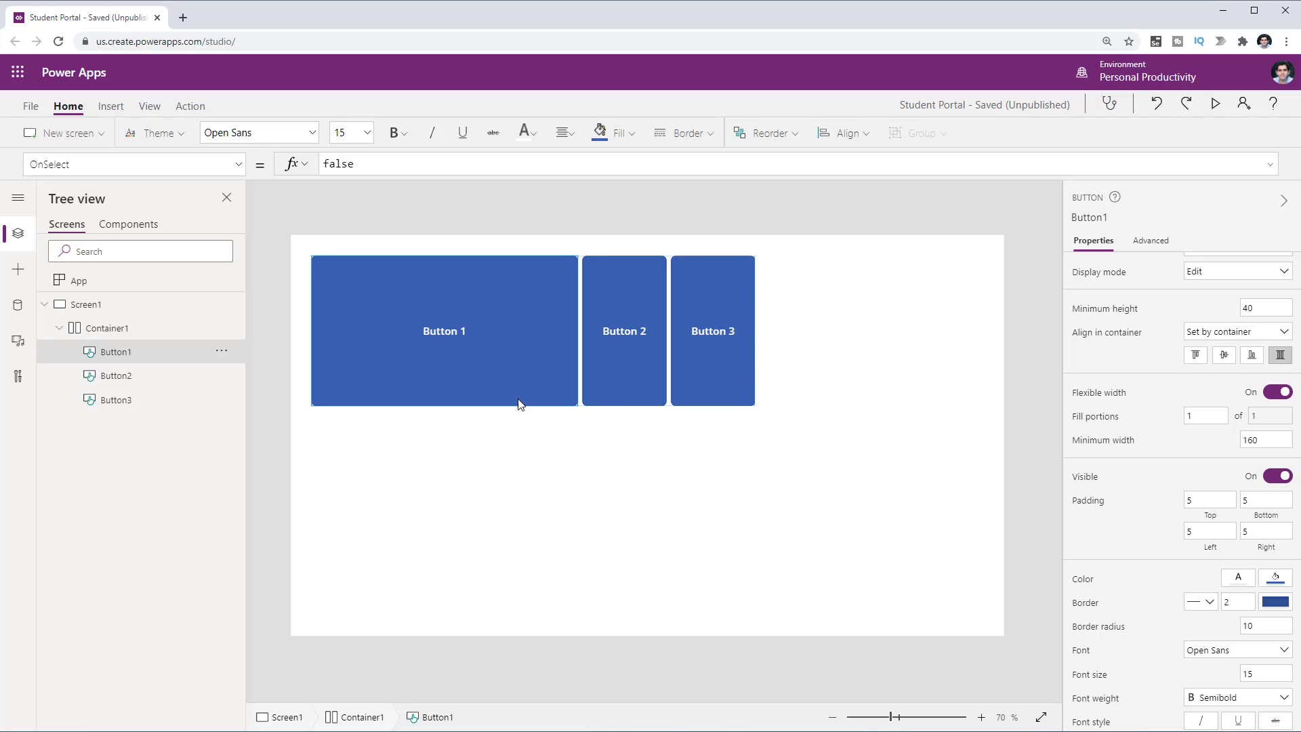
pyautogui.click(88, 328)
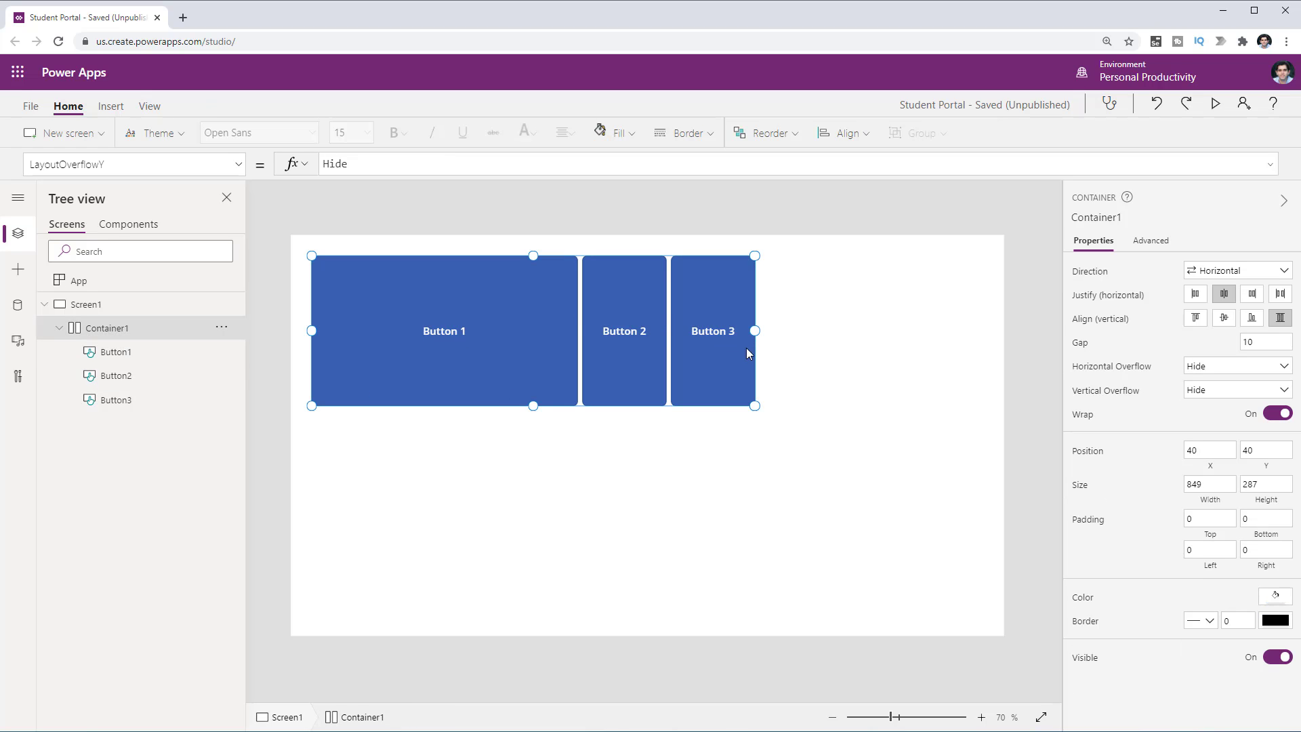
pyautogui.moveTo(753, 331)
pyautogui.mouseDown()
pyautogui.moveTo(971, 327)
pyautogui.moveTo(627, 331)
pyautogui.moveTo(774, 330)
pyautogui.mouseUp()
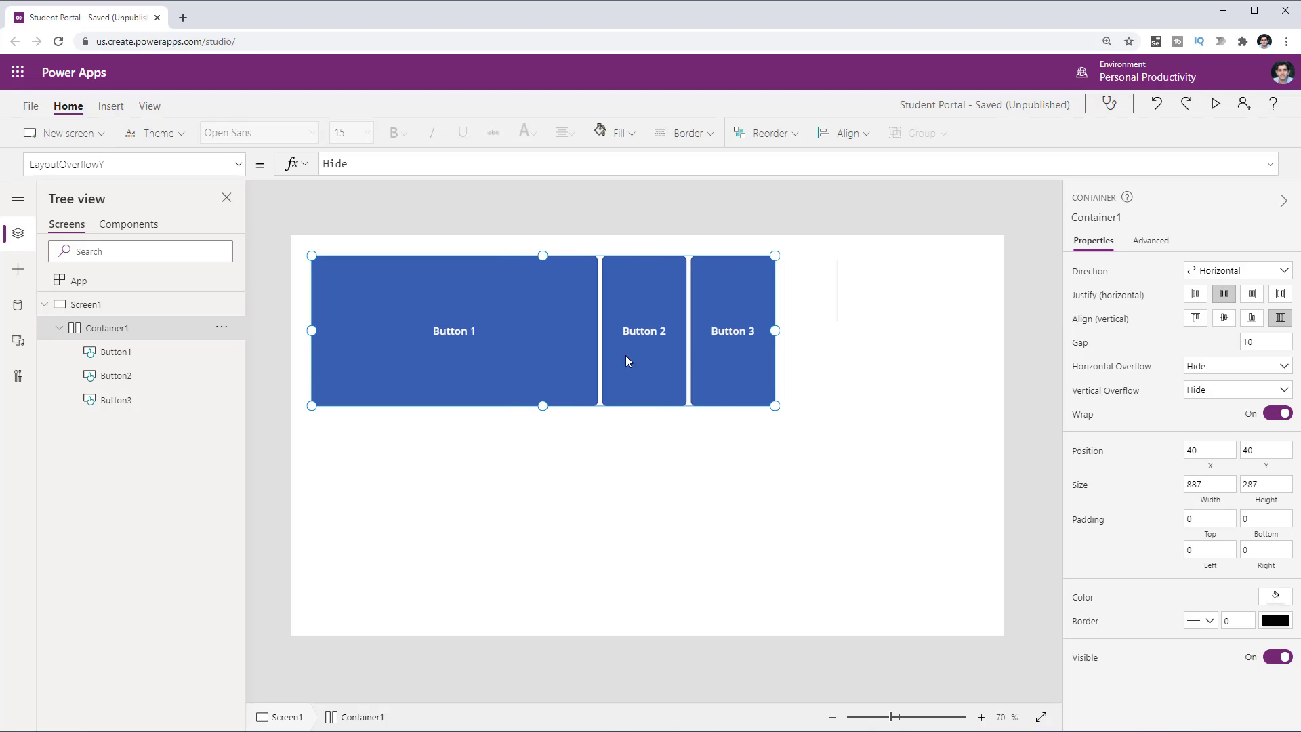
# Turn on flexible width for Button2 and widen the container to about 1067
pyautogui.click(106, 379)
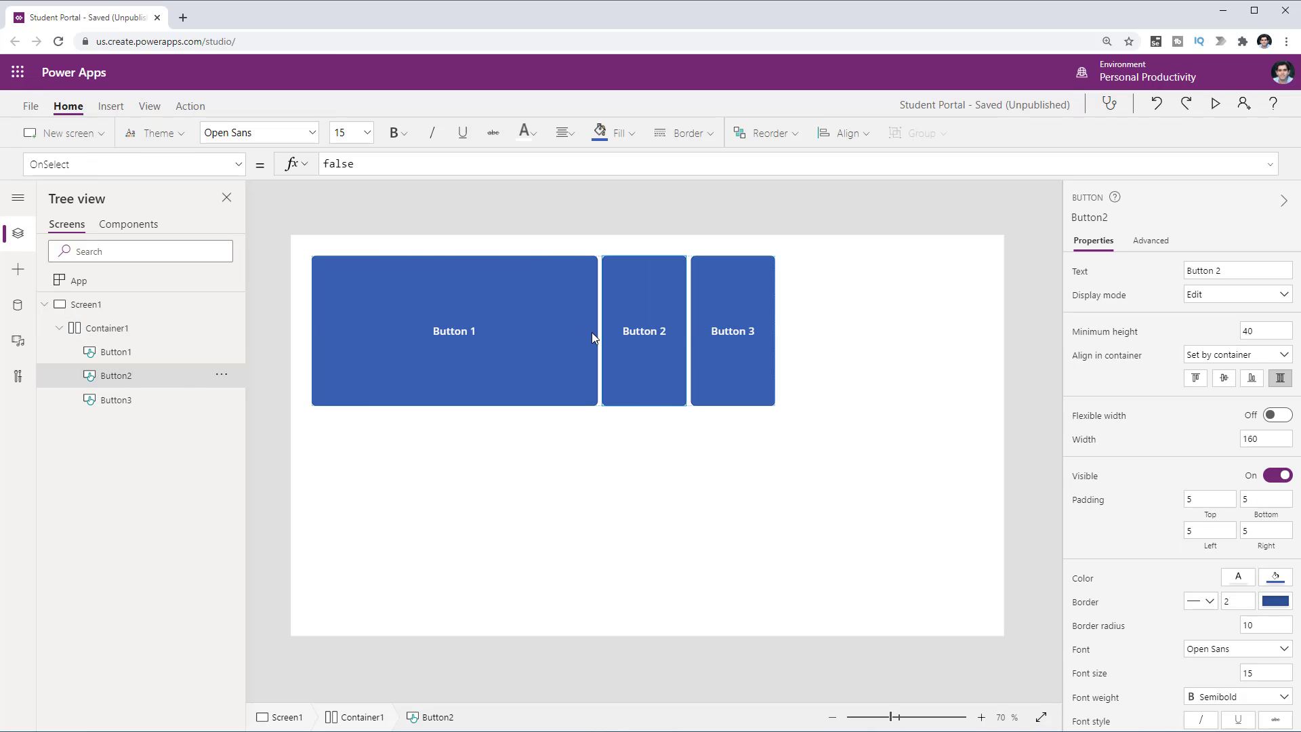
pyautogui.click(1274, 415)
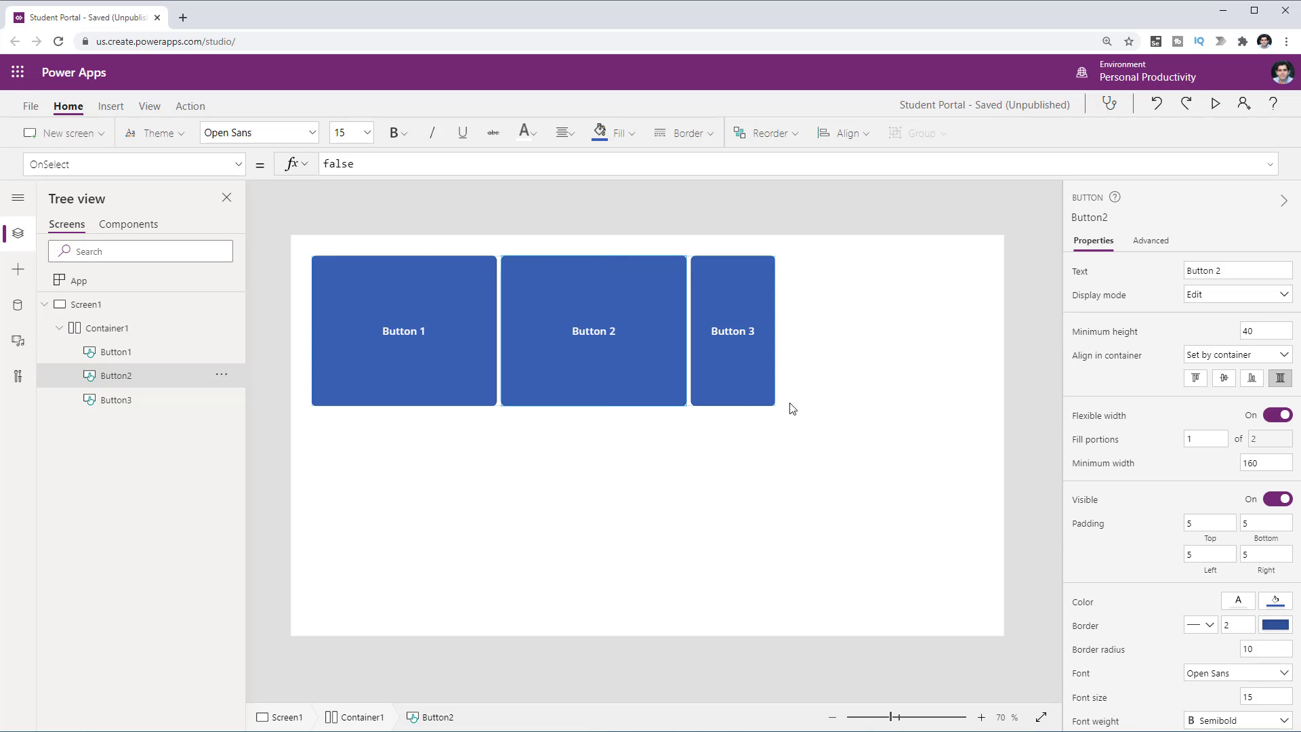
pyautogui.click(766, 349)
pyautogui.click(129, 307)
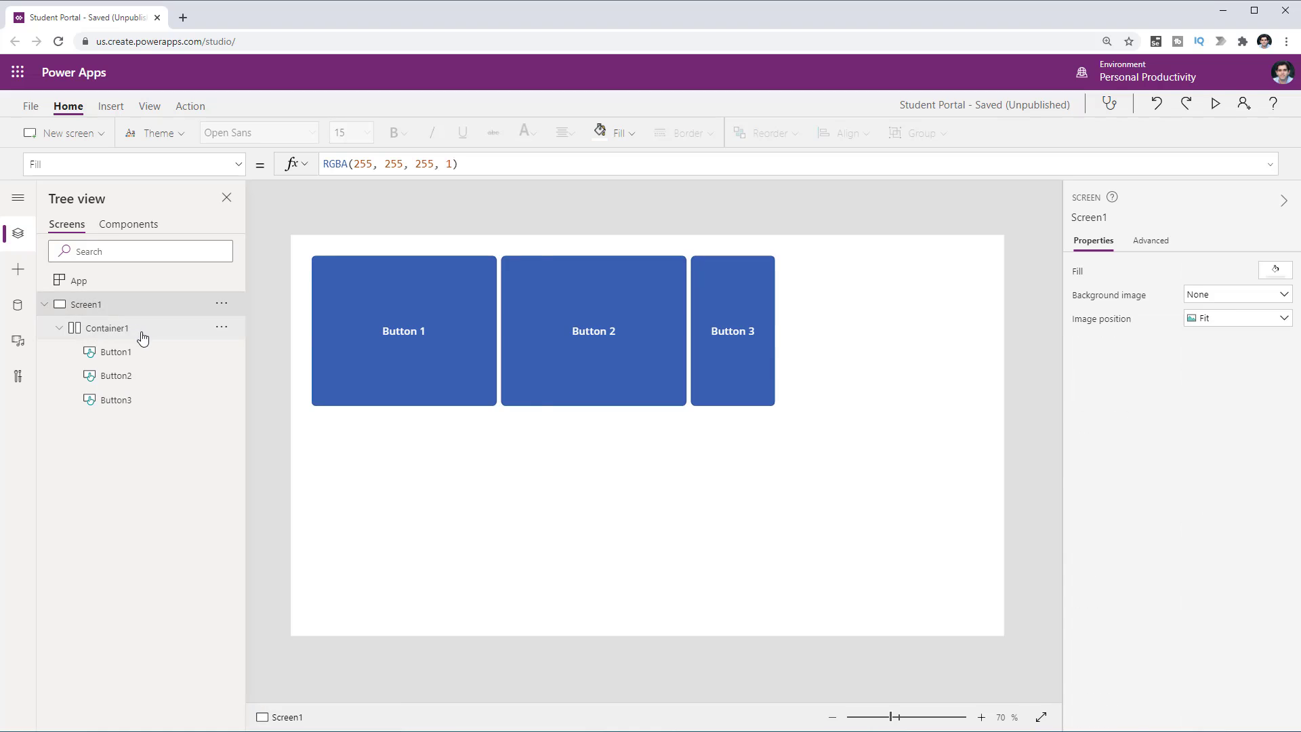
pyautogui.click(136, 329)
pyautogui.moveTo(775, 331); pyautogui.dragTo(870, 332)
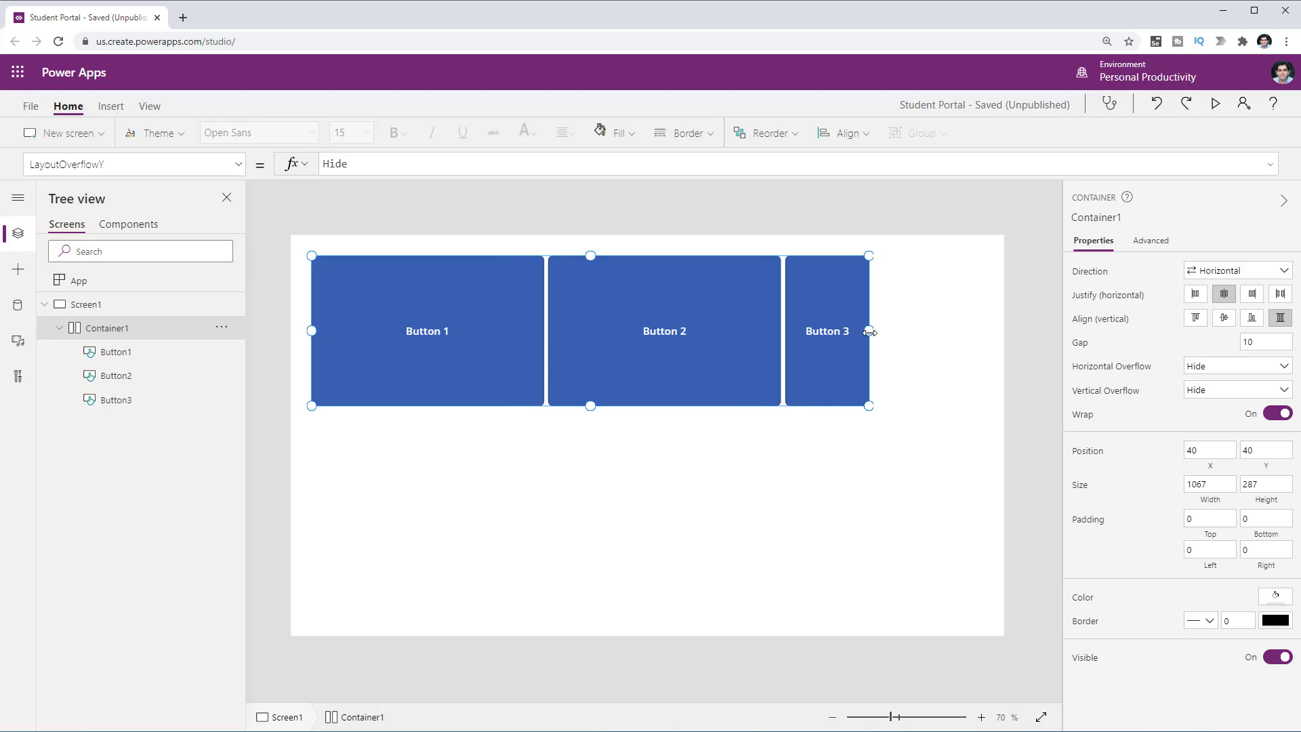
# Set Button1's fill portions to 2 and check the fill portions of Button2
pyautogui.click(125, 358)
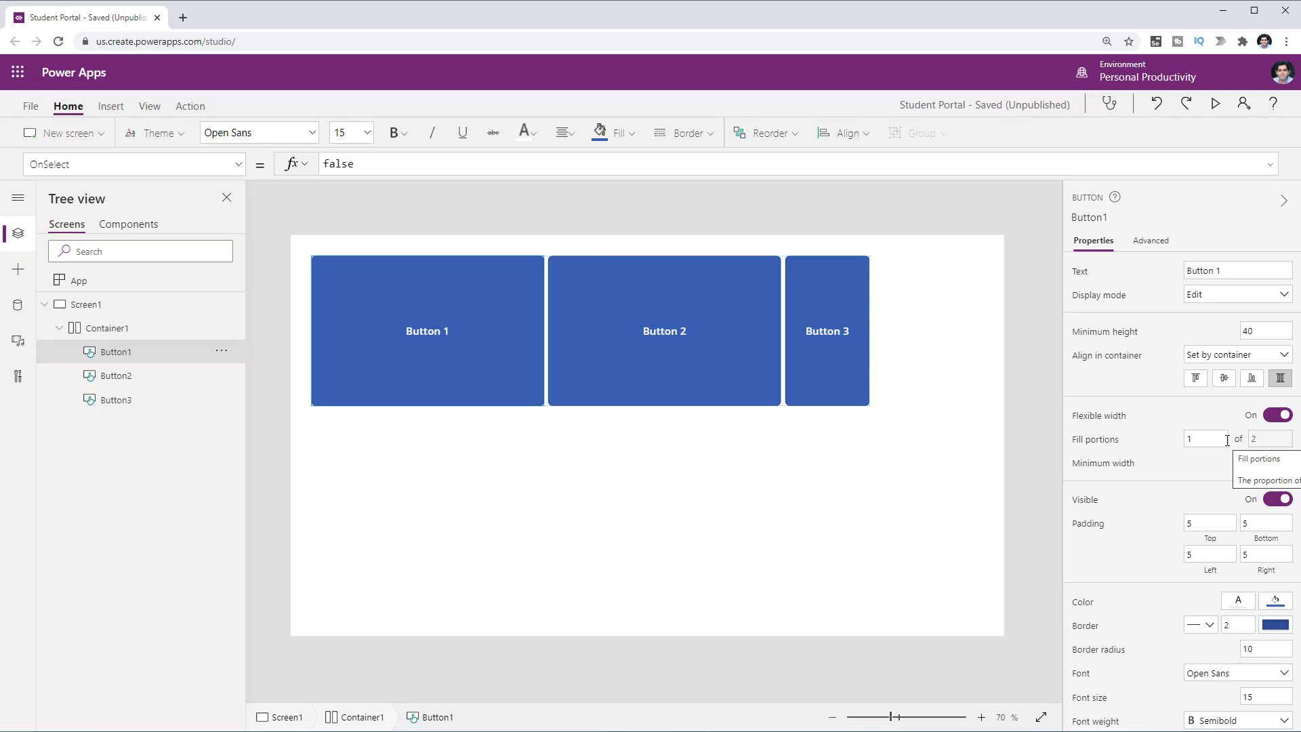
pyautogui.click(1206, 440)
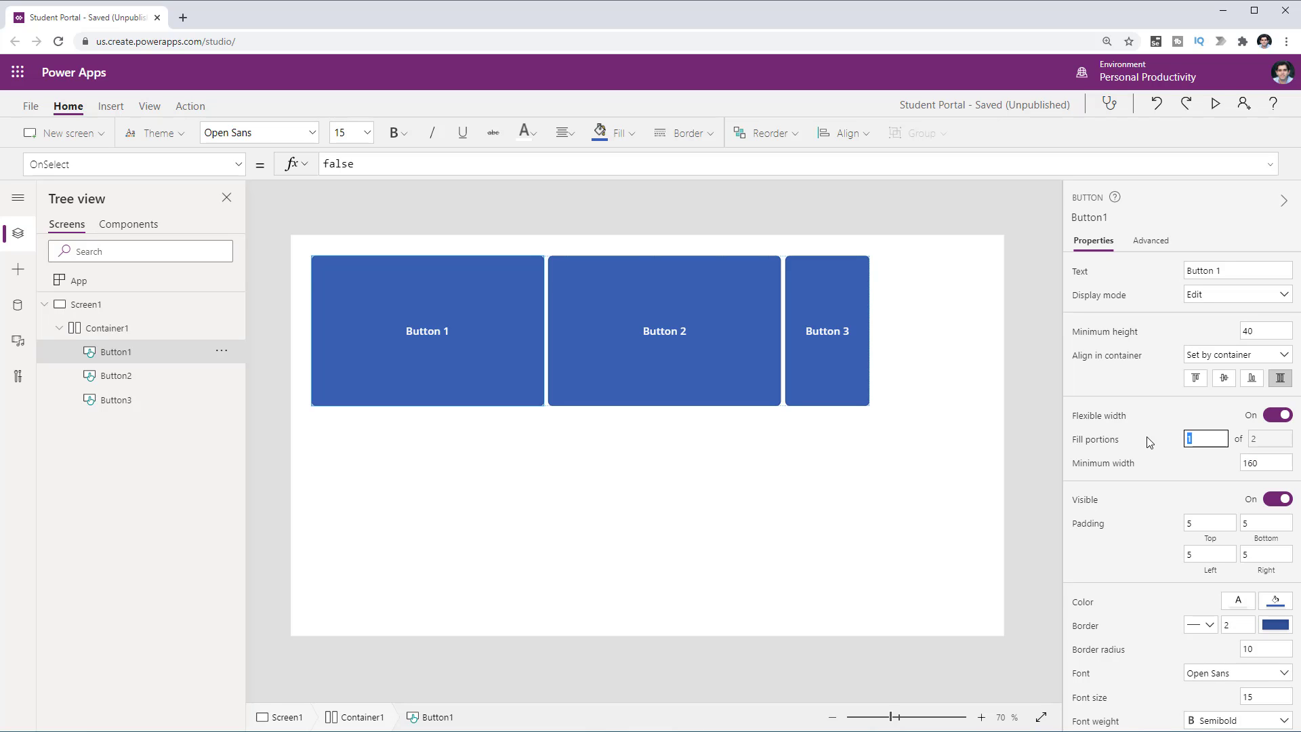
pyautogui.write('2')
pyautogui.click(1187, 472)
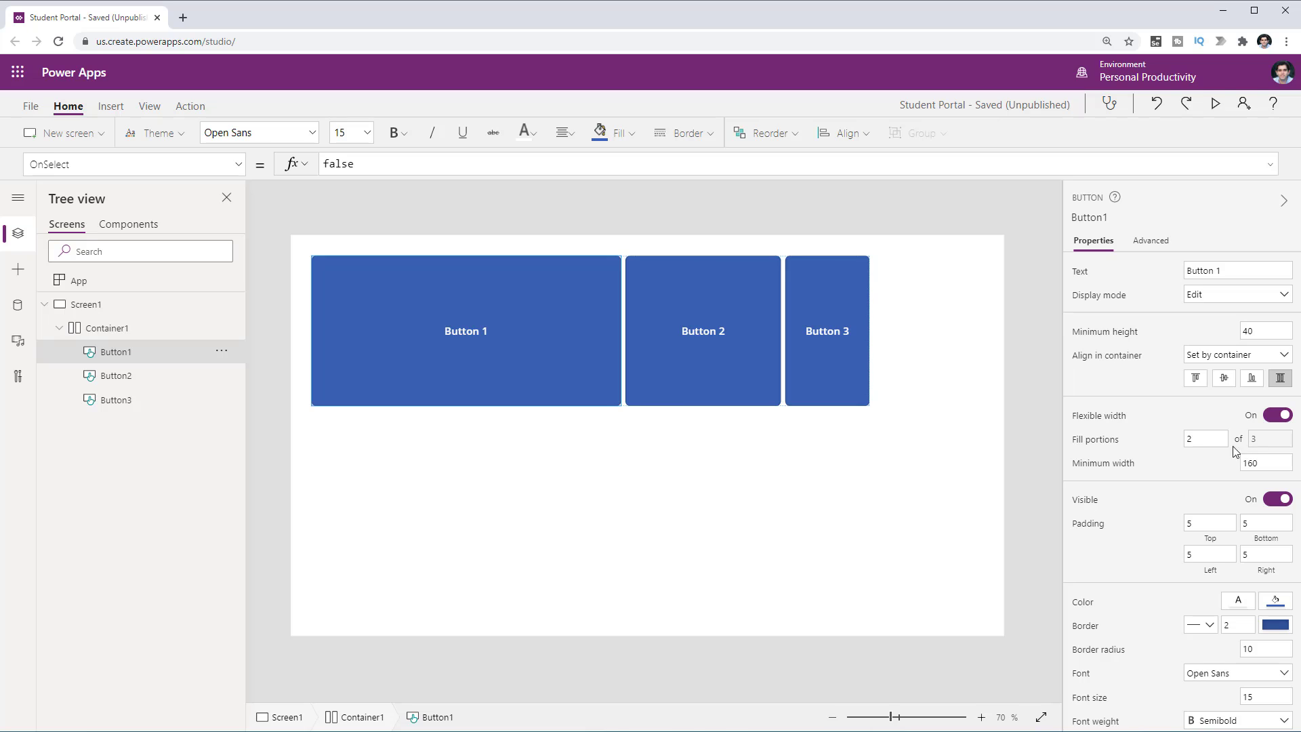
pyautogui.click(155, 375)
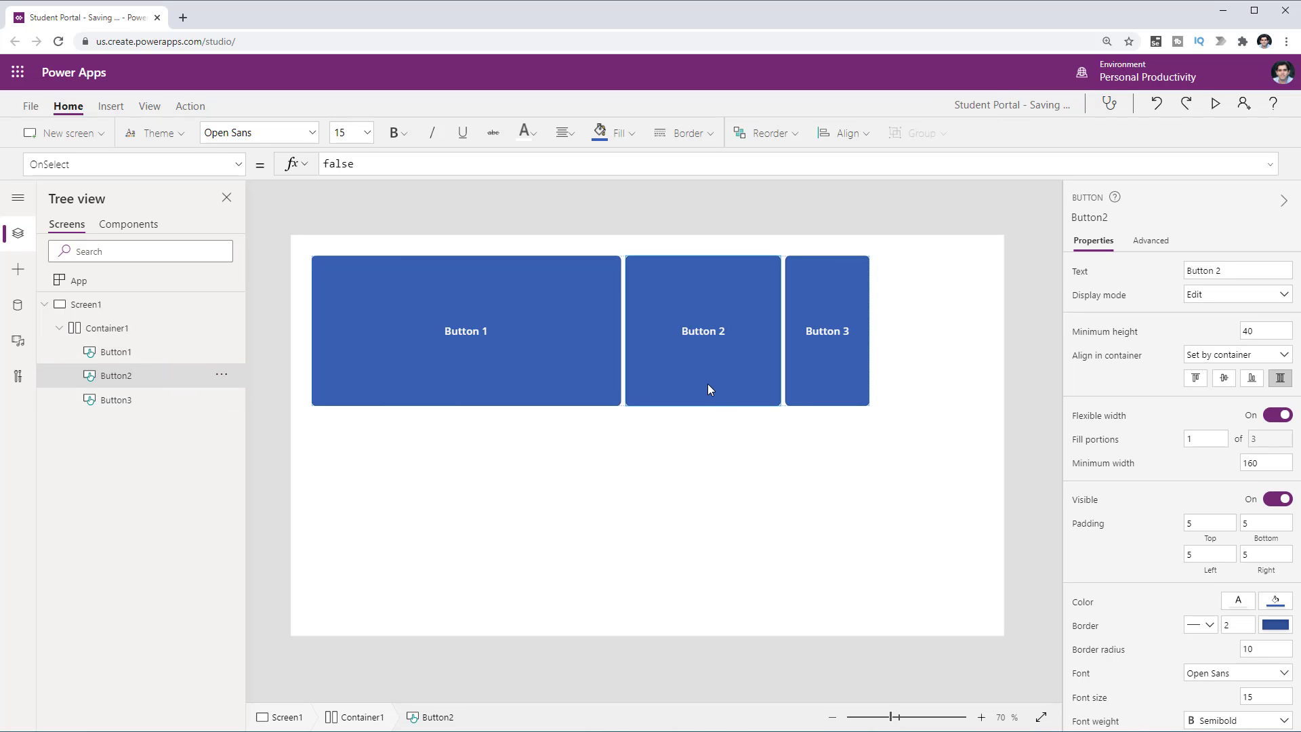
# Narrow the container holding the three buttons to about 902 wide
pyautogui.click(450, 330)
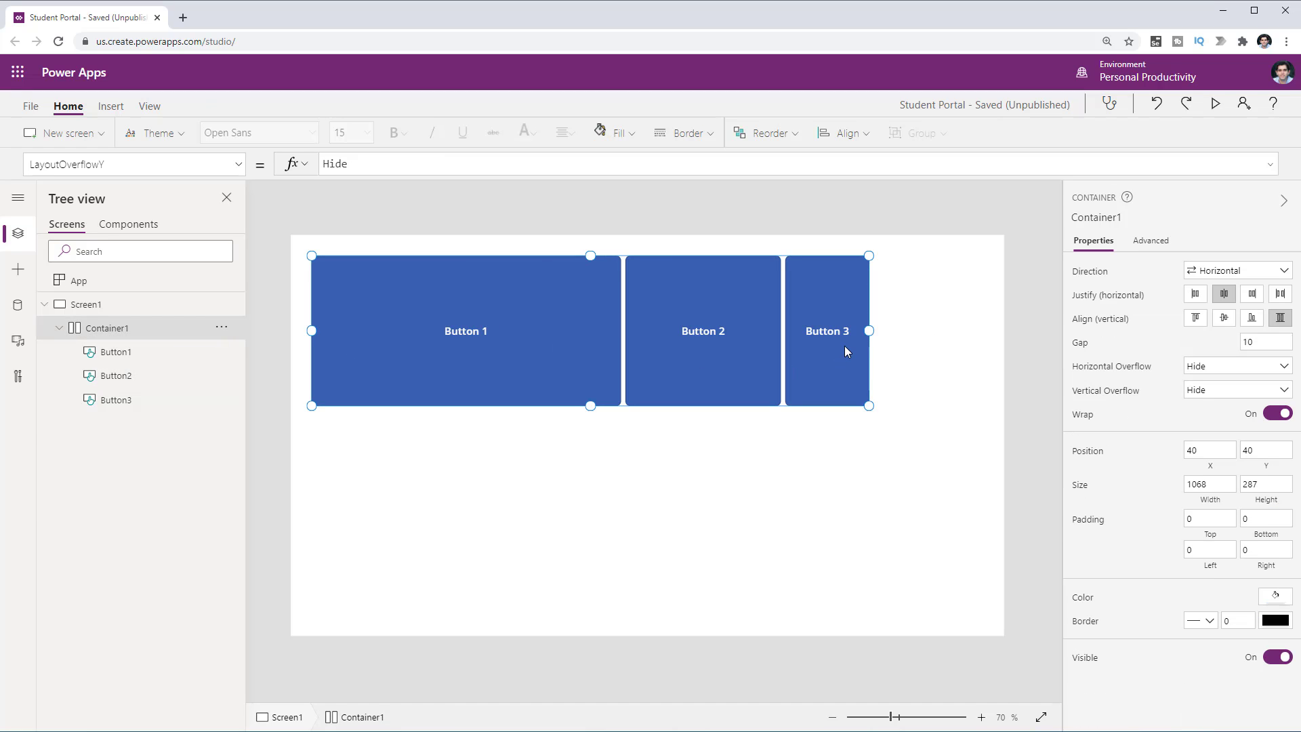
pyautogui.moveTo(864, 331); pyautogui.dragTo(793, 332)
pyautogui.moveTo(835, 343); pyautogui.dragTo(784, 349)
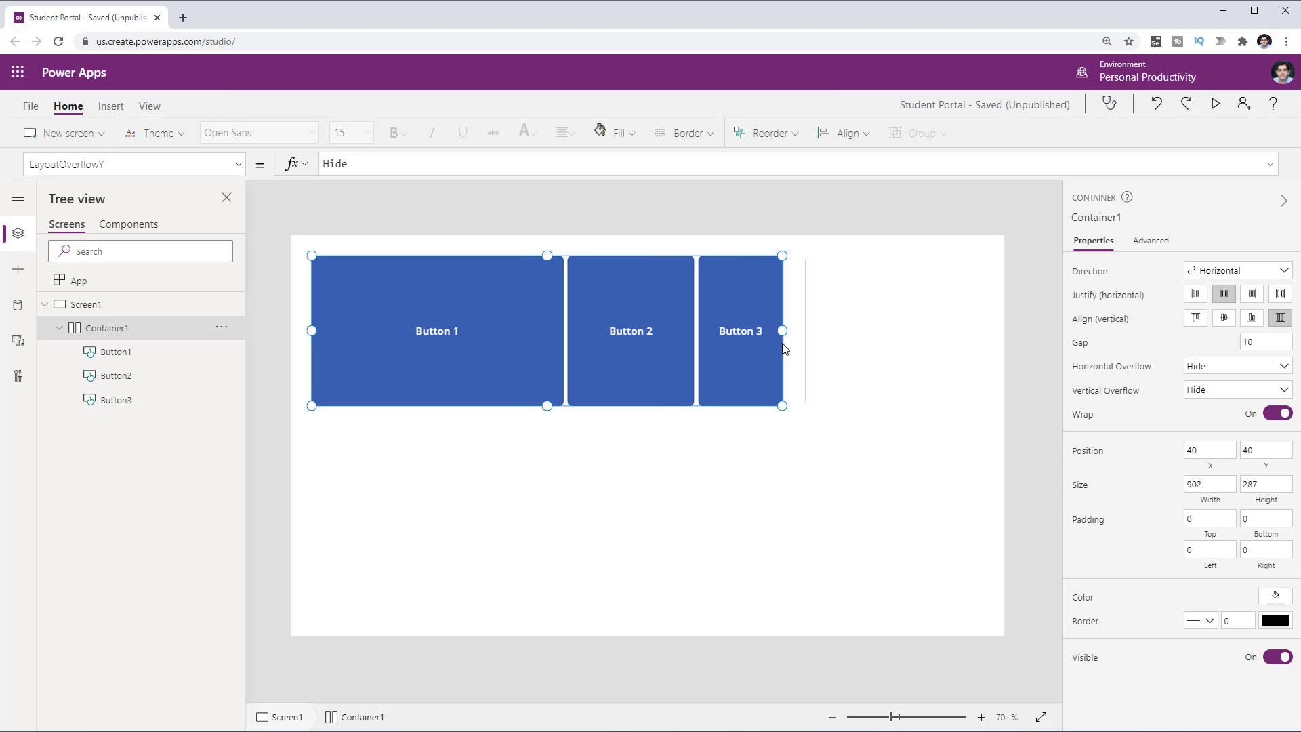
# Turn on flexible width for Button3 and check the fill portions of Button2 and Button1
pyautogui.click(112, 400)
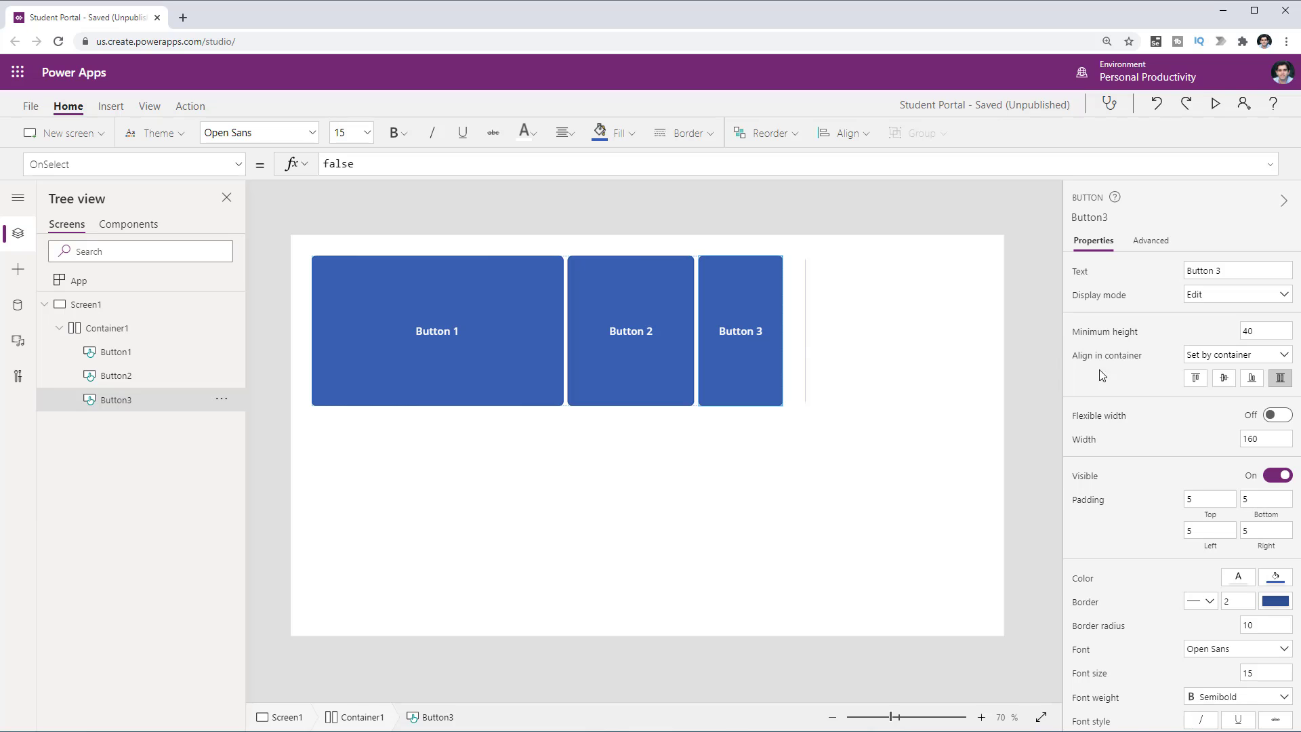
pyautogui.click(1278, 415)
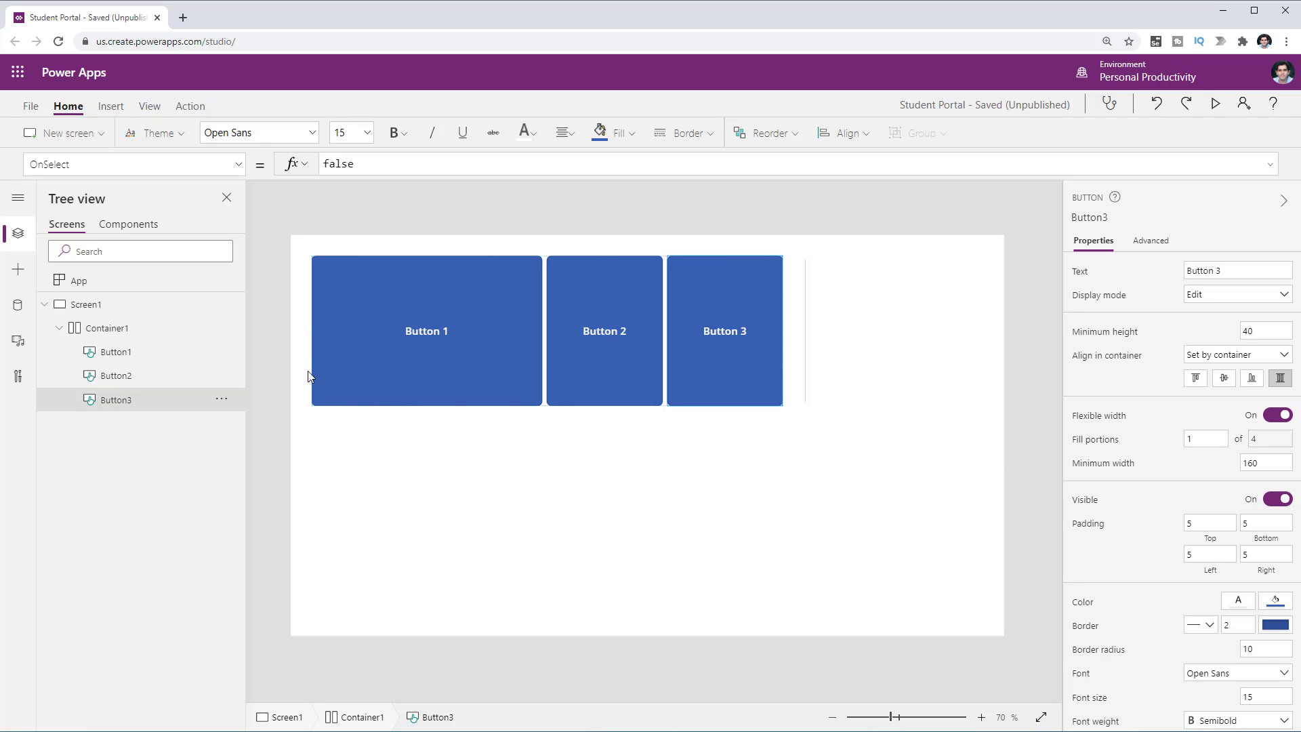
pyautogui.click(187, 376)
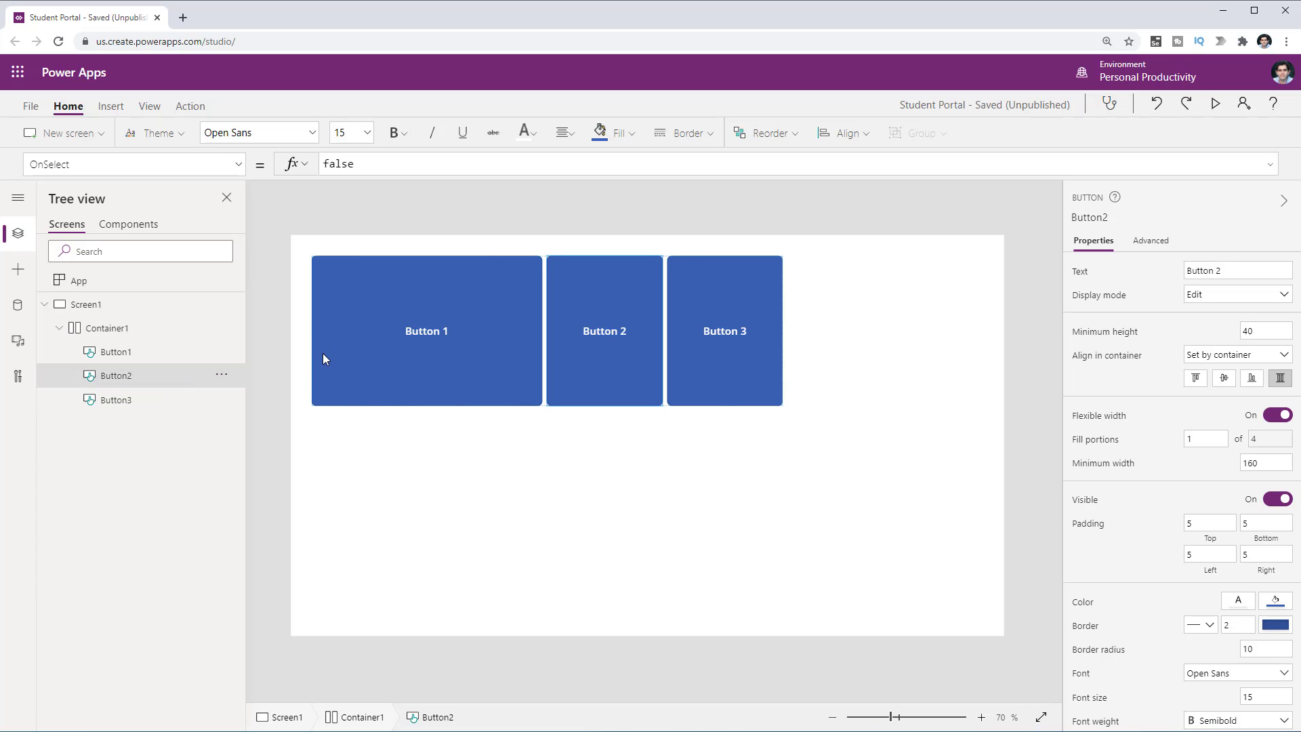
pyautogui.click(168, 353)
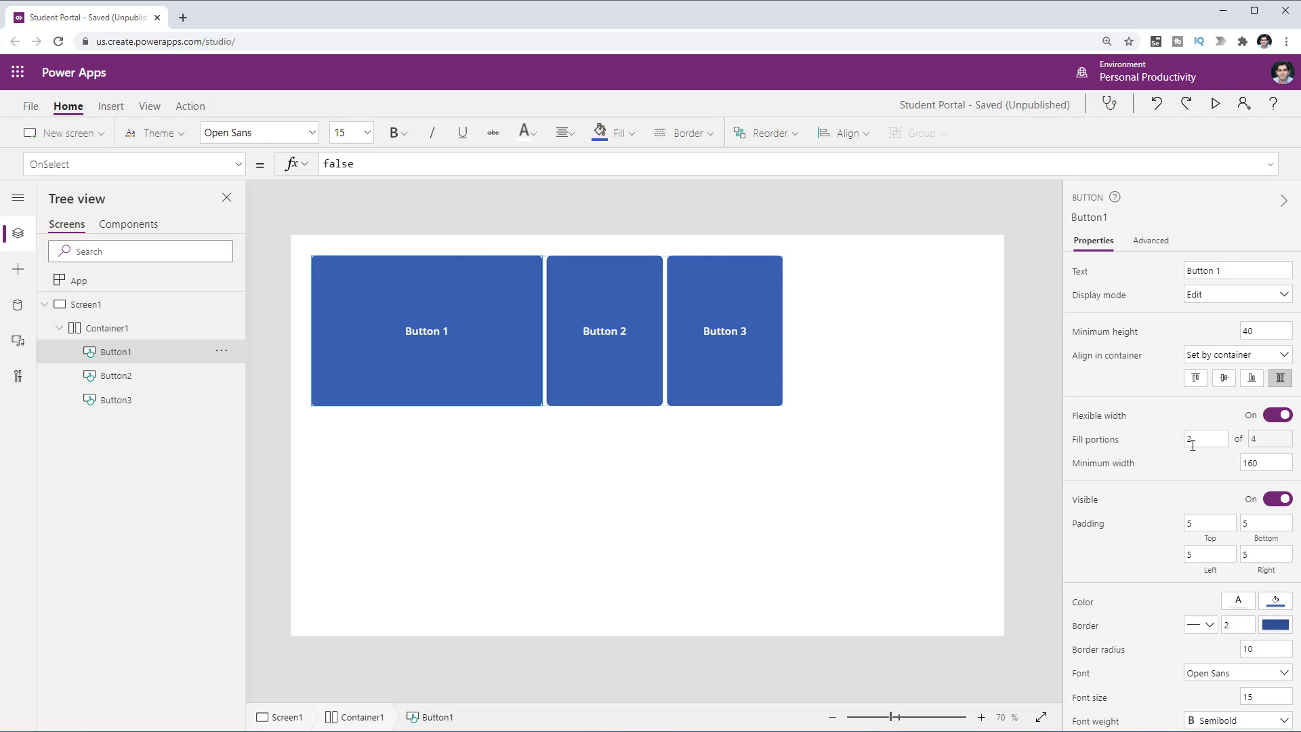
pyautogui.click(138, 332)
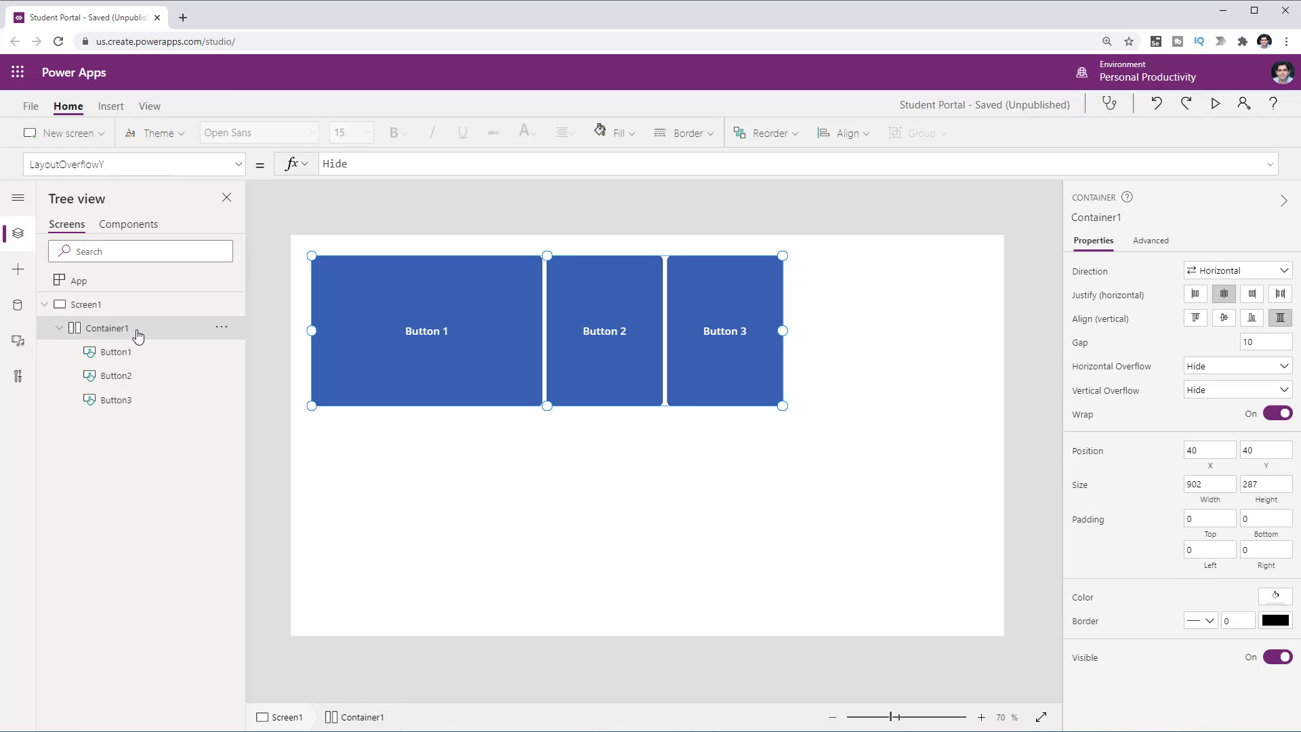
# Add a new screen with the Header, main section, footer layout and expand its screen container in the tree
pyautogui.click(87, 133)
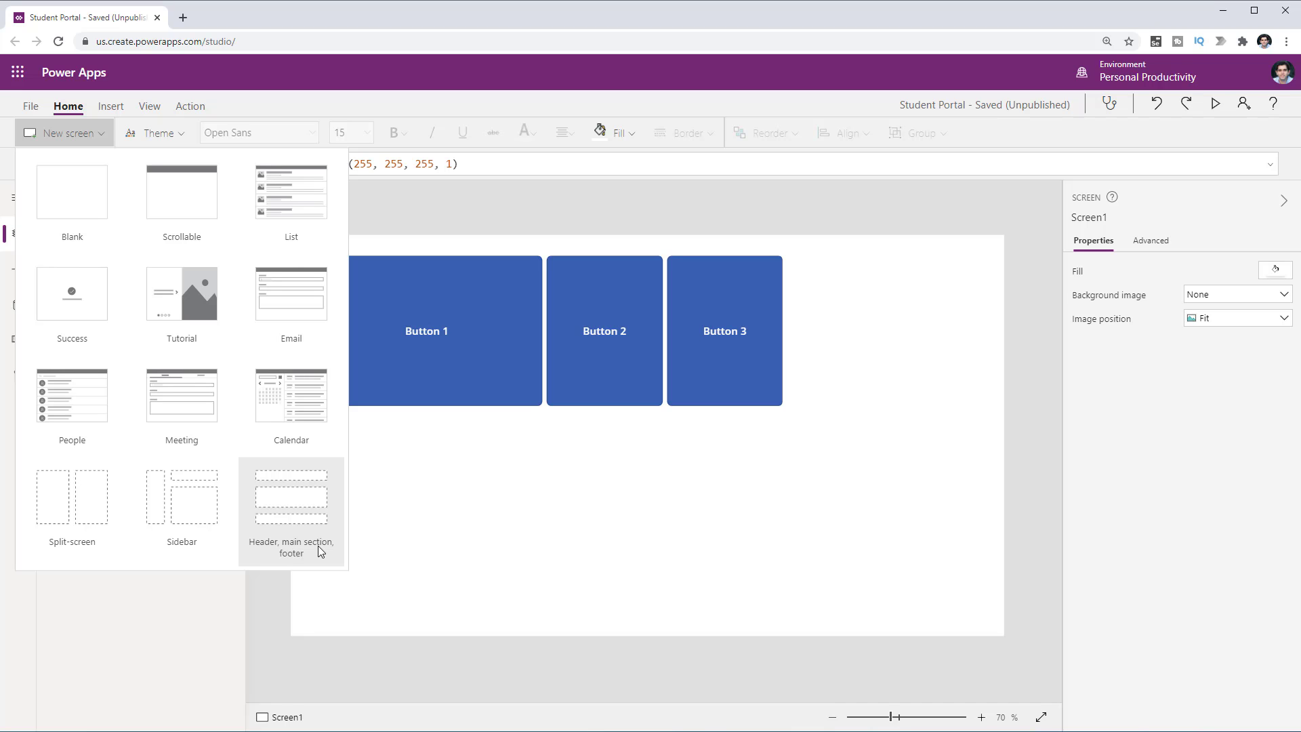
pyautogui.click(313, 543)
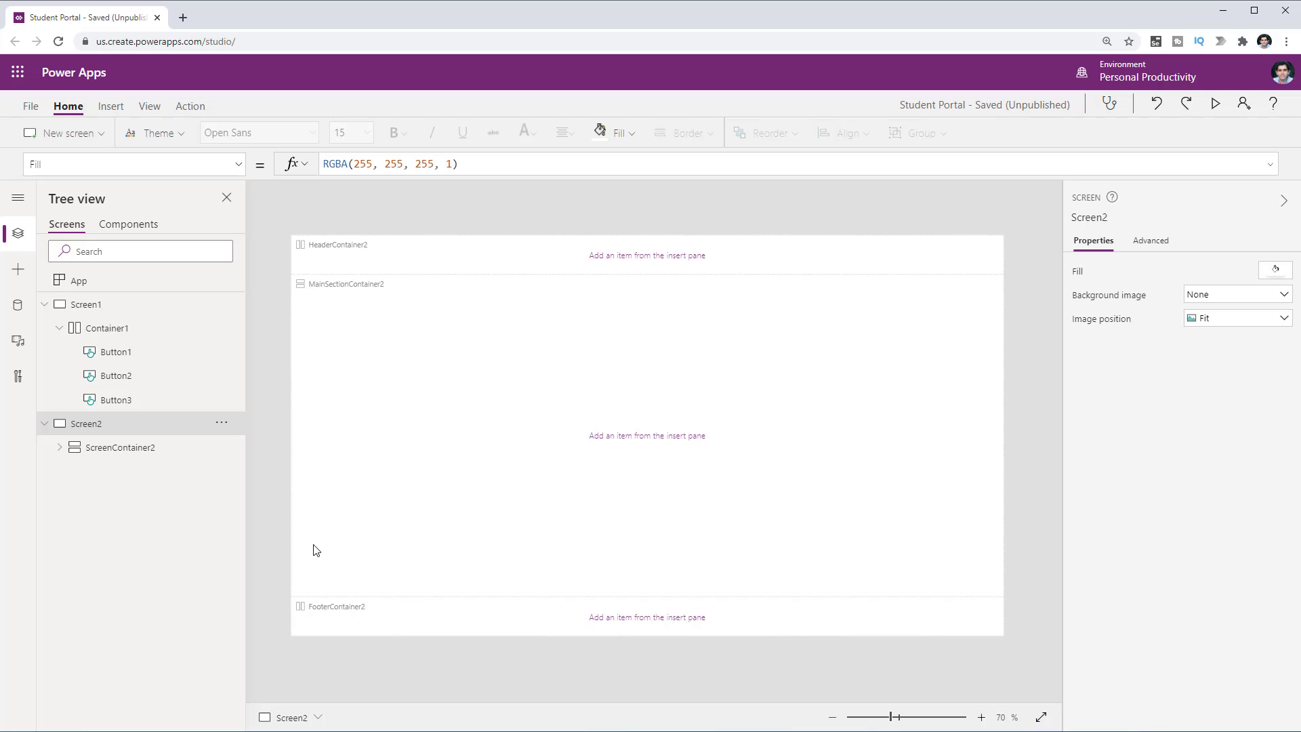
pyautogui.click(60, 447)
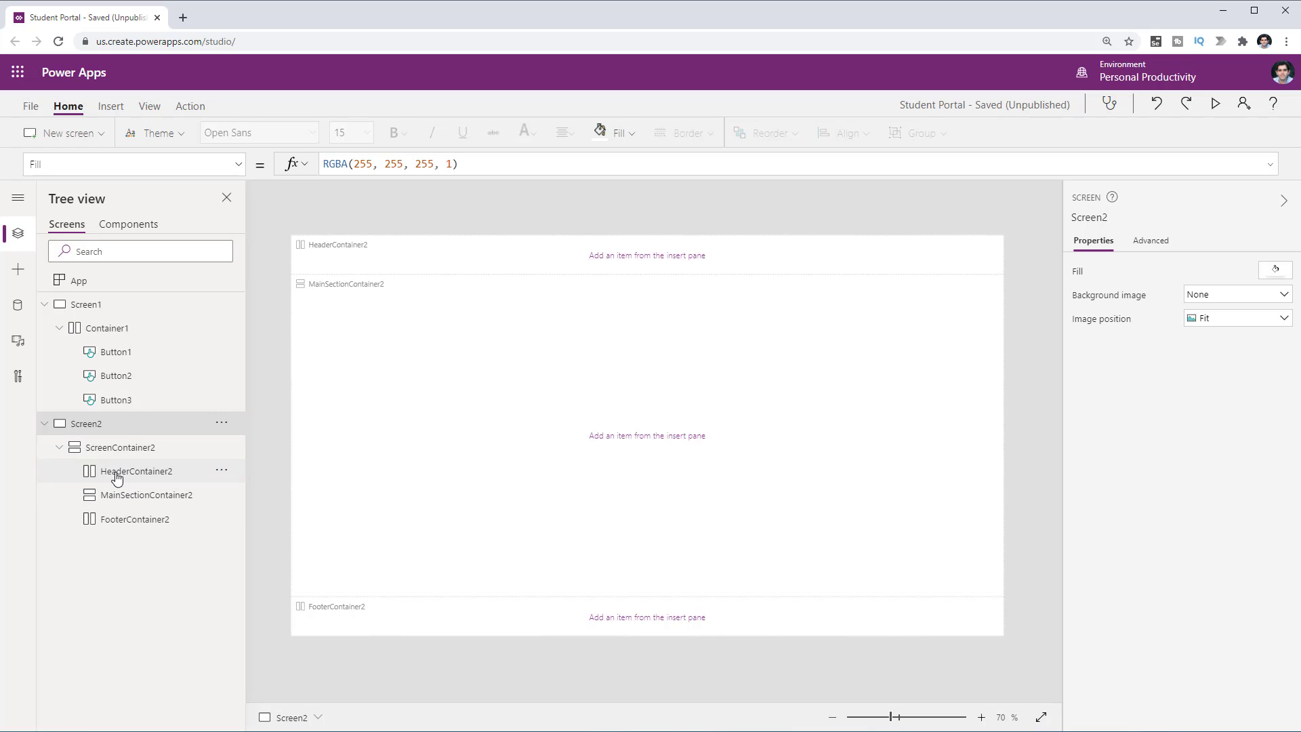
# Examine the layout properties of the new screen's outer container and its header, main section and footer containers
pyautogui.click(111, 472)
pyautogui.click(109, 462)
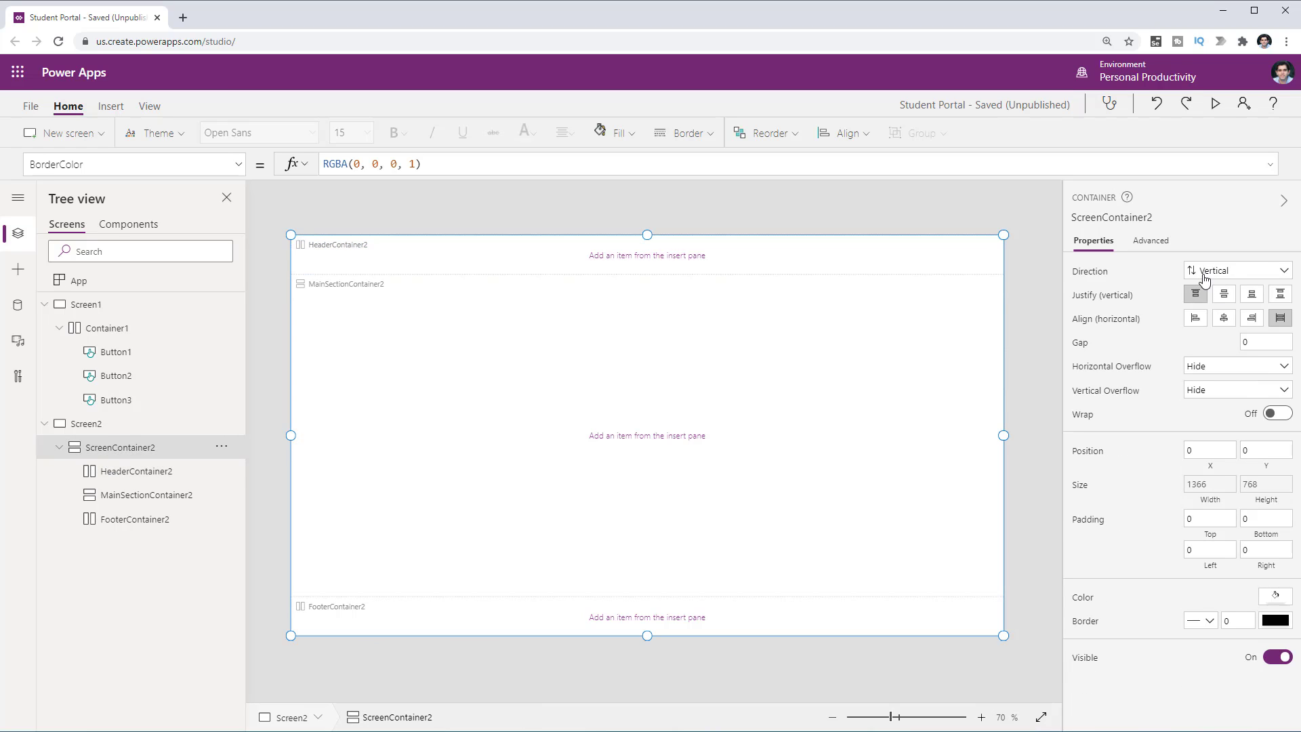
pyautogui.click(120, 469)
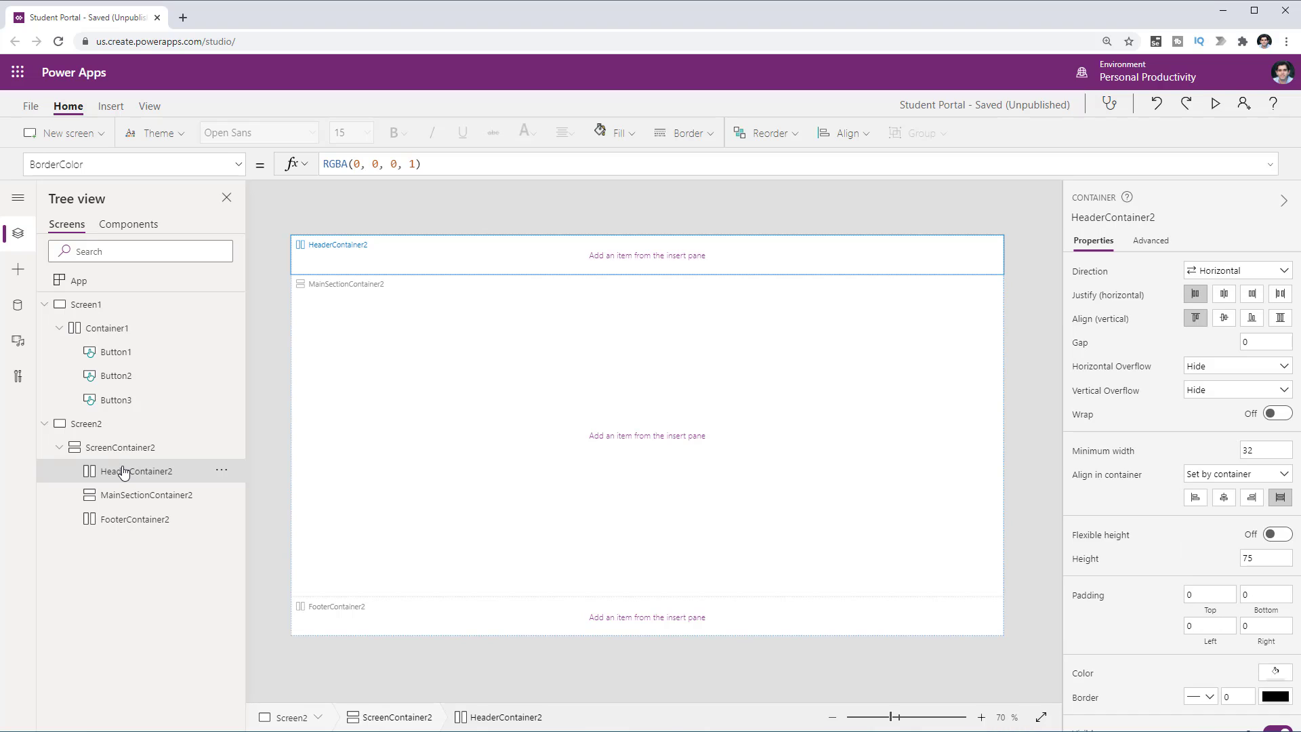
pyautogui.click(130, 494)
pyautogui.click(154, 520)
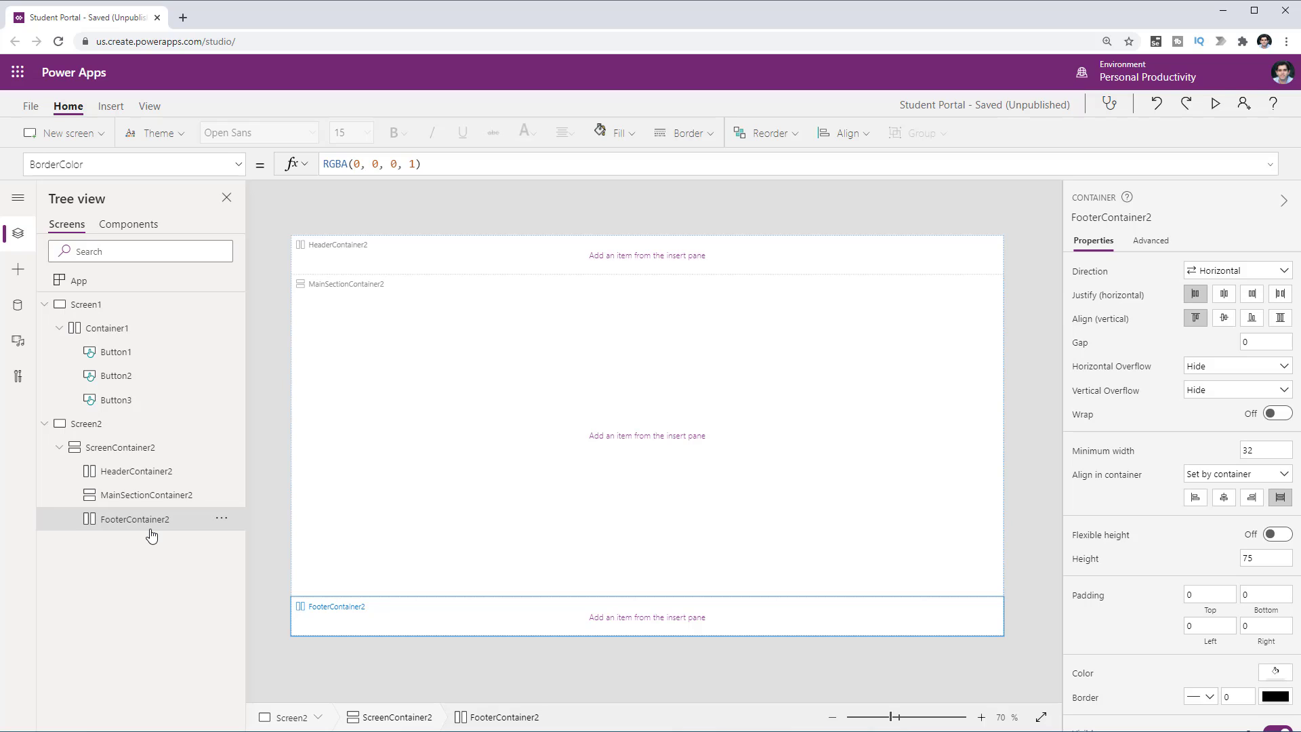
pyautogui.click(117, 453)
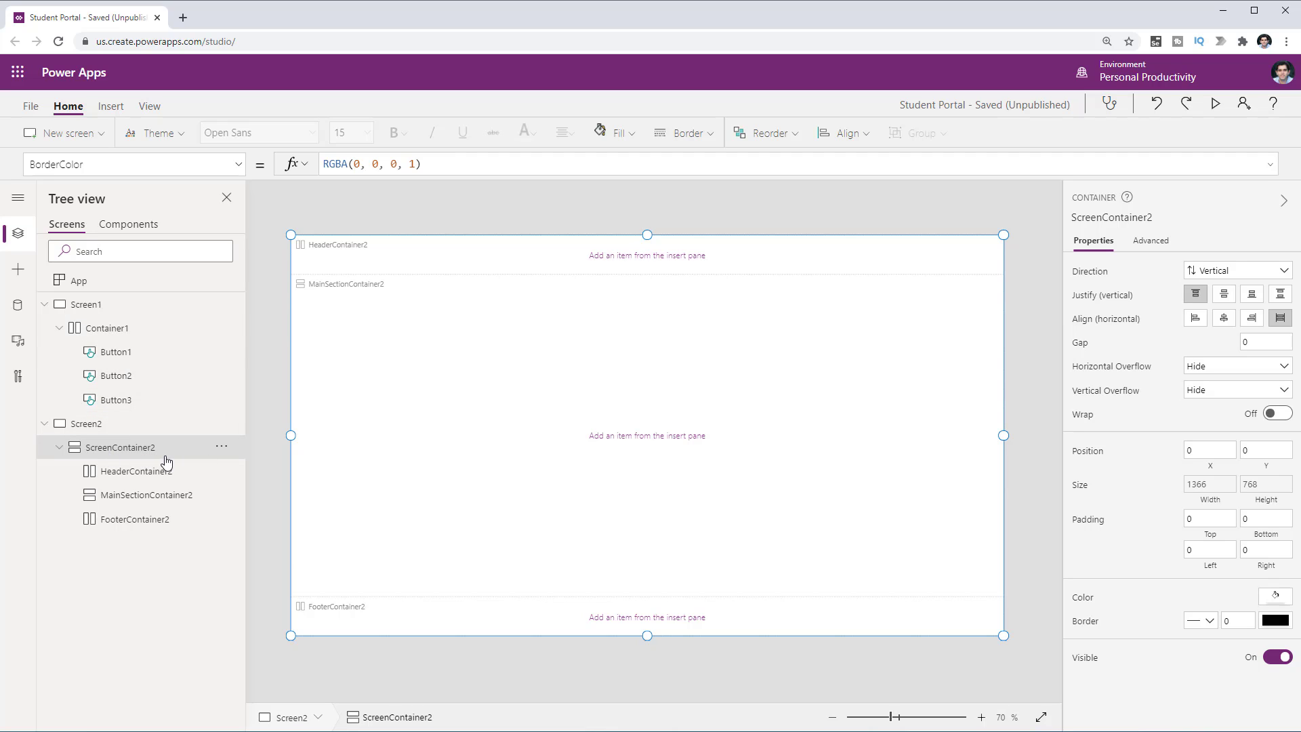
# Inspect the Width and Height formulas of the new screen's outer container
pyautogui.click(103, 164)
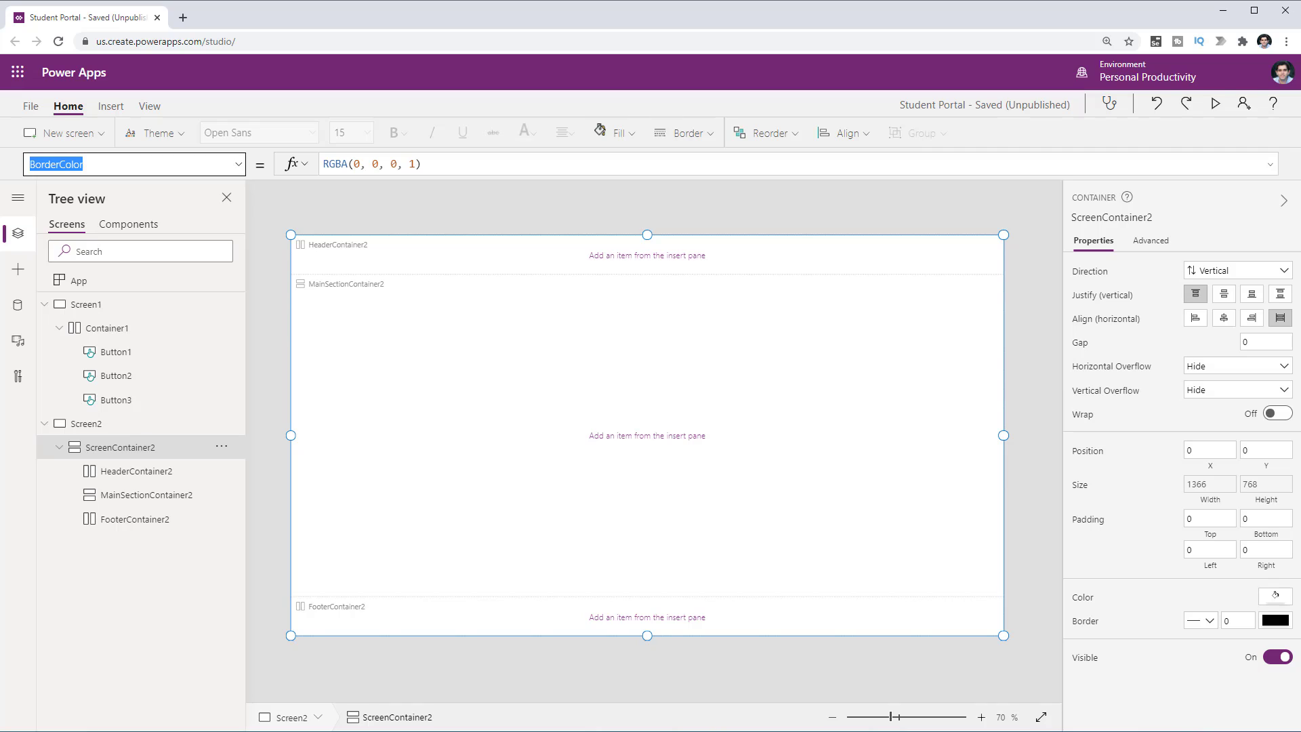
pyautogui.write('Width')
pyautogui.press('Return')
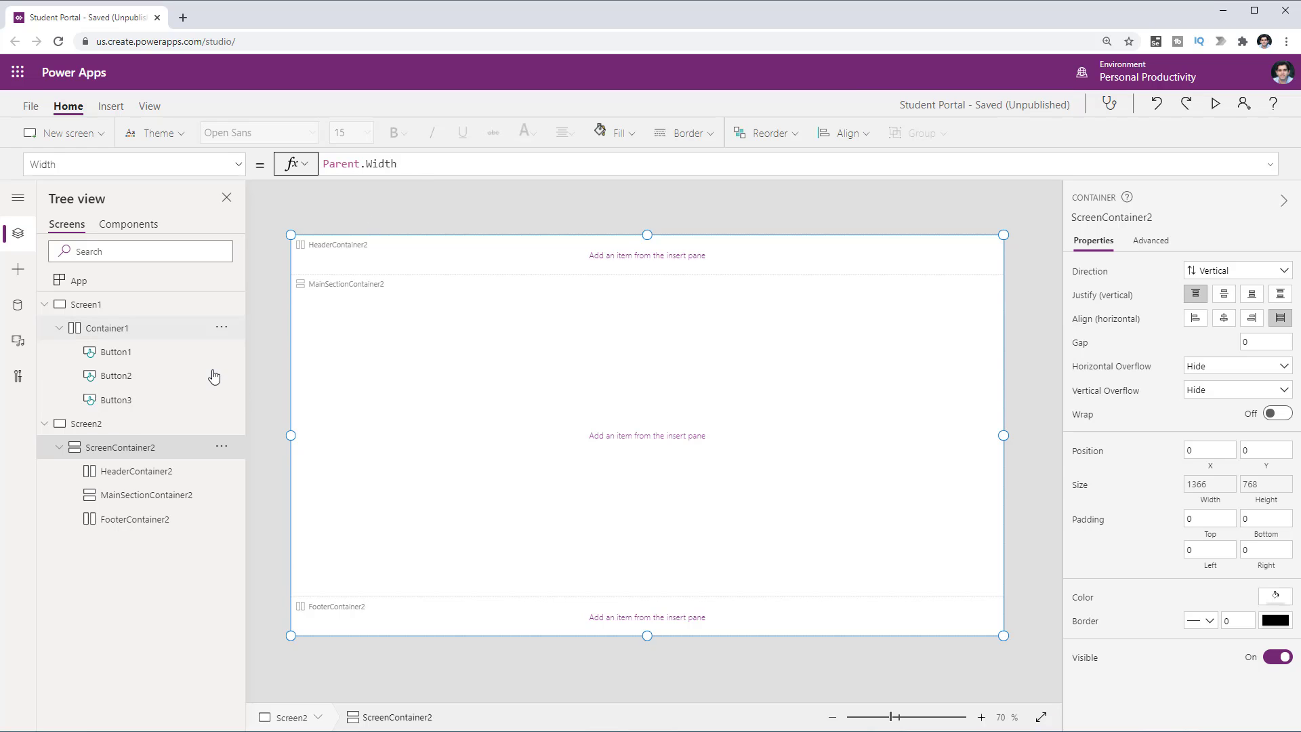
pyautogui.click(133, 433)
pyautogui.click(130, 448)
pyautogui.click(71, 428)
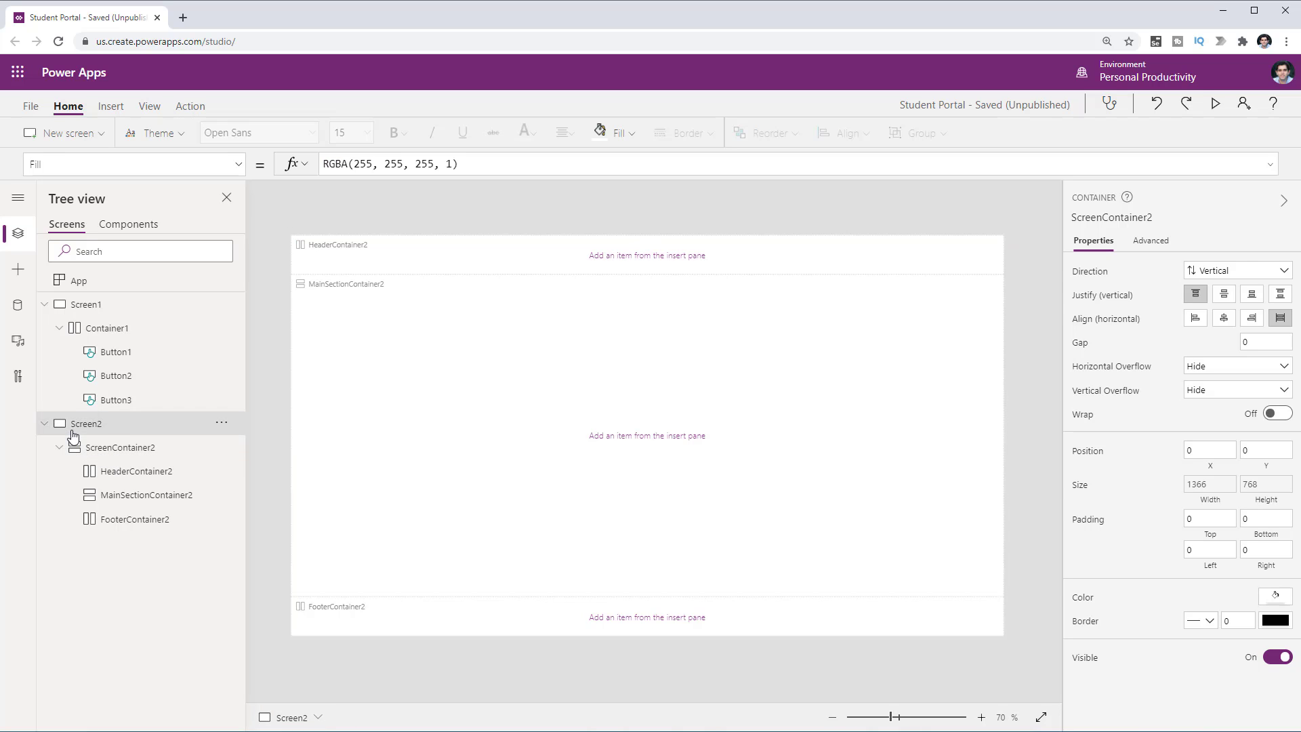
pyautogui.click(110, 450)
pyautogui.click(174, 165)
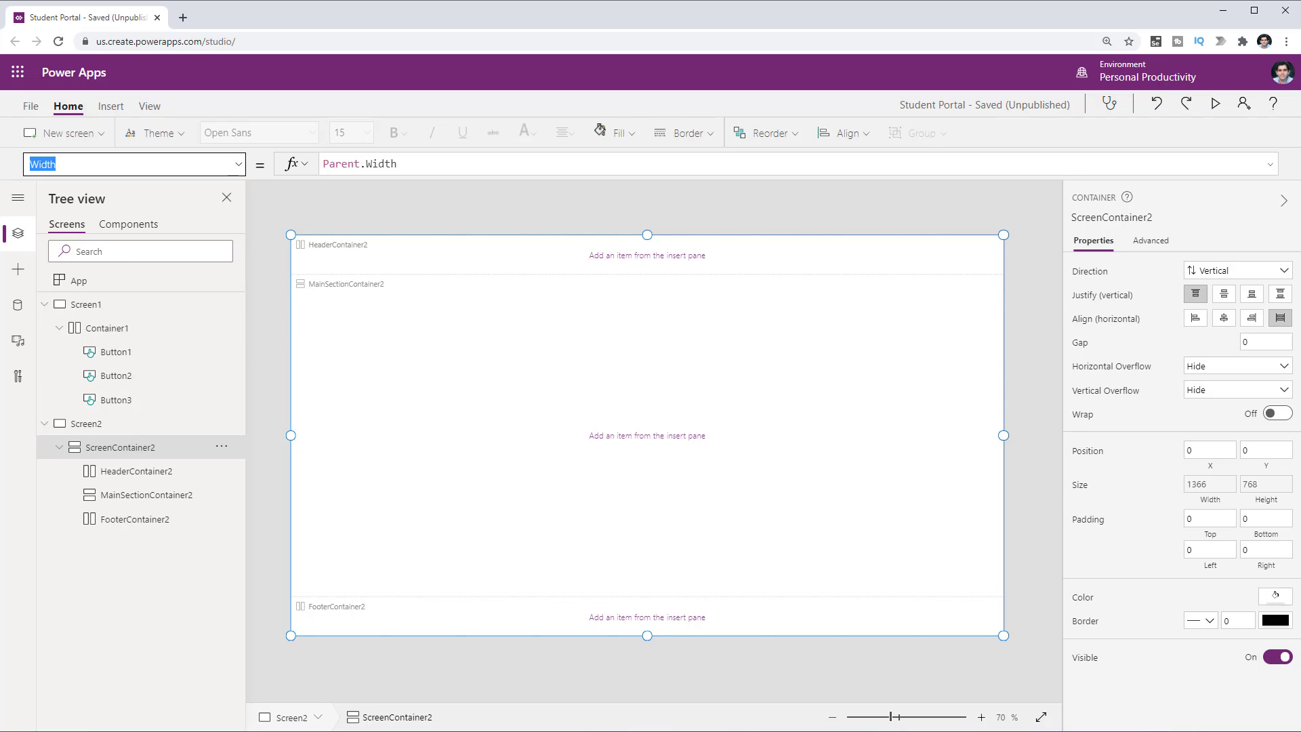
pyautogui.write('Height')
pyautogui.press('Tab')
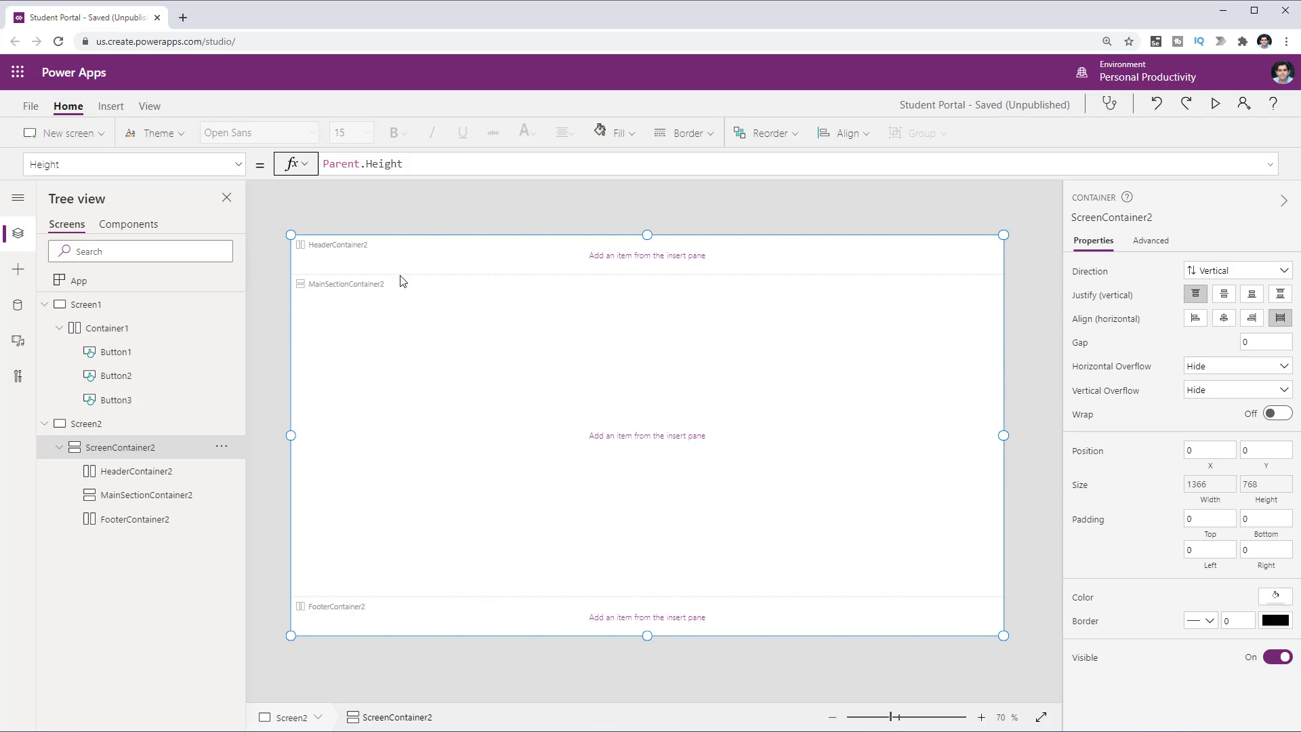
# Compare the height and flexible height settings of the header, footer and main section containers
pyautogui.click(127, 493)
pyautogui.click(127, 452)
pyautogui.click(135, 483)
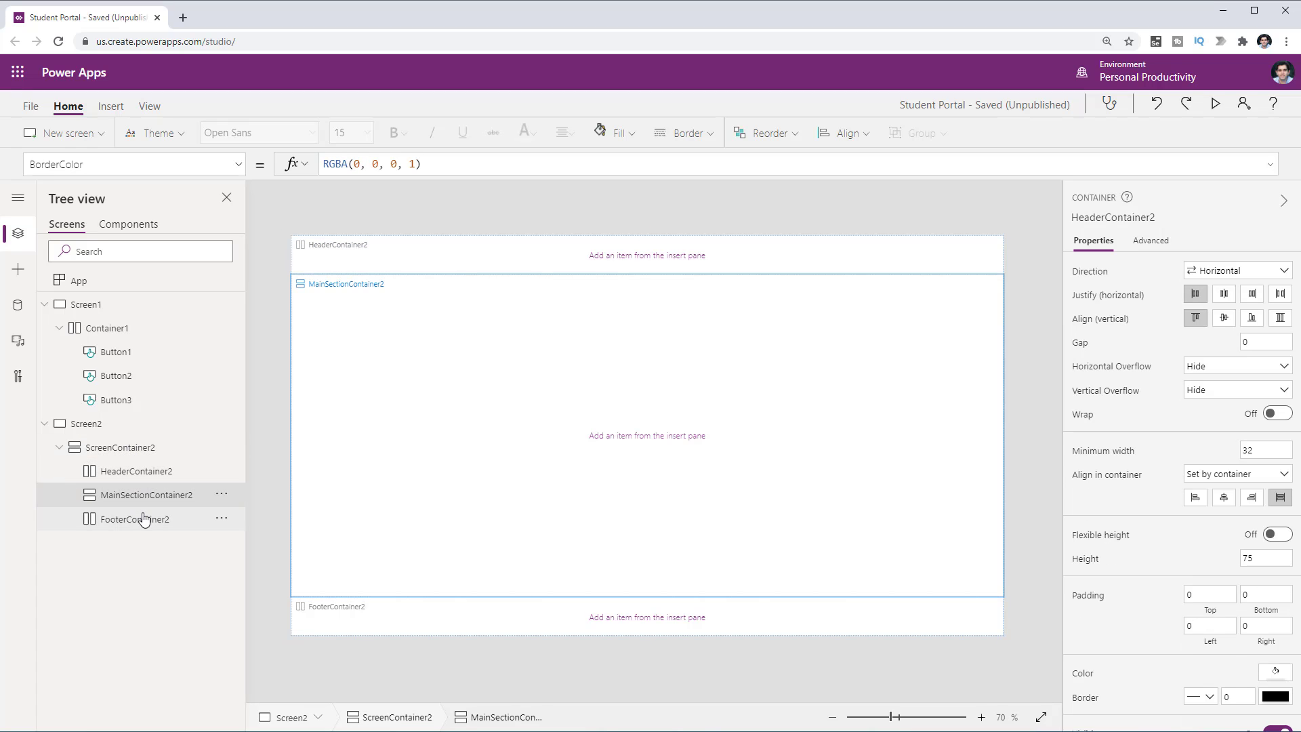
pyautogui.click(139, 517)
pyautogui.click(134, 470)
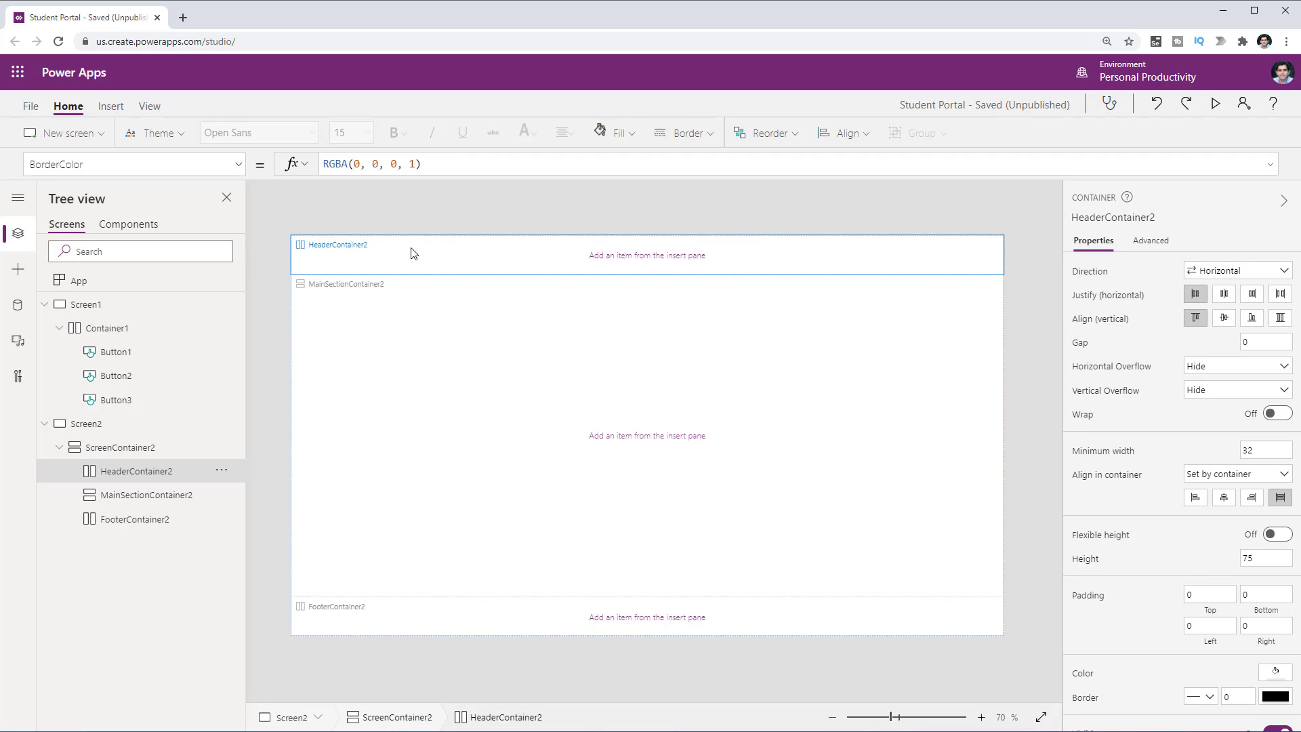
pyautogui.click(143, 526)
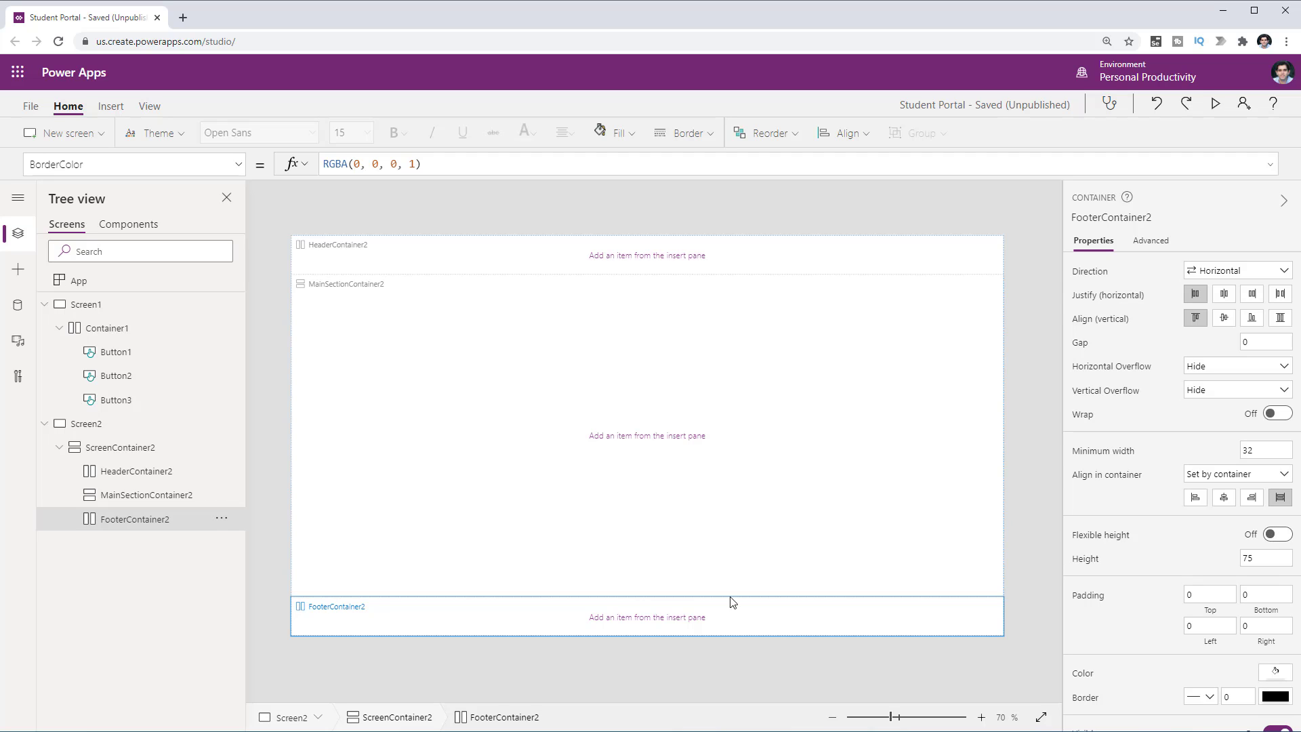
pyautogui.click(474, 514)
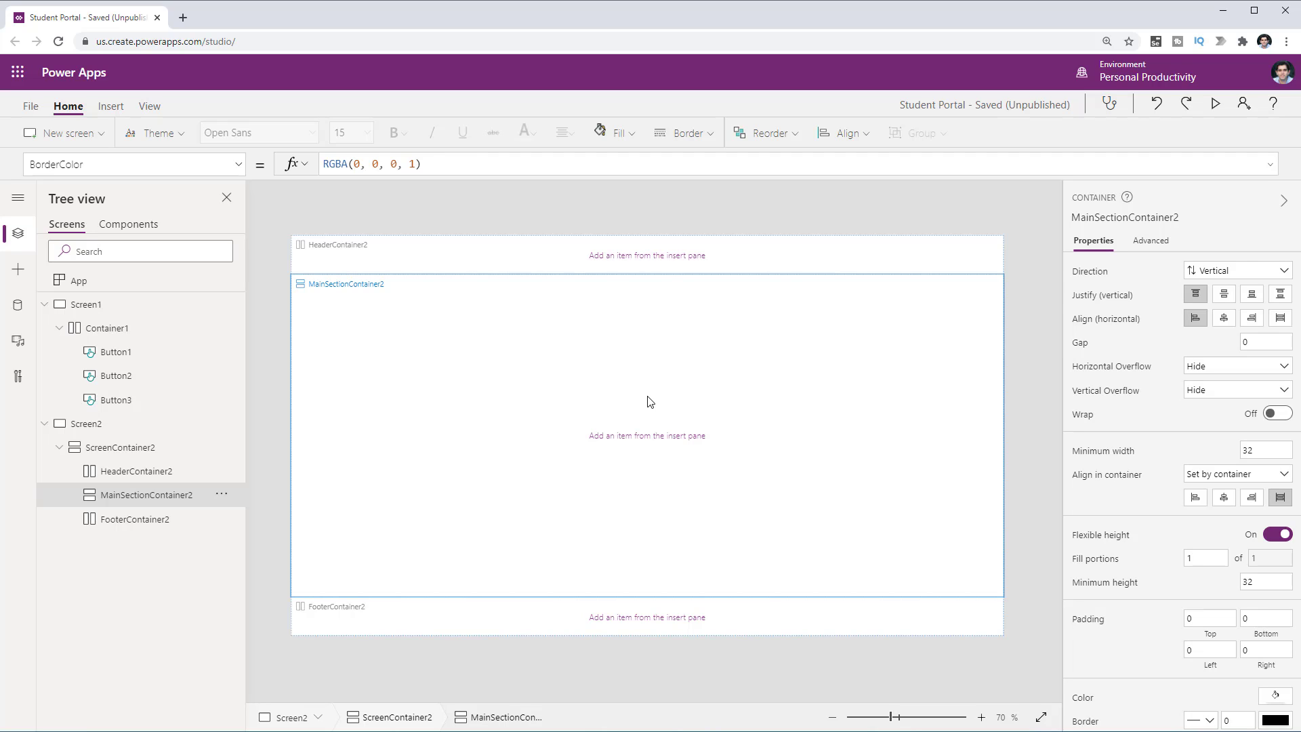
pyautogui.click(163, 424)
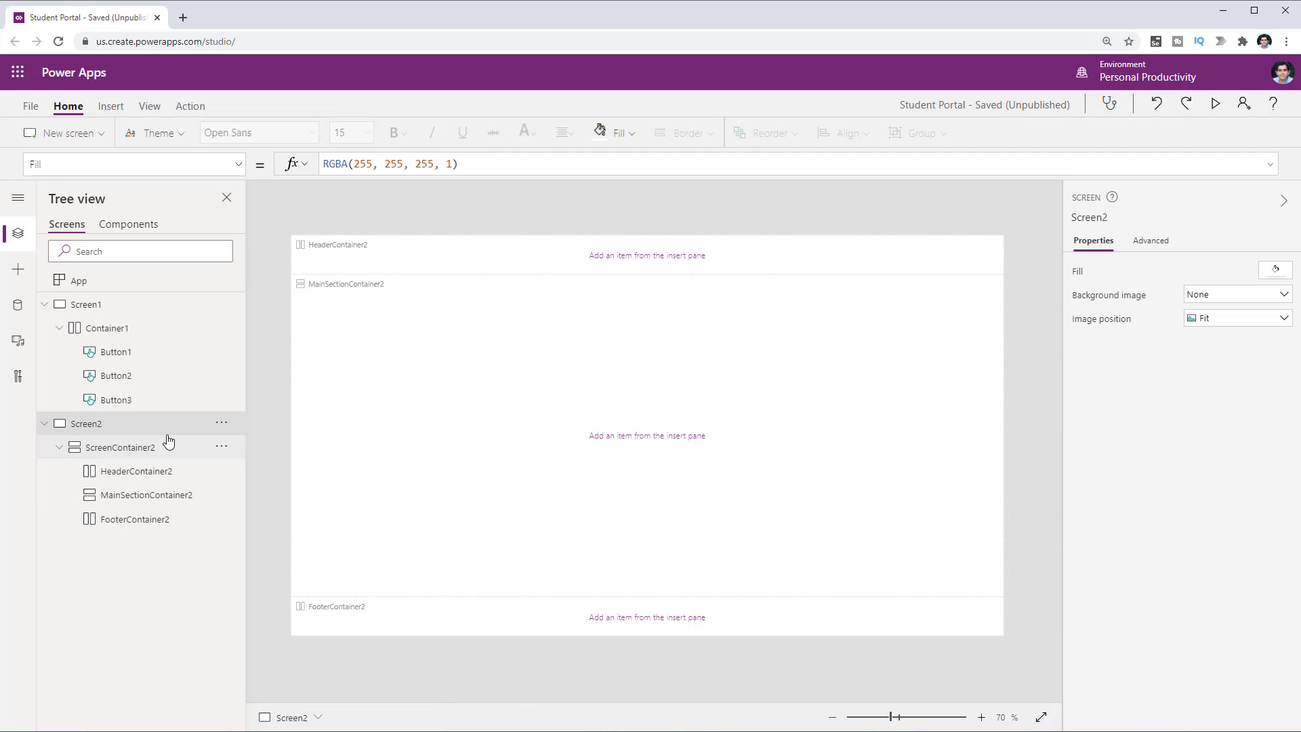
# Insert a text label into the header container of Screen2
pyautogui.click(175, 477)
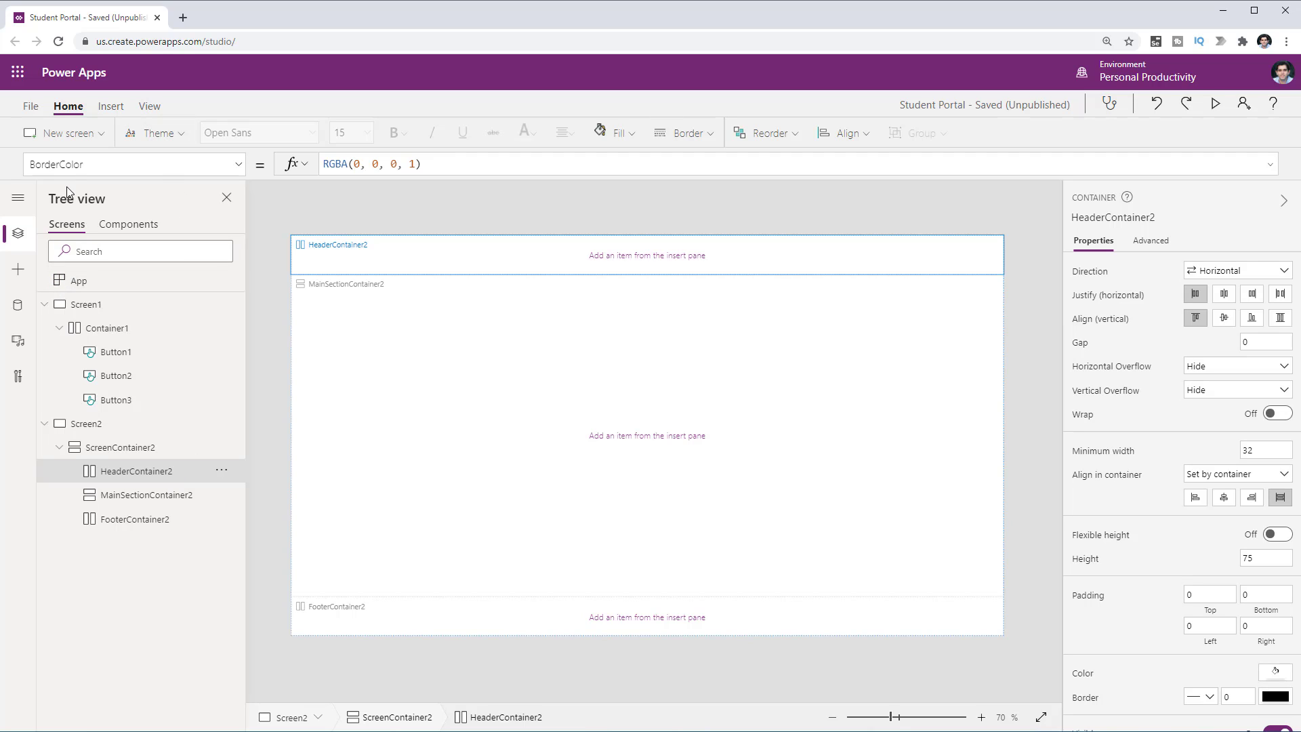
pyautogui.click(111, 107)
pyautogui.click(148, 133)
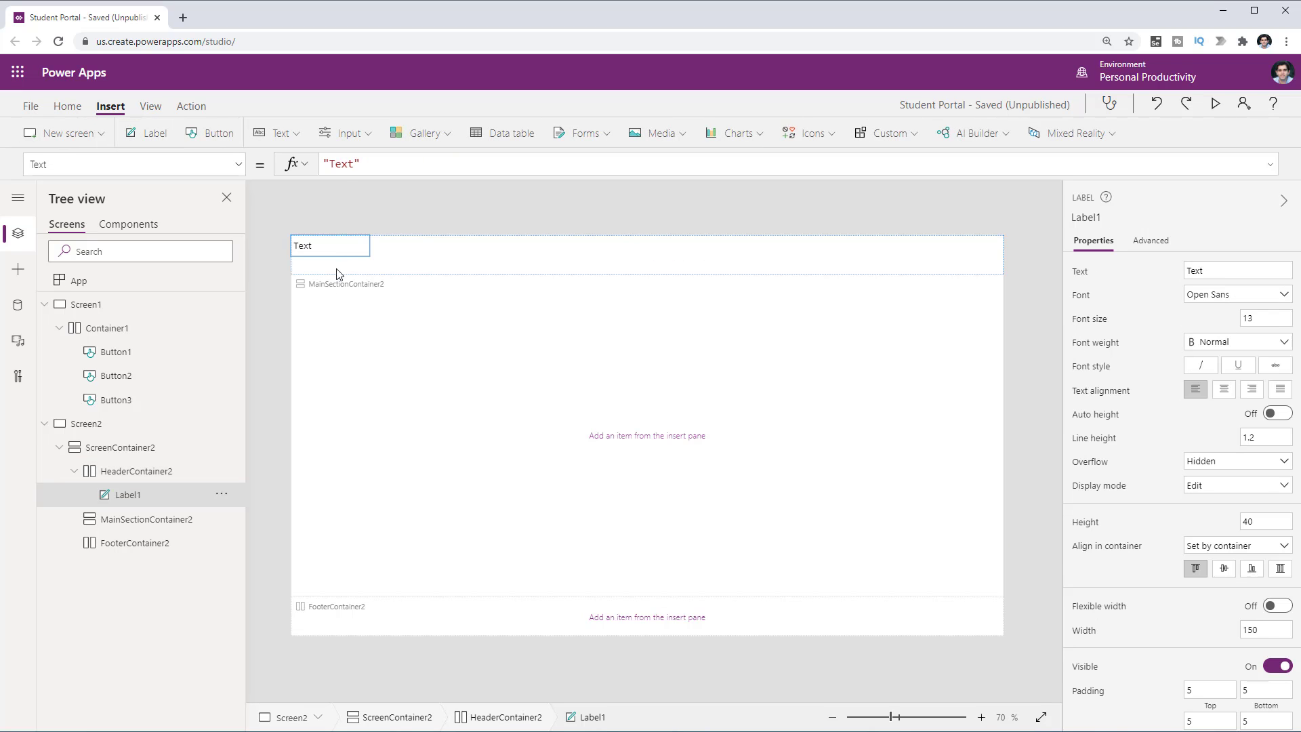
# Centre the header container's contents horizontally and vertically, and fill the container with the dark blue theme colour
pyautogui.click(156, 476)
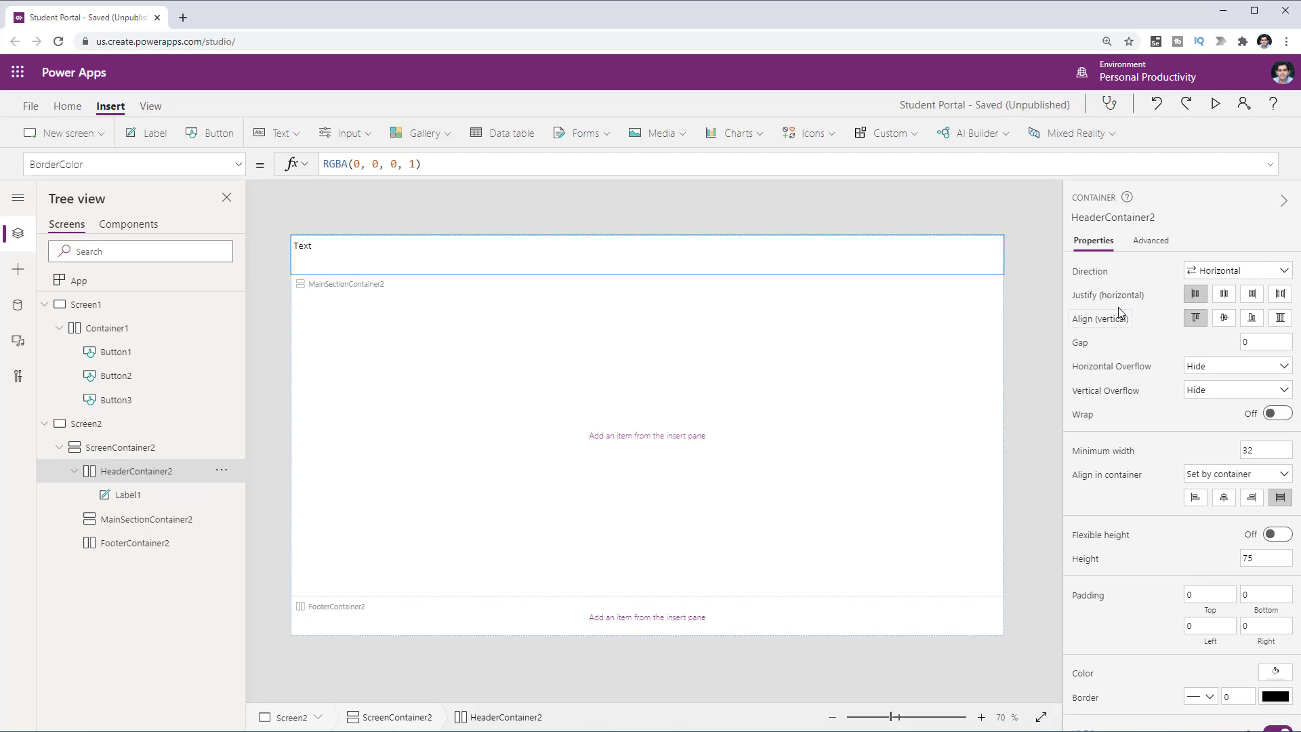
pyautogui.click(1225, 295)
pyautogui.click(1227, 320)
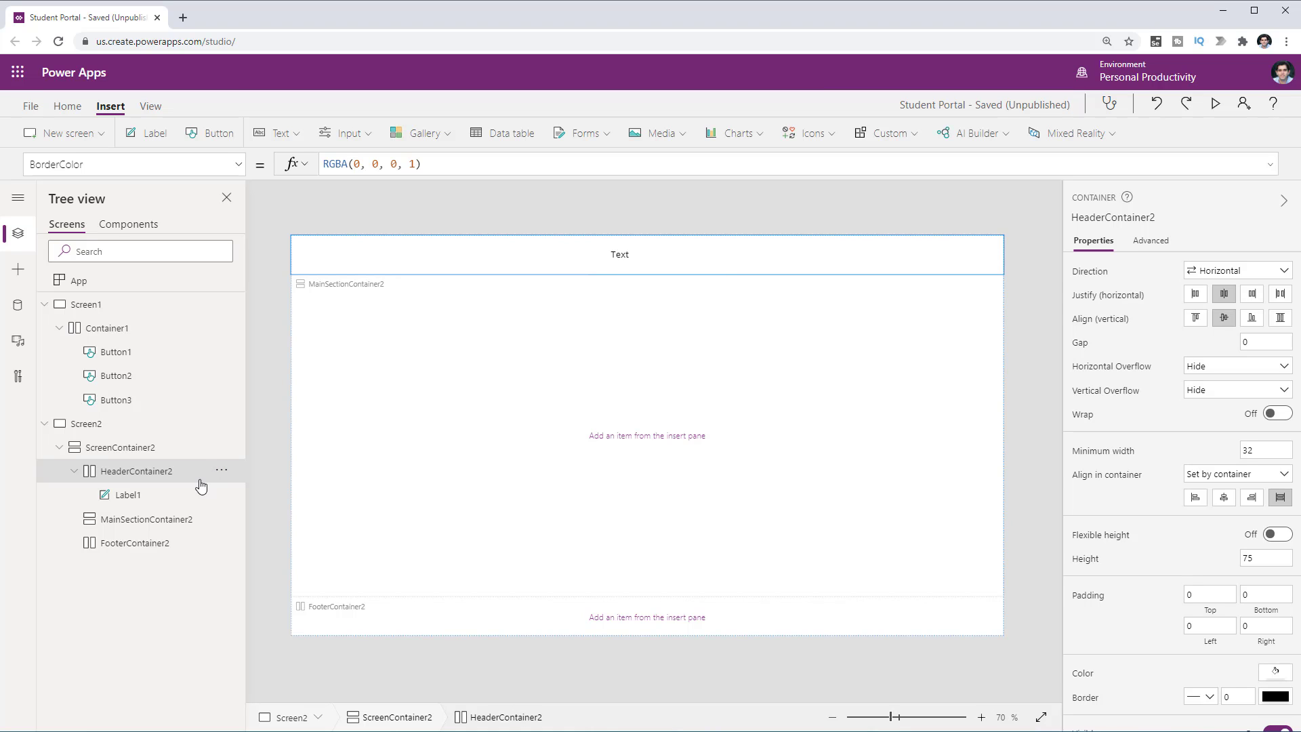
pyautogui.click(1276, 674)
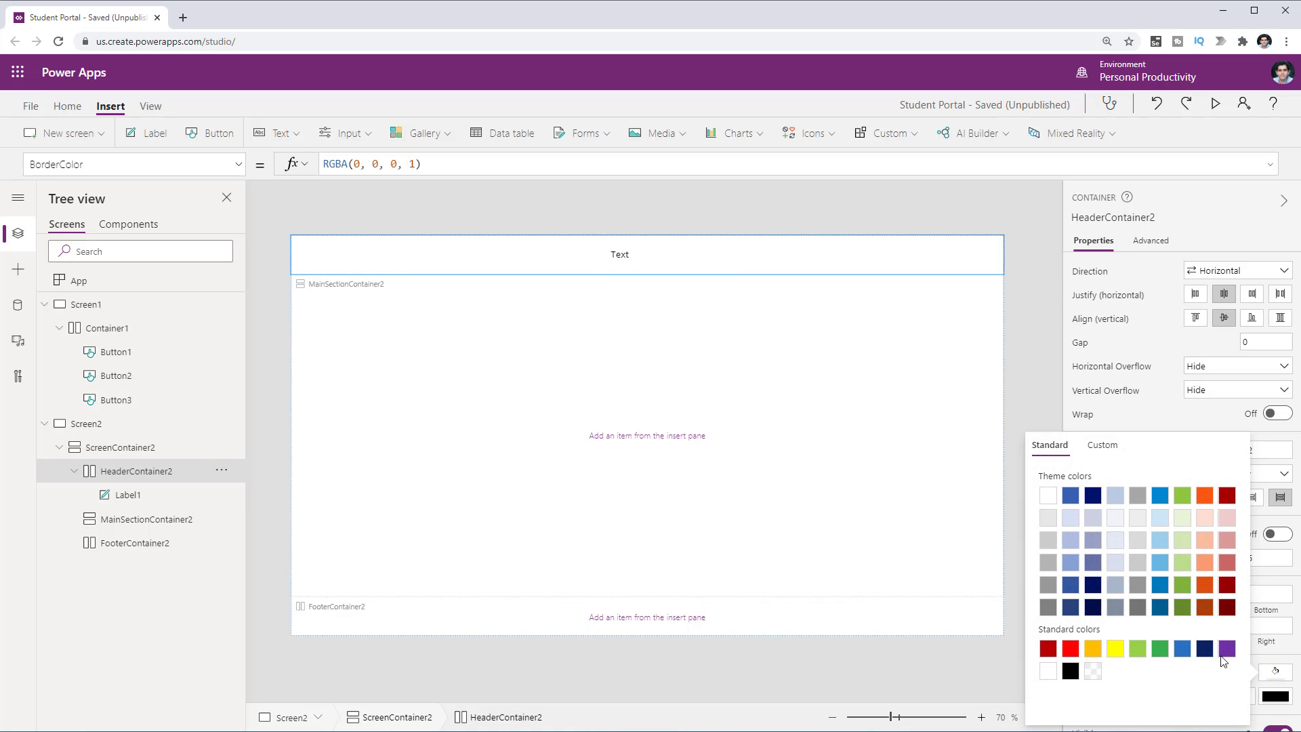
pyautogui.click(1093, 497)
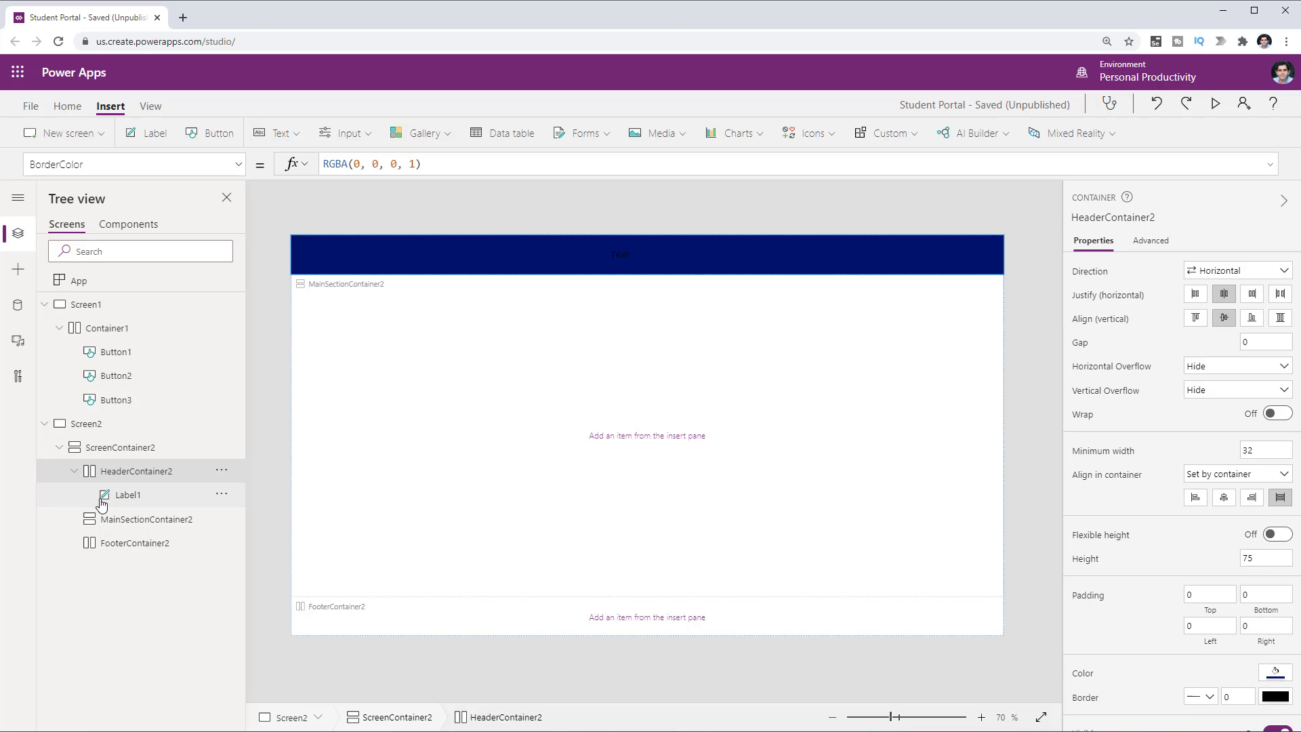
# Set the header label's font colour to white and its font size to 20
pyautogui.click(127, 494)
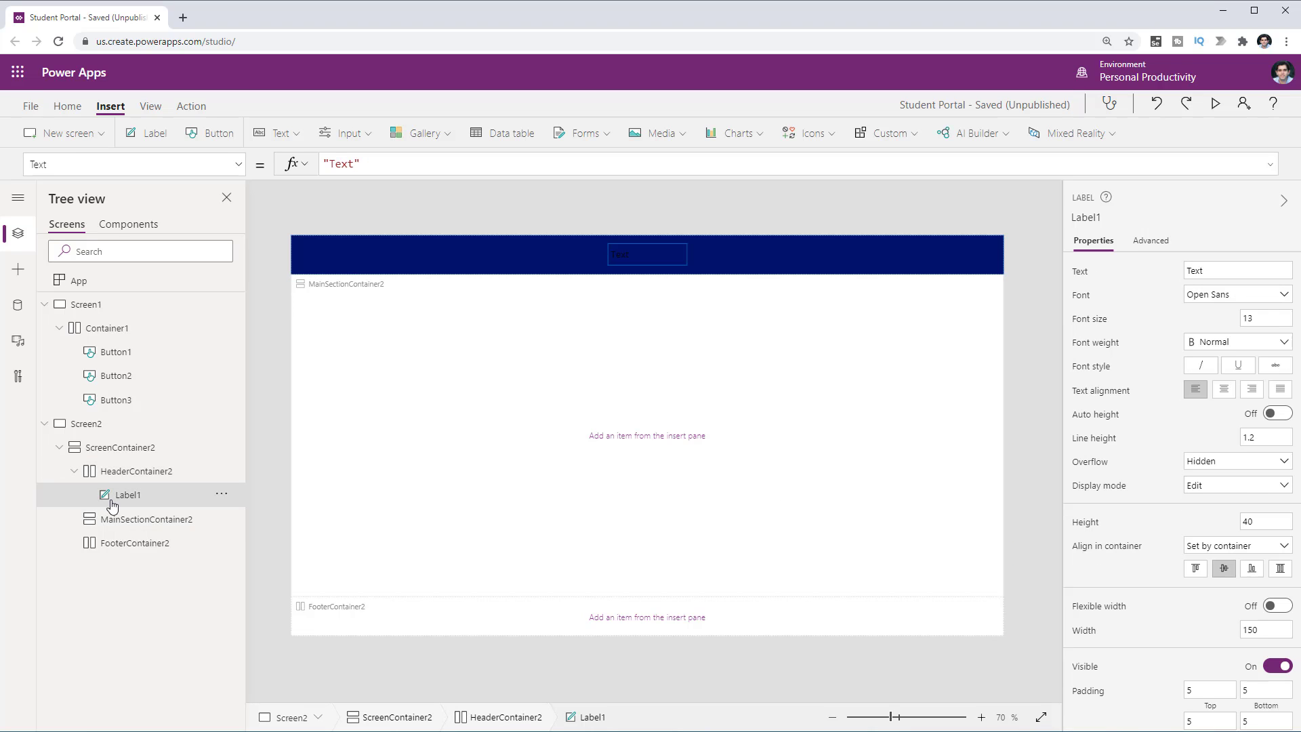
pyautogui.click(67, 106)
pyautogui.click(524, 133)
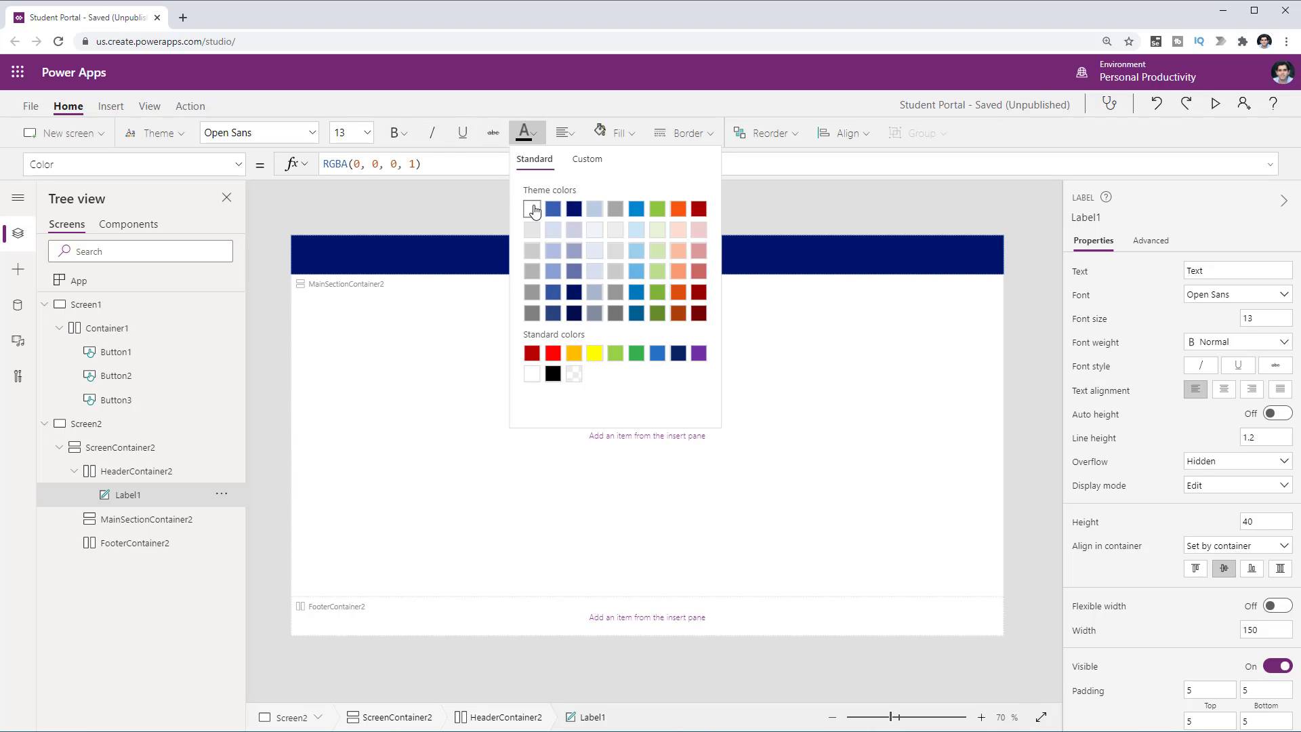
pyautogui.click(531, 209)
pyautogui.click(367, 133)
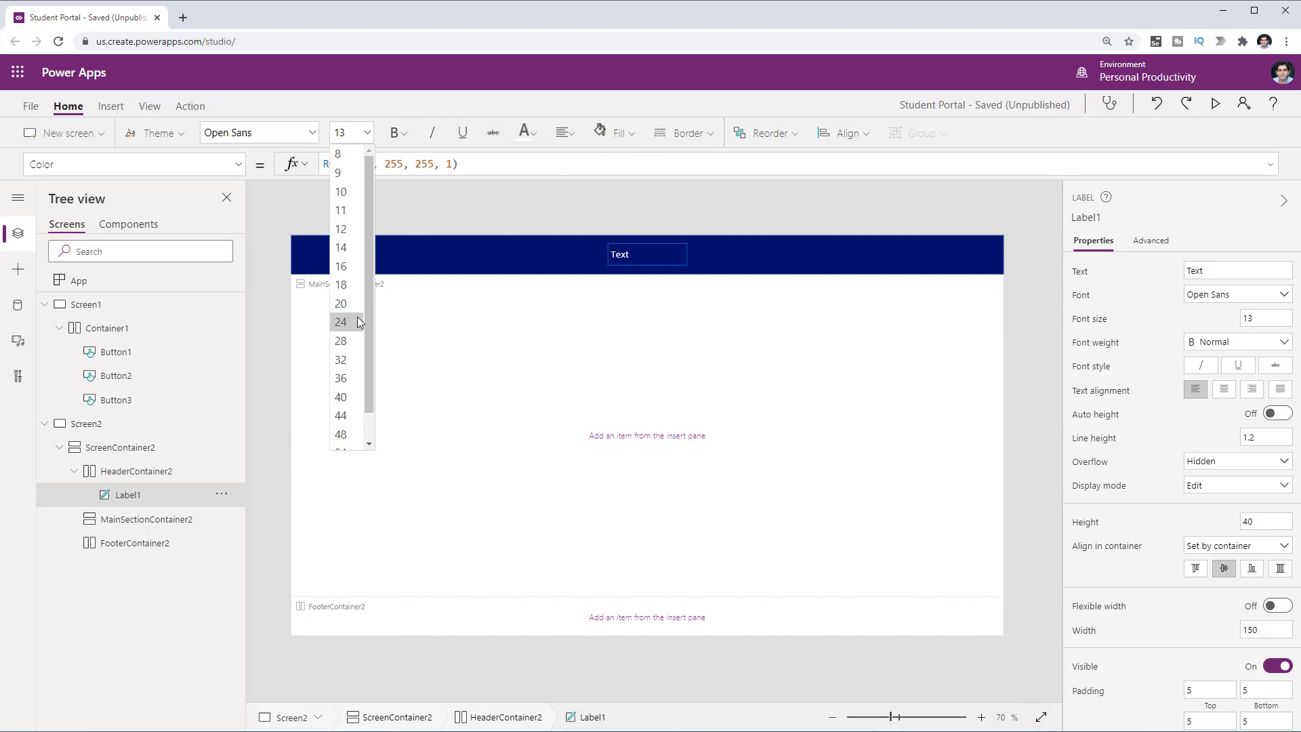
pyautogui.click(352, 305)
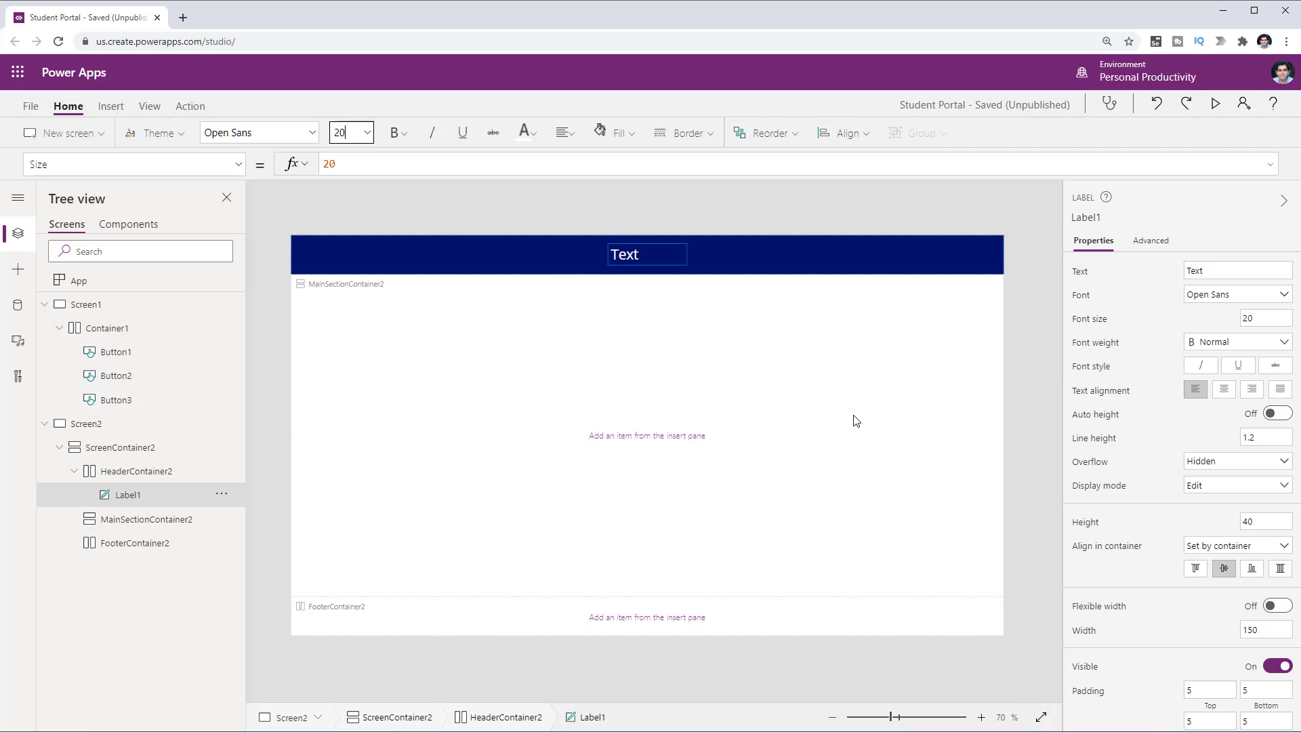
# Stretch the header label vertically with flexible width on, and give it the centred text "Student Portal App"
pyautogui.click(1278, 569)
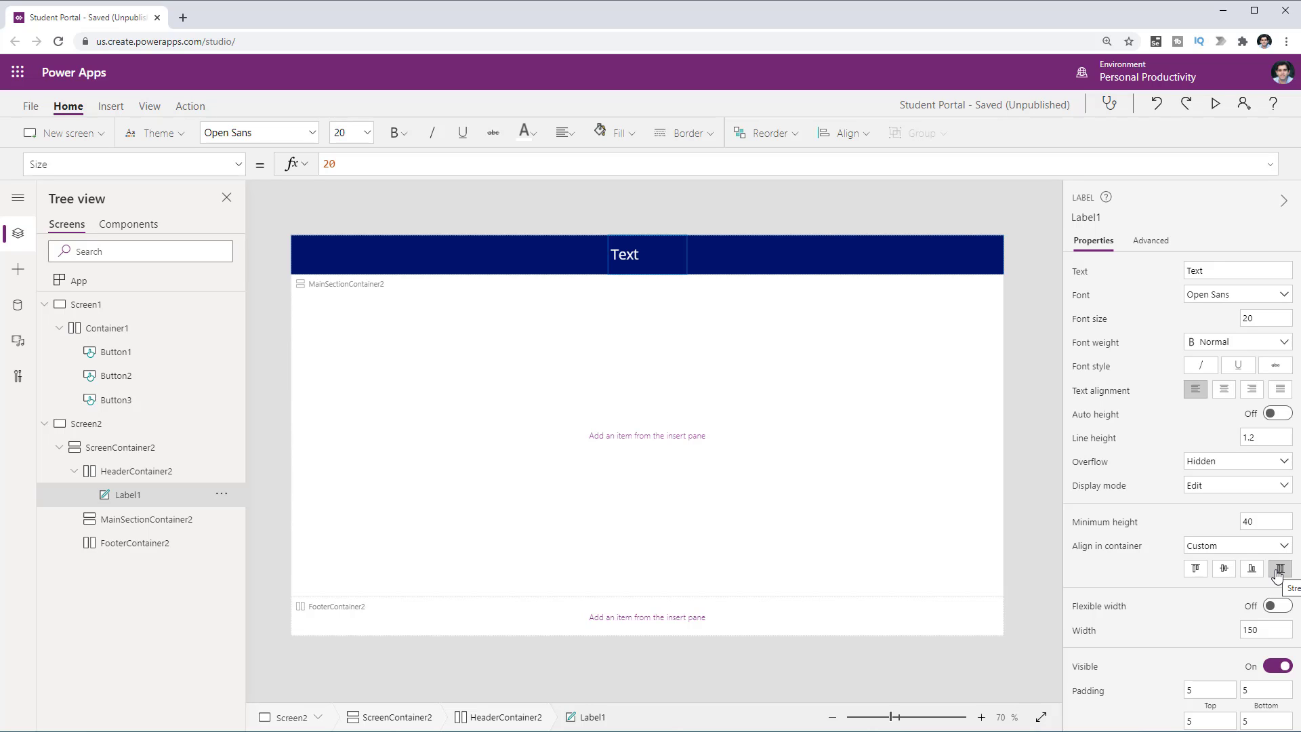
pyautogui.click(1277, 606)
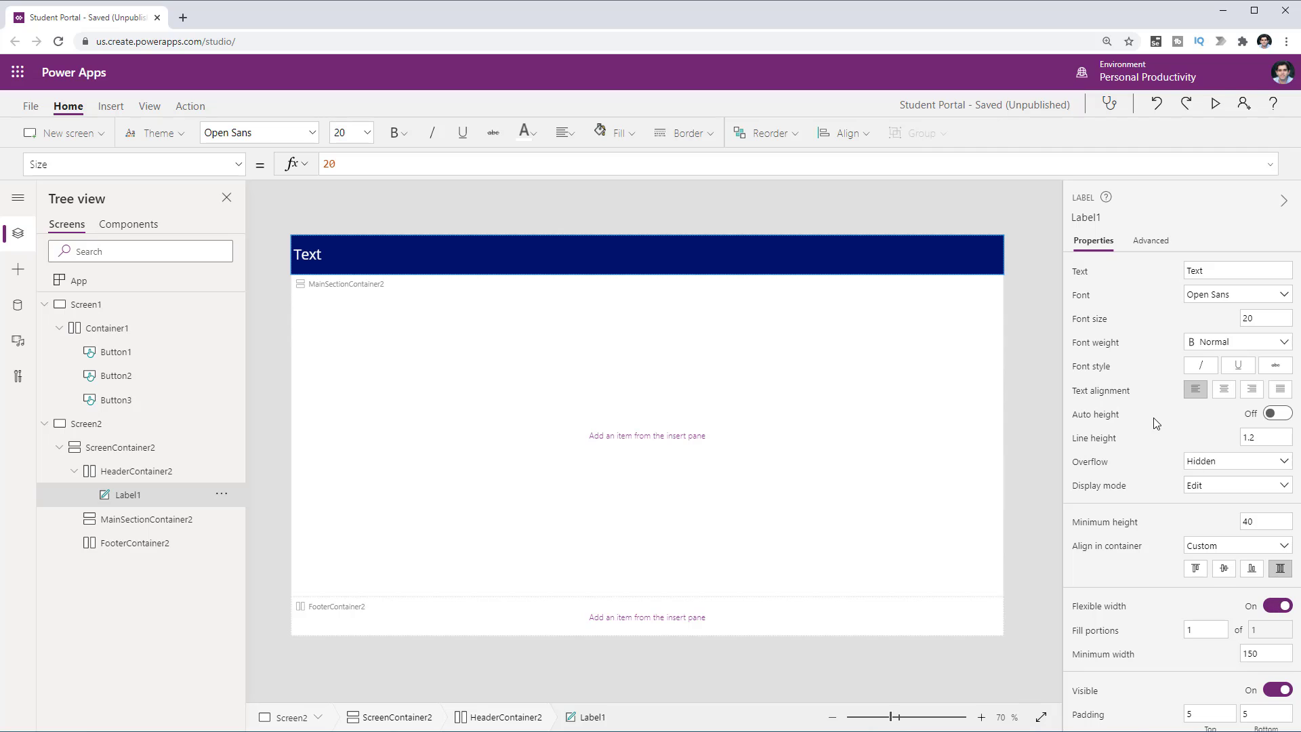
pyautogui.click(1221, 397)
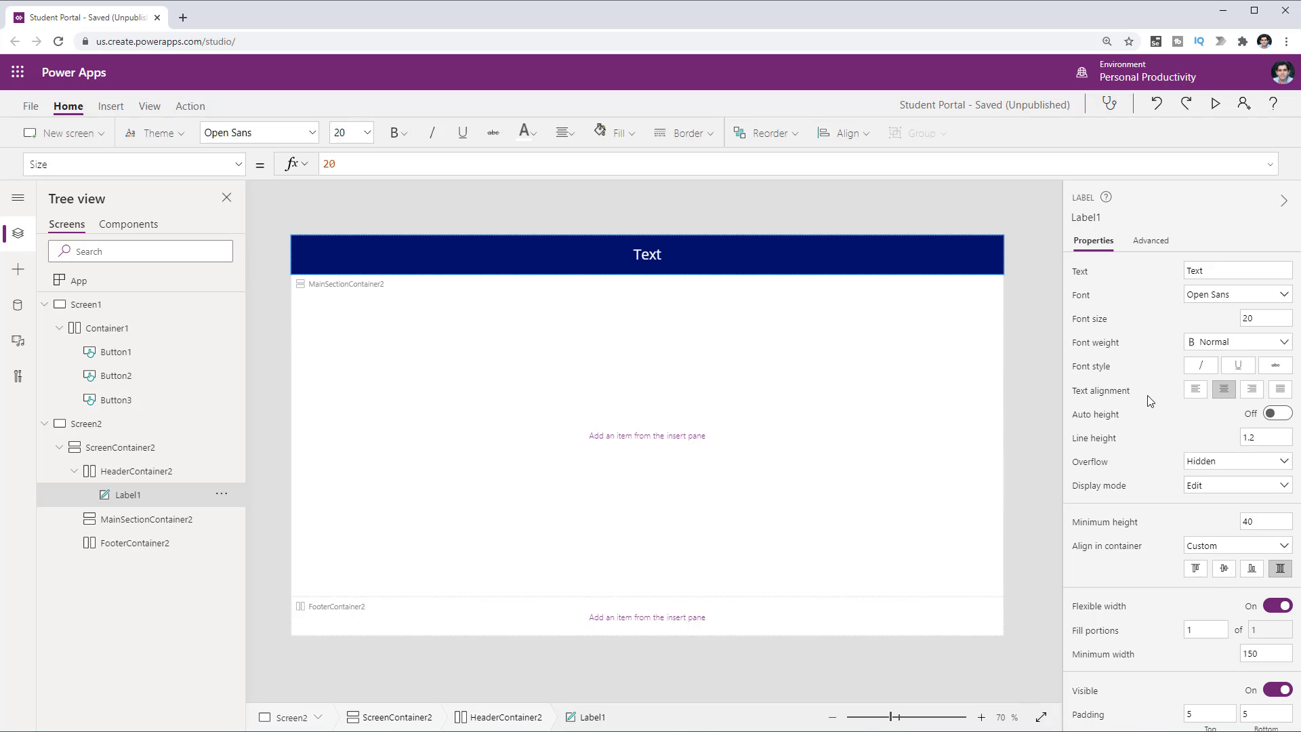
pyautogui.click(1237, 270)
pyautogui.write('Student Portal App')
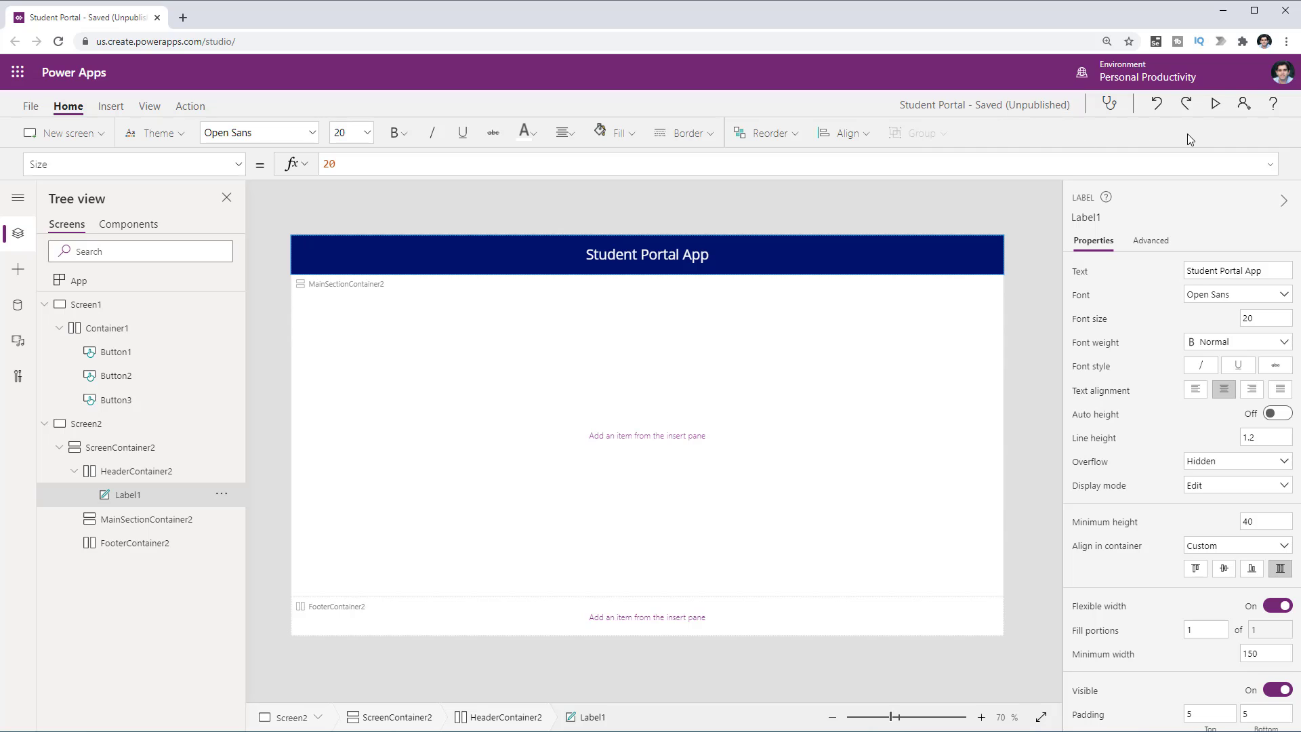
# Preview the app and make the browser window narrow, then wider, to check how the header adapts
pyautogui.click(1215, 104)
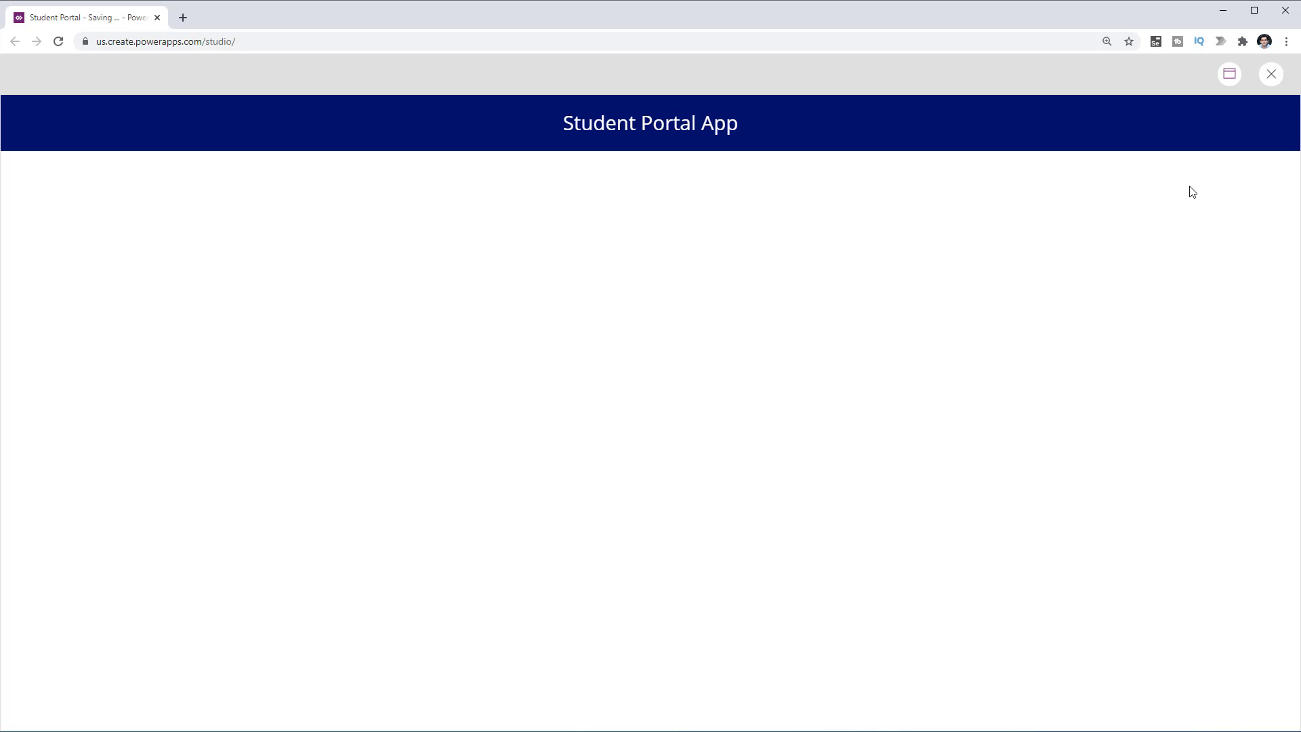
pyautogui.moveTo(1300, 213); pyautogui.dragTo(239, 248)
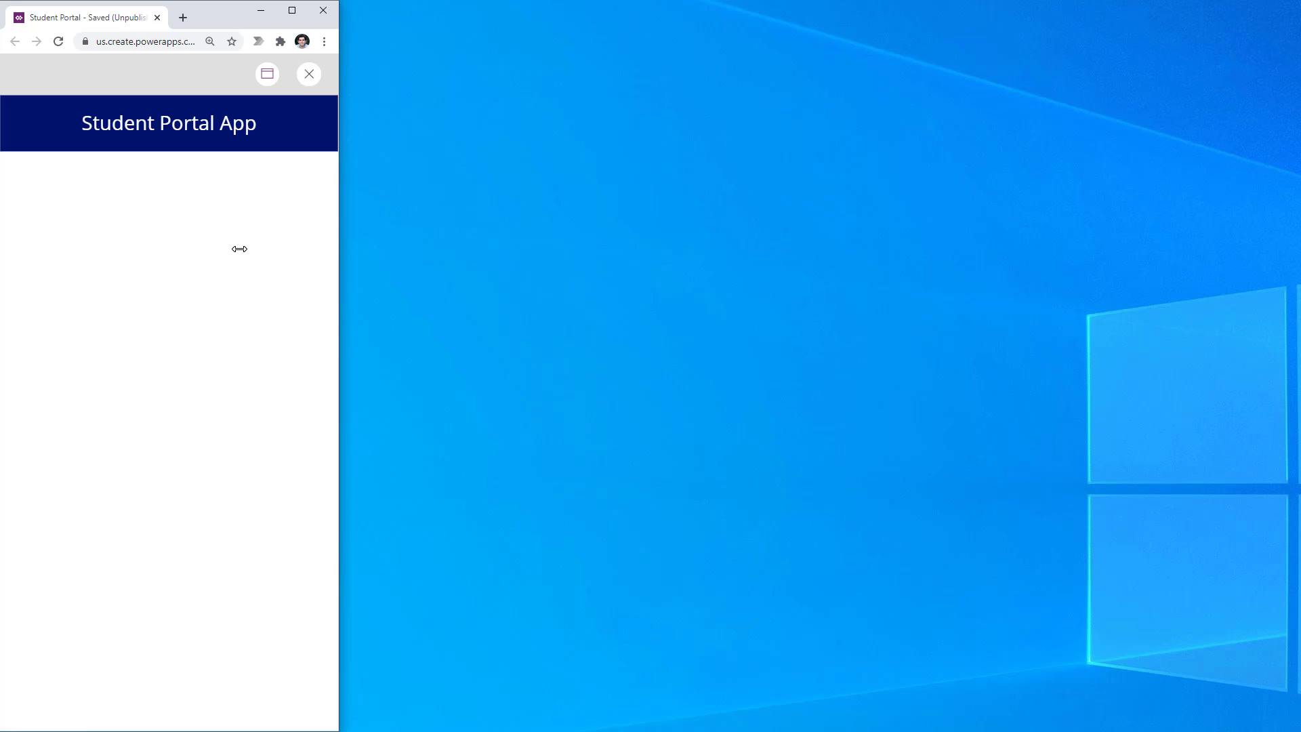
pyautogui.moveTo(239, 249); pyautogui.dragTo(754, 249)
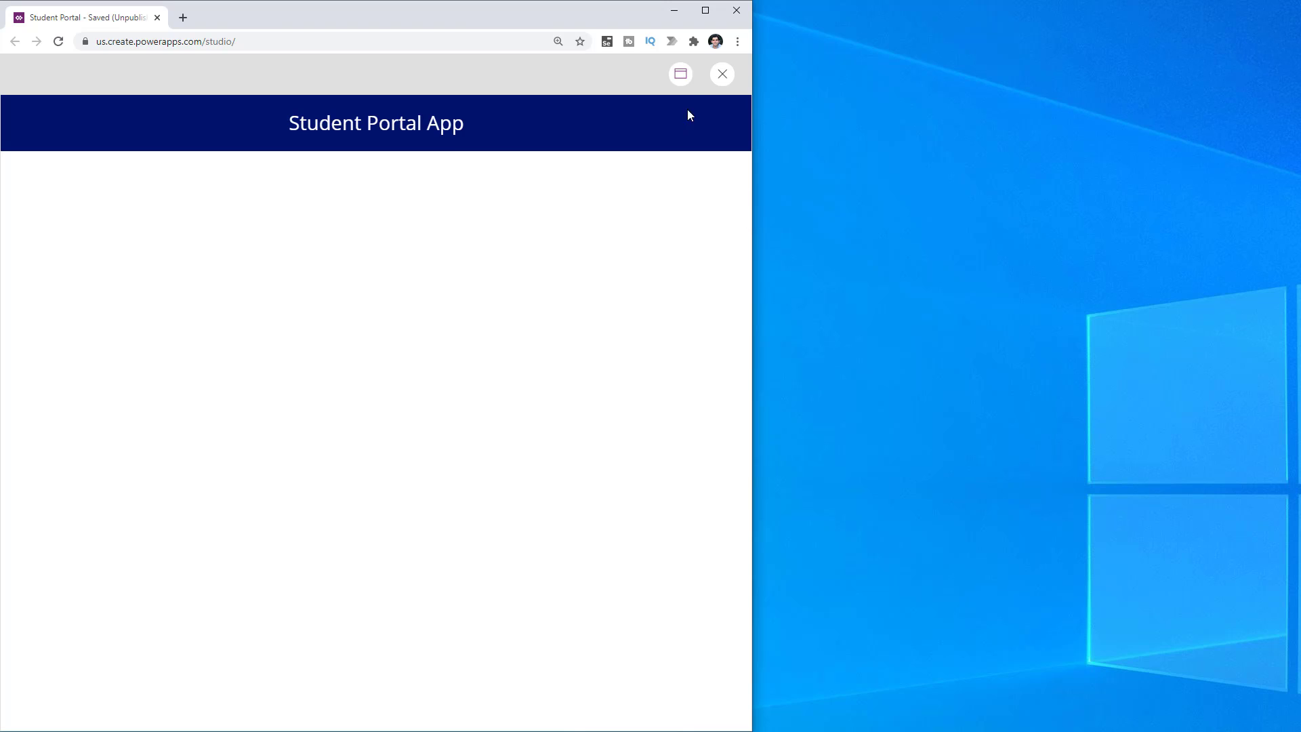
# Compare the preview's fixed-proportion view in a widened browser window with the responsive view
pyautogui.click(682, 75)
pyautogui.click(662, 135)
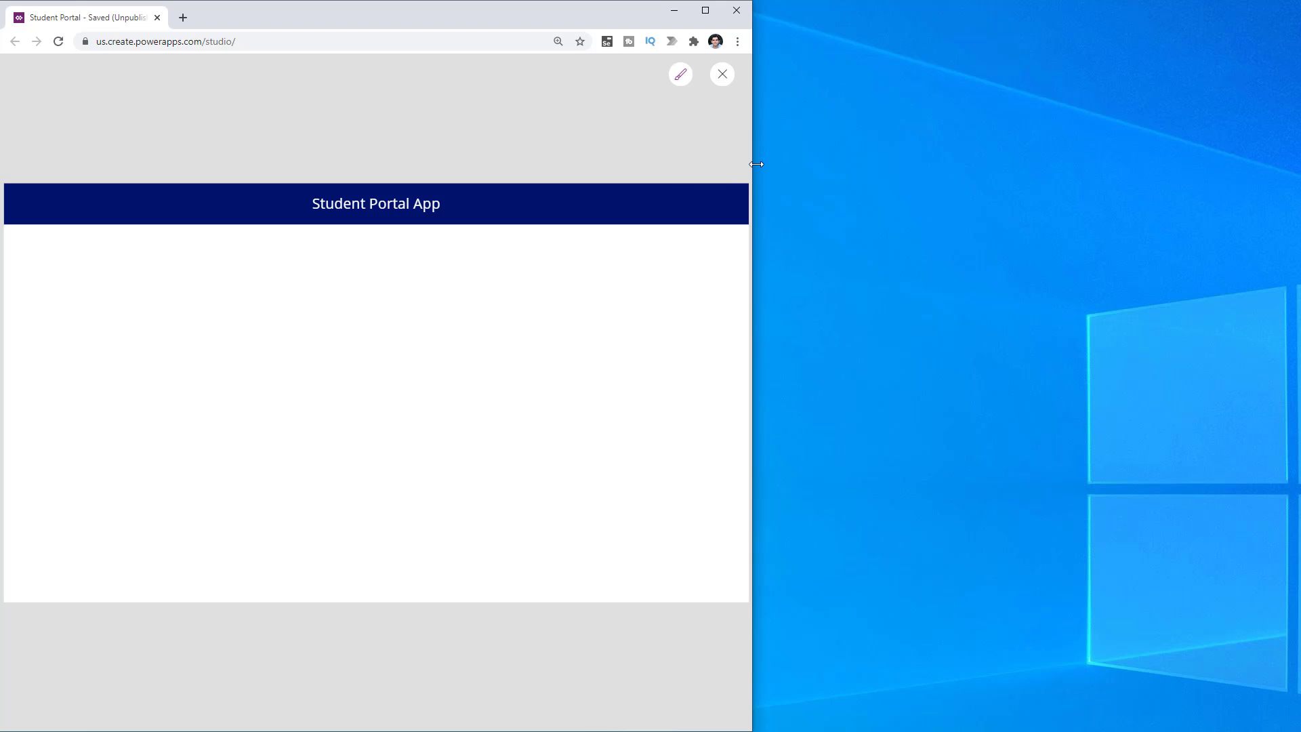
pyautogui.moveTo(752, 163); pyautogui.dragTo(852, 193)
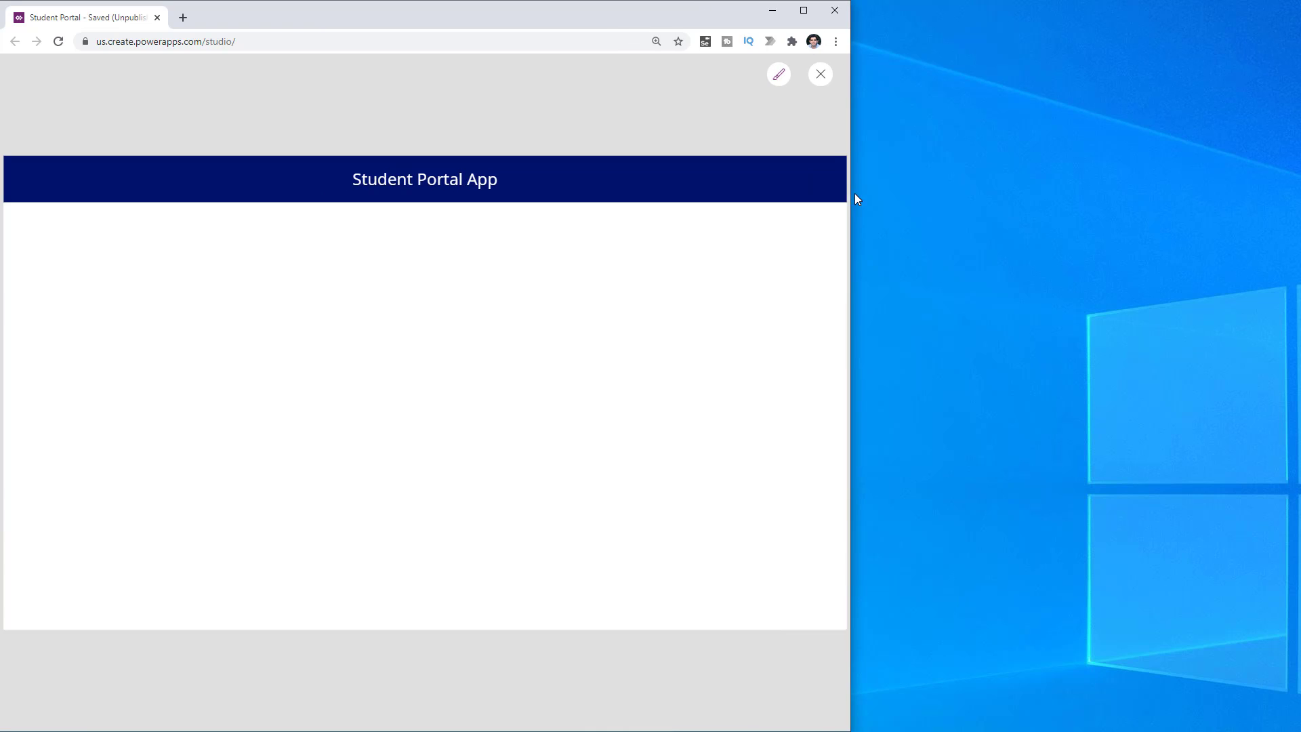
pyautogui.click(779, 74)
pyautogui.click(775, 113)
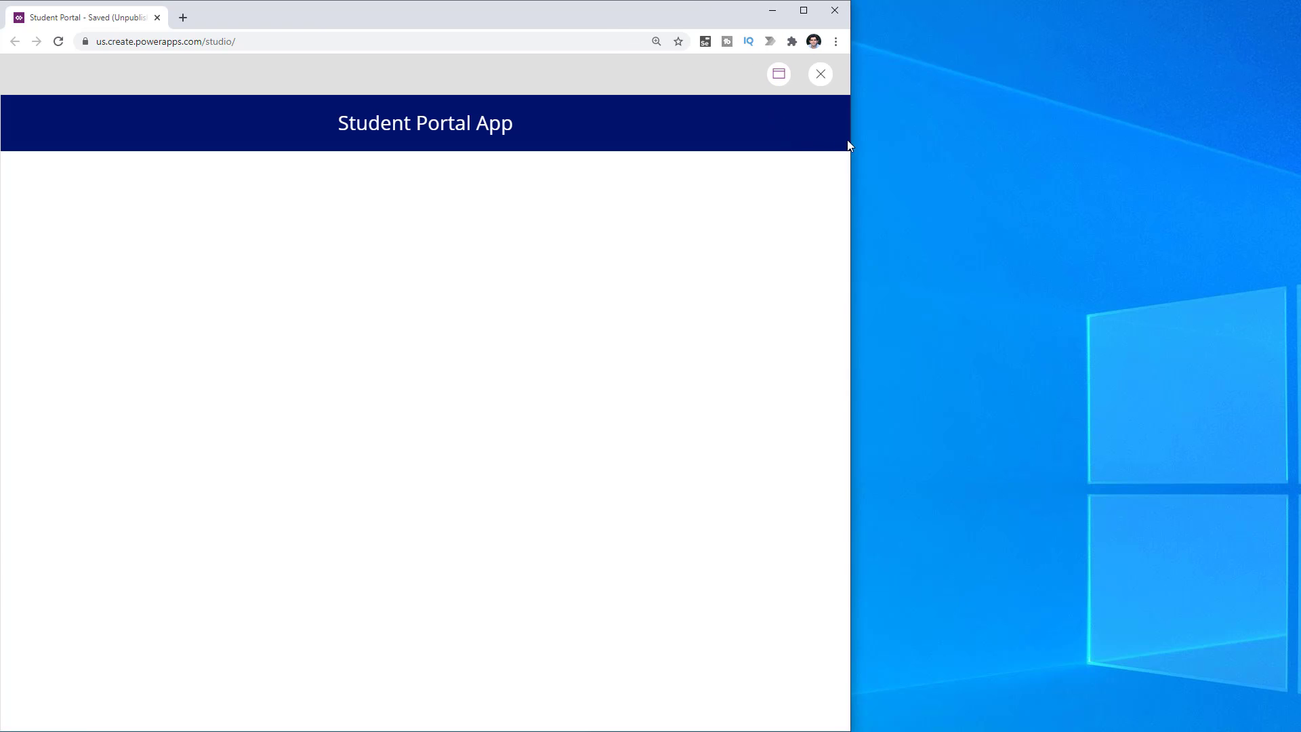
# Narrow the browser window and restore its full width to recheck the responsive header, and close the preview
pyautogui.moveTo(853, 140); pyautogui.dragTo(586, 129)
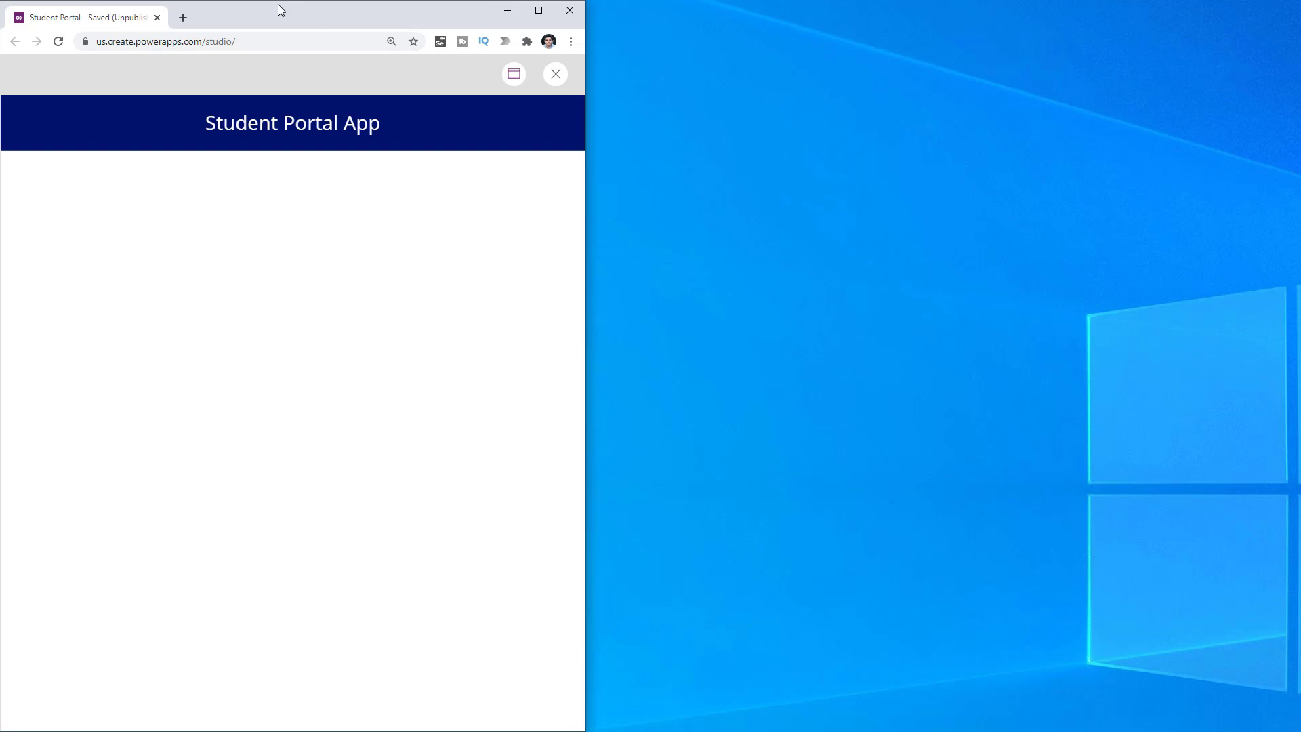
pyautogui.moveTo(278, 4)
pyautogui.mouseDown()
pyautogui.moveTo(295, 292)
pyautogui.moveTo(263, 65)
pyautogui.moveTo(279, 2)
pyautogui.mouseUp()
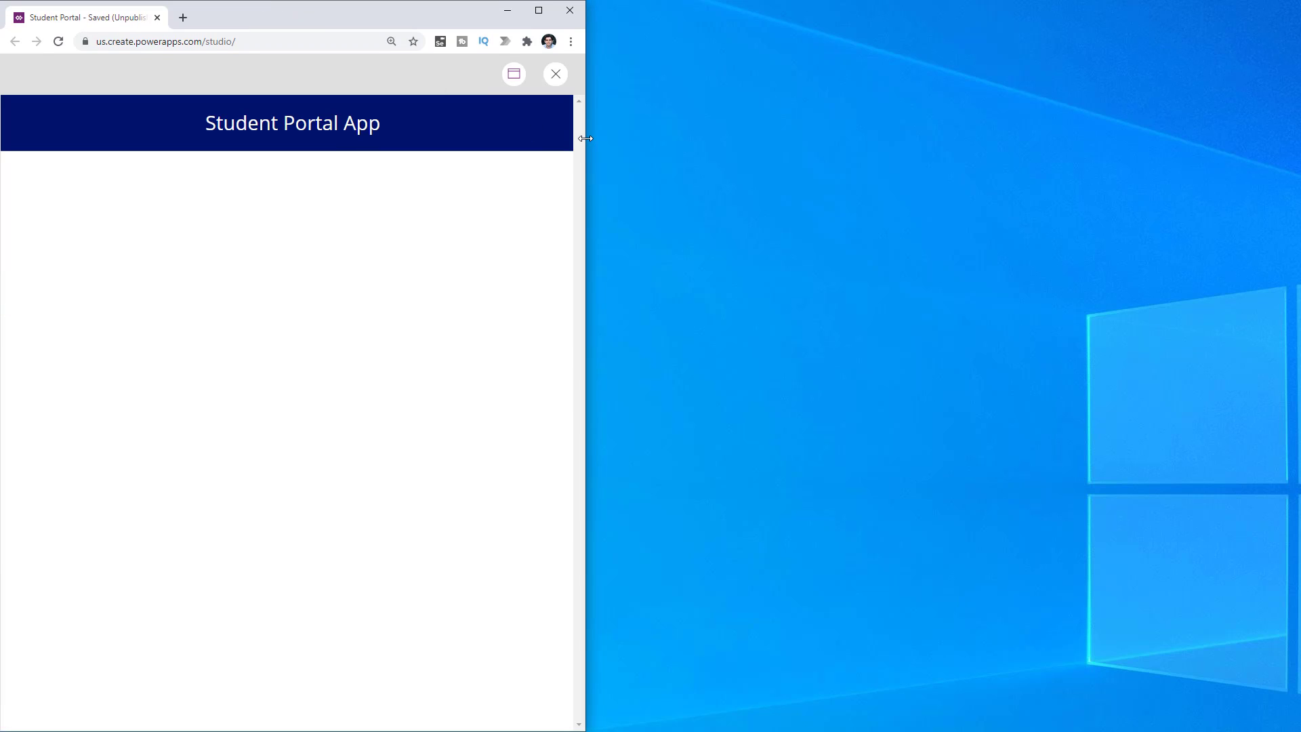
pyautogui.moveTo(586, 138); pyautogui.dragTo(1299, 135)
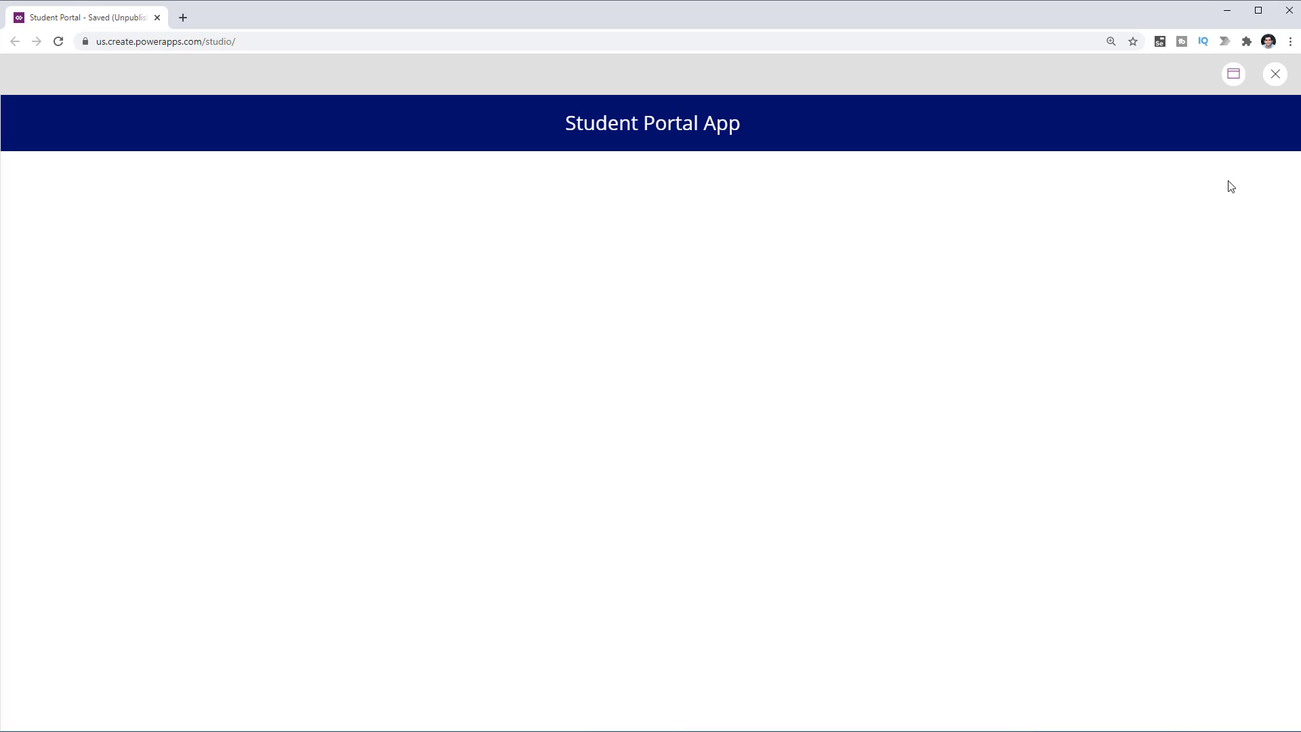
pyautogui.click(1277, 74)
# Add two text labels to the footer container
pyautogui.click(396, 621)
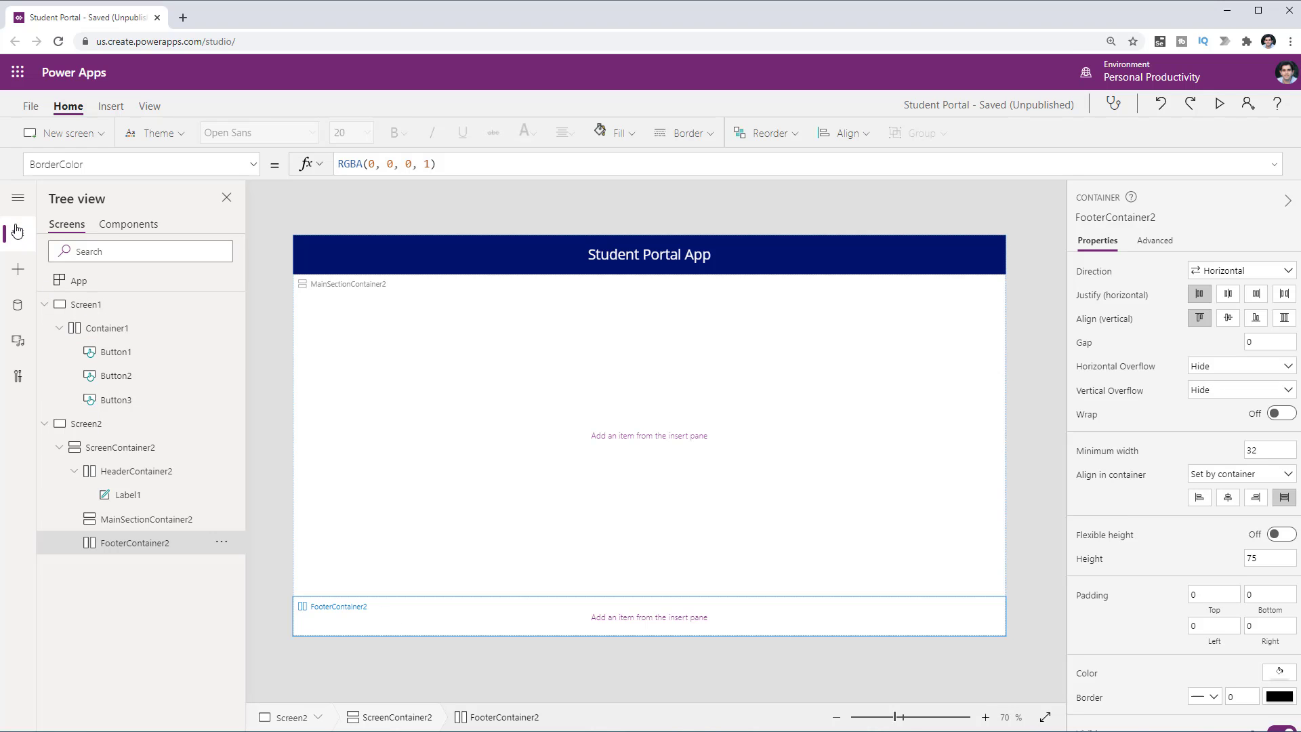
pyautogui.click(19, 279)
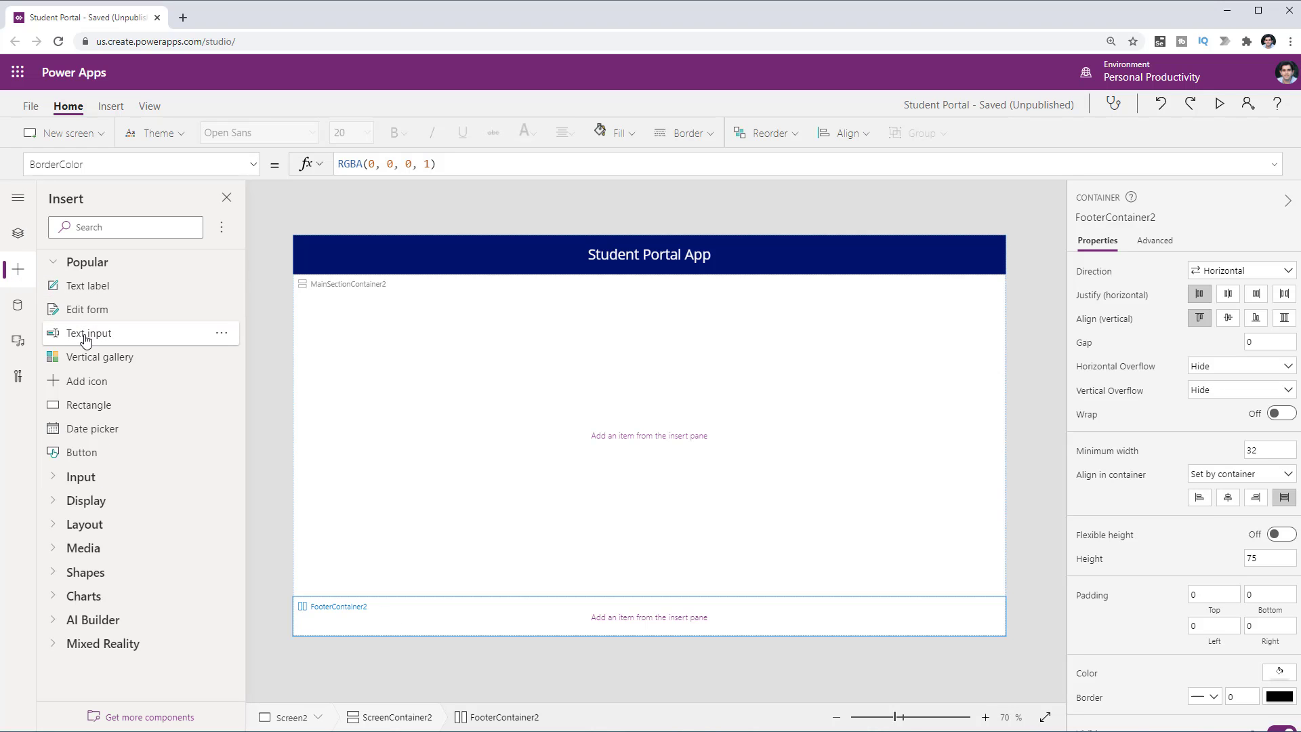
pyautogui.click(84, 285)
pyautogui.click(85, 285)
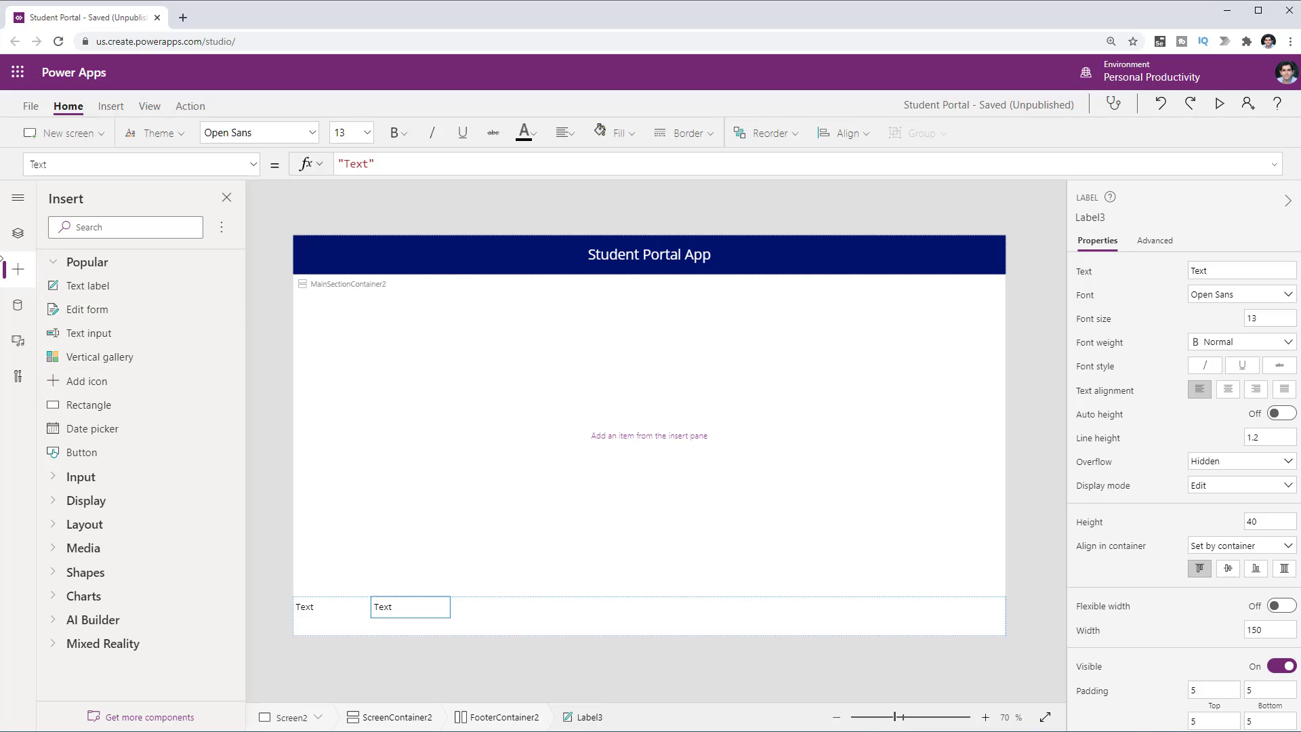
# Set the text of the first footer label to "All rights reserved"
pyautogui.click(18, 232)
pyautogui.click(1264, 277)
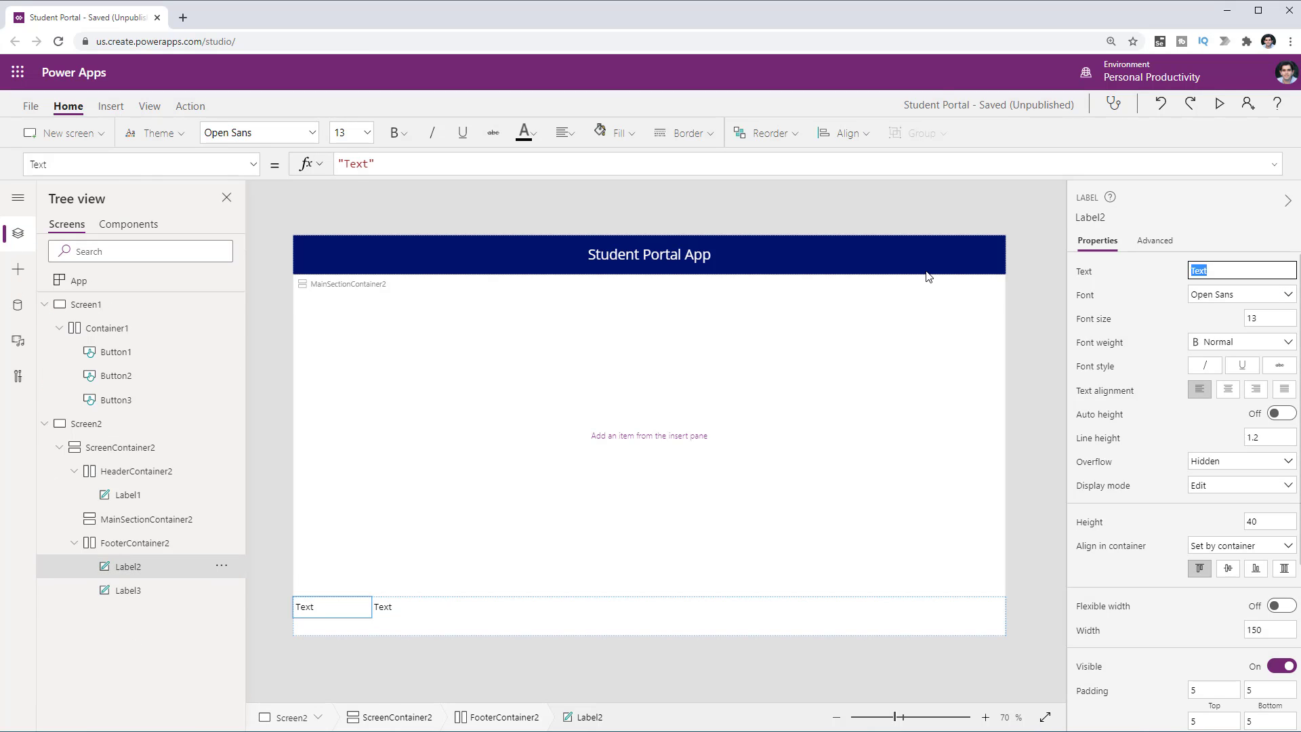
pyautogui.write('All rights reserved')
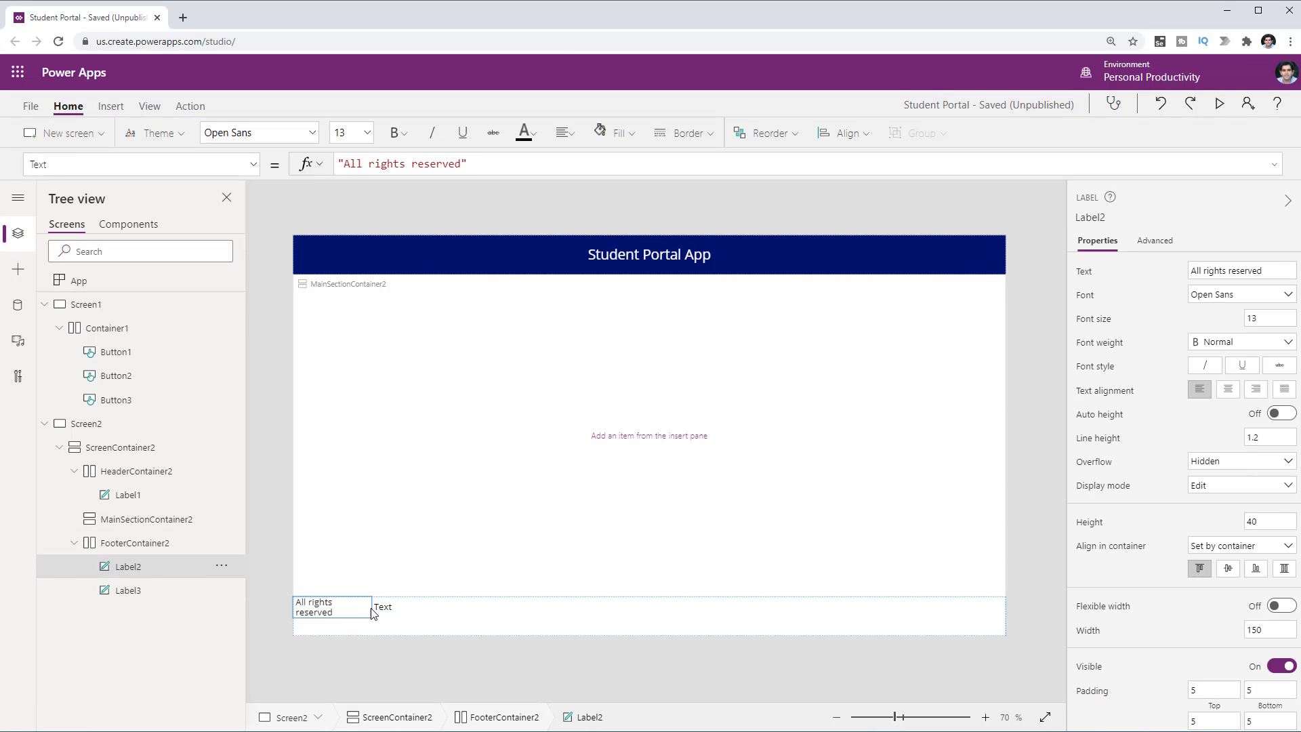
# Set the text of the second footer label to the formula Year(Now()) so it shows the current year
pyautogui.click(393, 608)
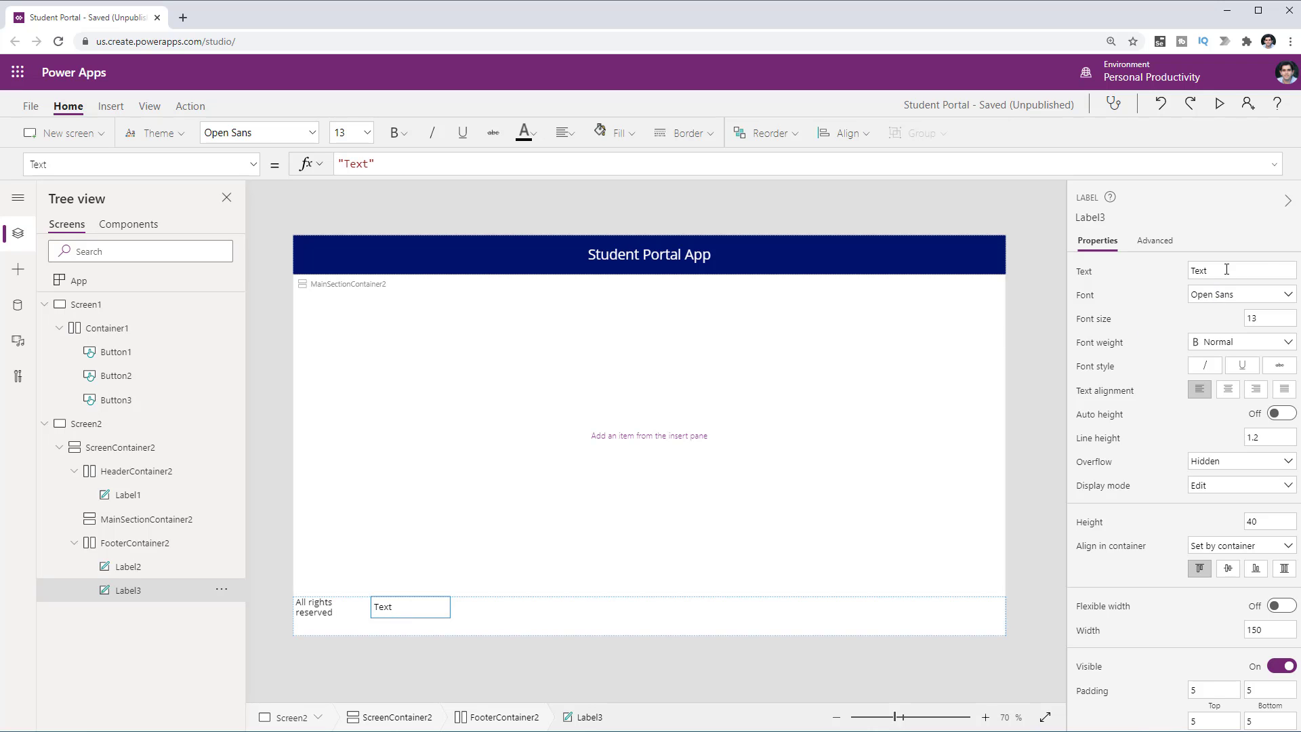
pyautogui.click(1204, 270)
pyautogui.write('Ye')
pyautogui.press('BackSpace')
pyautogui.press('BackSpace')
pyautogui.write('Ye')
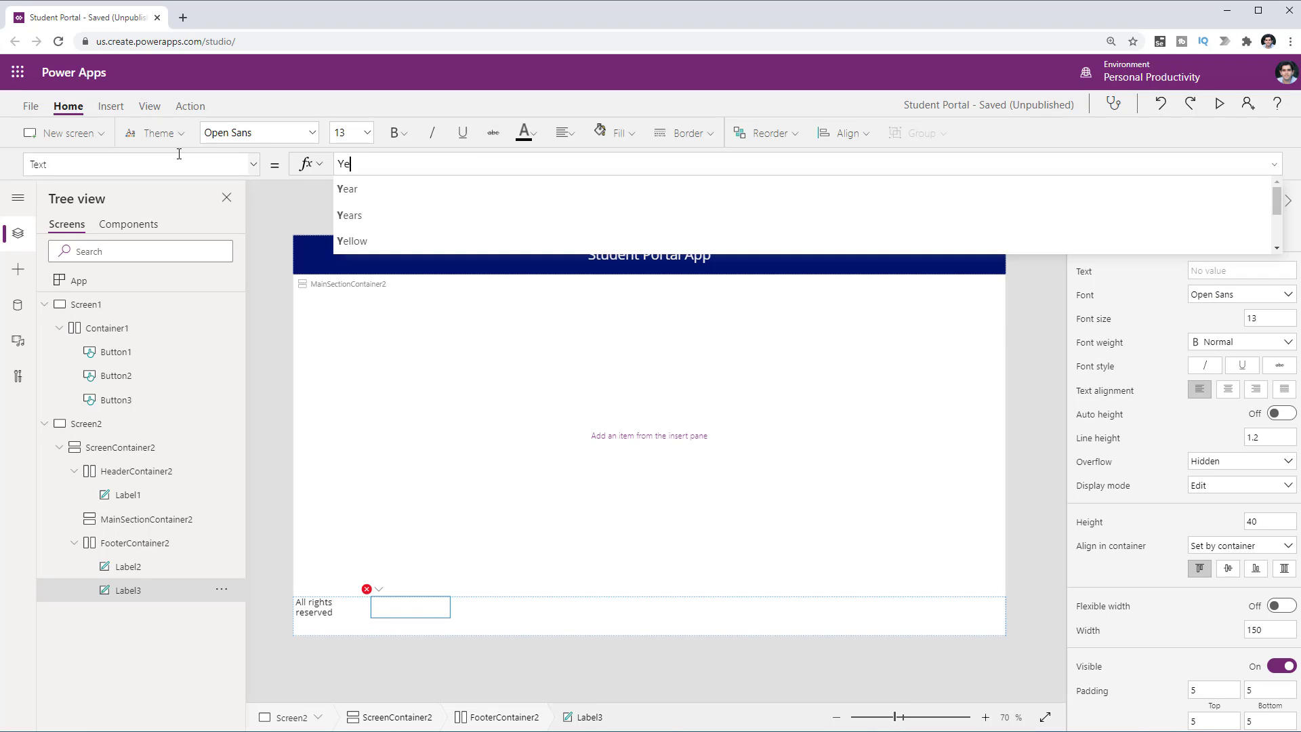
pyautogui.write('ar(Now())')
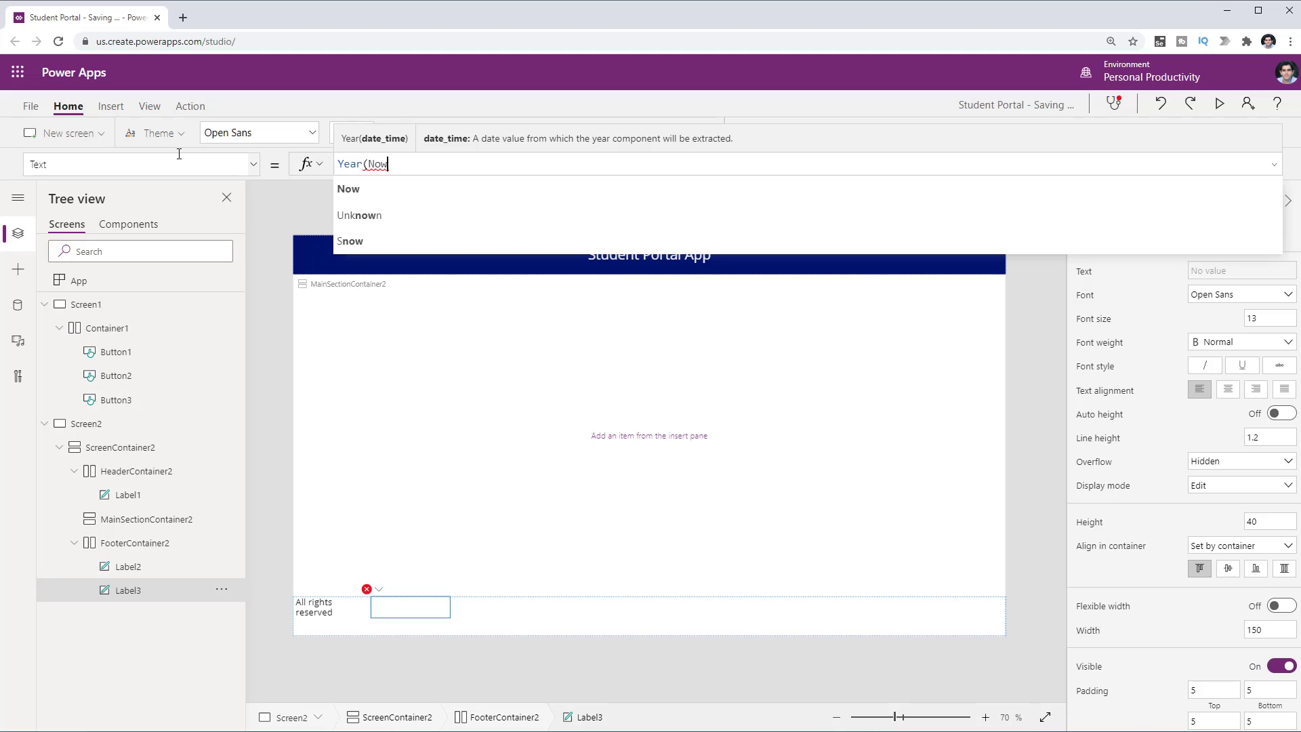
# Fill the footer container with the header's dark blue and make the text of both footer labels white
pyautogui.click(189, 547)
pyautogui.click(1279, 671)
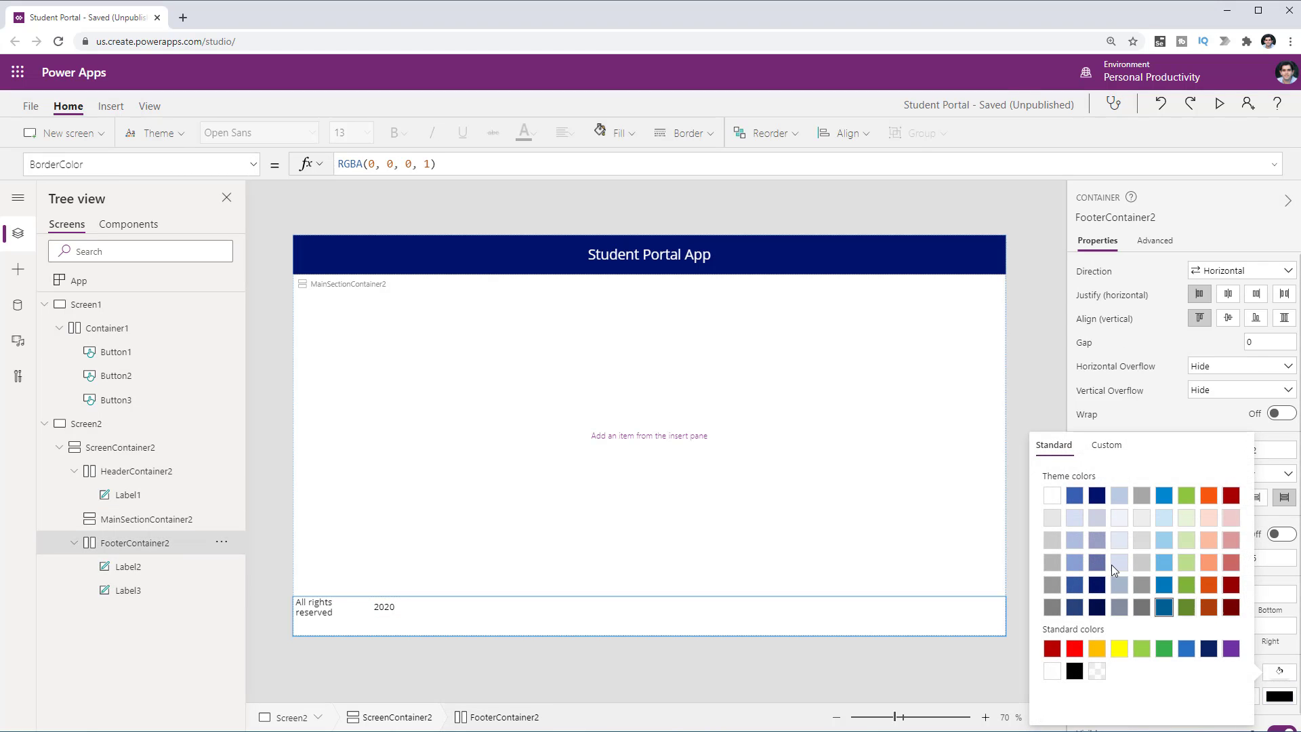
pyautogui.click(189, 568)
pyautogui.keyDown('shift'); pyautogui.click(189, 590); pyautogui.keyUp('shift')
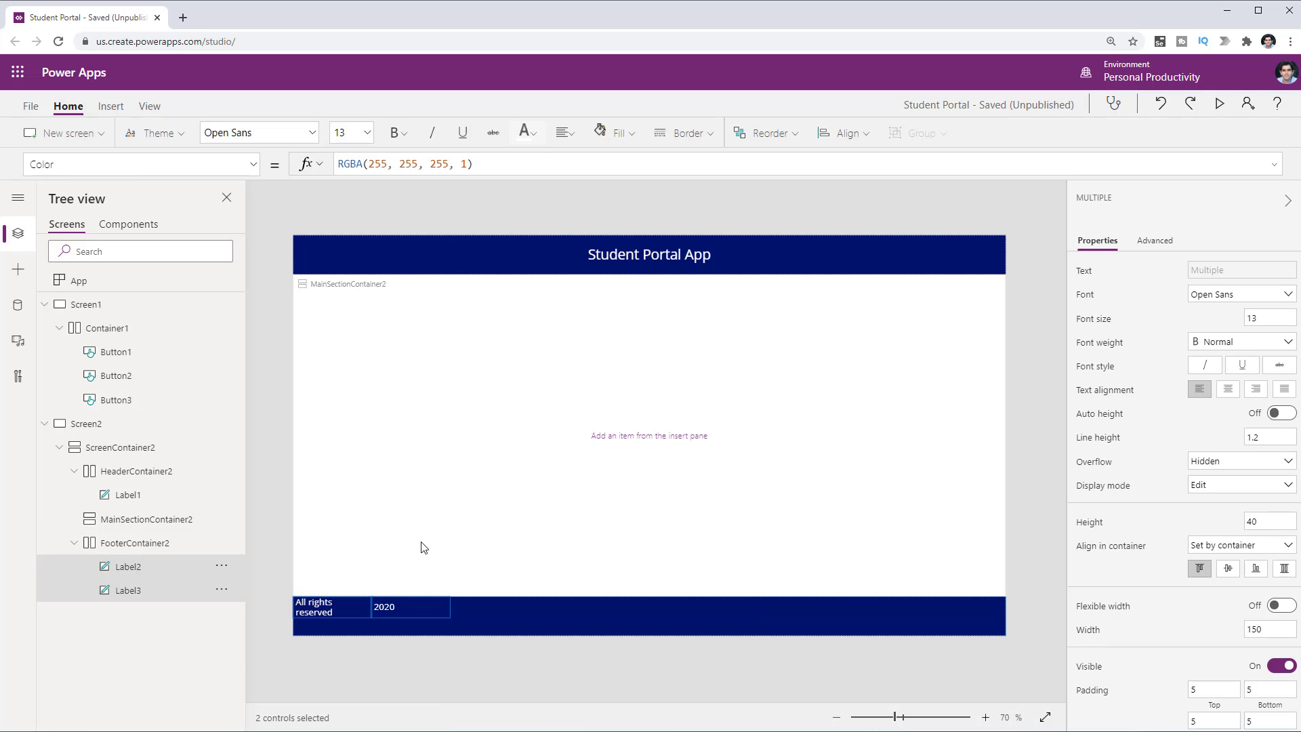
pyautogui.click(472, 212)
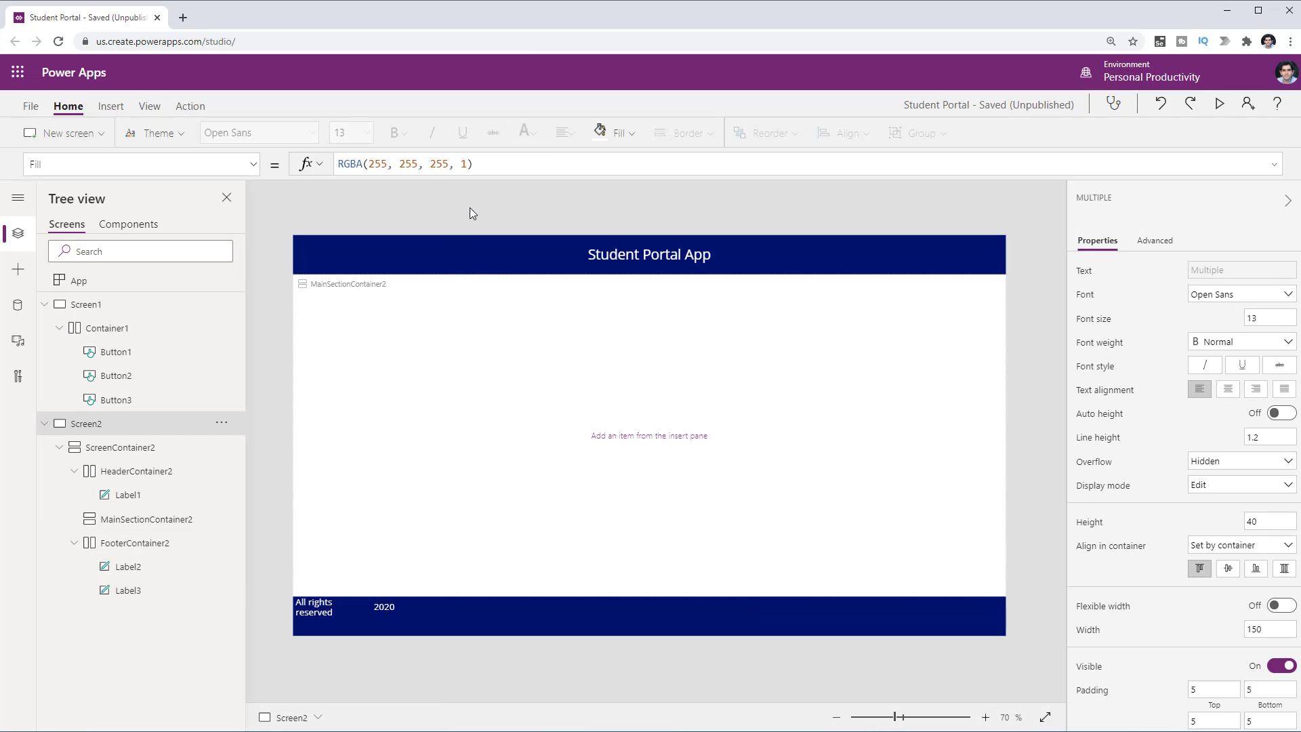
# Set the footer container's height to 50
pyautogui.click(138, 543)
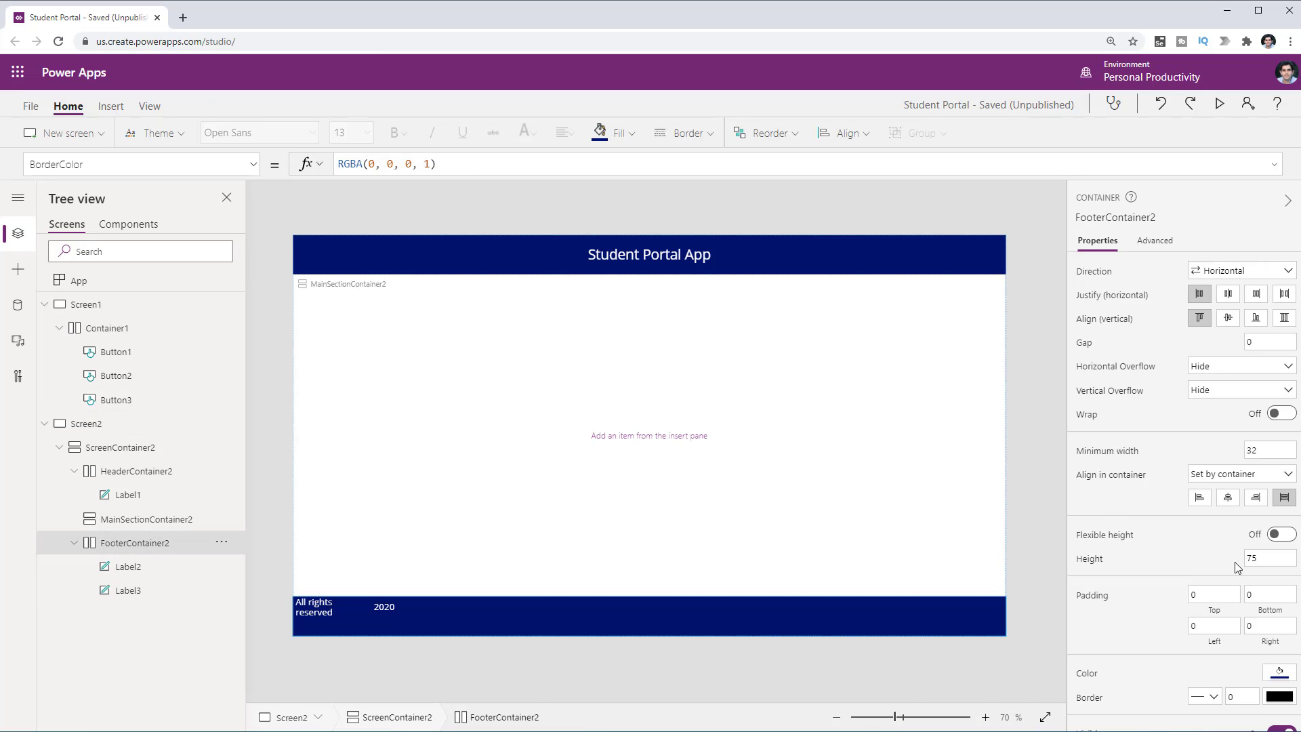
pyautogui.click(1266, 558)
pyautogui.write('5')
pyautogui.click(1107, 567)
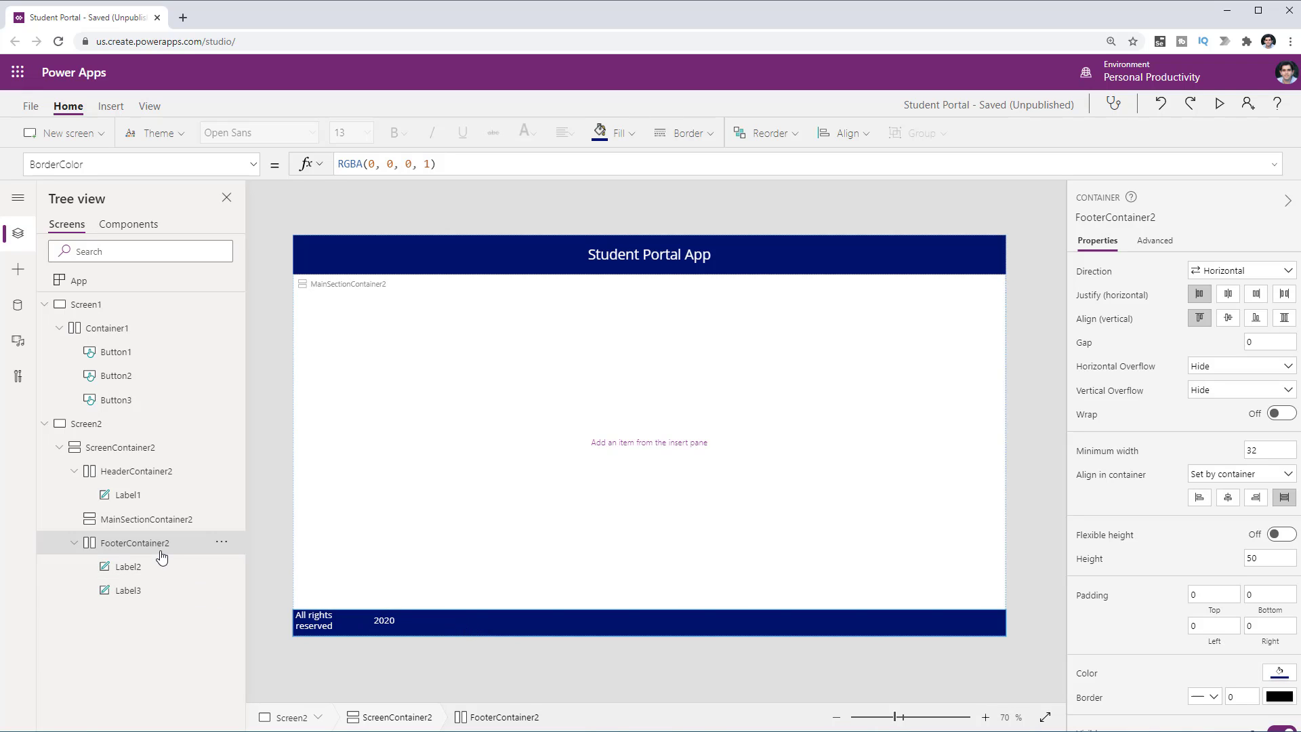
# Turn on flexible width for the "All rights reserved" label, leaving the year label at its fixed width
pyautogui.click(128, 574)
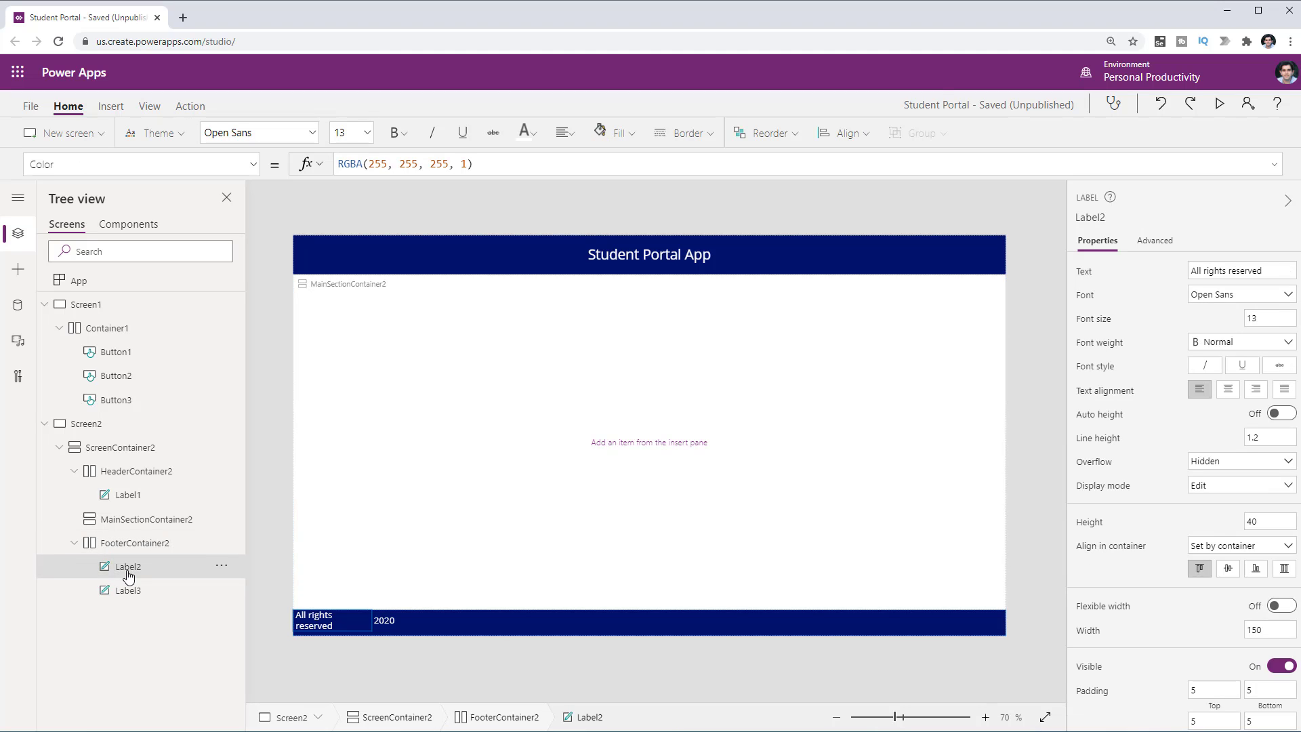
pyautogui.click(167, 573)
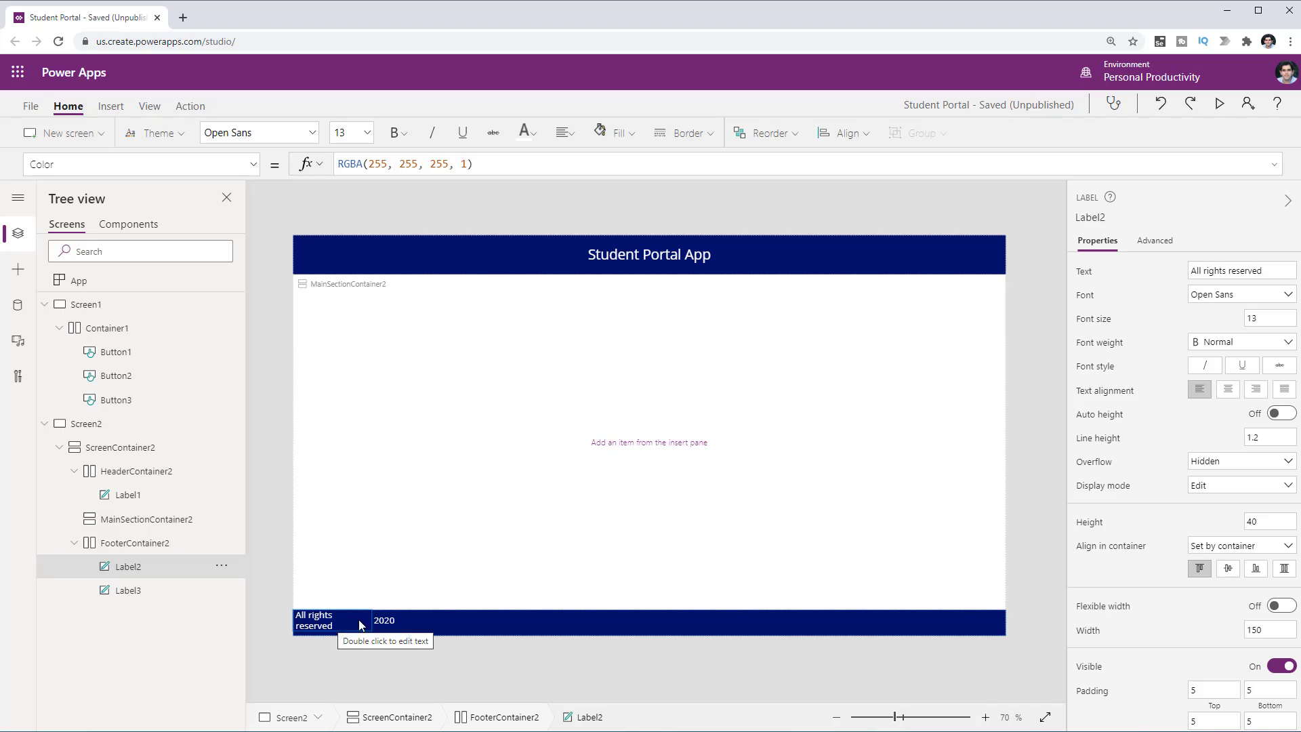
pyautogui.scroll(-3, 1224, 576)
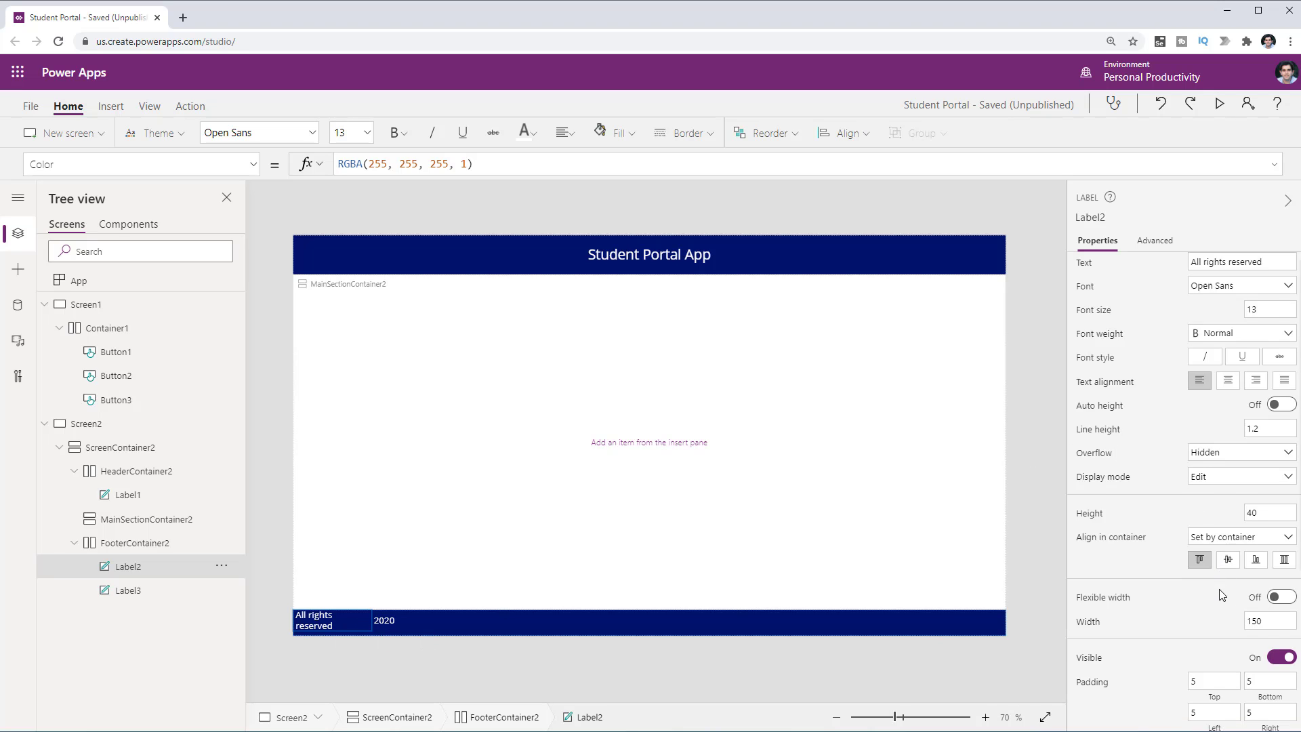
pyautogui.click(1283, 426)
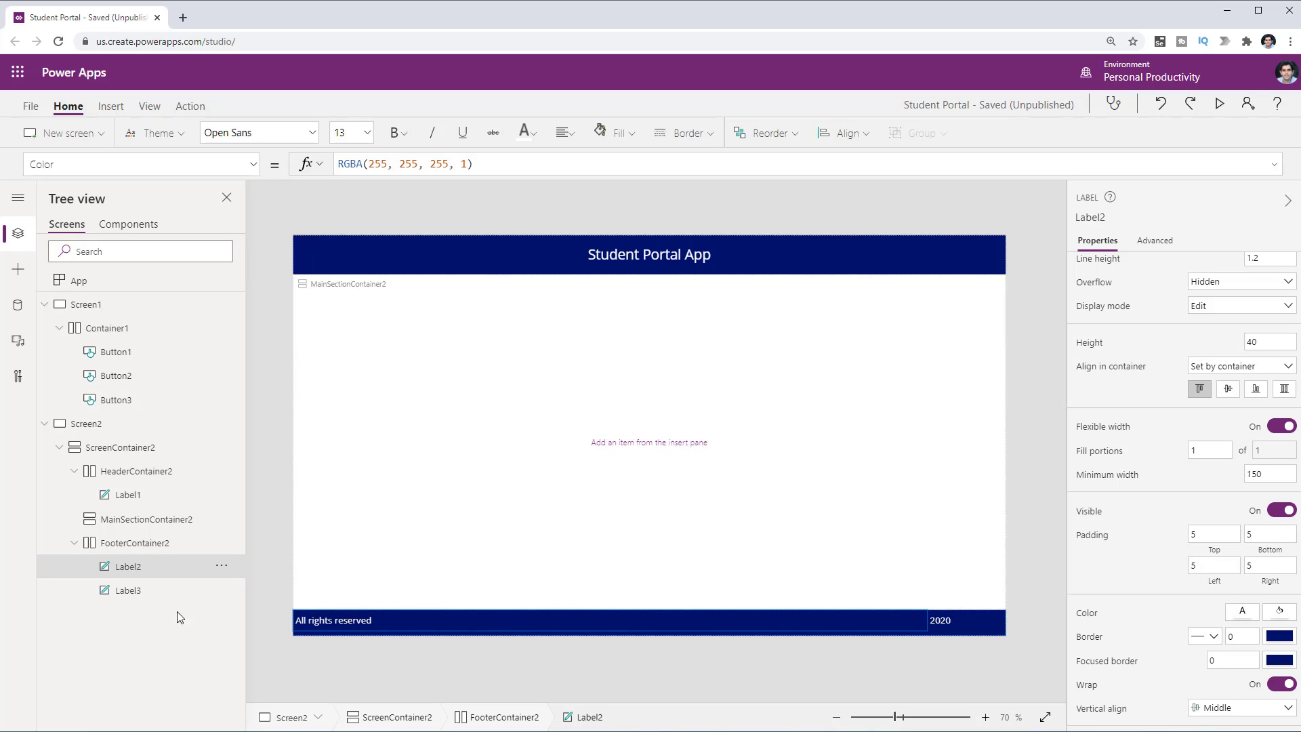
pyautogui.click(158, 594)
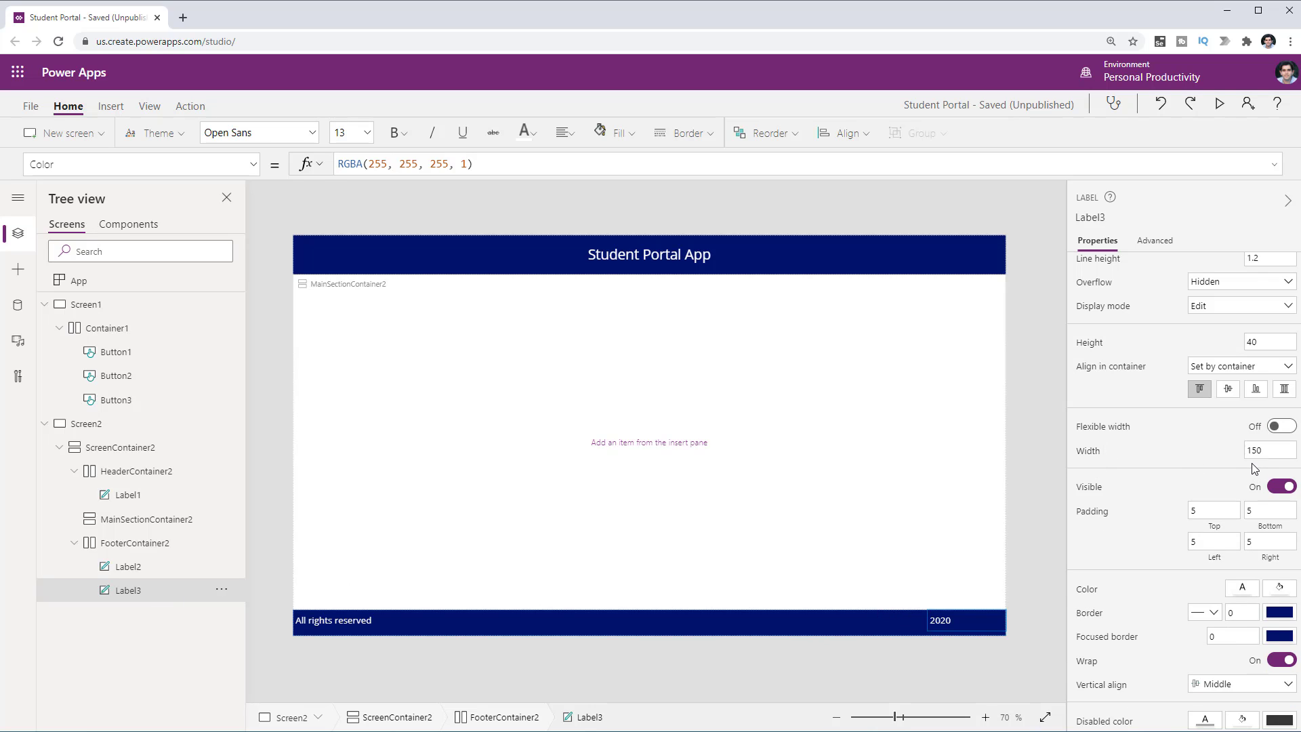
# Preview the app and narrow, then widen the browser window to check how the footer adapts, and close the preview
pyautogui.click(1220, 107)
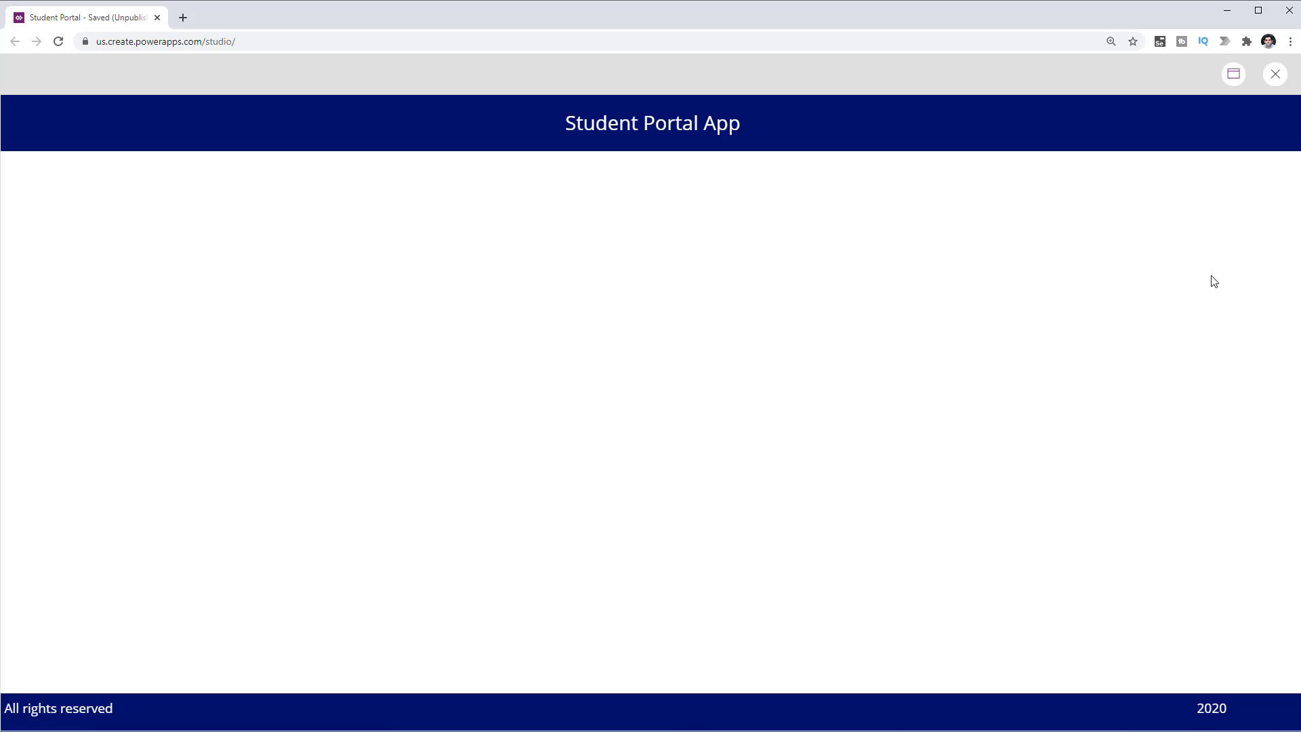
pyautogui.moveTo(1291, 296); pyautogui.dragTo(340, 314)
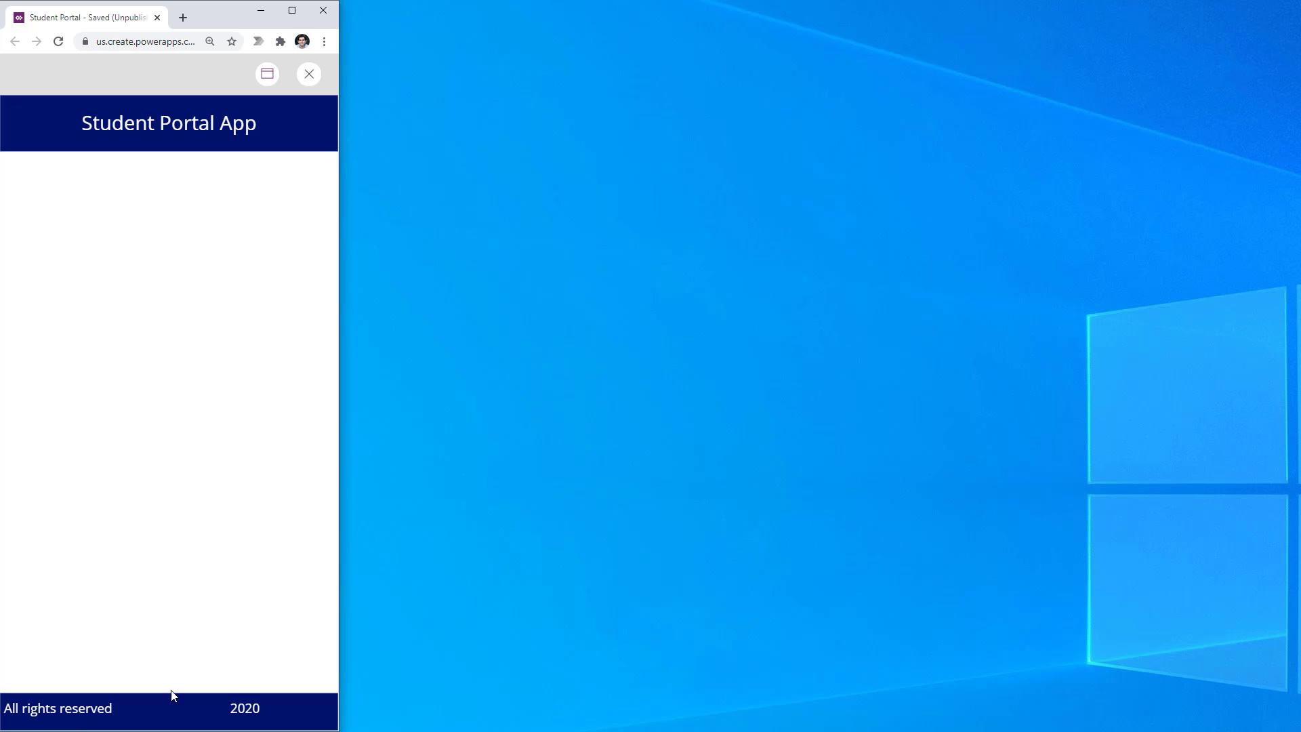
pyautogui.moveTo(337, 466); pyautogui.dragTo(1297, 441)
pyautogui.press('Escape')
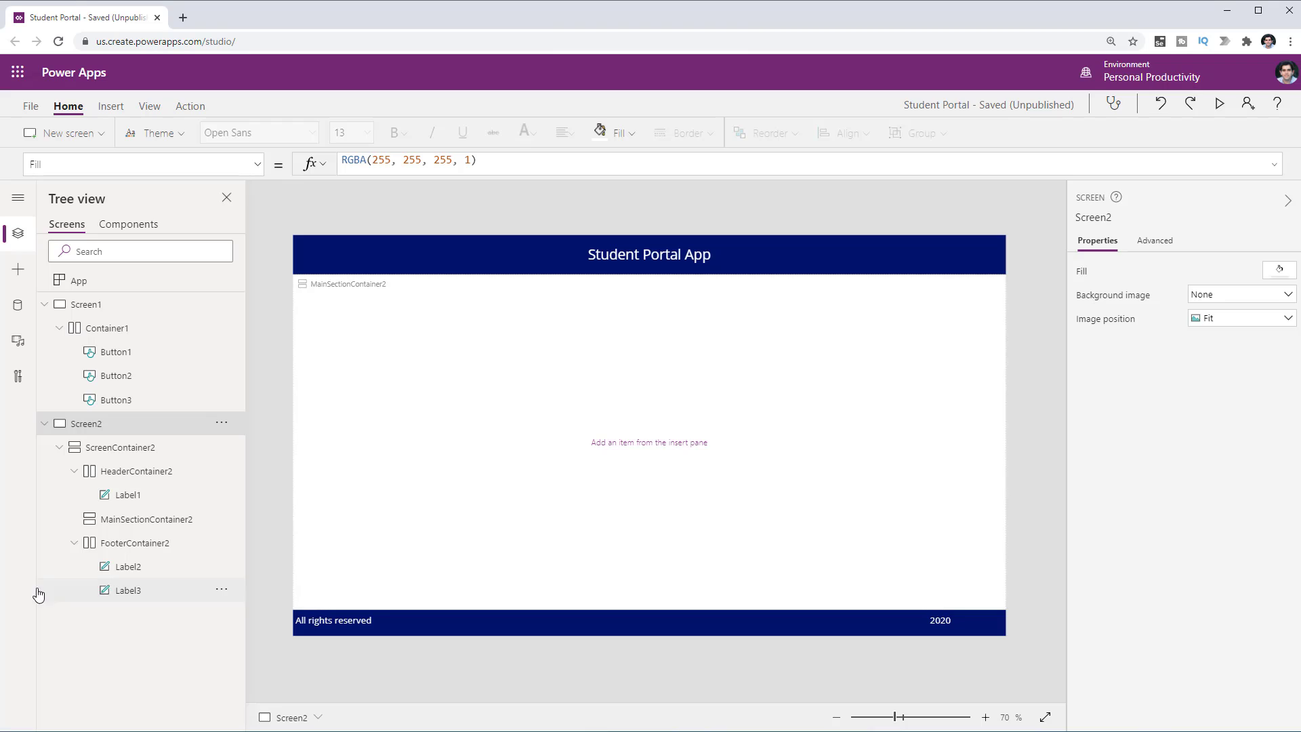
# Change the main section container's direction to Horizontal
pyautogui.click(139, 528)
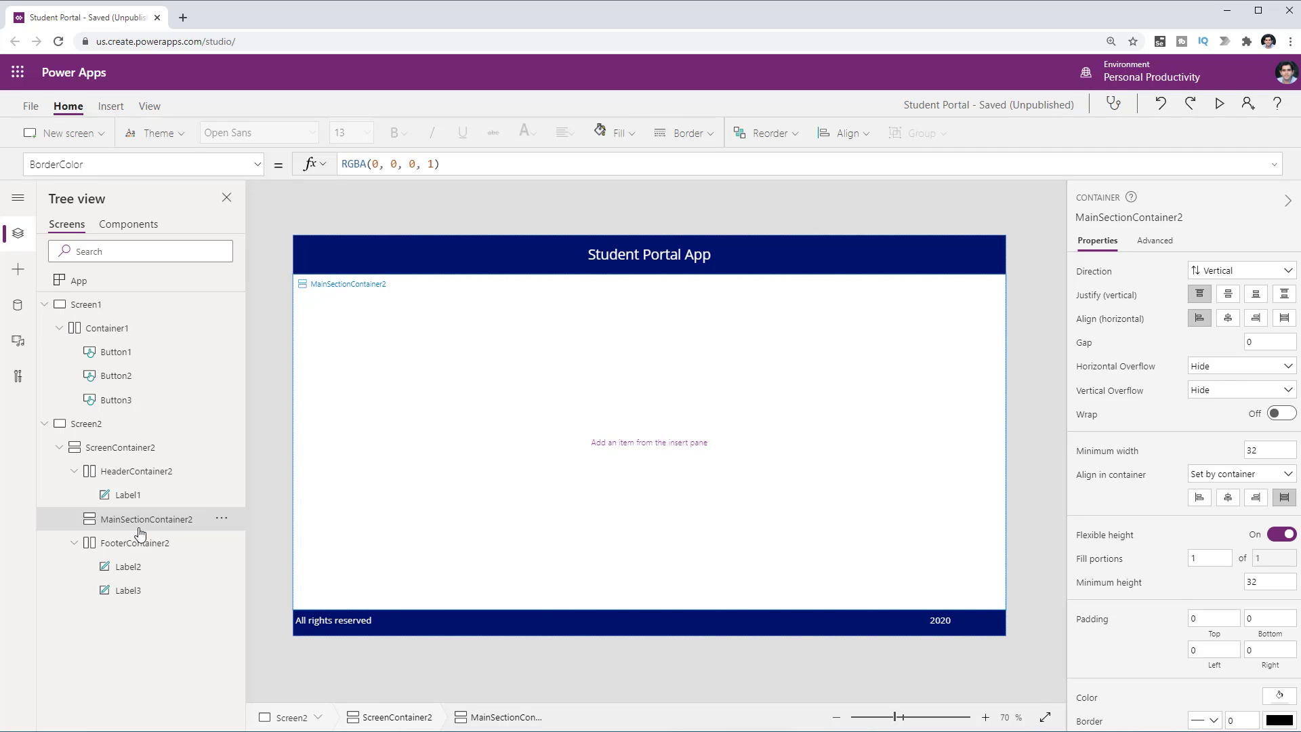
pyautogui.click(1251, 276)
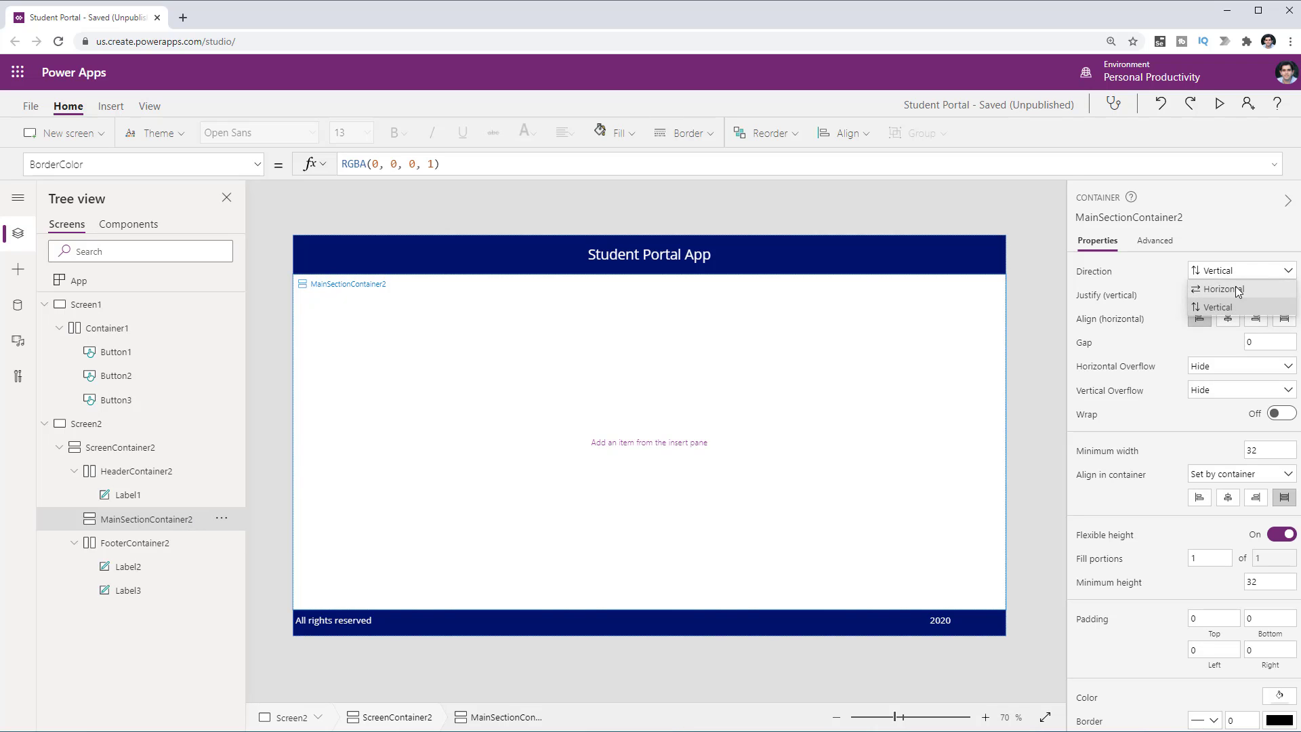
pyautogui.click(1234, 287)
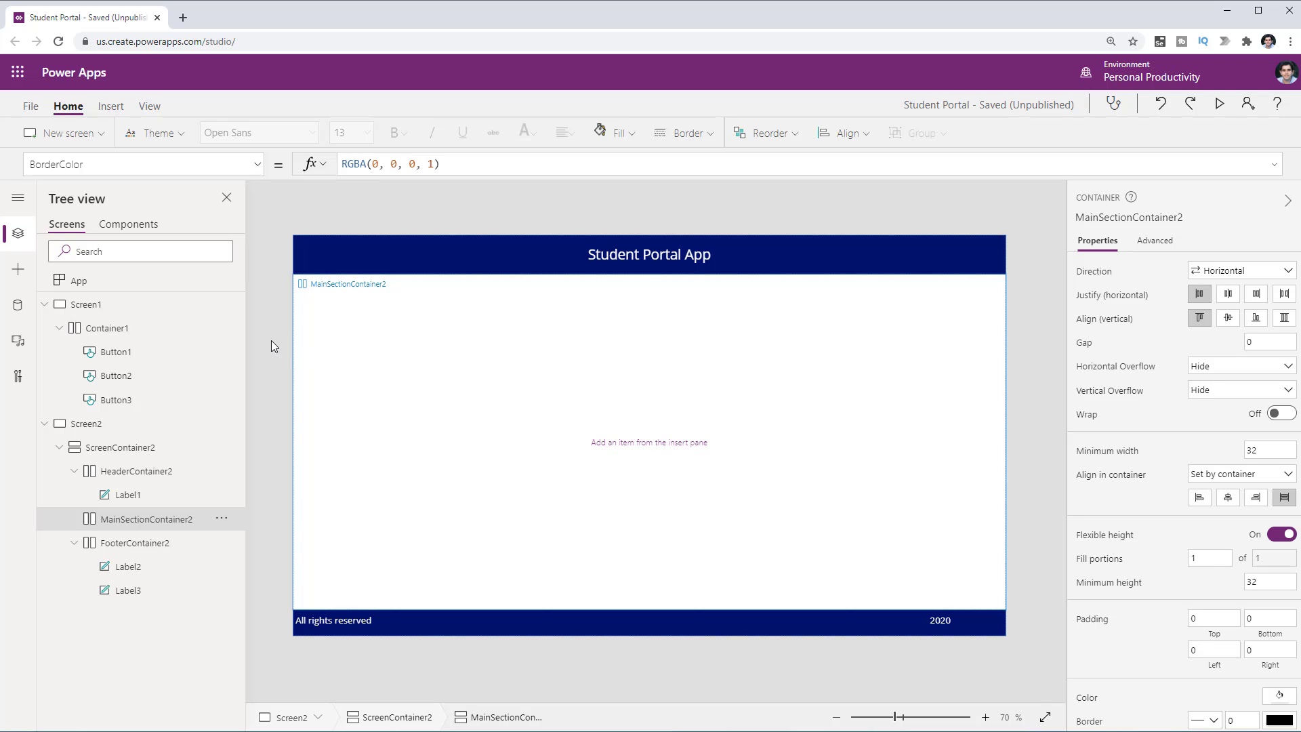
# Insert a blank gallery and a display form side by side in the main section container
pyautogui.click(114, 110)
pyautogui.click(414, 140)
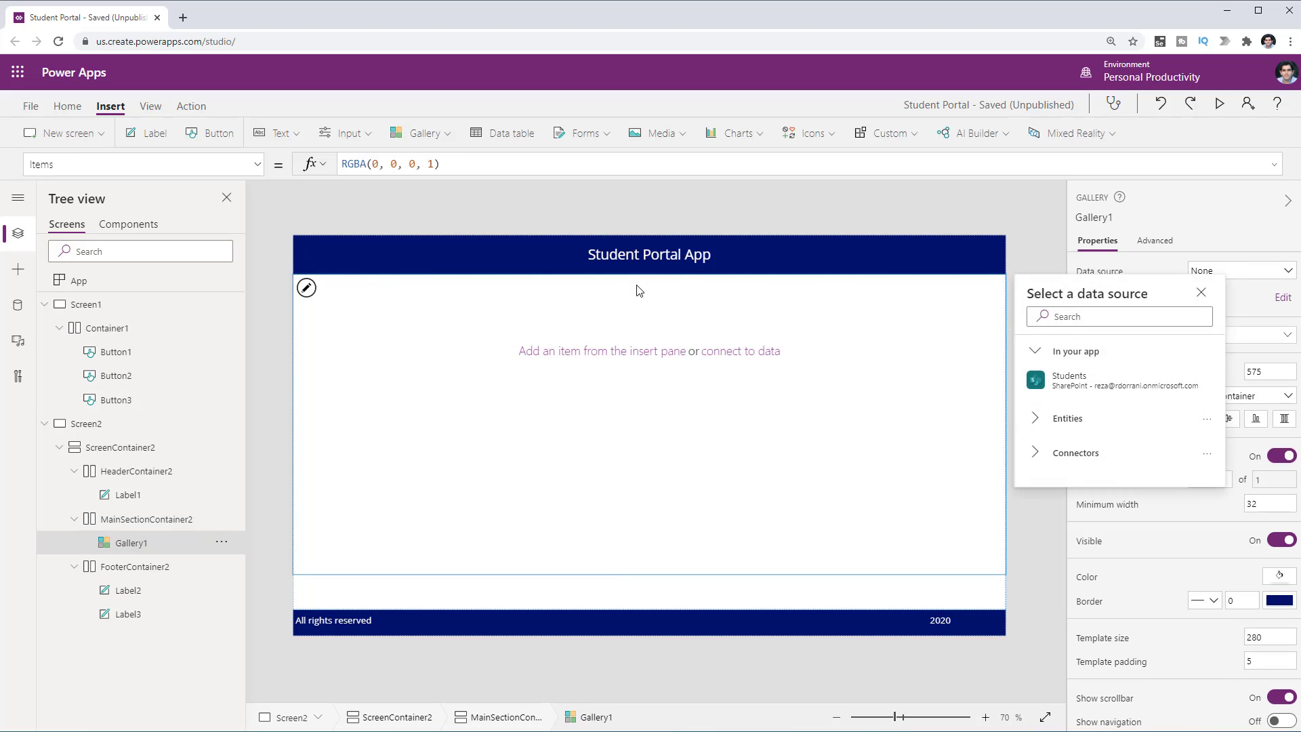
pyautogui.click(165, 522)
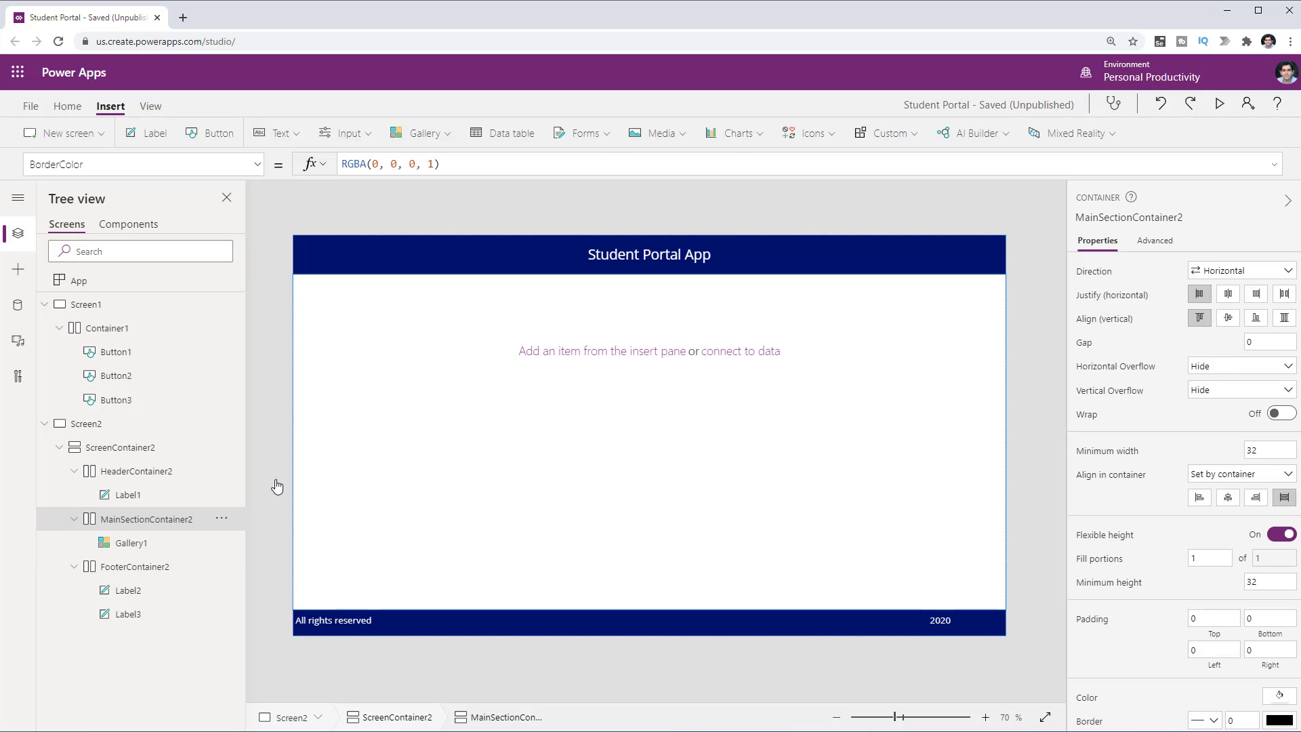
pyautogui.click(587, 136)
pyautogui.click(613, 191)
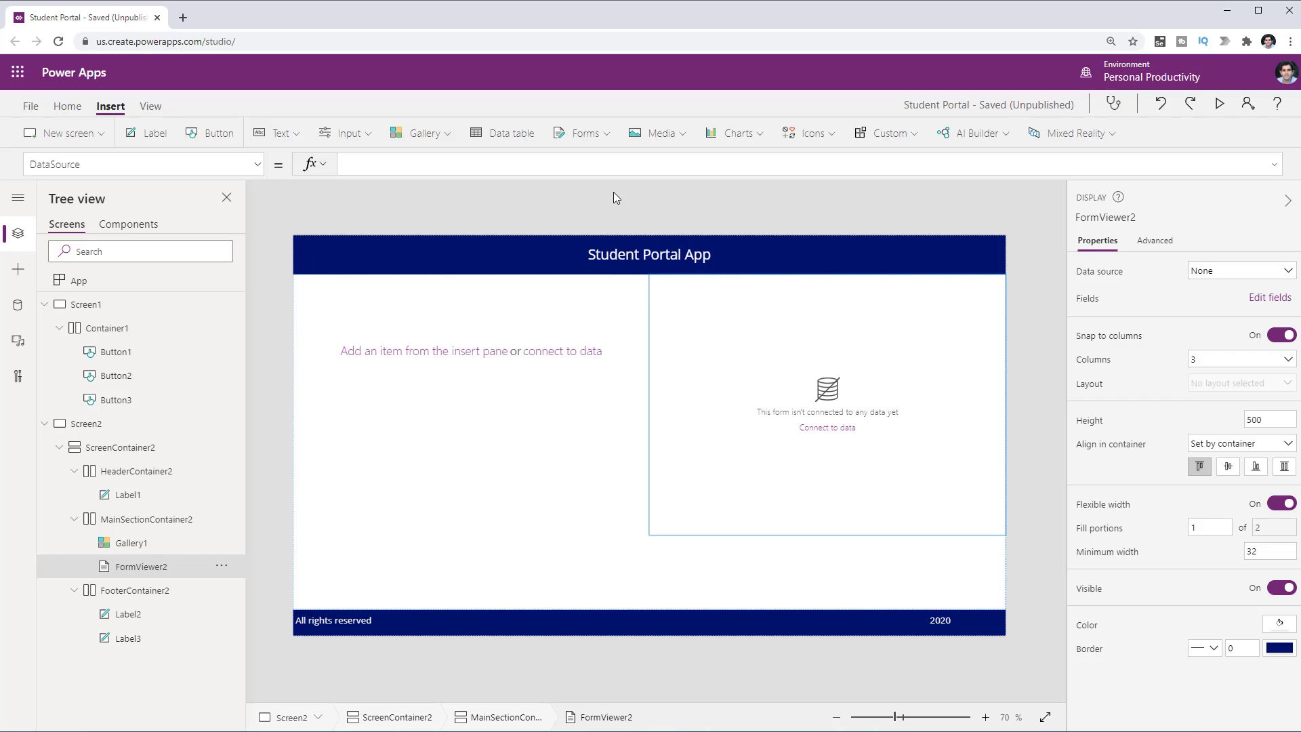
# Connect the gallery to the Students SharePoint data source
pyautogui.click(523, 485)
pyautogui.moveTo(697, 393)
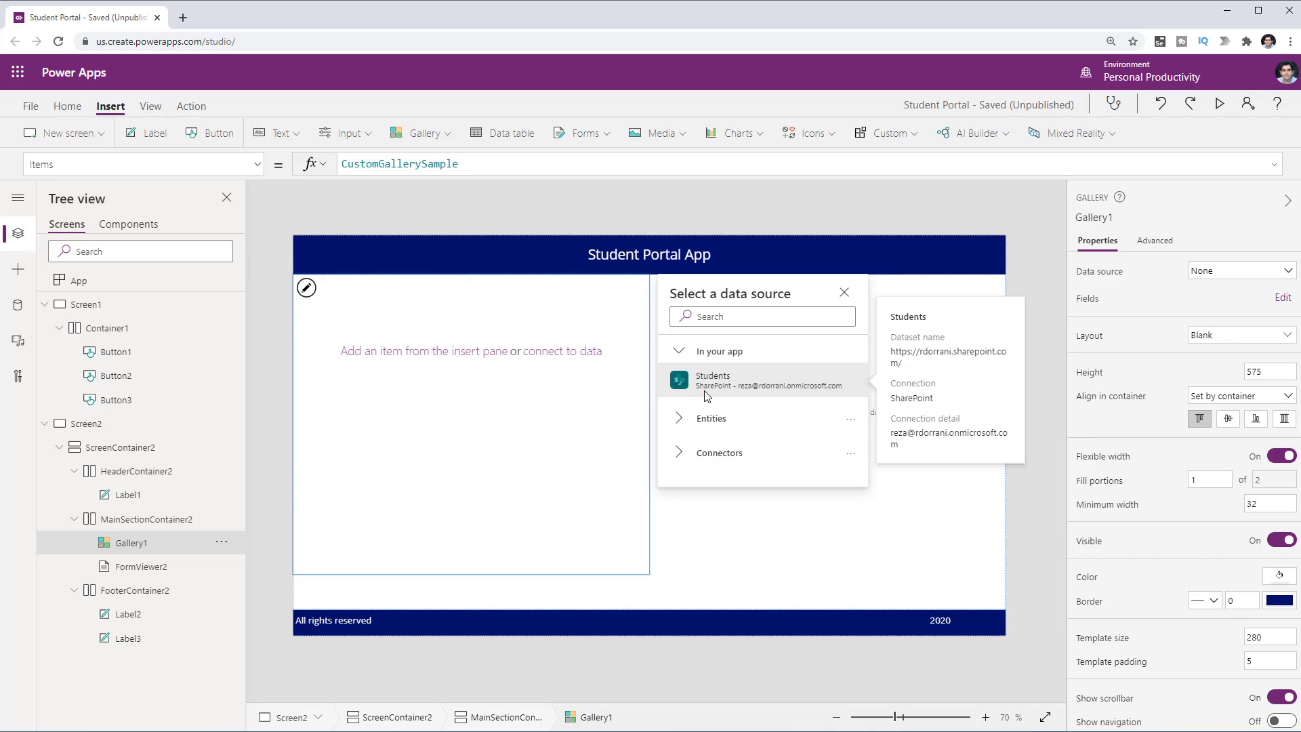
pyautogui.click(706, 393)
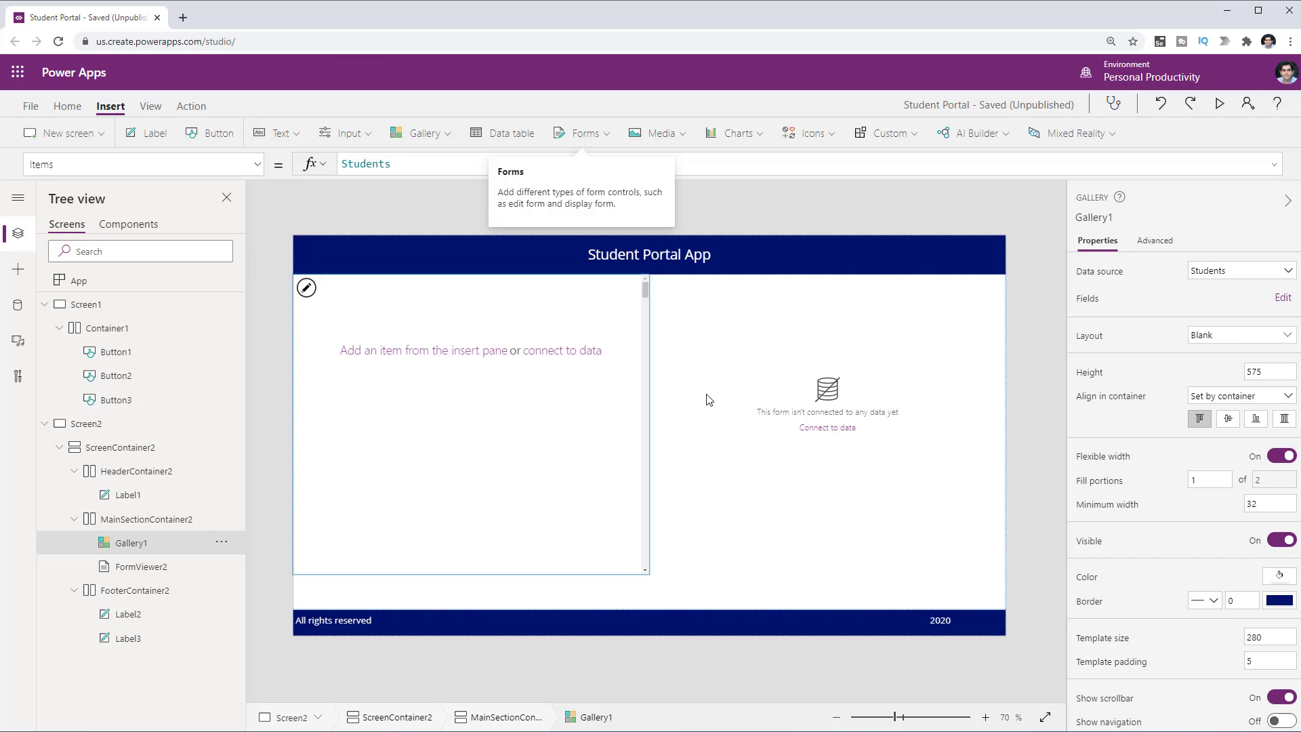
# Add three labels to the gallery template for student name, region and class, and stack them in its upper-left corner
pyautogui.click(307, 288)
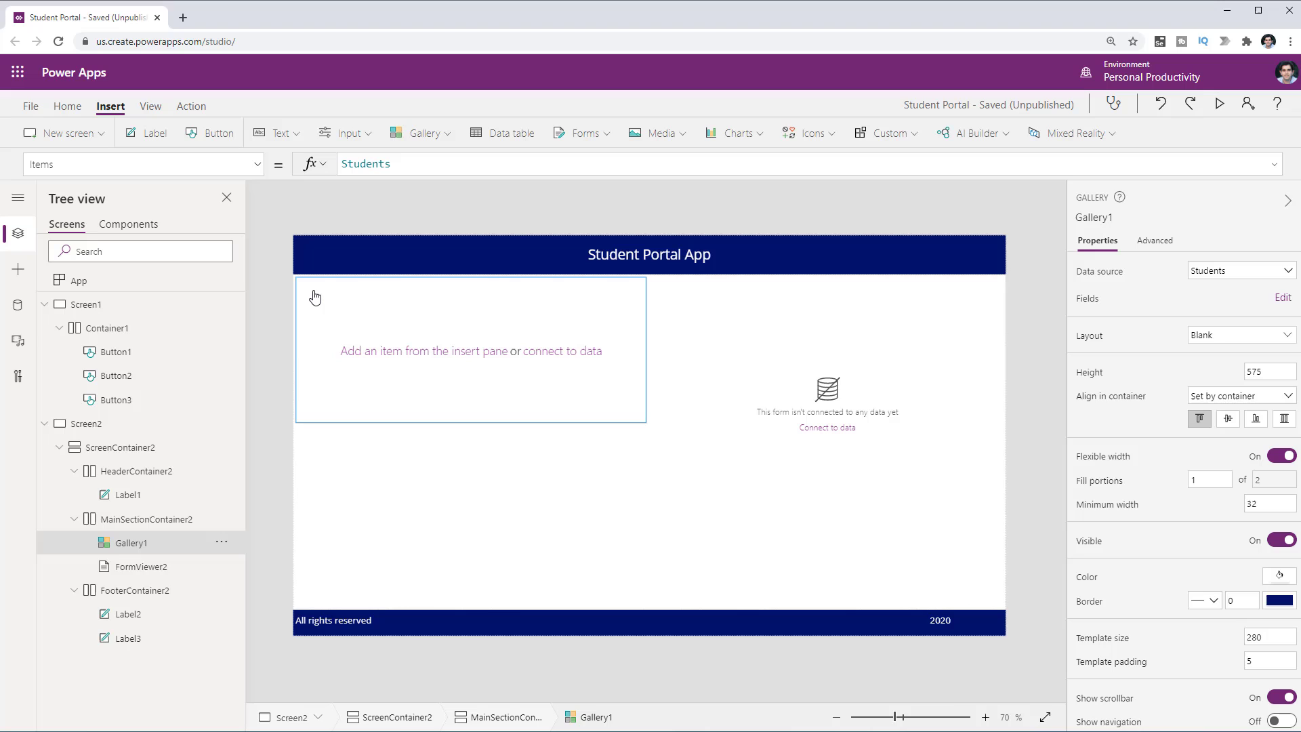
pyautogui.click(154, 134)
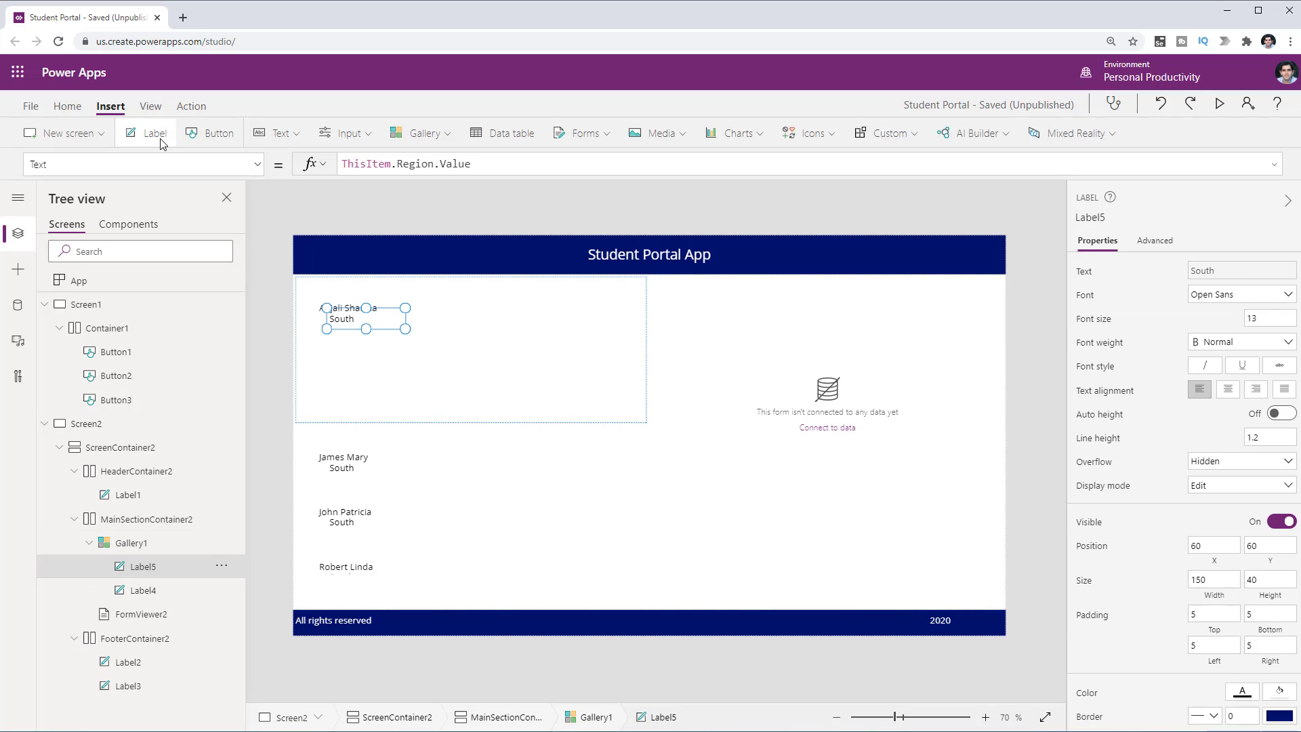
pyautogui.click(159, 139)
pyautogui.moveTo(354, 312); pyautogui.dragTo(336, 283)
pyautogui.moveTo(345, 316); pyautogui.dragTo(318, 308)
pyautogui.moveTo(363, 328); pyautogui.dragTo(330, 332)
pyautogui.click(418, 396)
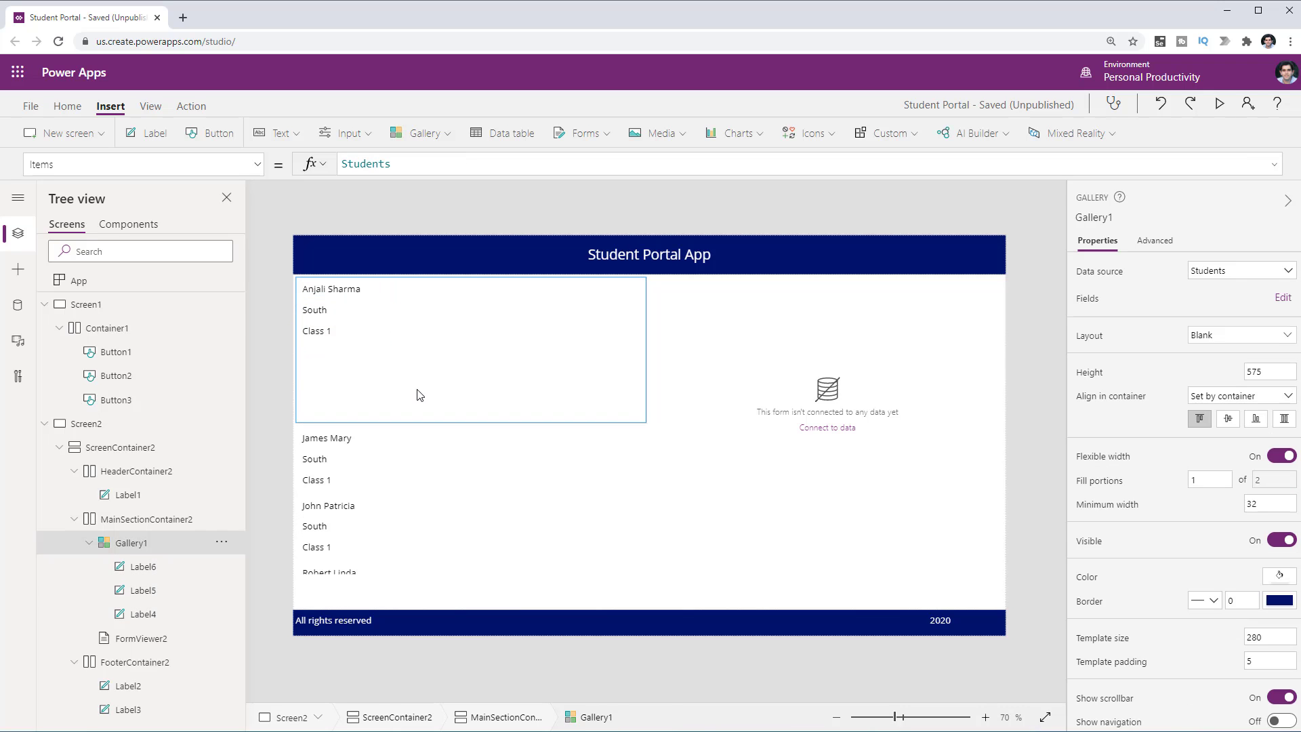
# Rename the gallery as galleryStudents
pyautogui.click(161, 544)
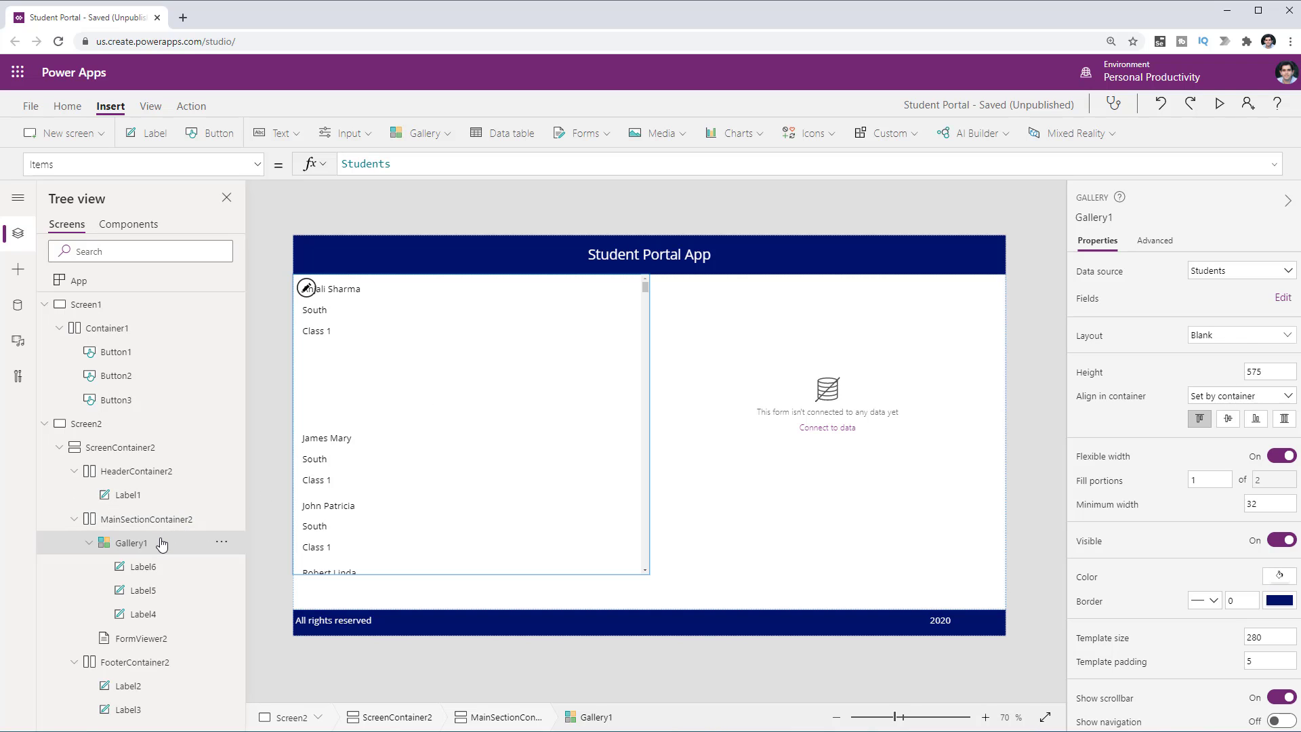
pyautogui.doubleClick(162, 544)
pyautogui.write('galleryStudents')
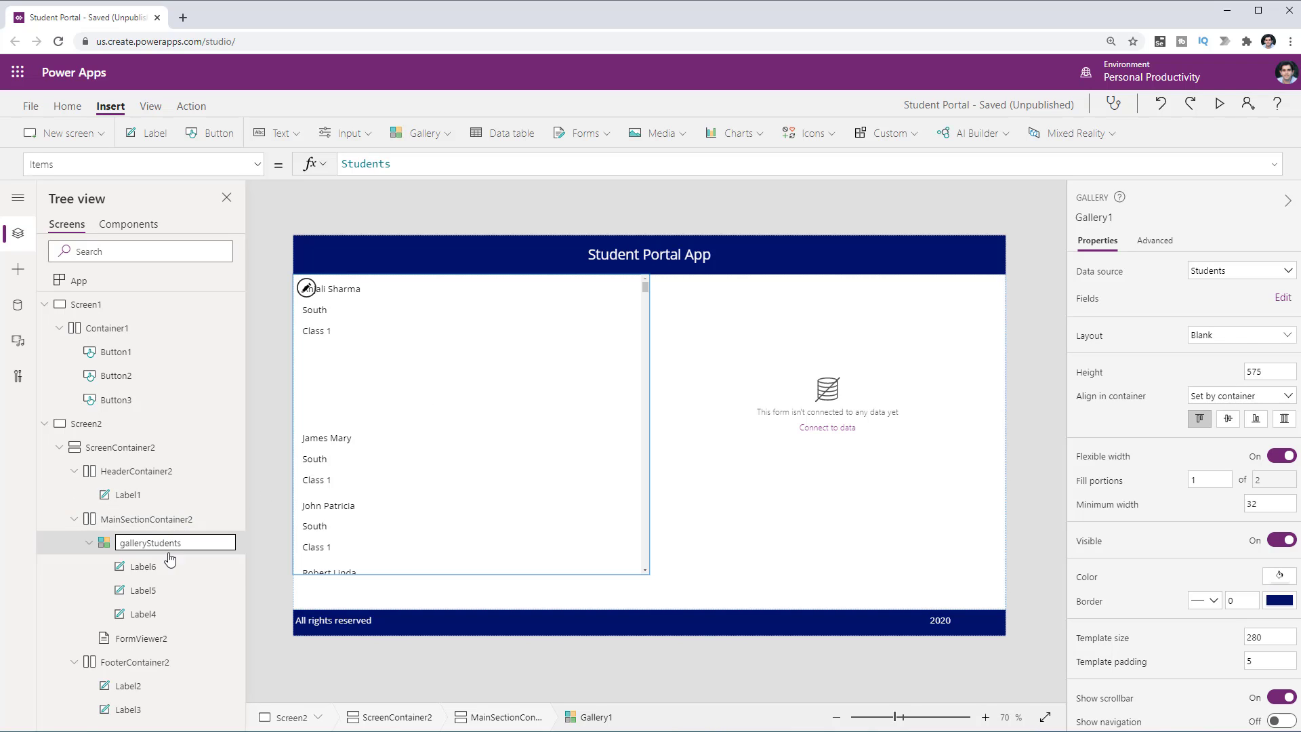
pyautogui.press('Return')
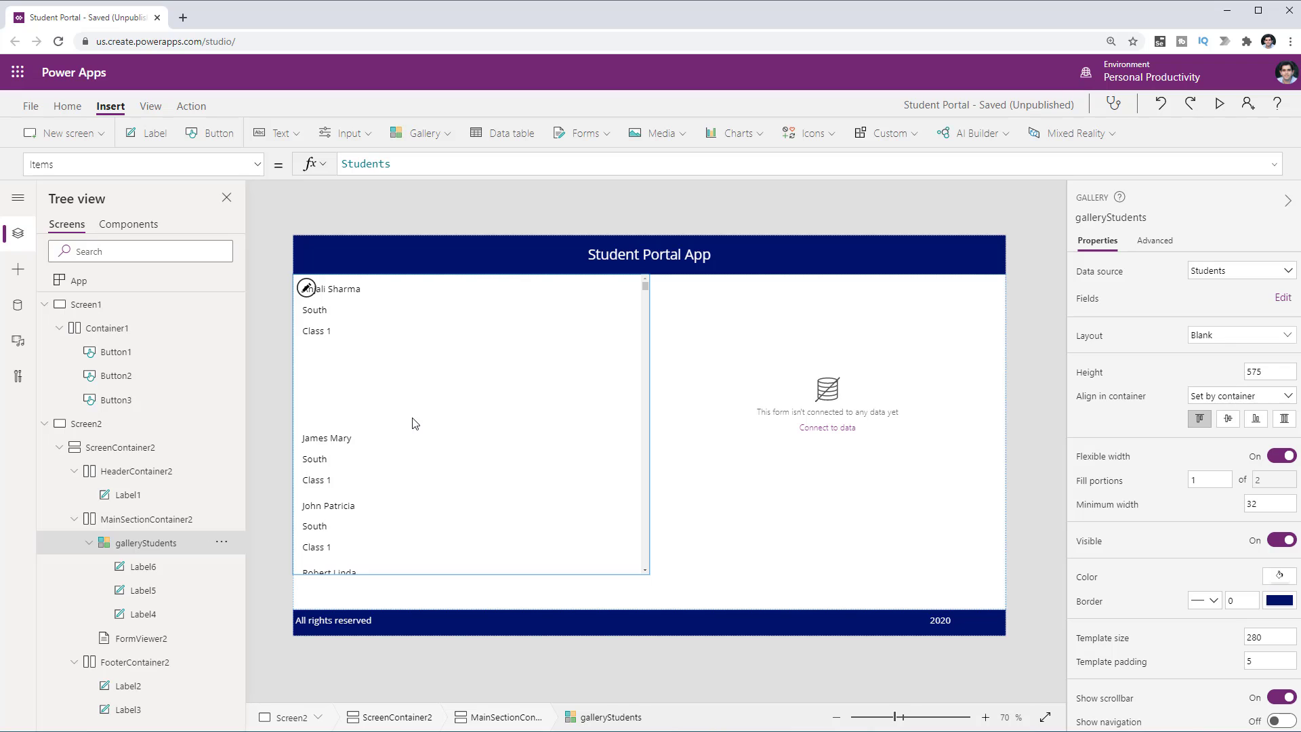
# Rename the display form as formControlStudents and connect it to the Students data source
pyautogui.click(837, 468)
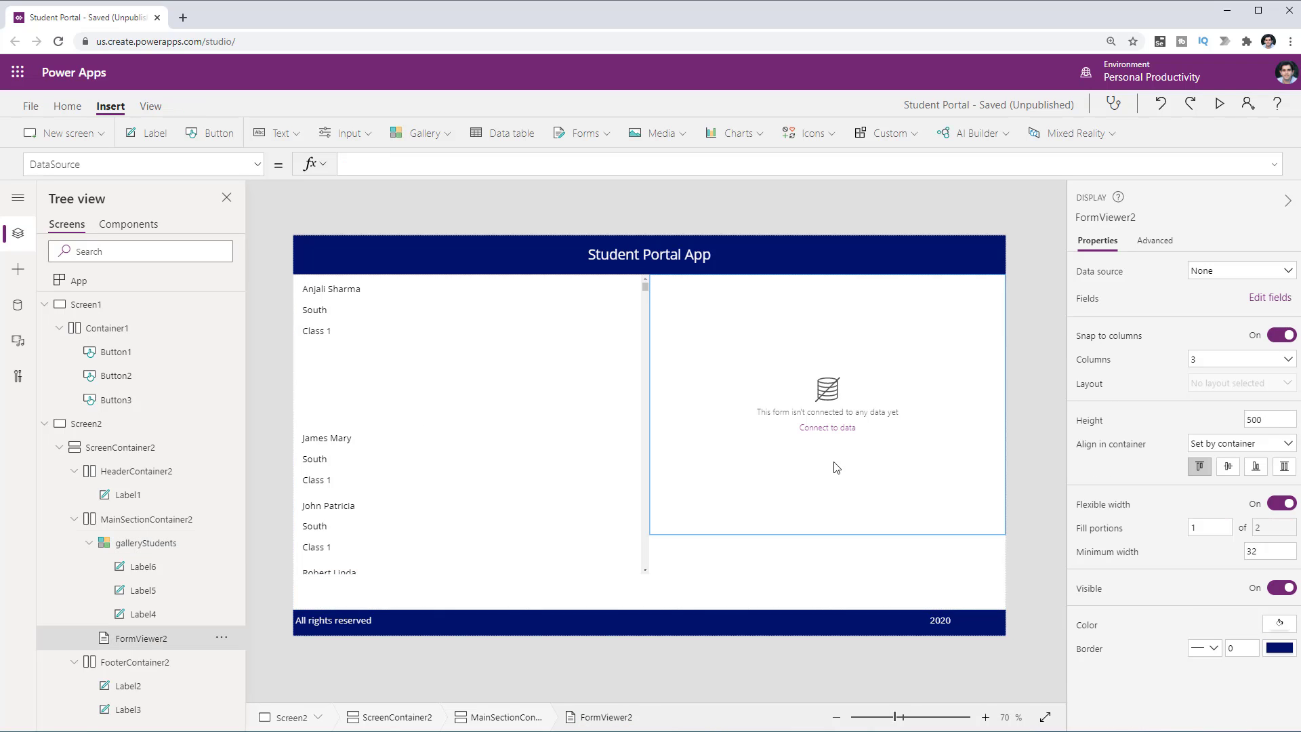
pyautogui.click(1106, 215)
pyautogui.write('formControlStudents')
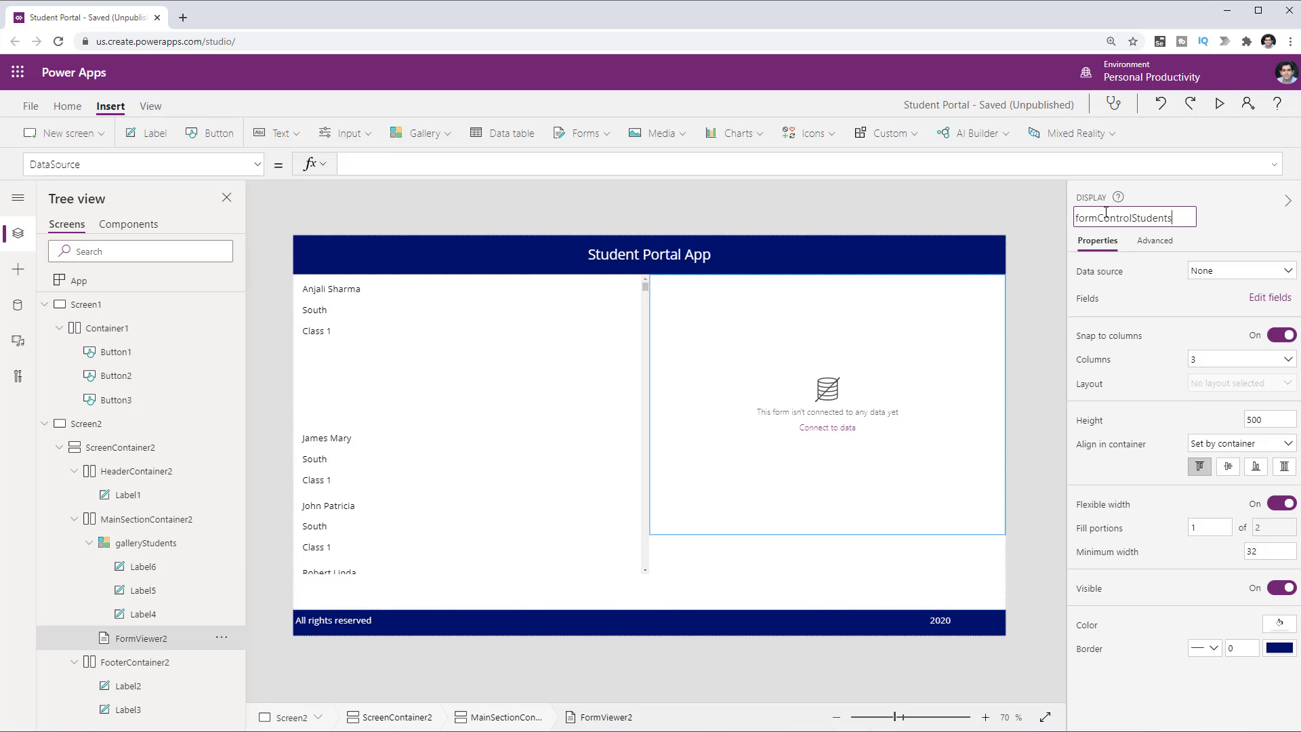
pyautogui.press('Return')
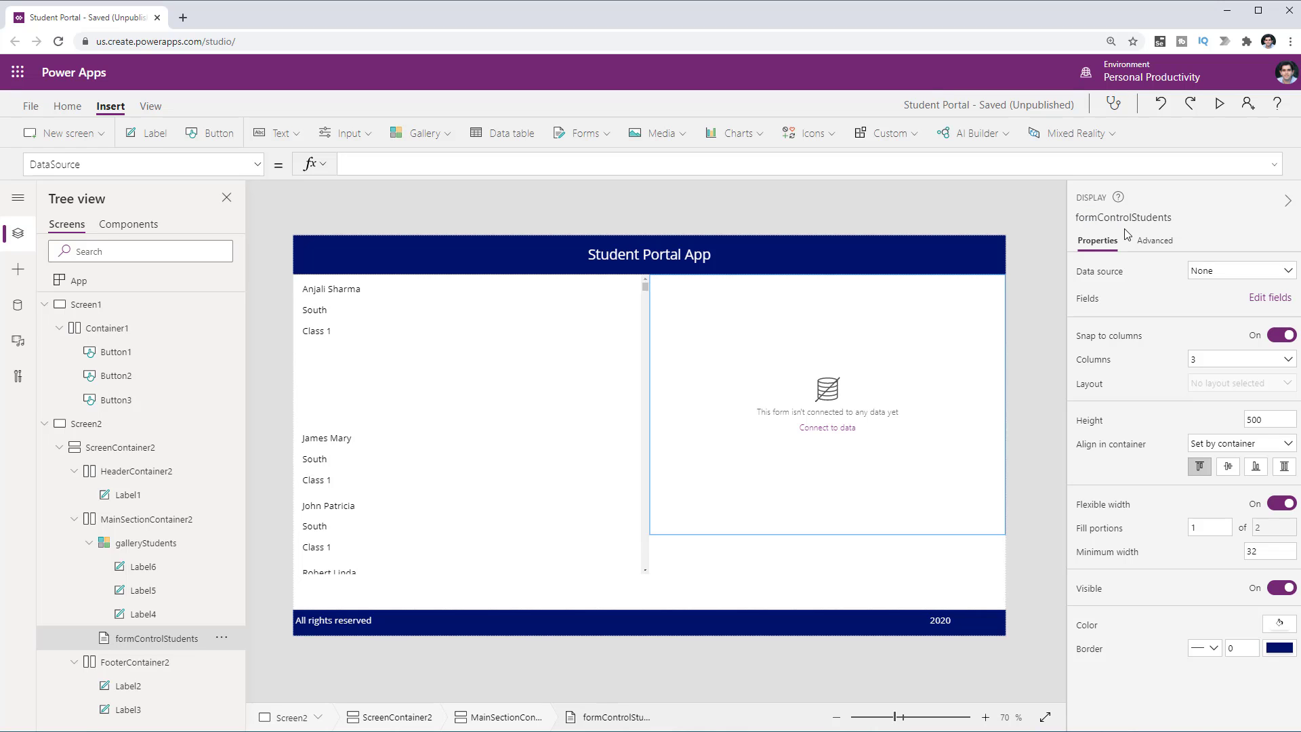
pyautogui.click(1195, 273)
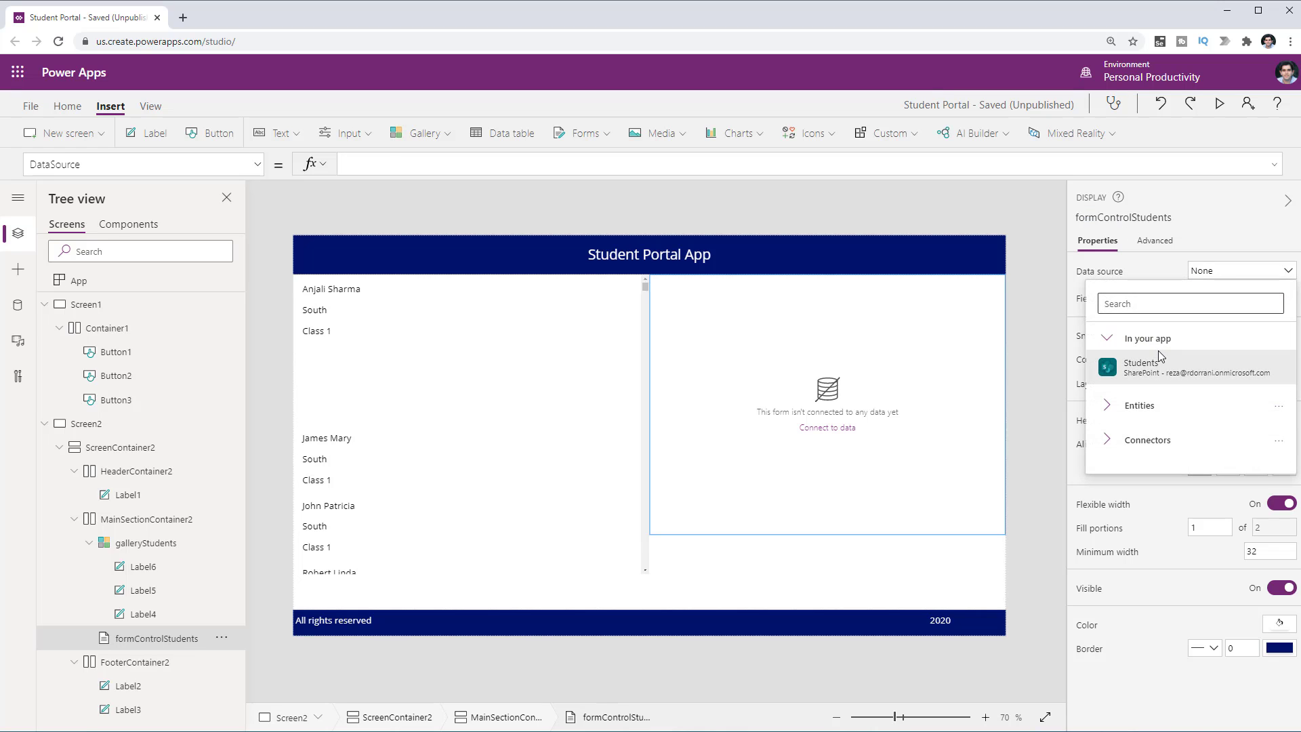
pyautogui.click(1141, 363)
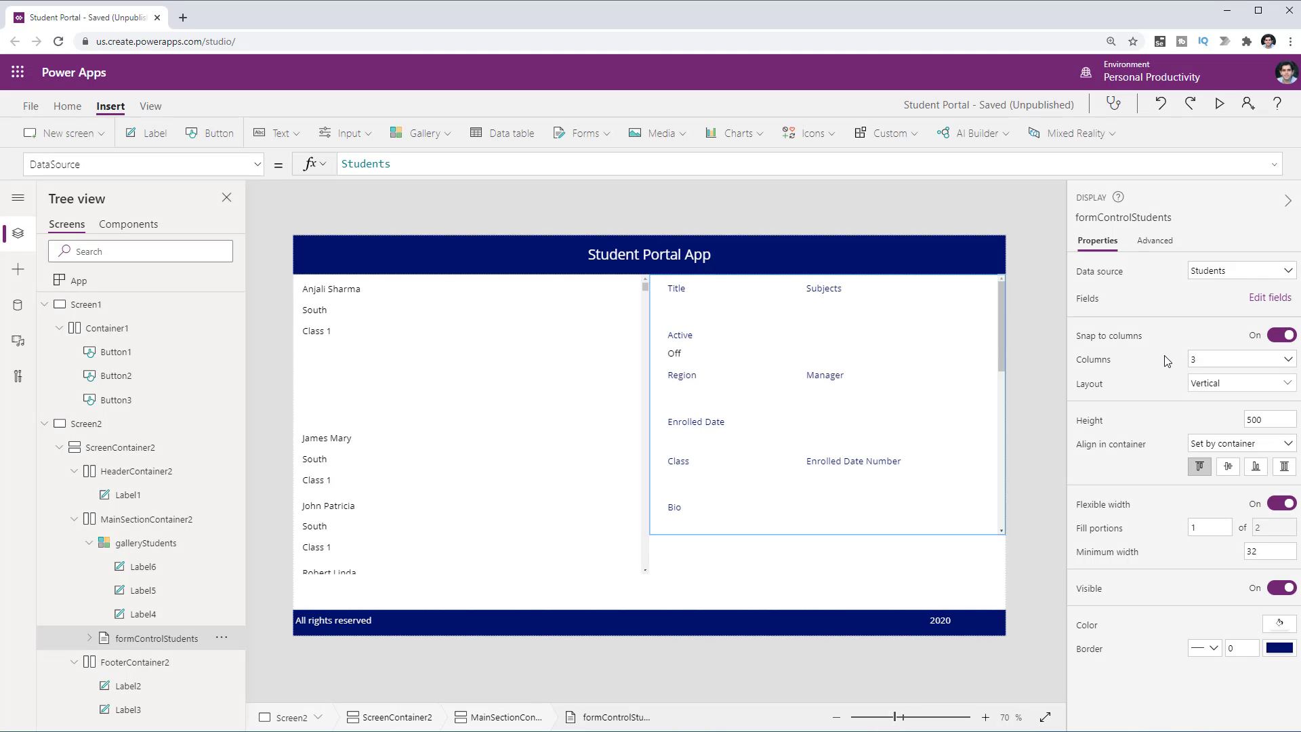
# Edit the form's fields to show ID first, followed by Title, Subjects, Active, Region, Manager, Enrolled Date and Class
pyautogui.click(1267, 299)
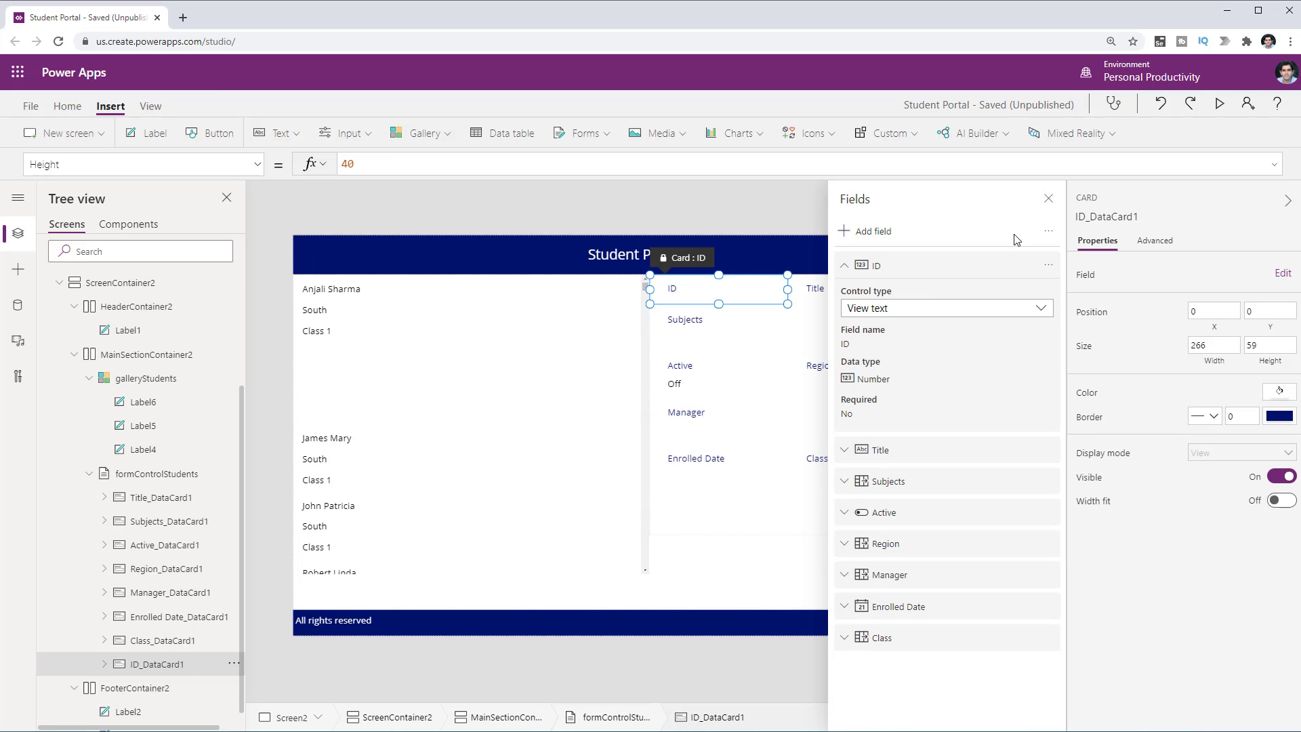
pyautogui.click(1048, 198)
pyautogui.click(1006, 480)
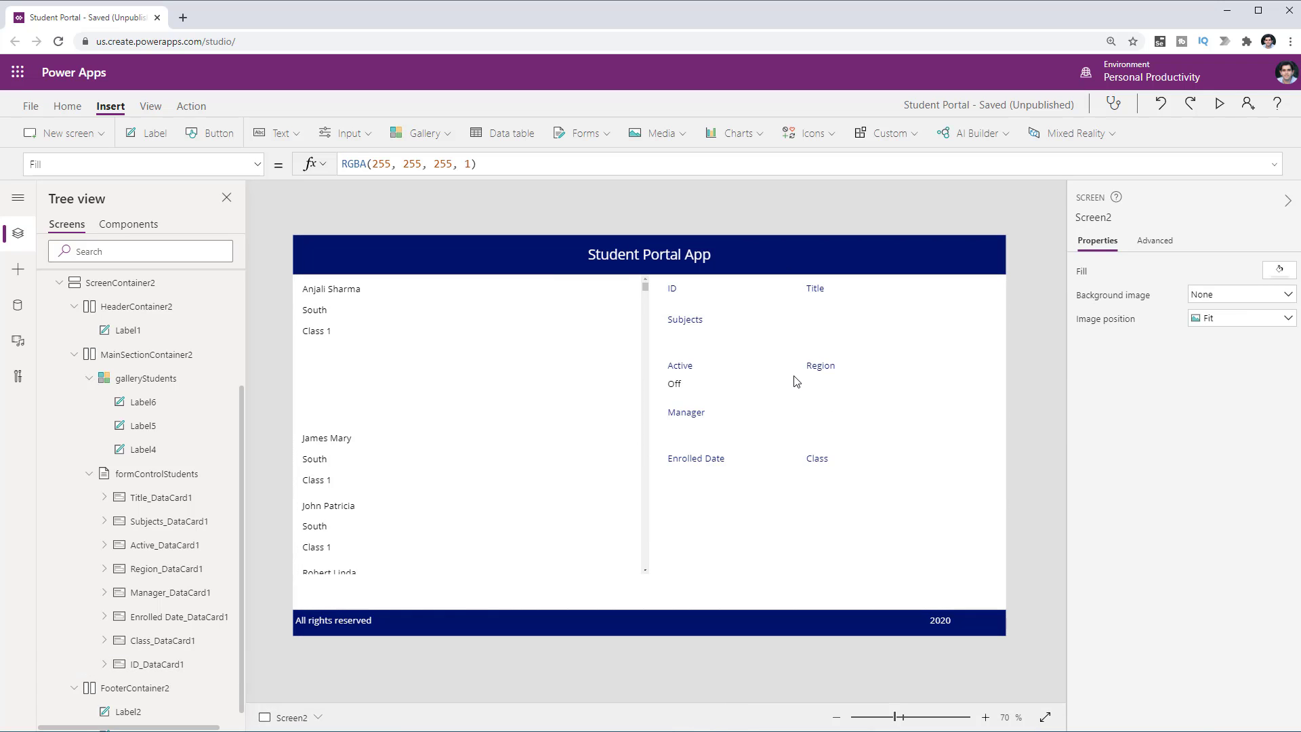
# Set the Item property of formControlStudents to galleryStudents.Selected
pyautogui.click(750, 452)
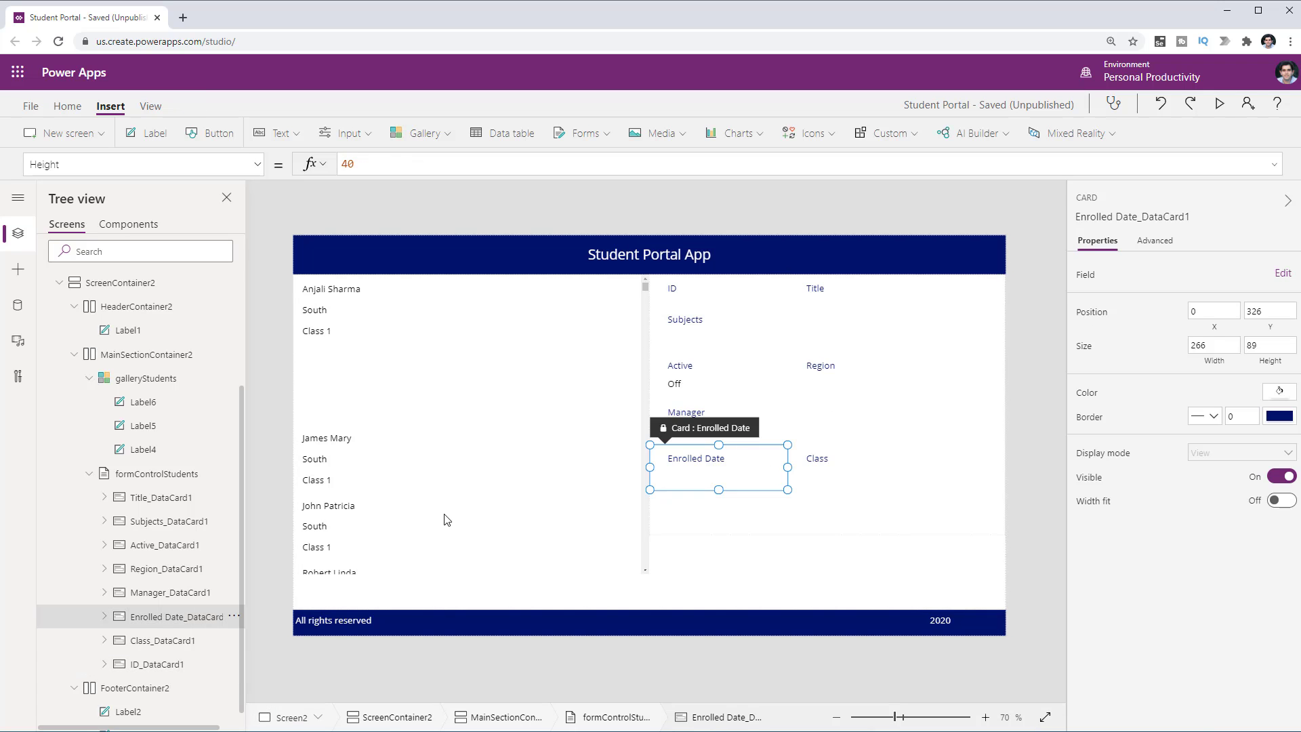
pyautogui.click(157, 478)
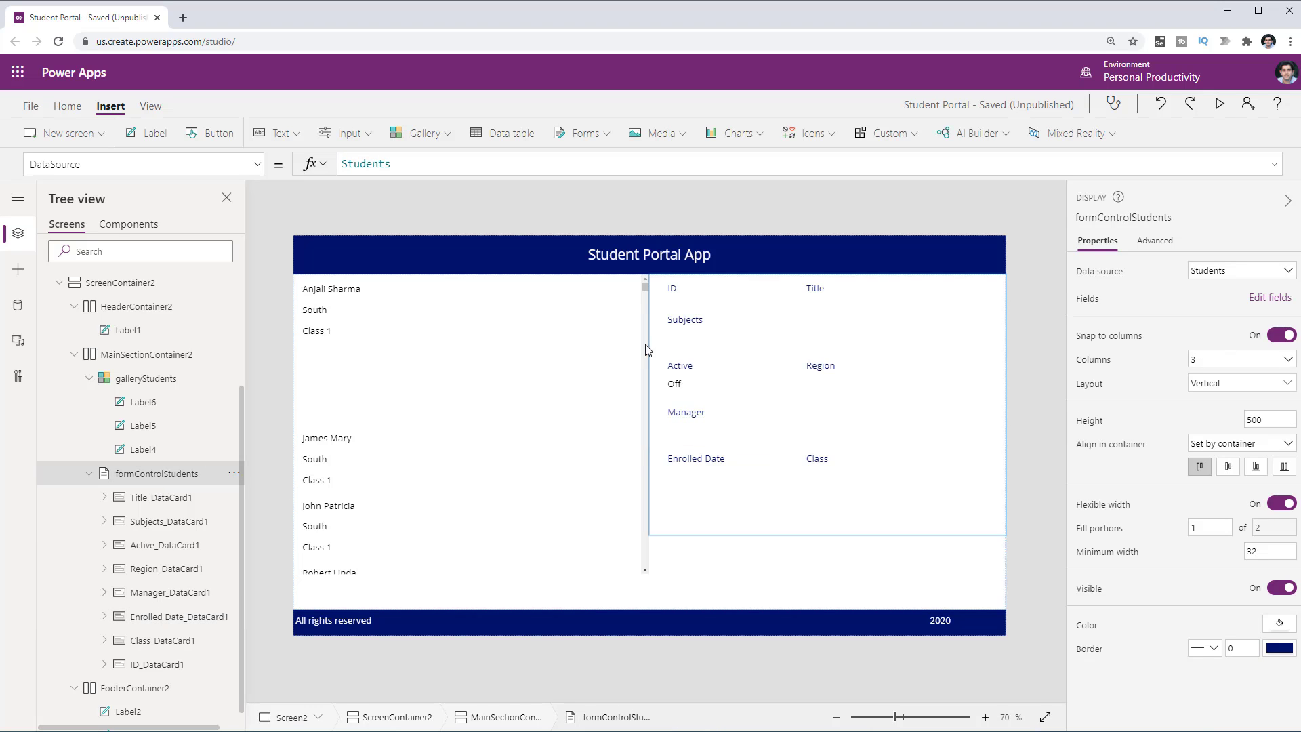
pyautogui.click(1157, 242)
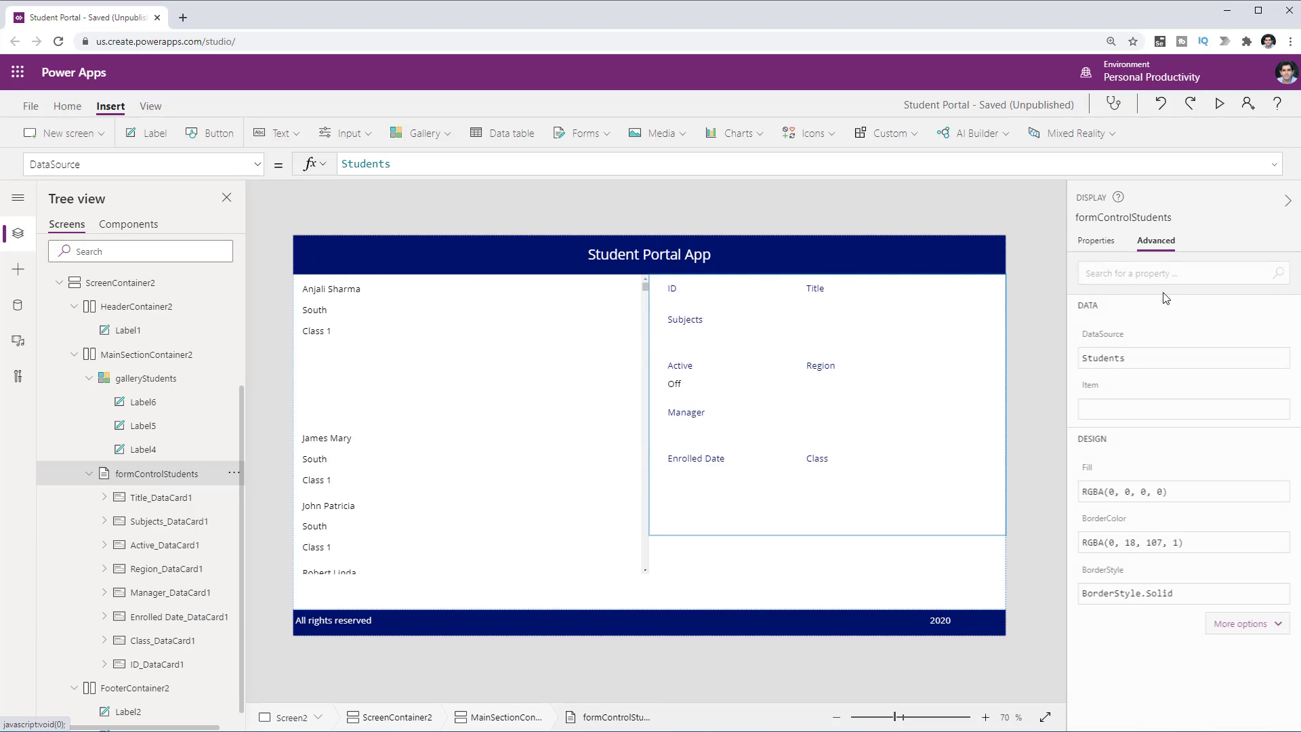
pyautogui.click(1113, 410)
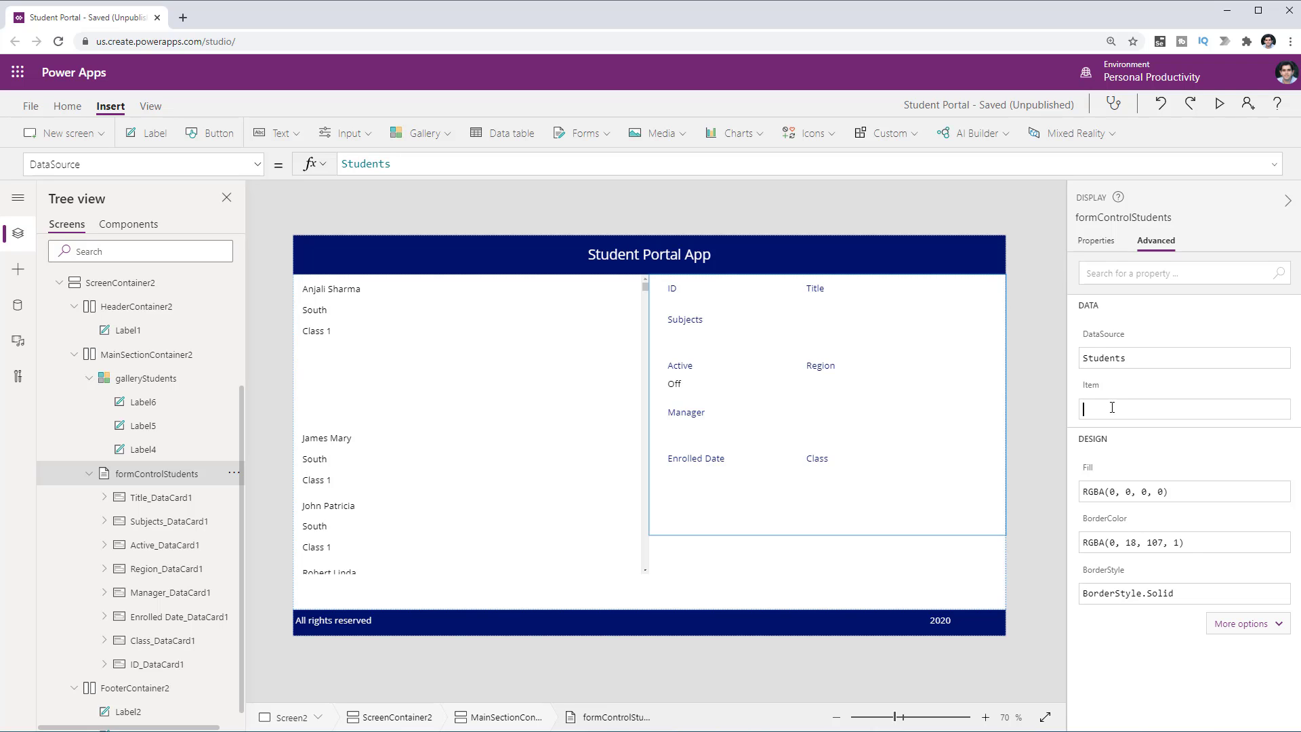
pyautogui.write('gallery')
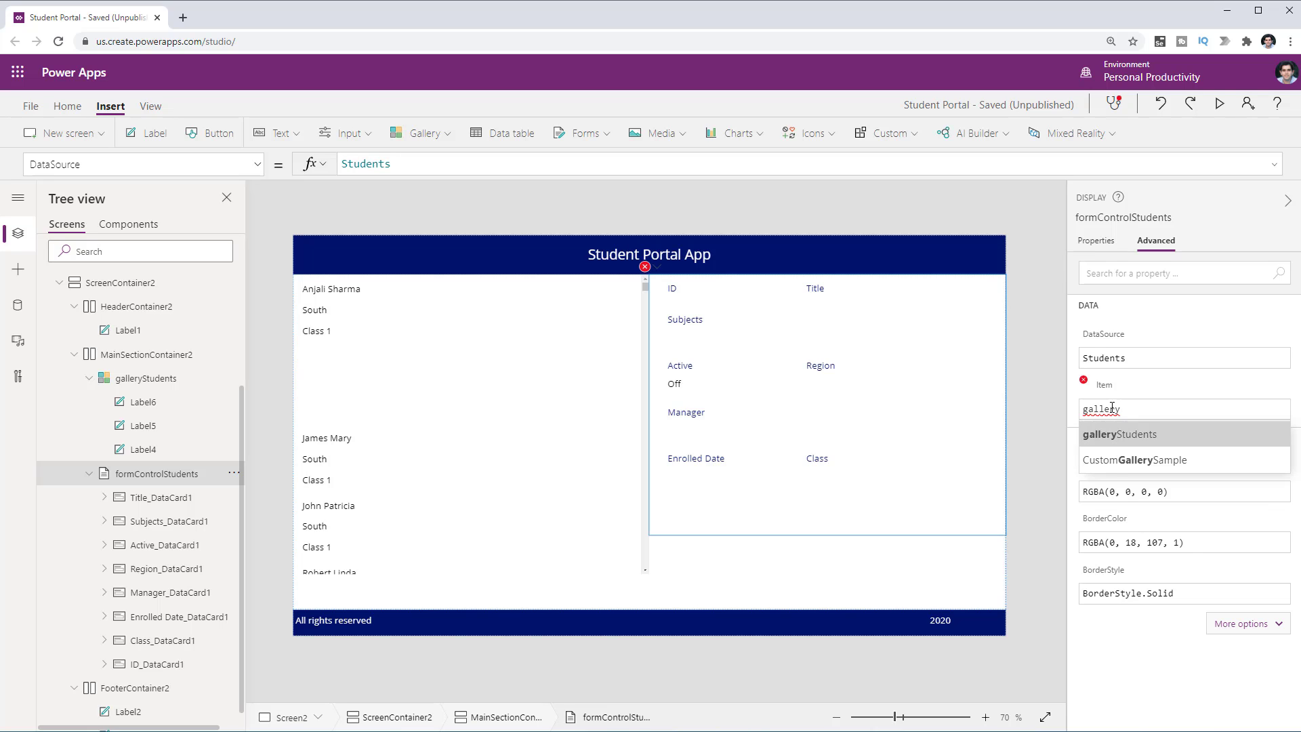
pyautogui.press('Tab')
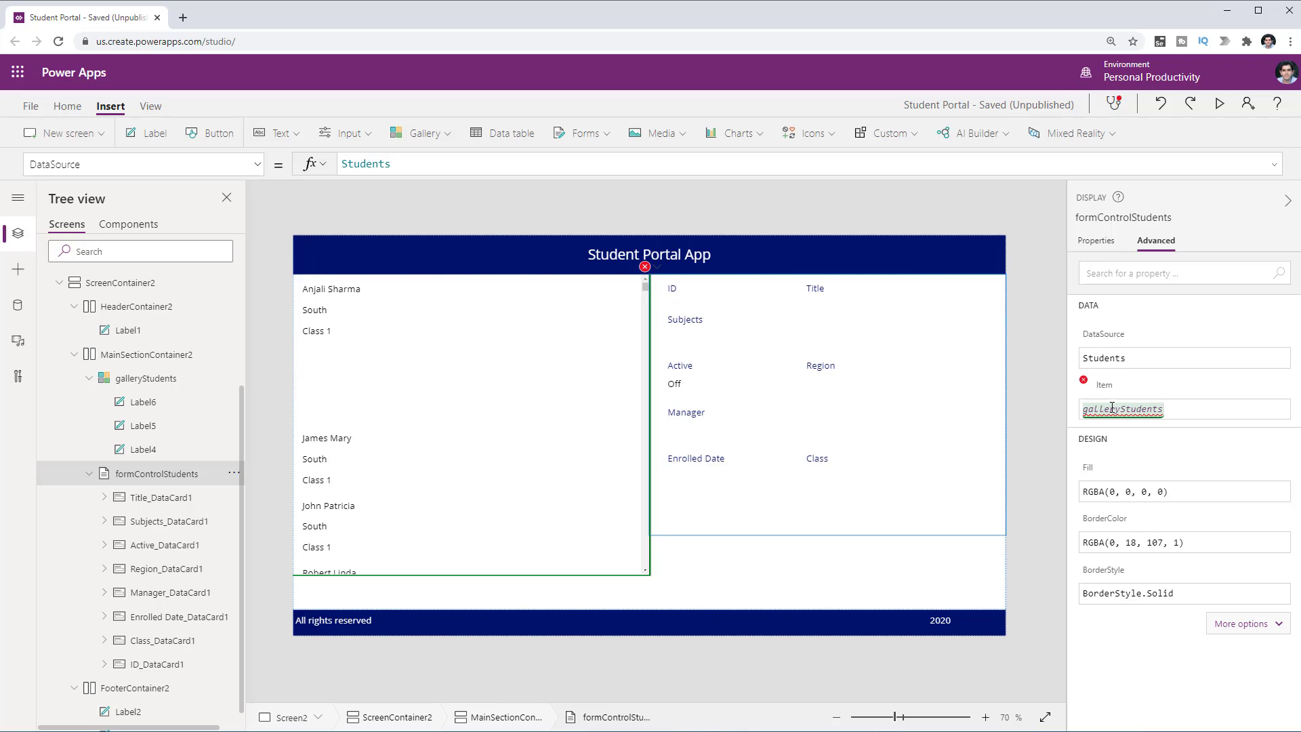
pyautogui.write('.Selected')
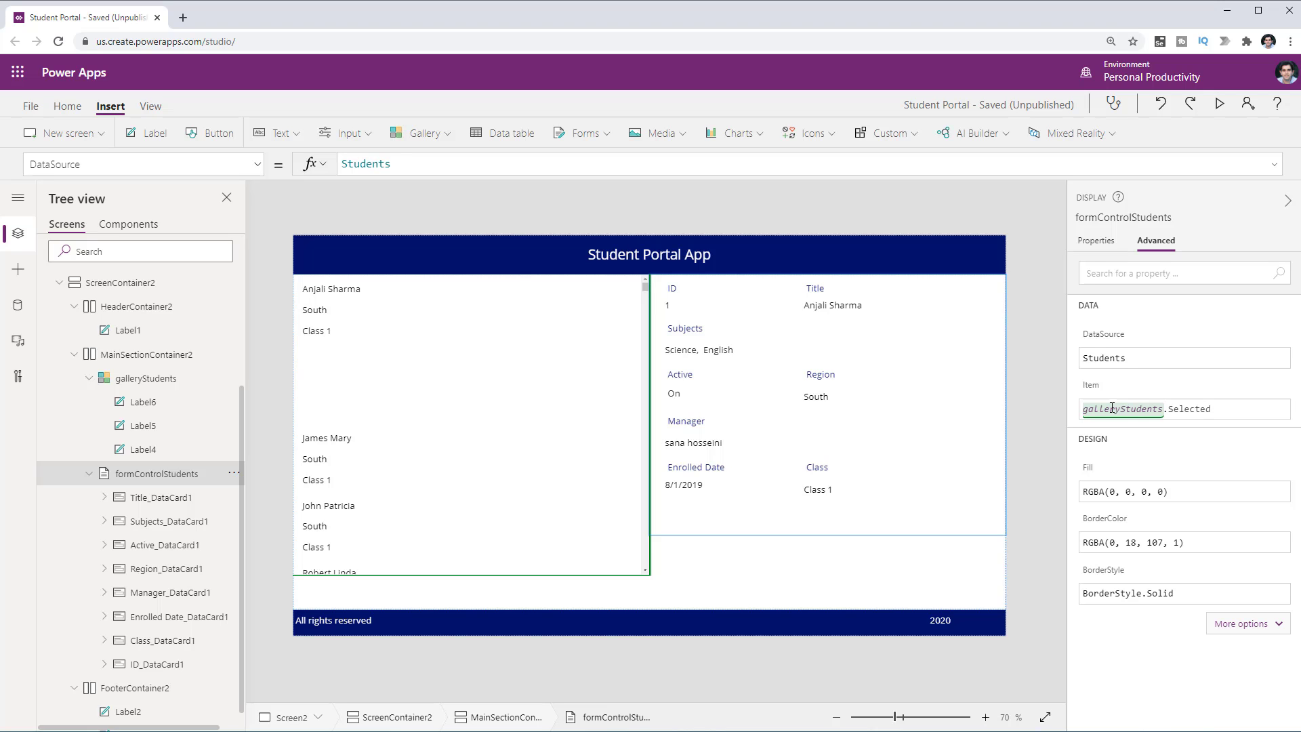
# Collapse the gallery and form nodes in the tree and set the fill portions of formControlStudents to 2
pyautogui.click(211, 355)
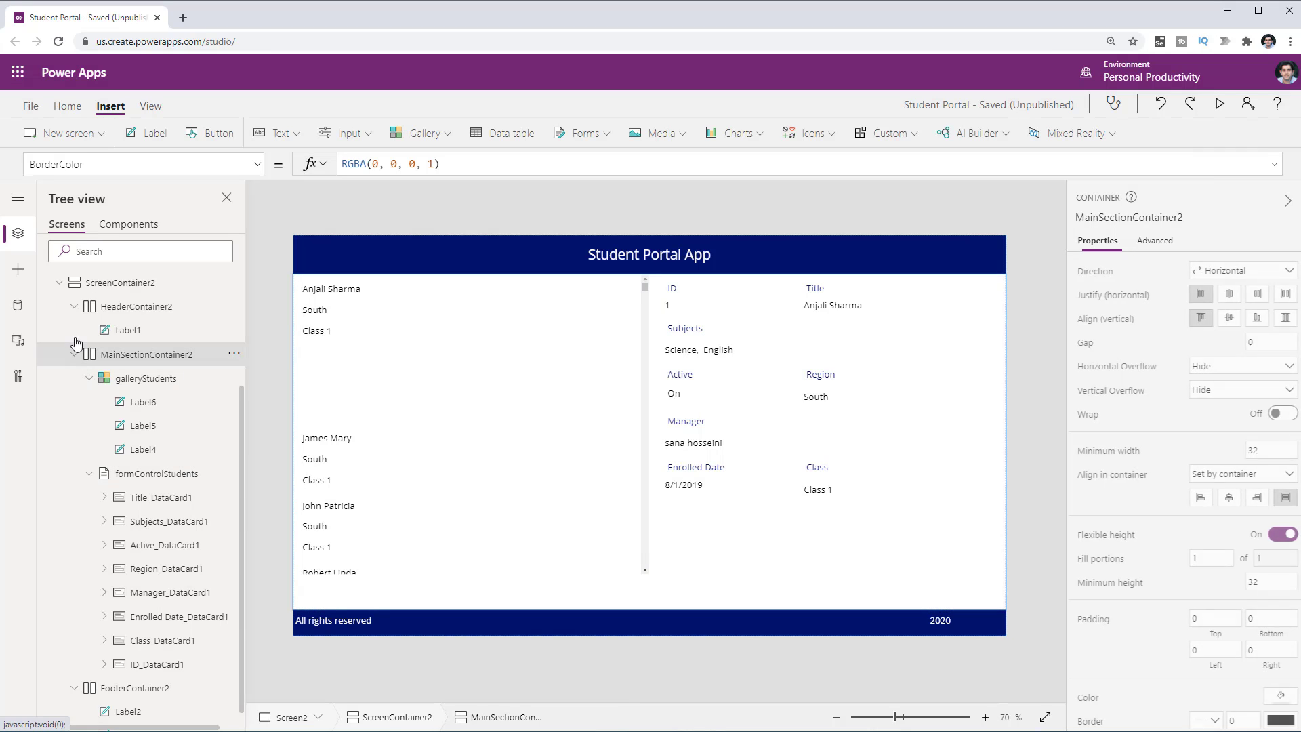
pyautogui.click(88, 379)
pyautogui.click(89, 449)
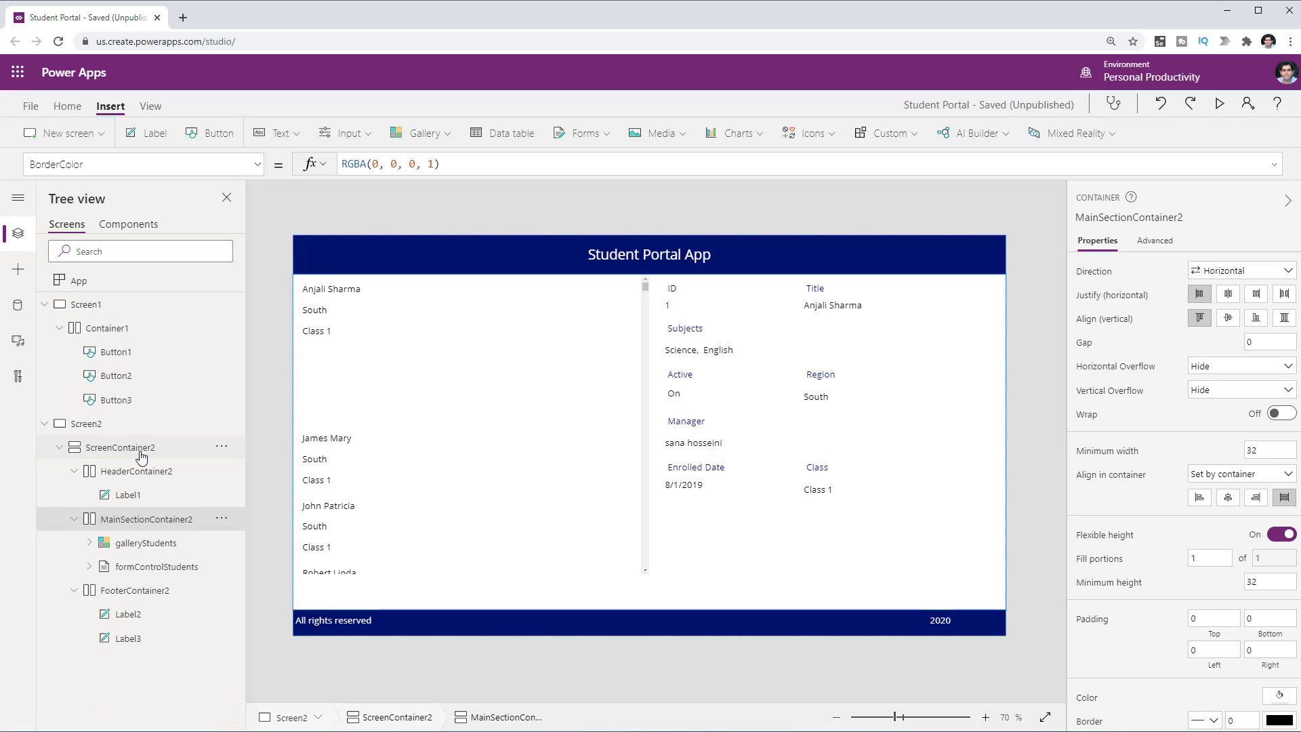
pyautogui.click(135, 542)
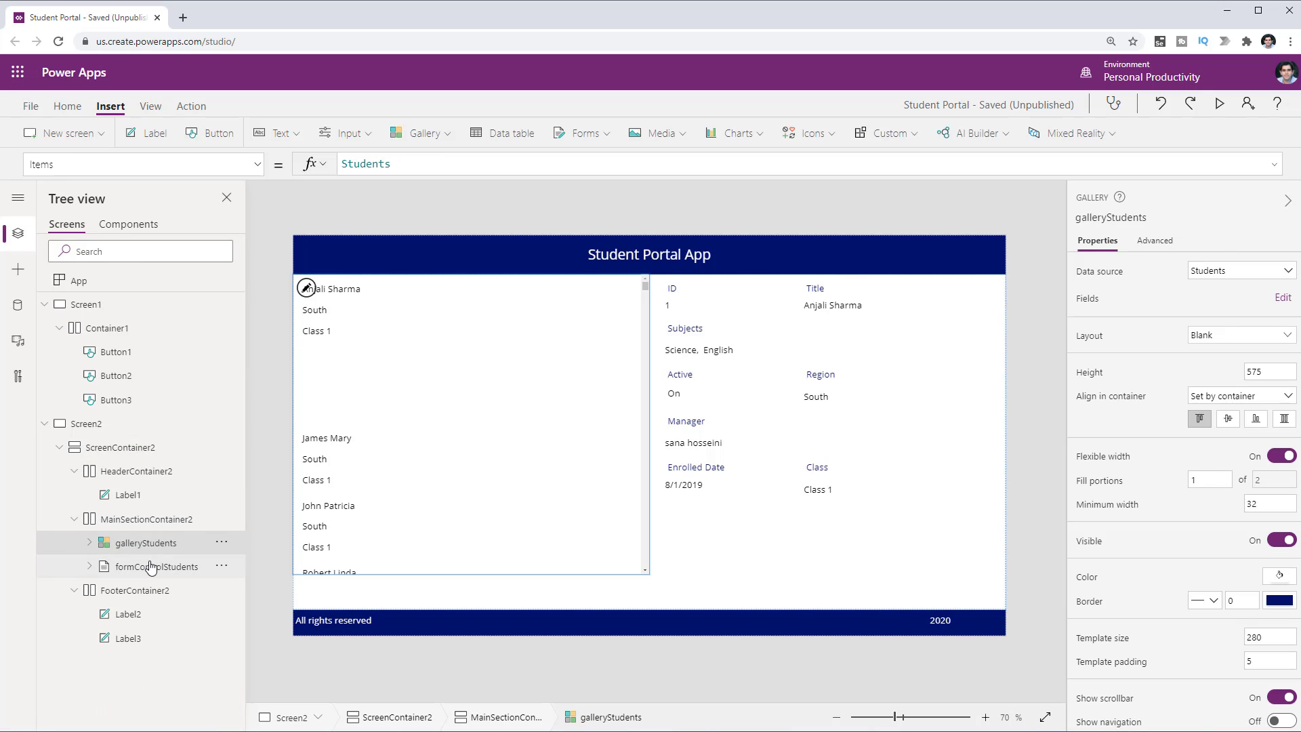
pyautogui.click(147, 566)
pyautogui.click(150, 543)
pyautogui.click(160, 568)
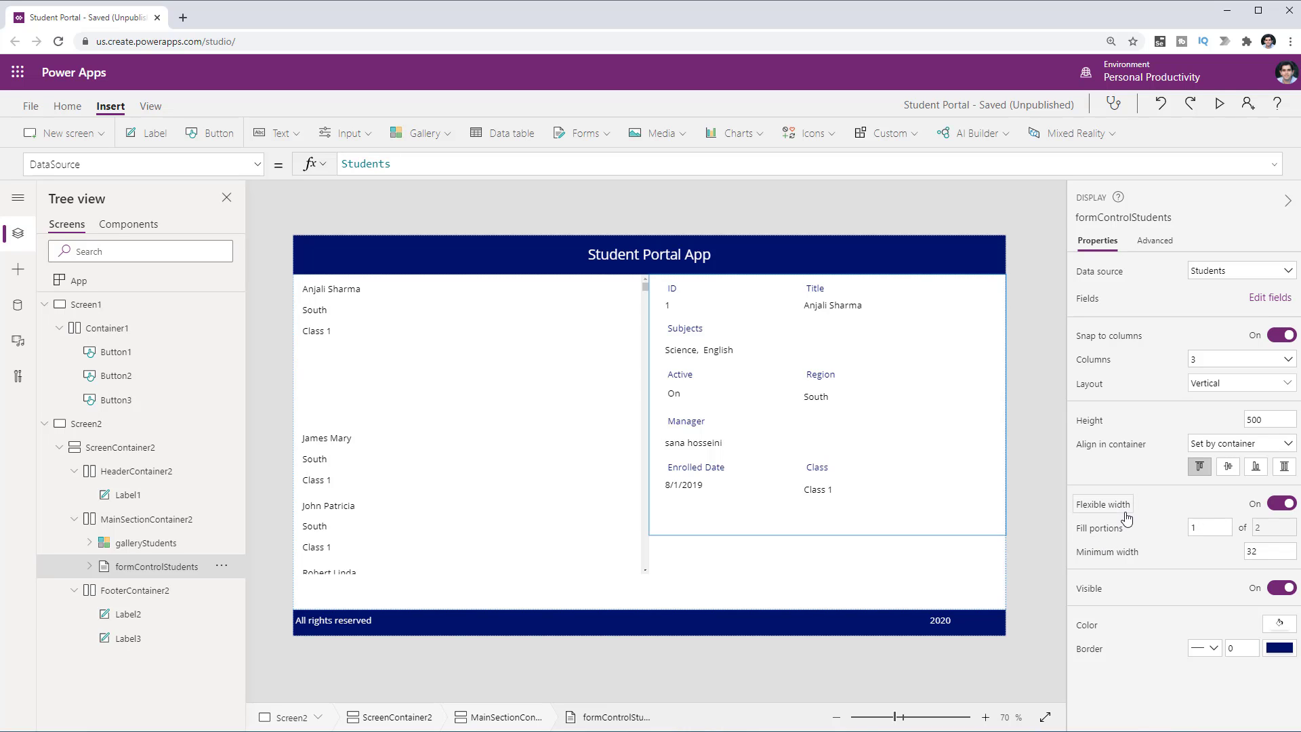
pyautogui.click(1199, 526)
pyautogui.write('2')
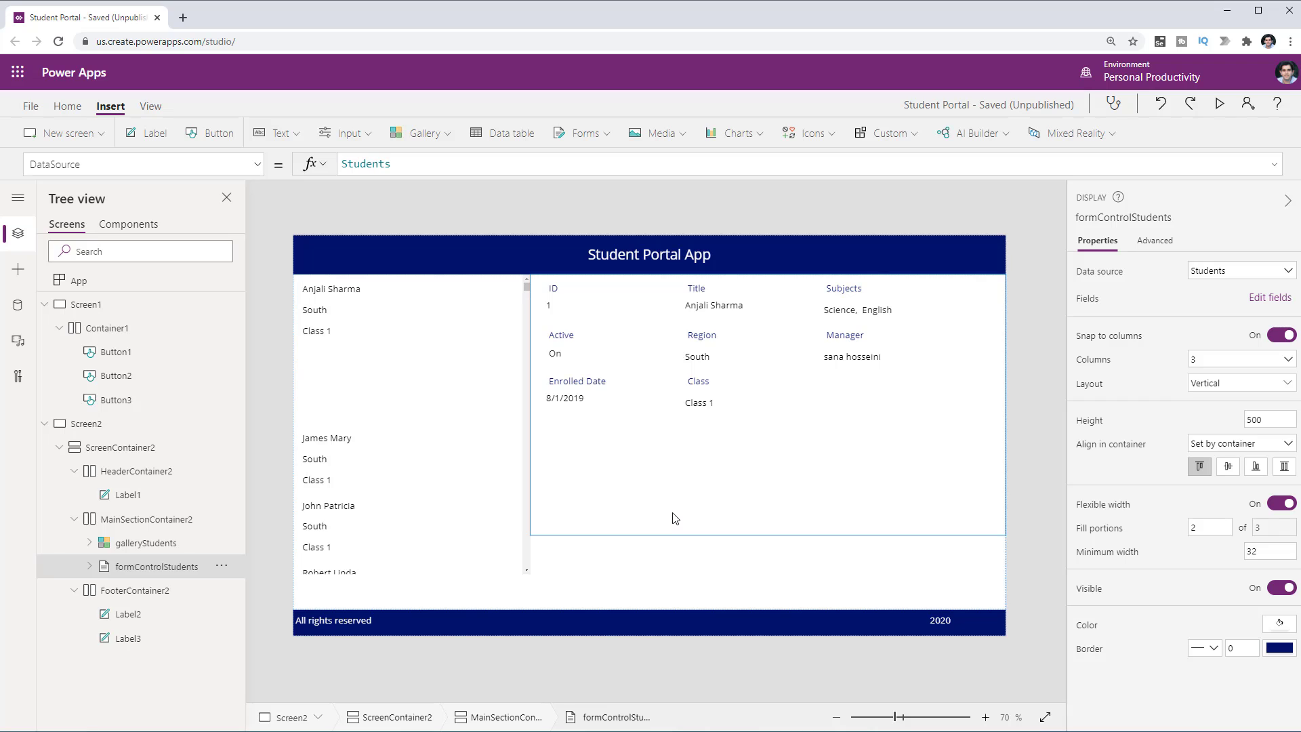
# Turn on wrapping for MainSectionContainer2
pyautogui.click(112, 546)
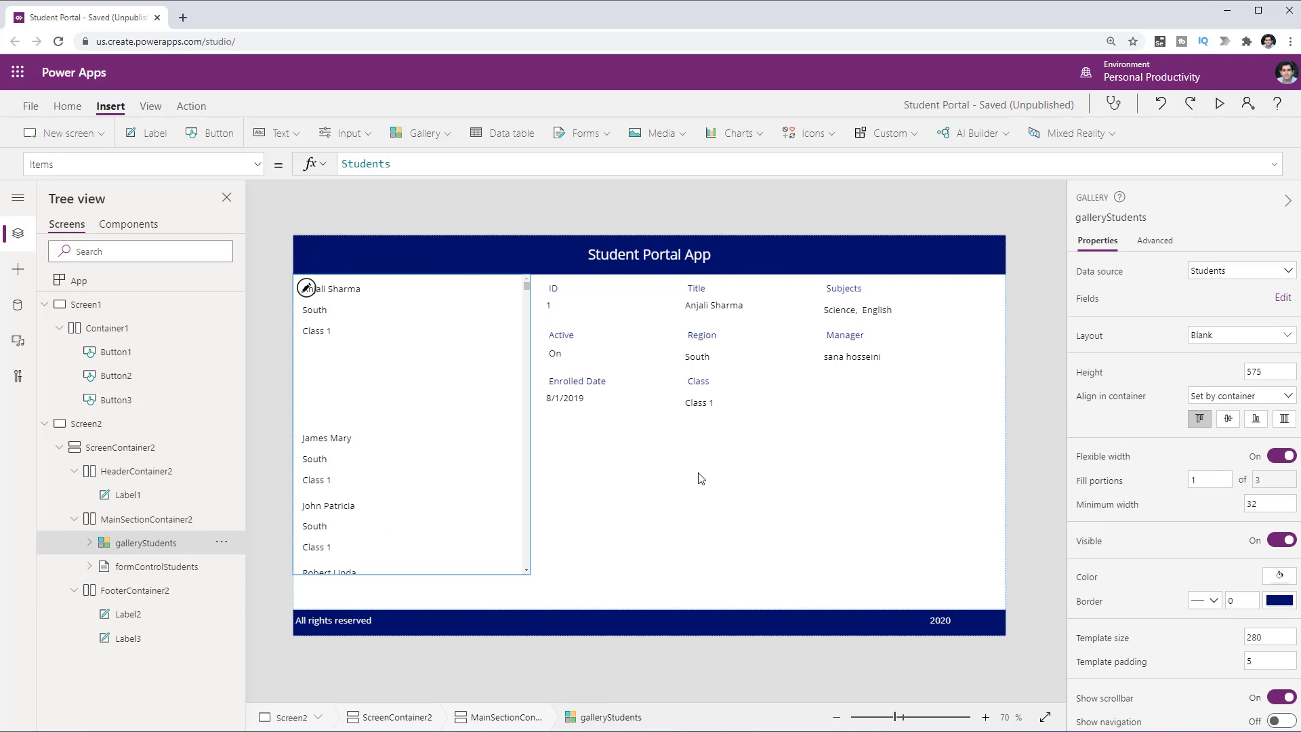
pyautogui.click(126, 522)
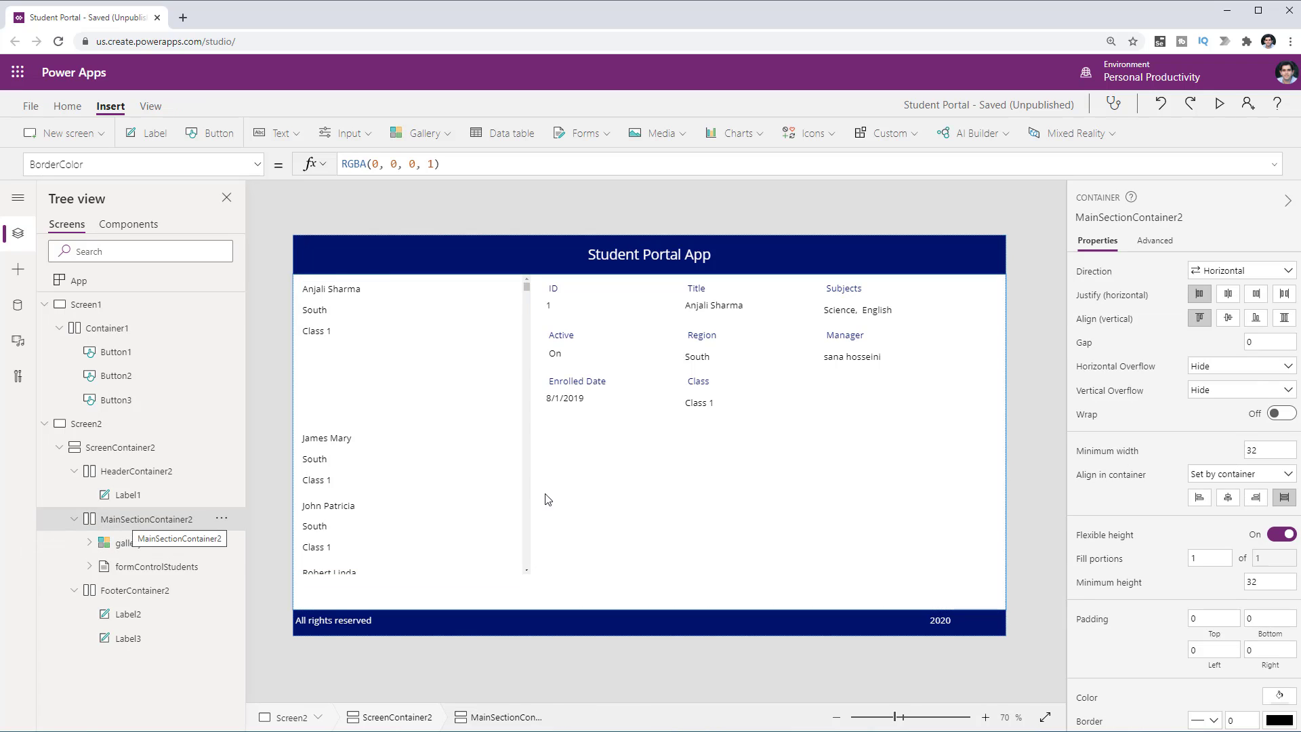
pyautogui.click(1281, 415)
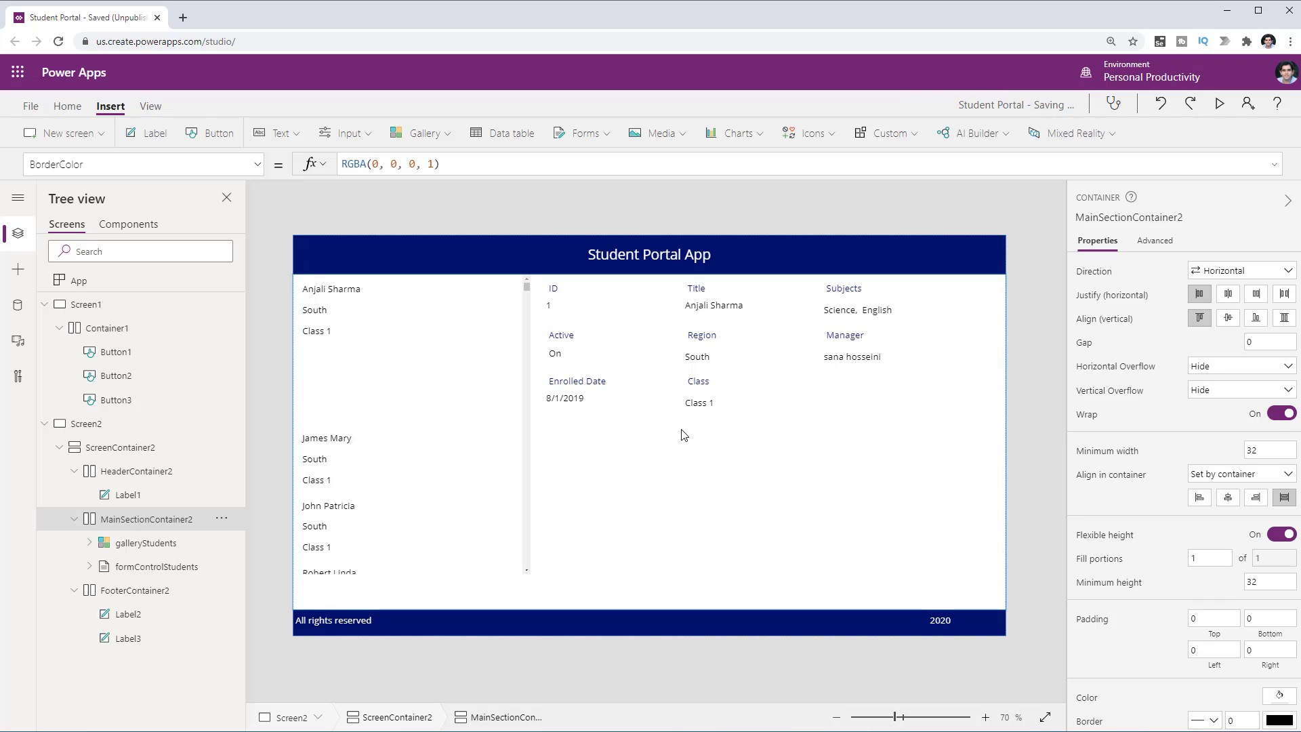
# Set the minimum width of galleryStudents to 250
pyautogui.click(131, 551)
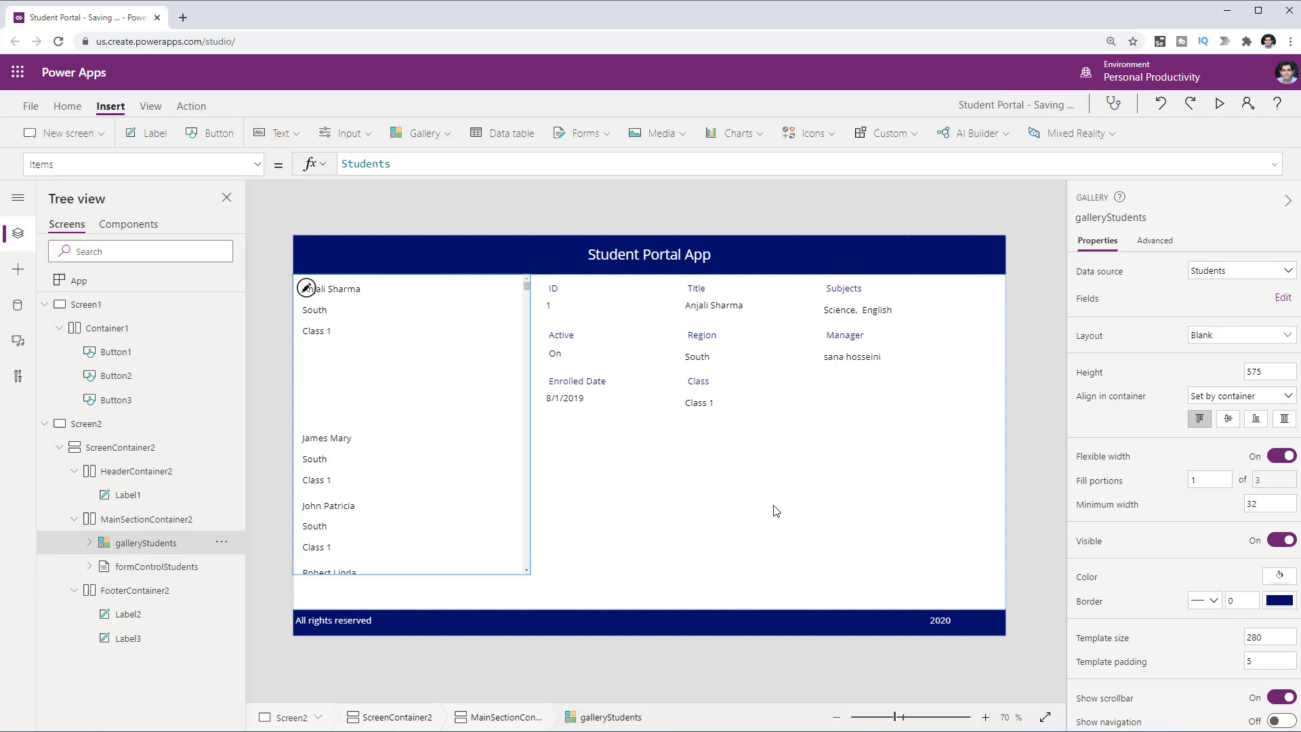
pyautogui.click(1257, 506)
pyautogui.write('2')
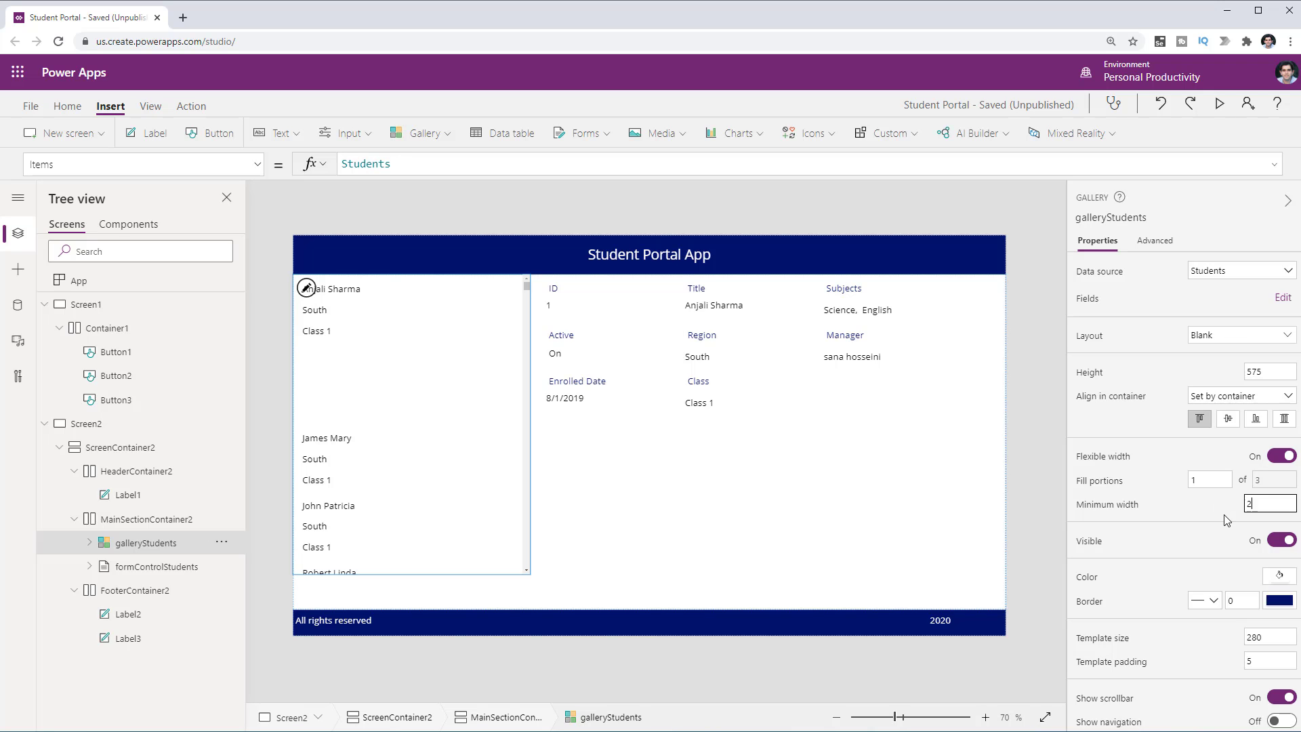
pyautogui.write('50')
pyautogui.click(152, 524)
pyautogui.click(170, 543)
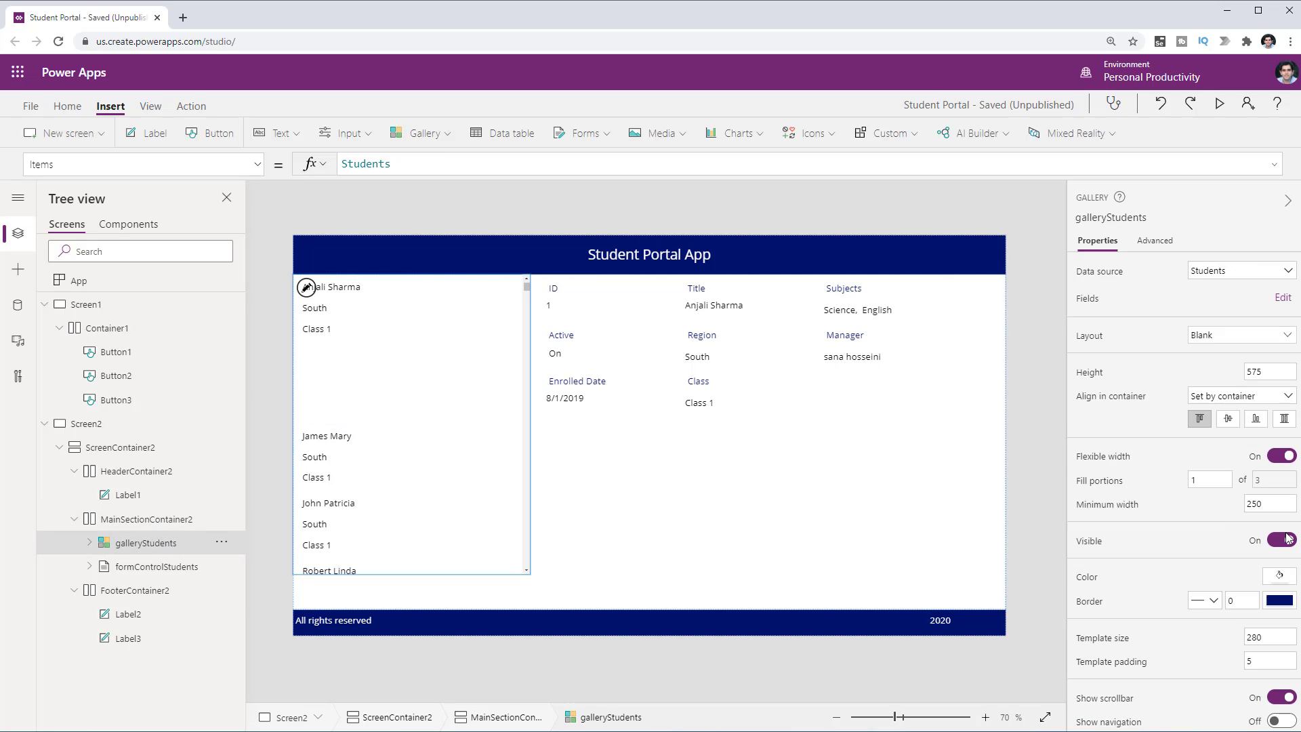
# Set the minimum width of formControlStudents to 250
pyautogui.click(154, 560)
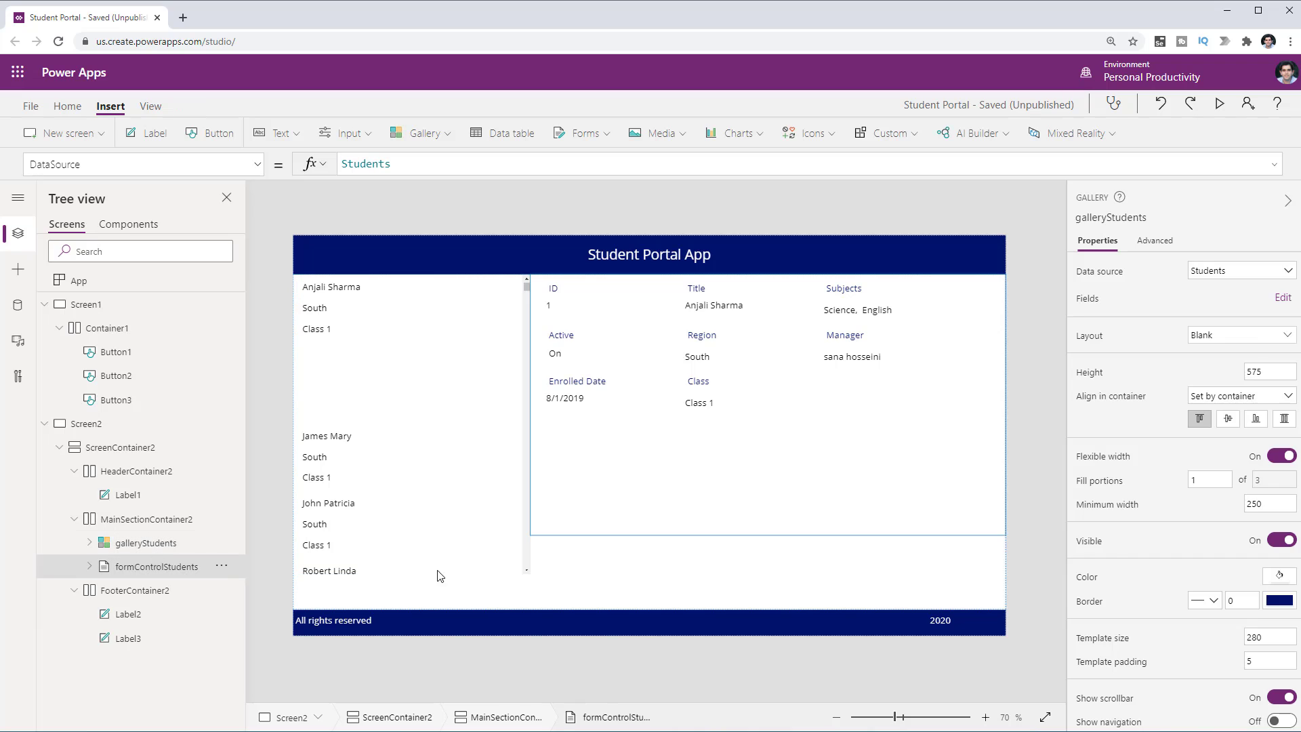
pyautogui.click(1247, 551)
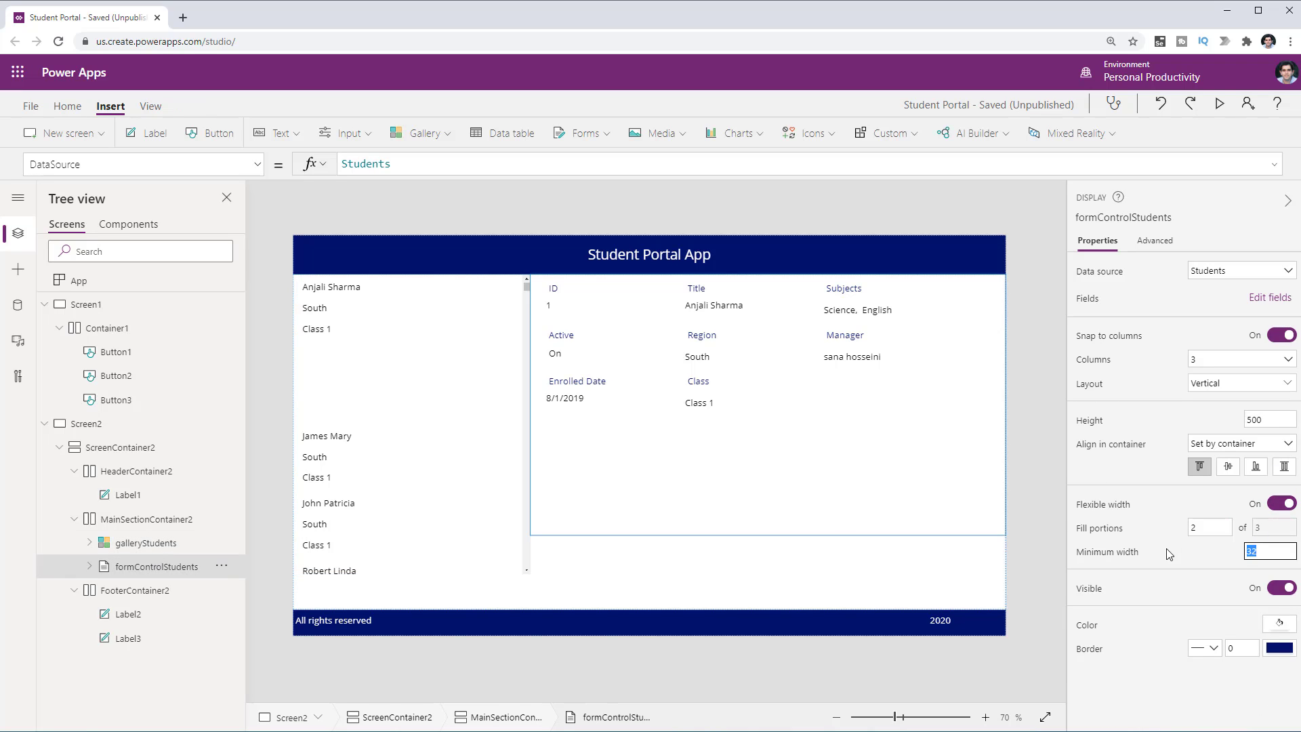
pyautogui.write('250')
pyautogui.click(1157, 486)
# Preview the app and resize the browser window to narrow, wide and shorter sizes to examine how the gallery and form adapt
pyautogui.click(181, 524)
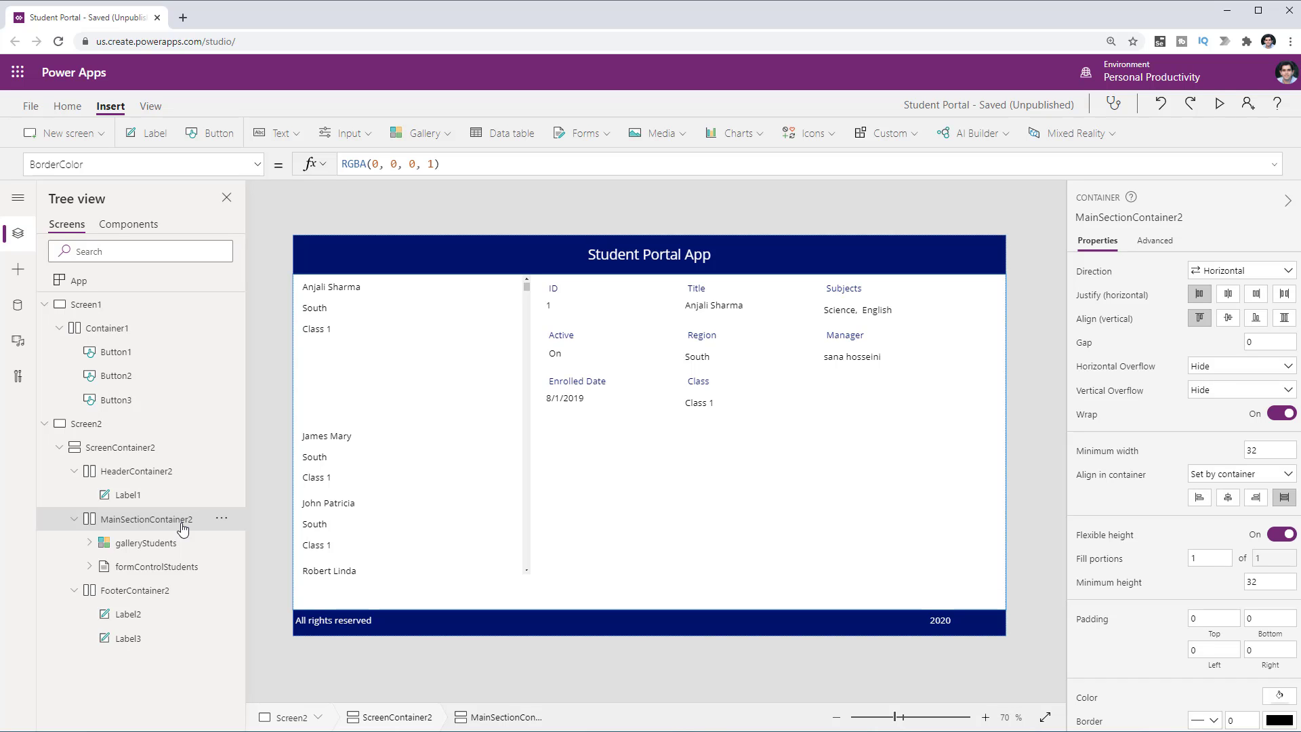
pyautogui.press('F5')
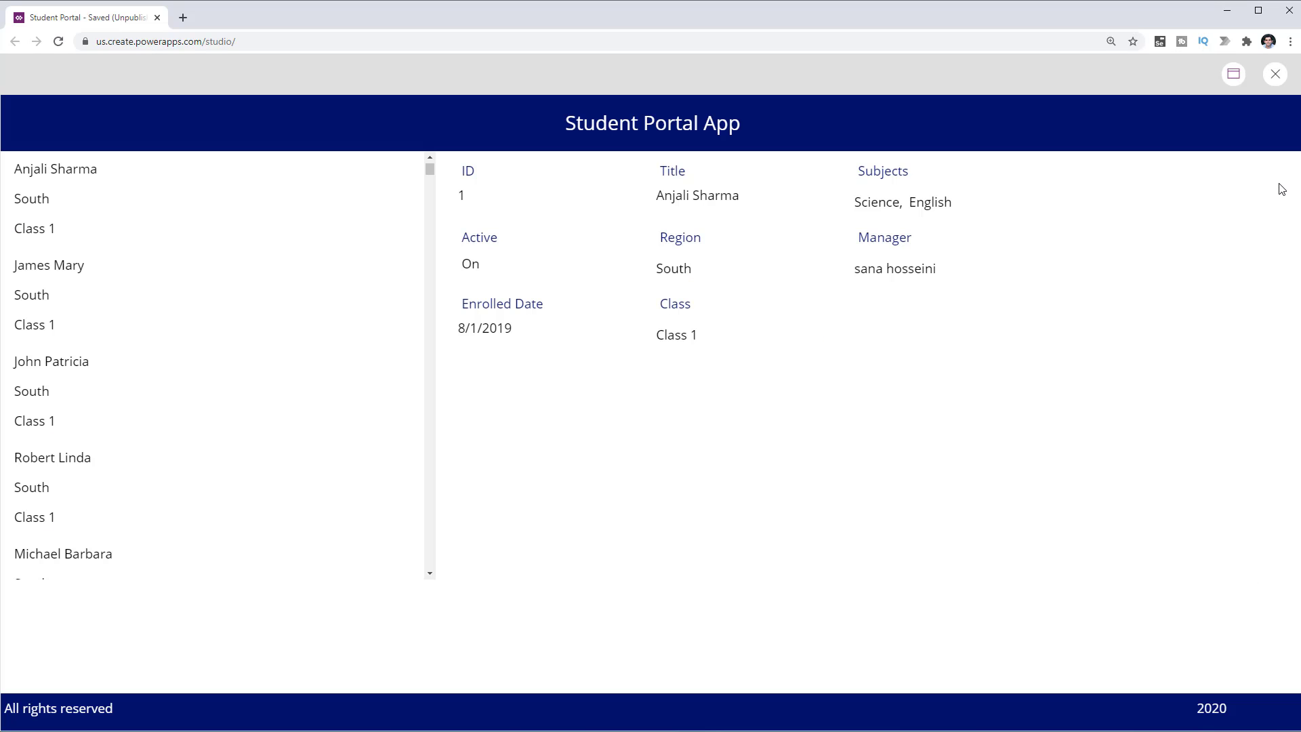
pyautogui.moveTo(1298, 198); pyautogui.dragTo(367, 288)
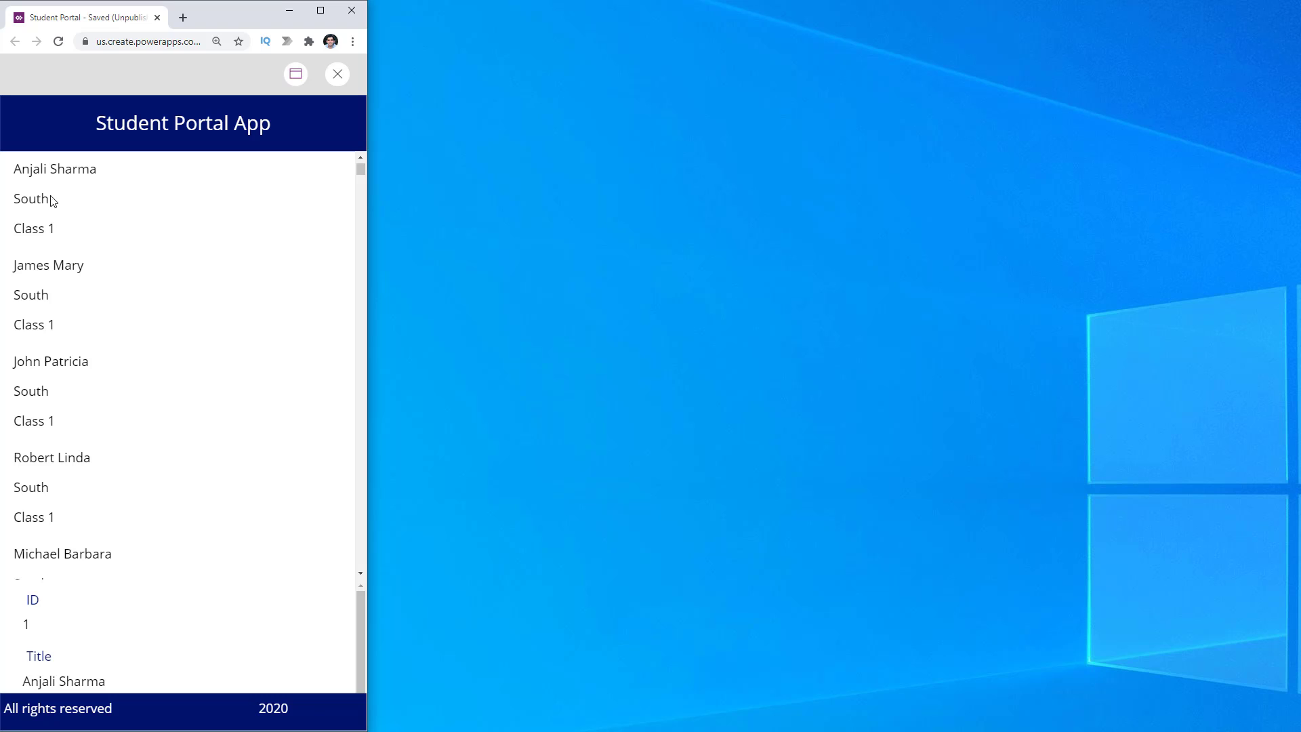
pyautogui.scroll(-5, 258, 619)
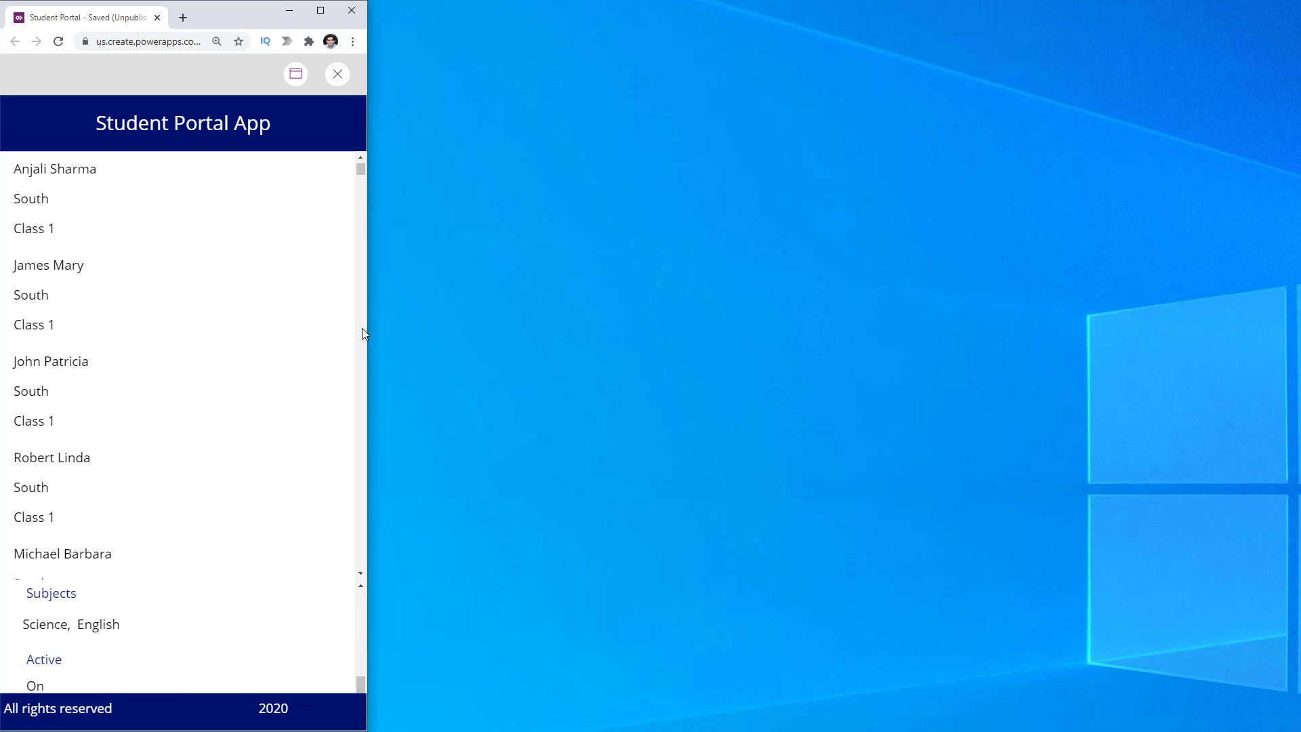
pyautogui.moveTo(366, 320); pyautogui.dragTo(1208, 297)
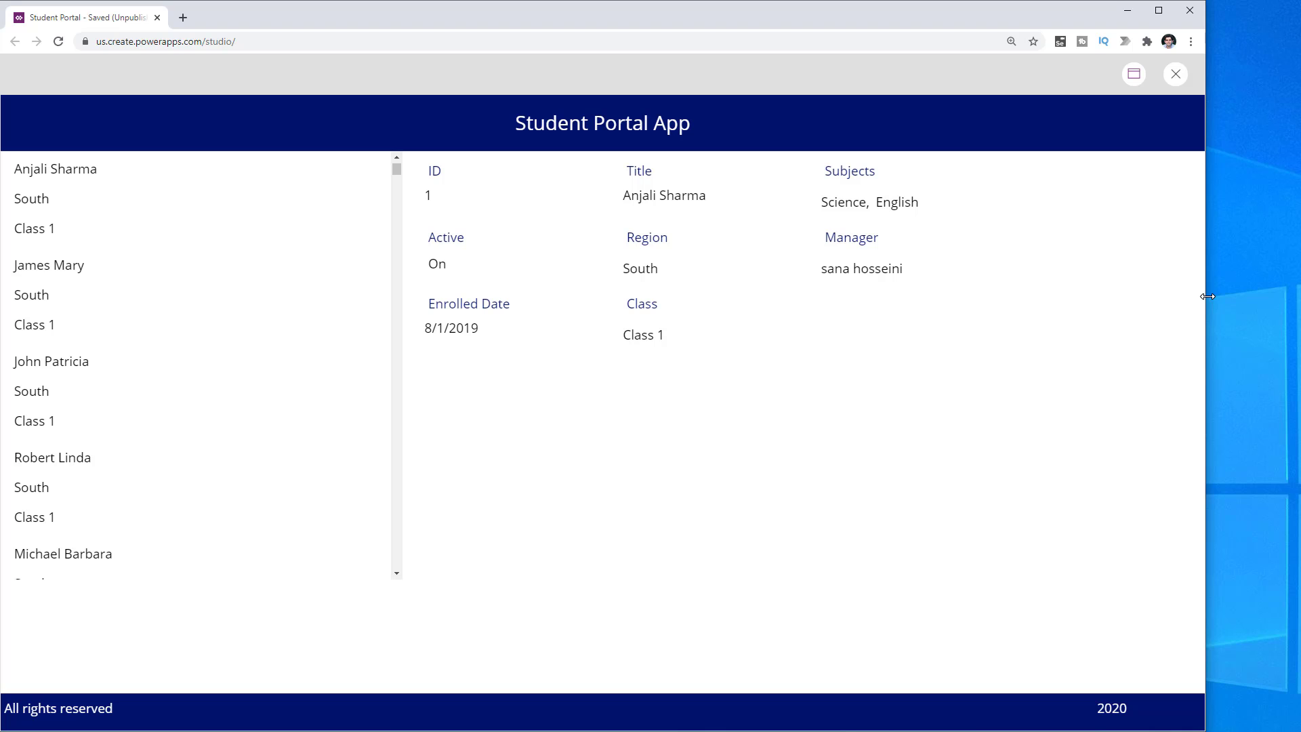
pyautogui.moveTo(1207, 296); pyautogui.dragTo(1299, 304)
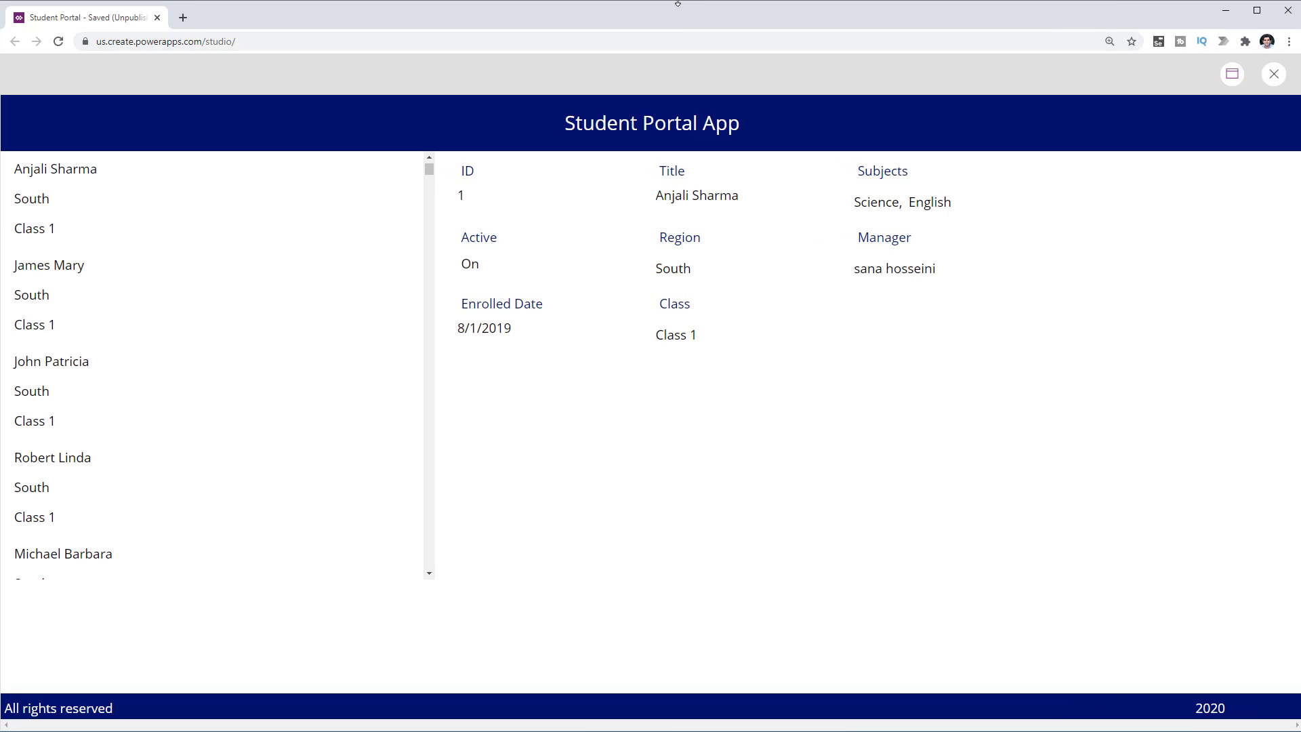
pyautogui.moveTo(678, 3)
pyautogui.mouseDown()
pyautogui.moveTo(665, 328)
pyautogui.moveTo(691, 4)
pyautogui.mouseUp()
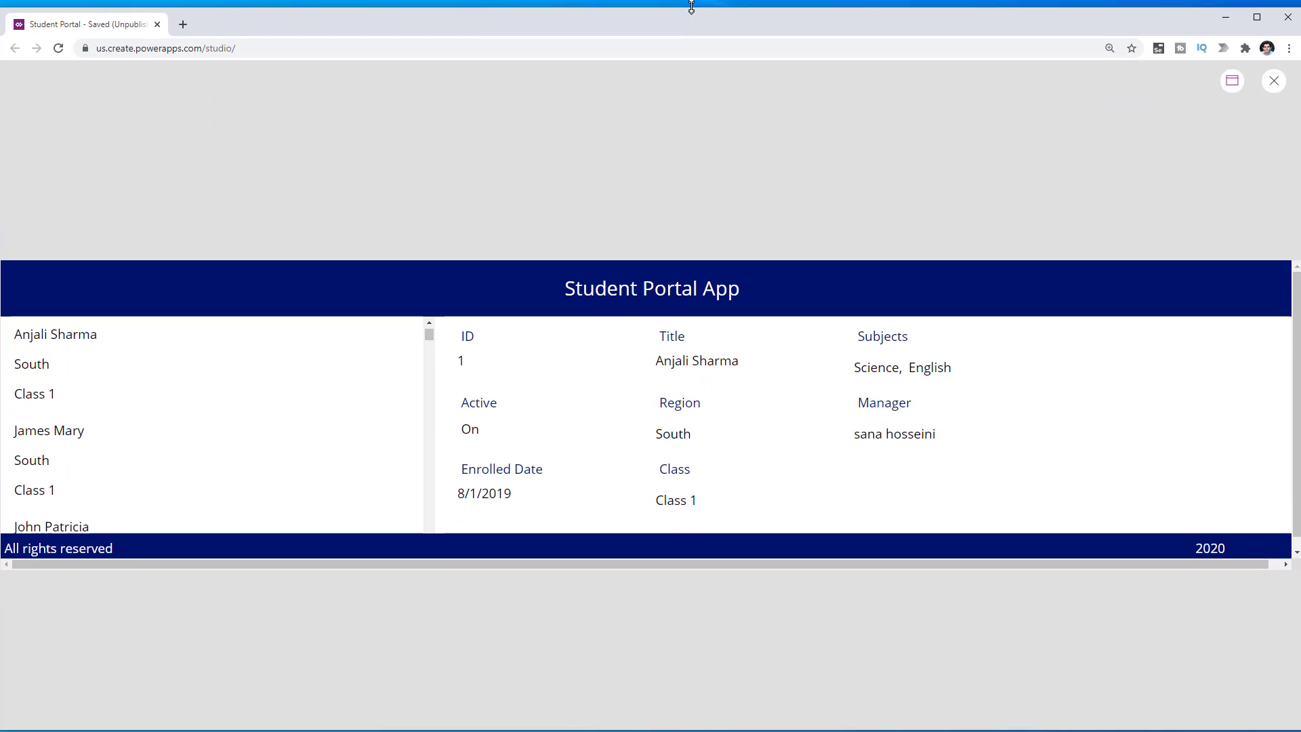
pyautogui.press('Escape')
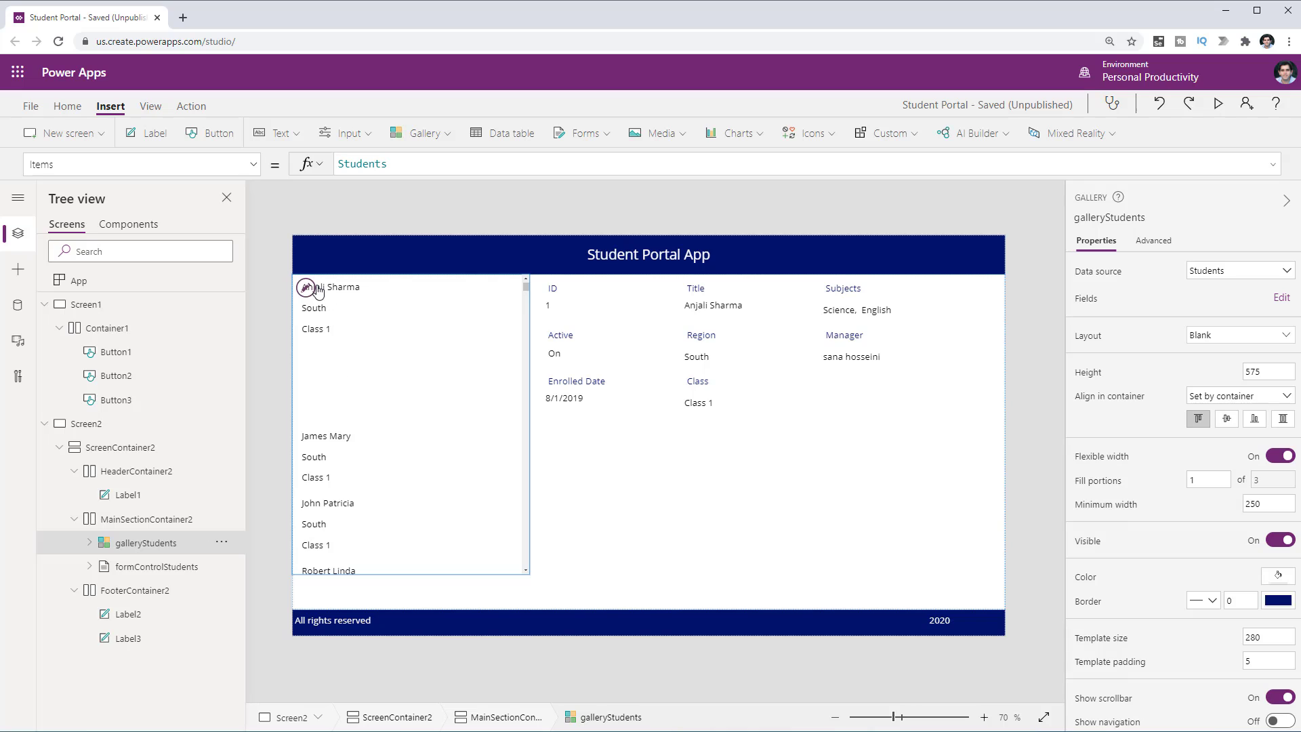
# Set the TemplateFill of galleryStudents to If(ThisItem.IsSelected,LightBlue,LightGray)
pyautogui.click(108, 170)
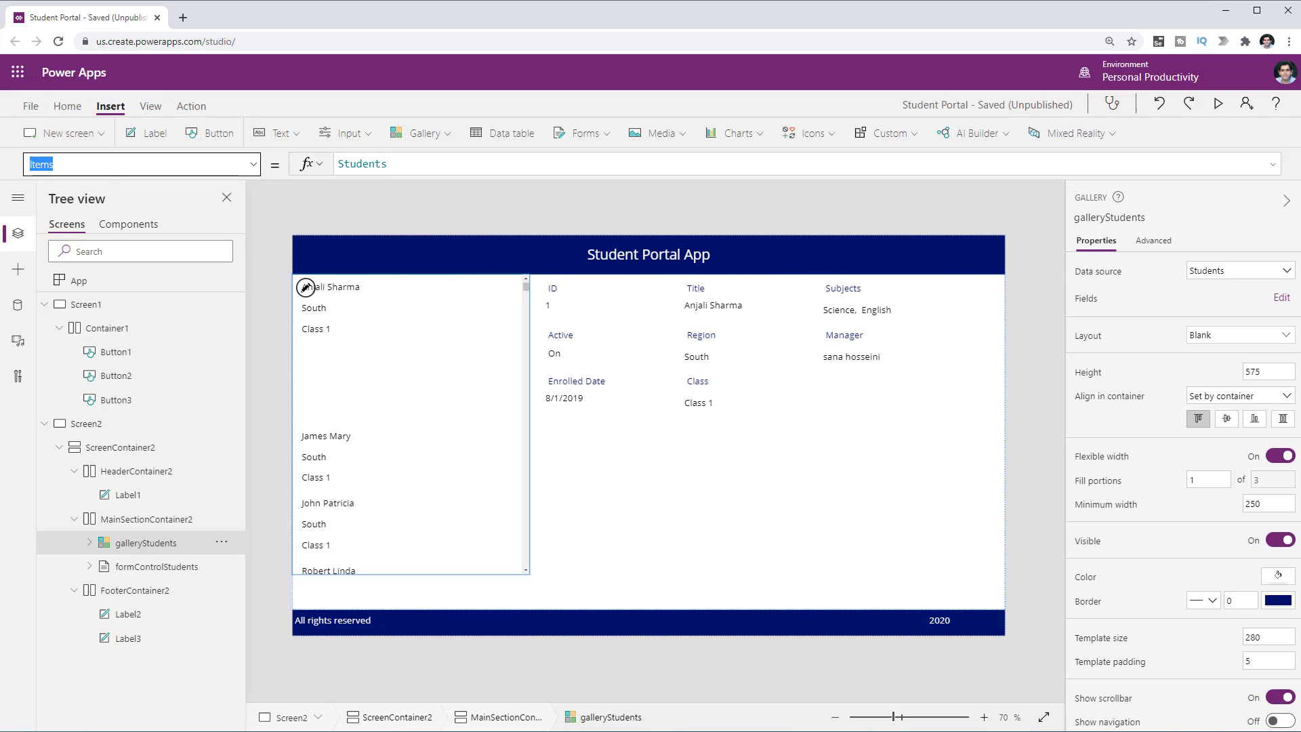
pyautogui.write('Template')
pyautogui.press('Return')
pyautogui.click(381, 170)
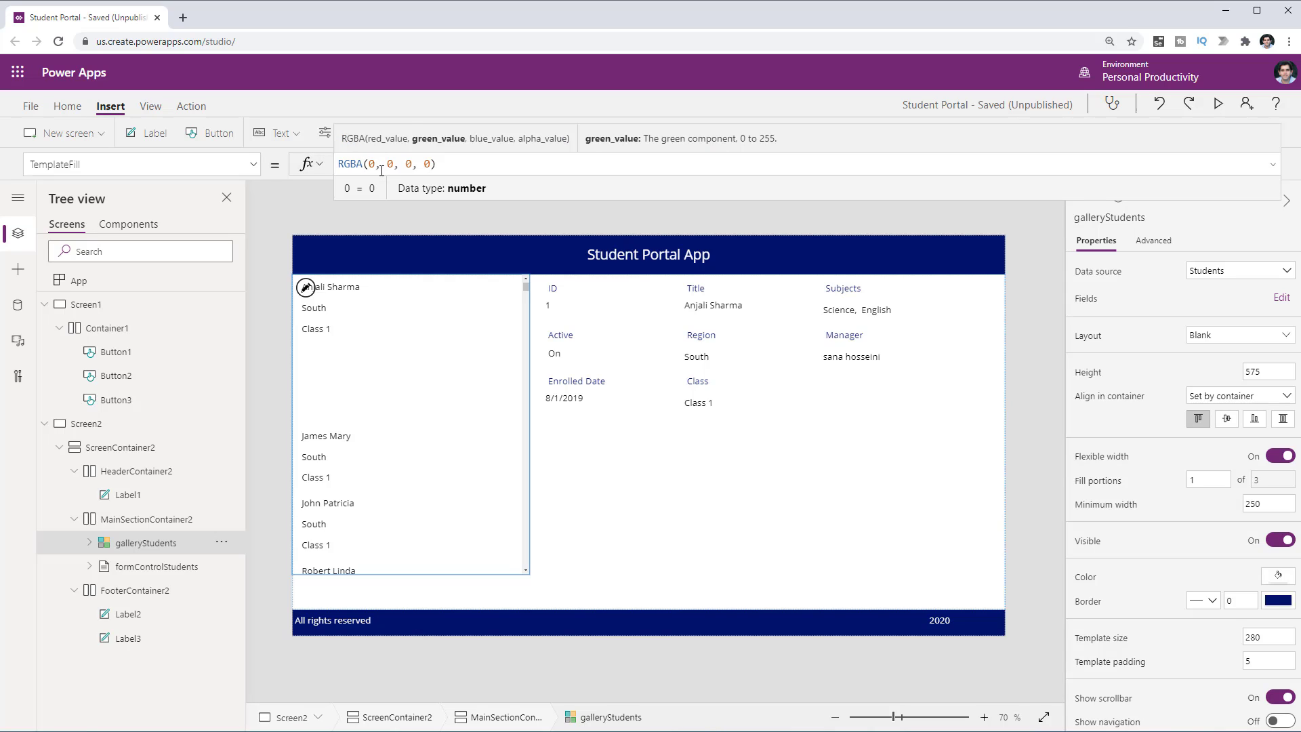
pyautogui.hotkey('ctrl', 'a')
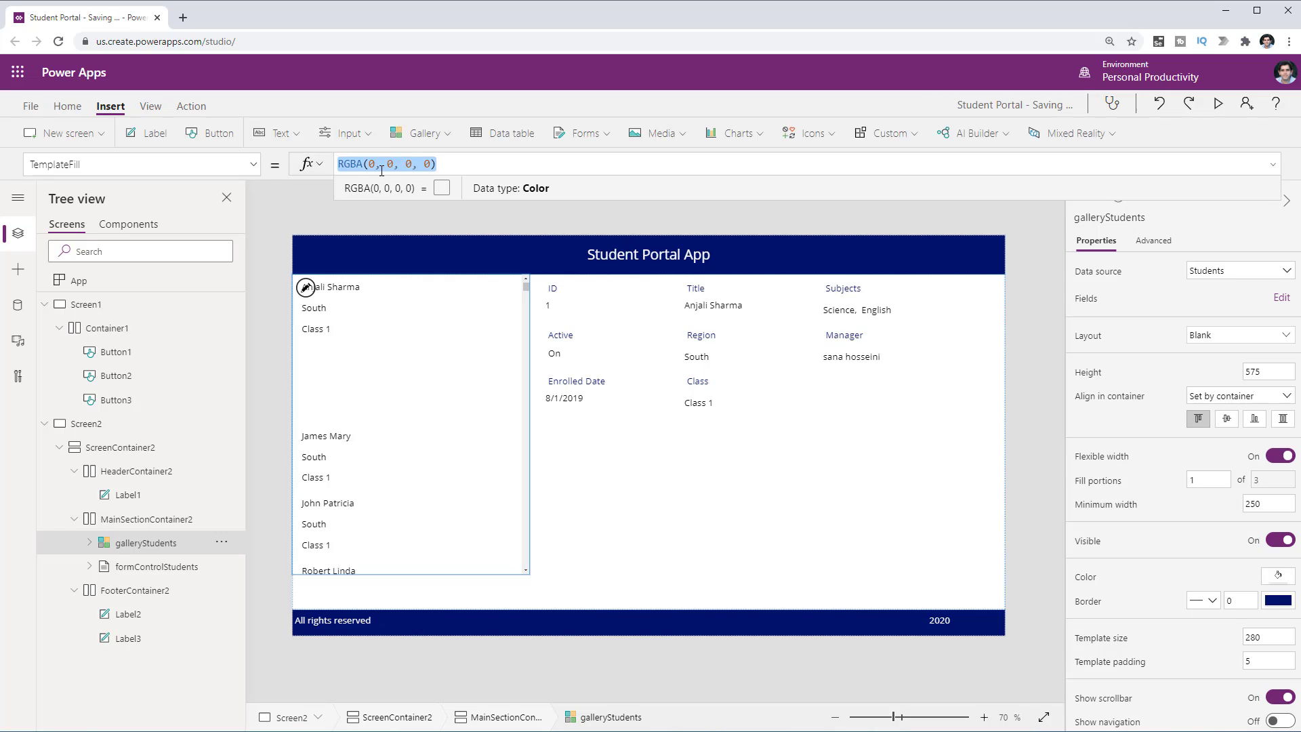
pyautogui.write('If(')
pyautogui.write('ThisItem.IsSelected')
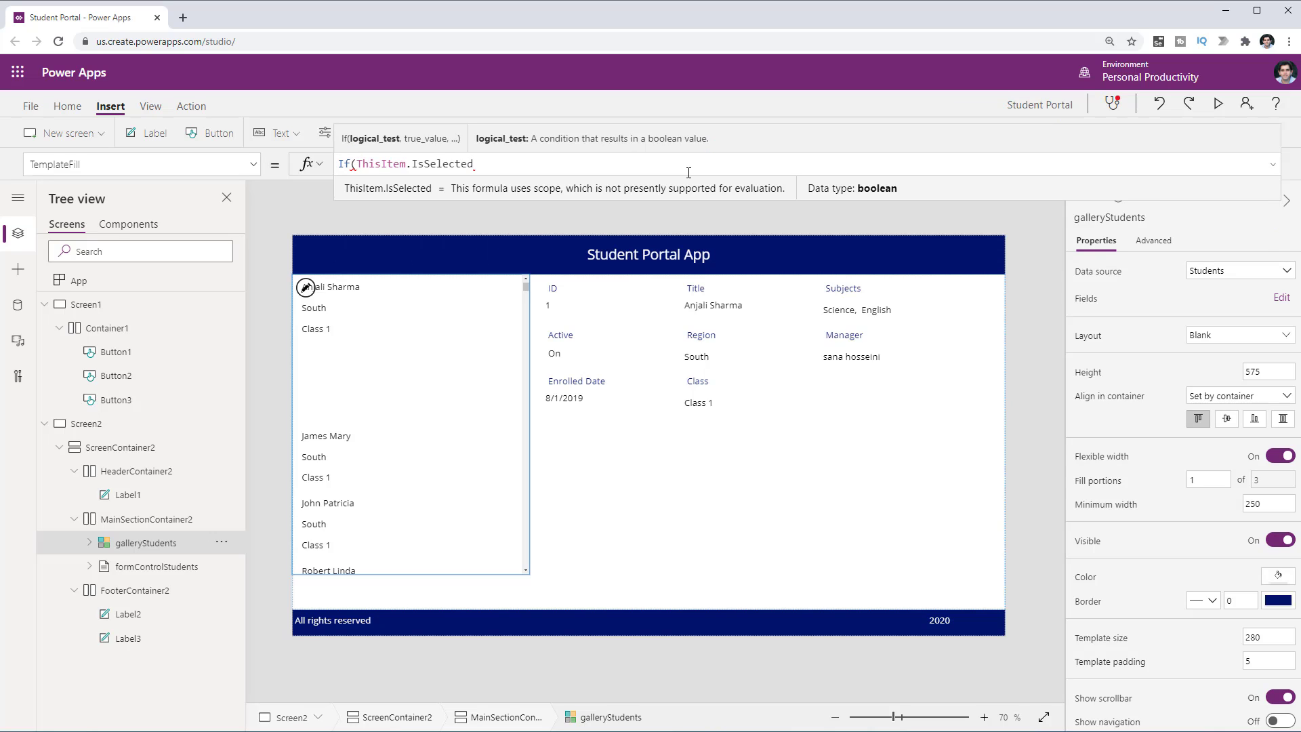
pyautogui.write(',')
pyautogui.write('LightBlue')
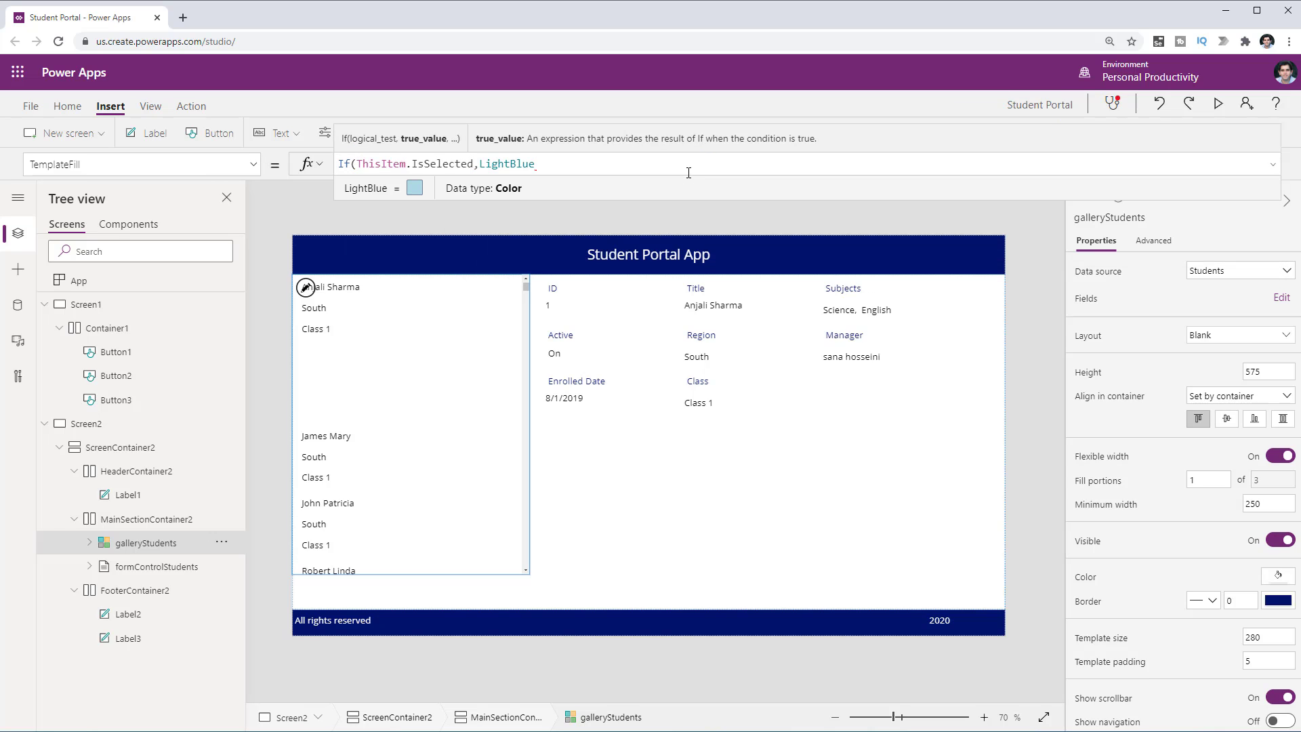
pyautogui.write(',lightgr')
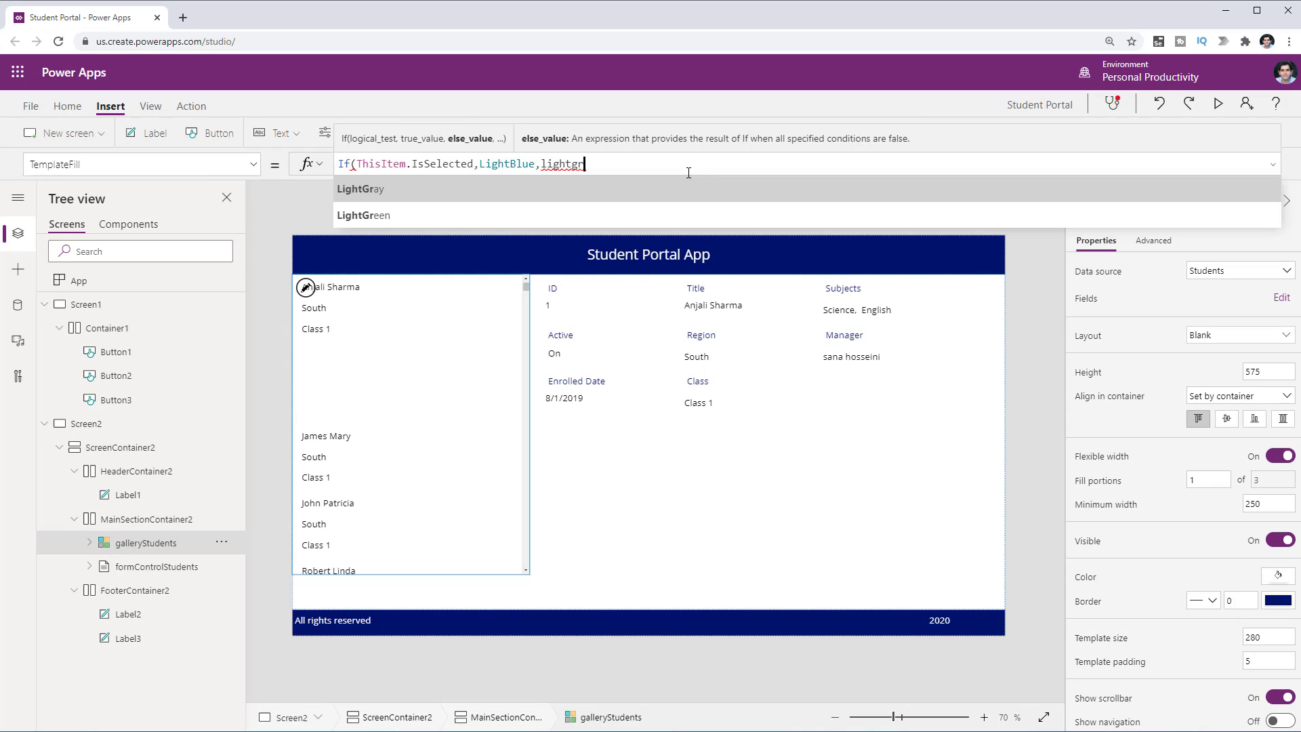
pyautogui.press('Tab')
pyautogui.write(')')
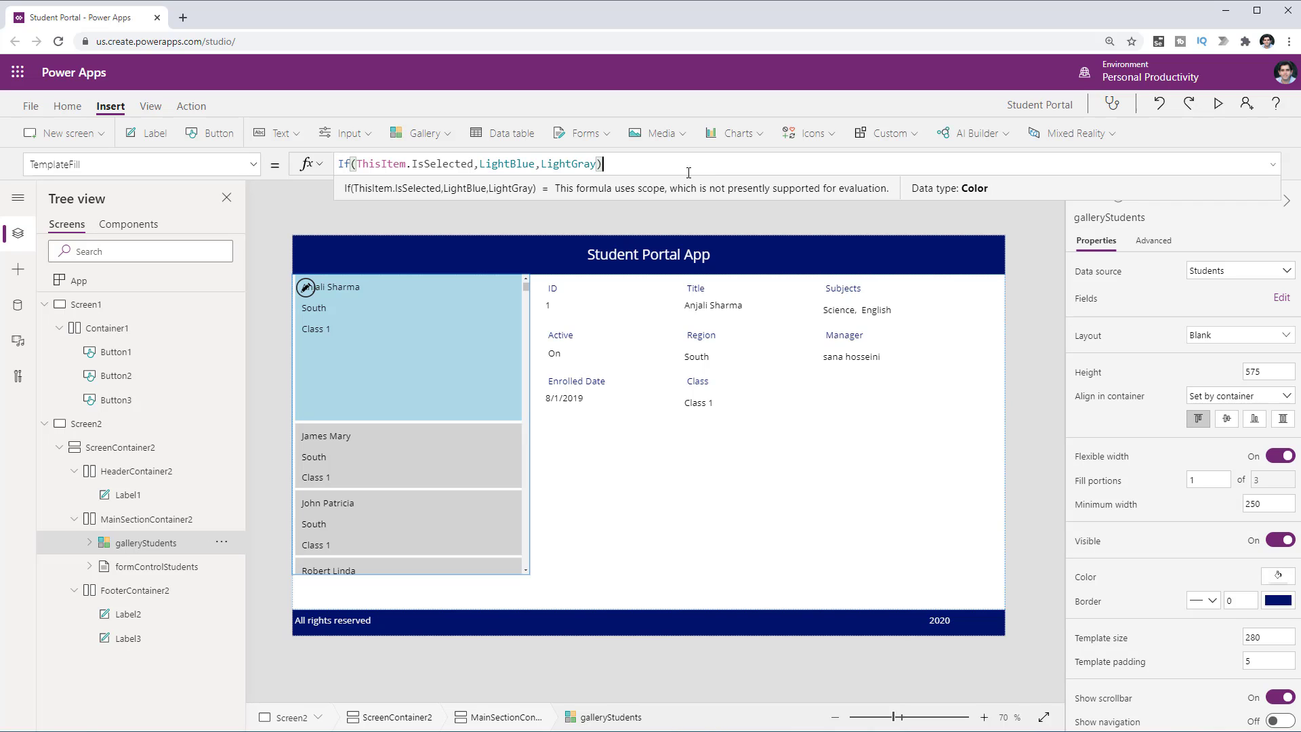
# Preview the app and select several students in the gallery to check the selection highlight and the linked form details
pyautogui.click(1219, 107)
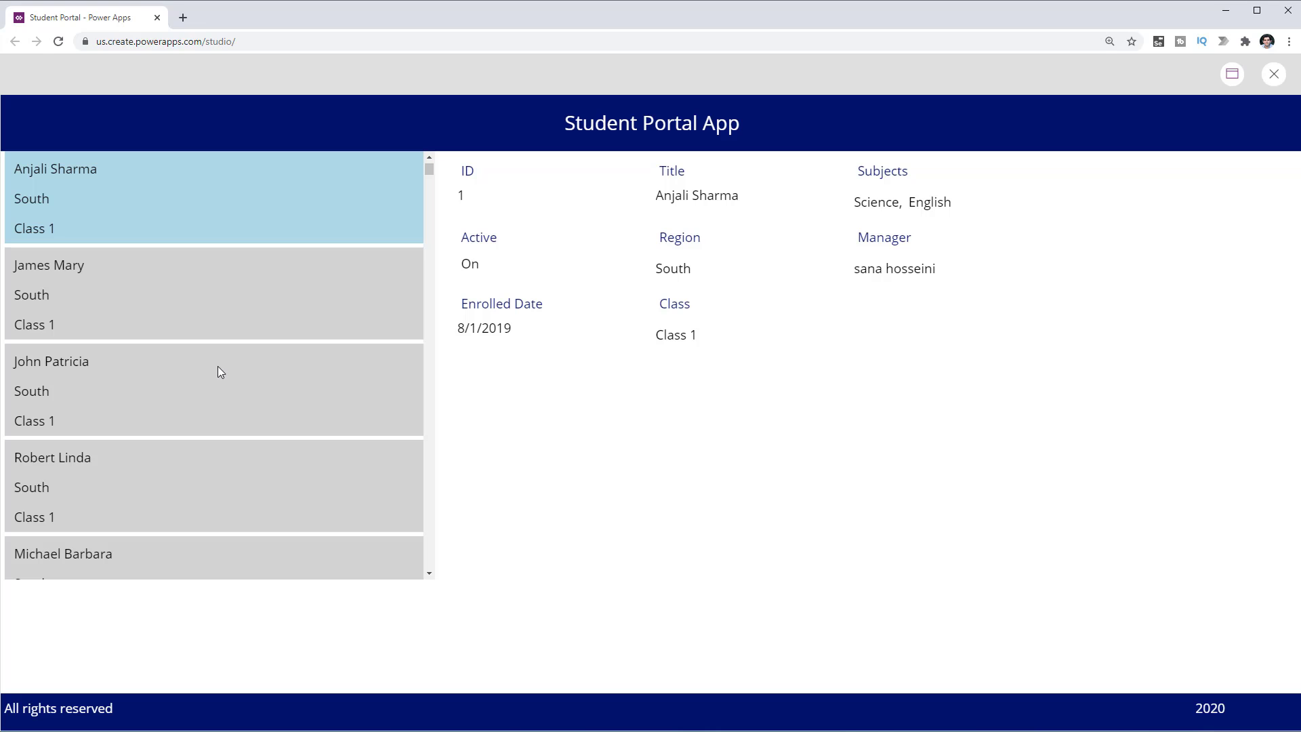
pyautogui.click(133, 306)
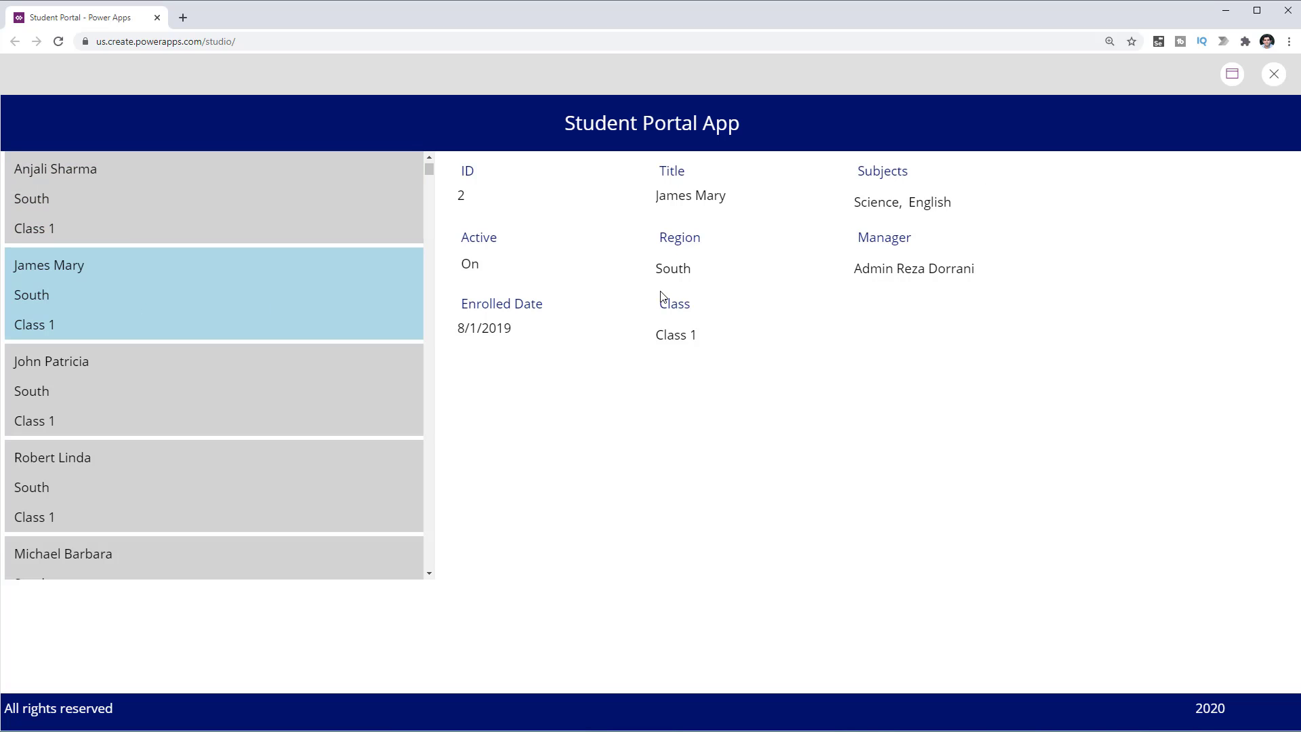
pyautogui.click(76, 413)
pyautogui.click(113, 476)
pyautogui.click(196, 555)
pyautogui.click(1274, 74)
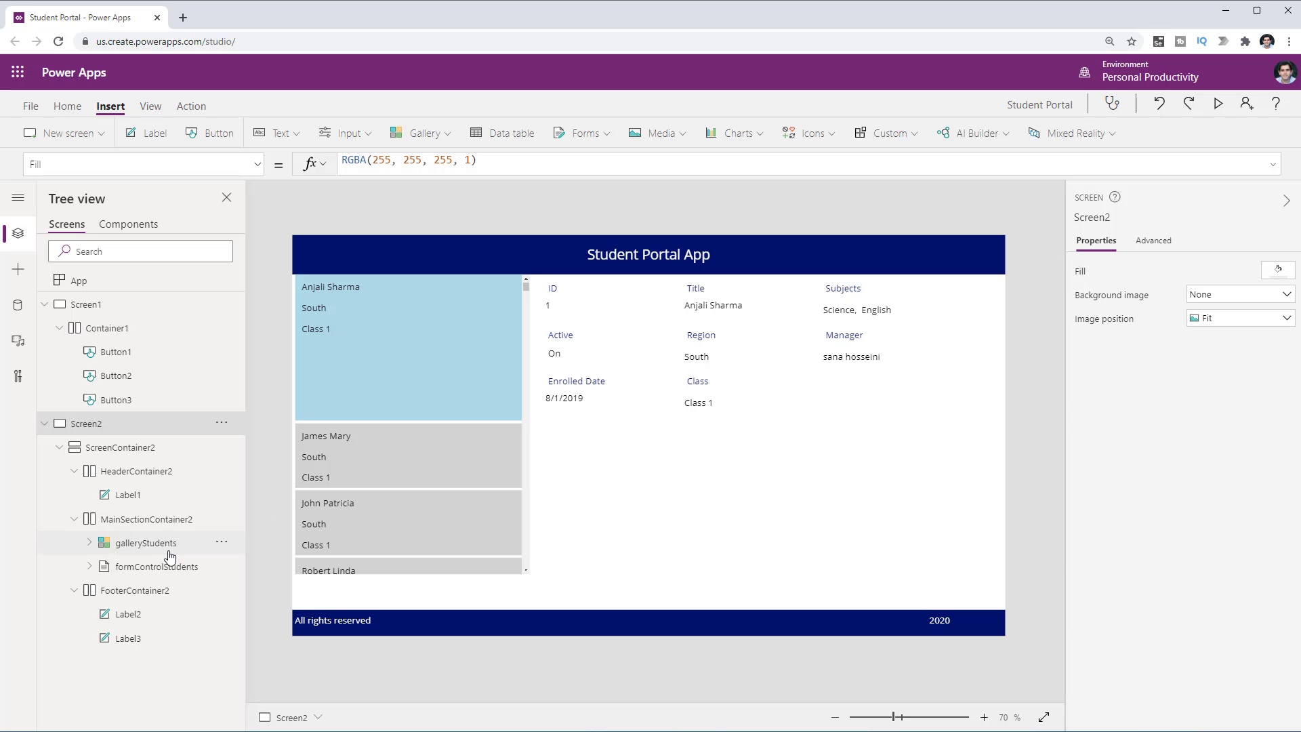
# Set the number of columns of formControlStudents to 4
pyautogui.click(166, 570)
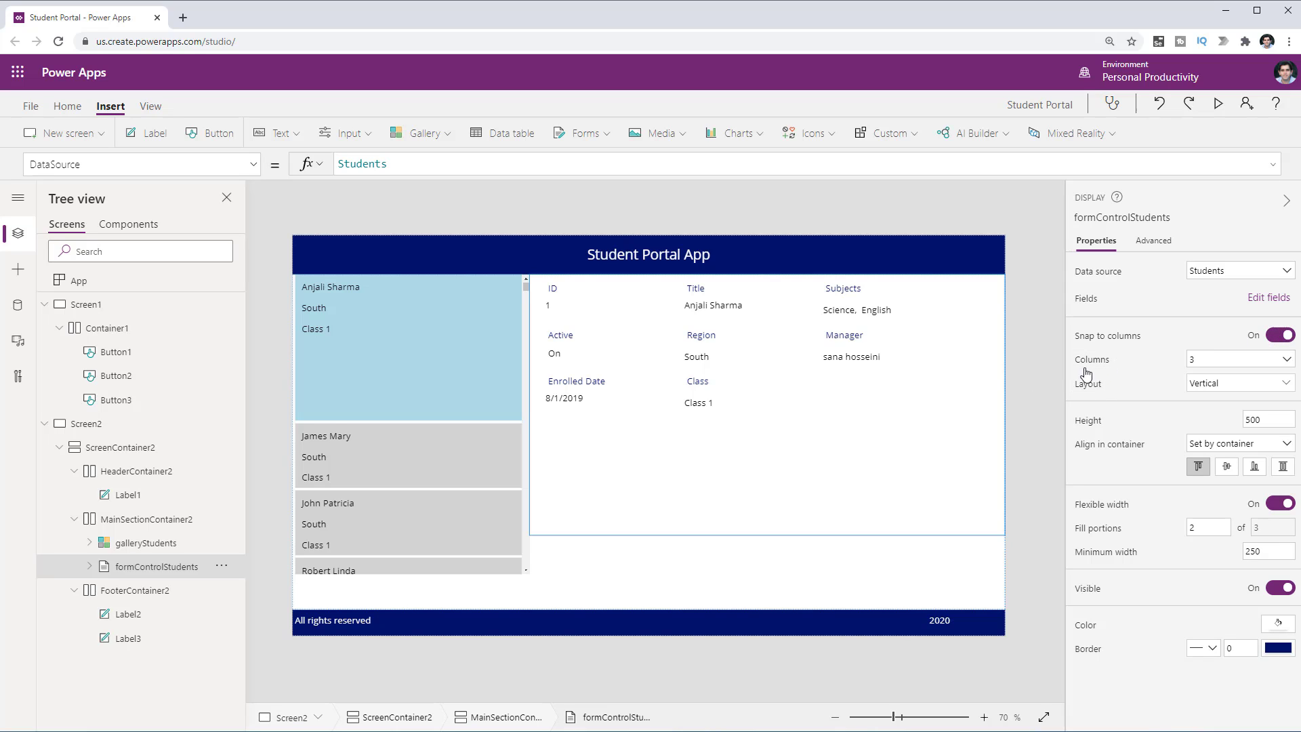
pyautogui.click(1200, 362)
pyautogui.click(1201, 431)
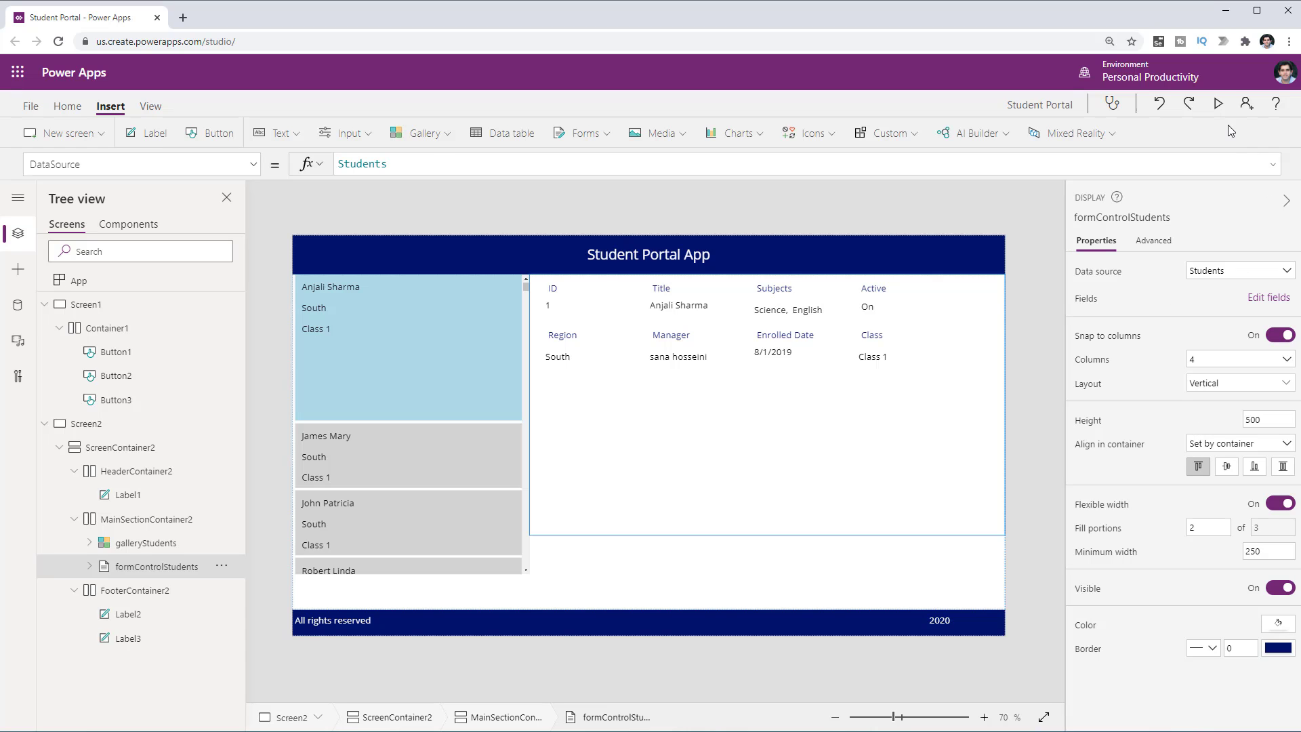
# Preview the app and narrow and widen the browser window to examine how the form's columns adapt
pyautogui.click(1219, 104)
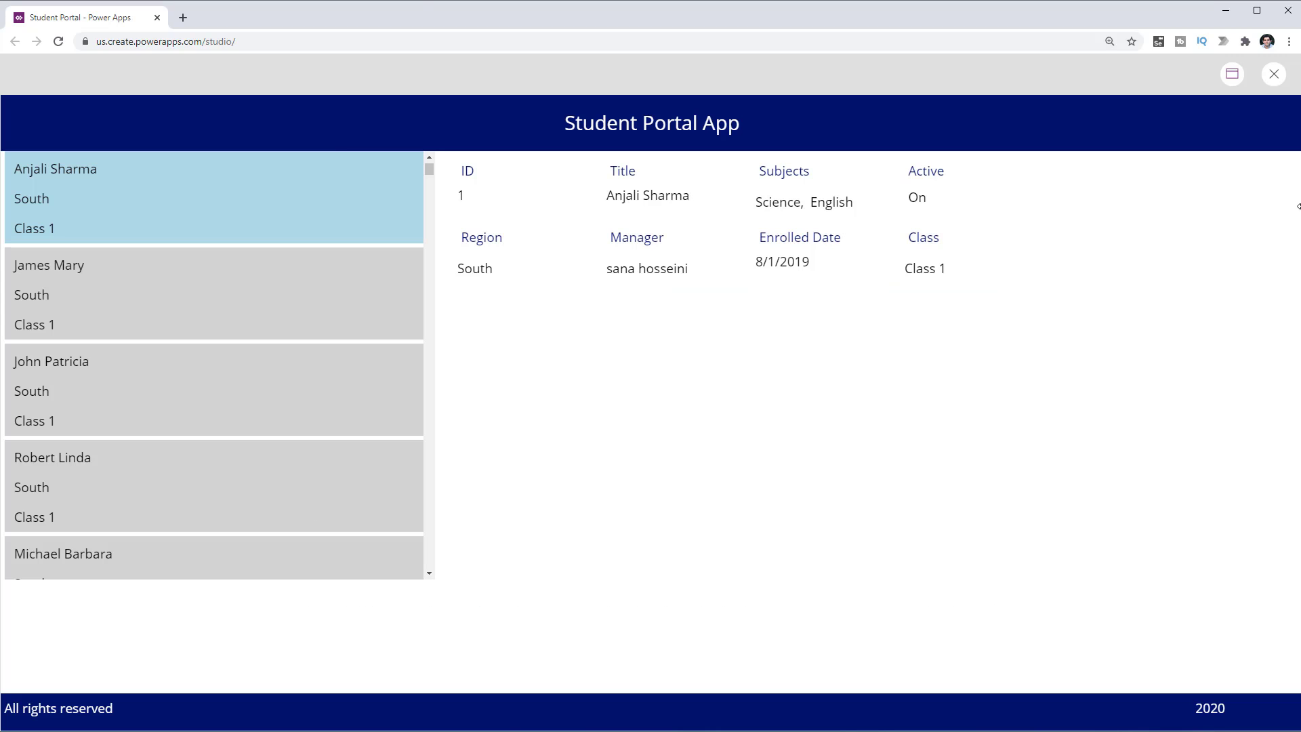
pyautogui.moveTo(1296, 206); pyautogui.dragTo(813, 225)
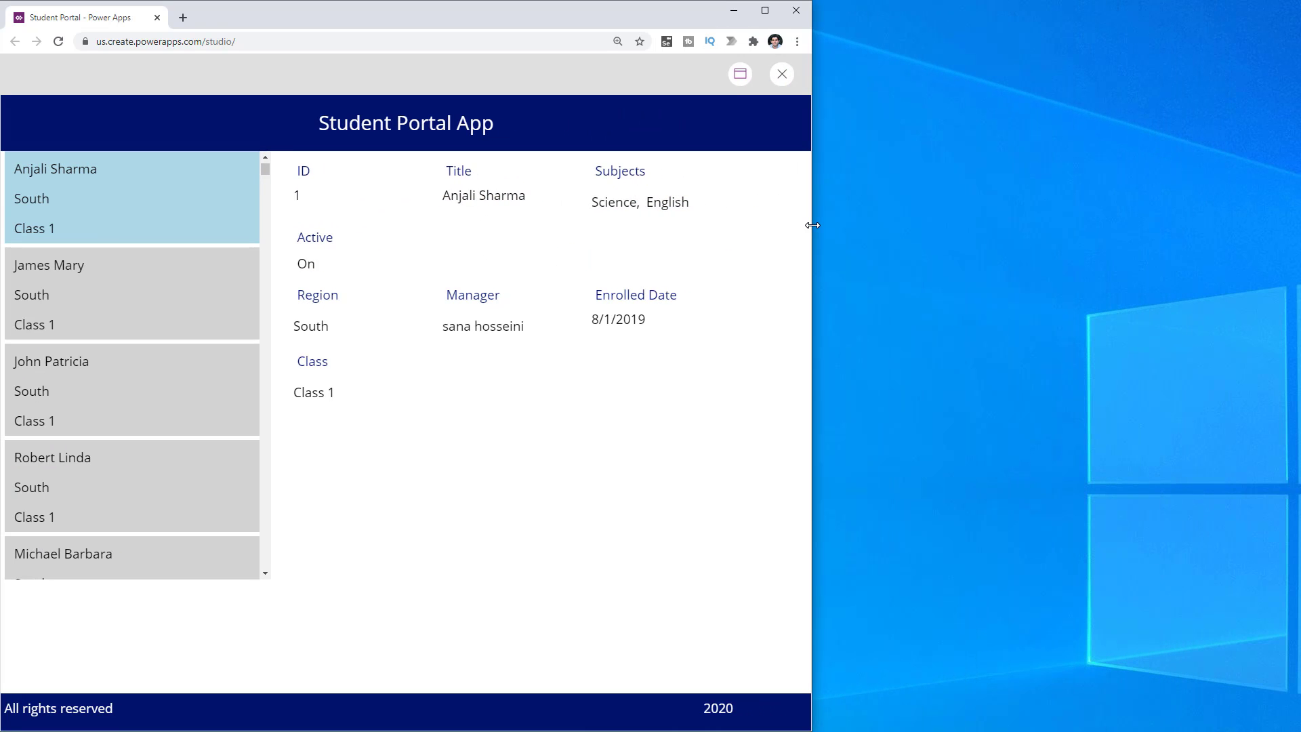
pyautogui.moveTo(812, 225); pyautogui.dragTo(633, 223)
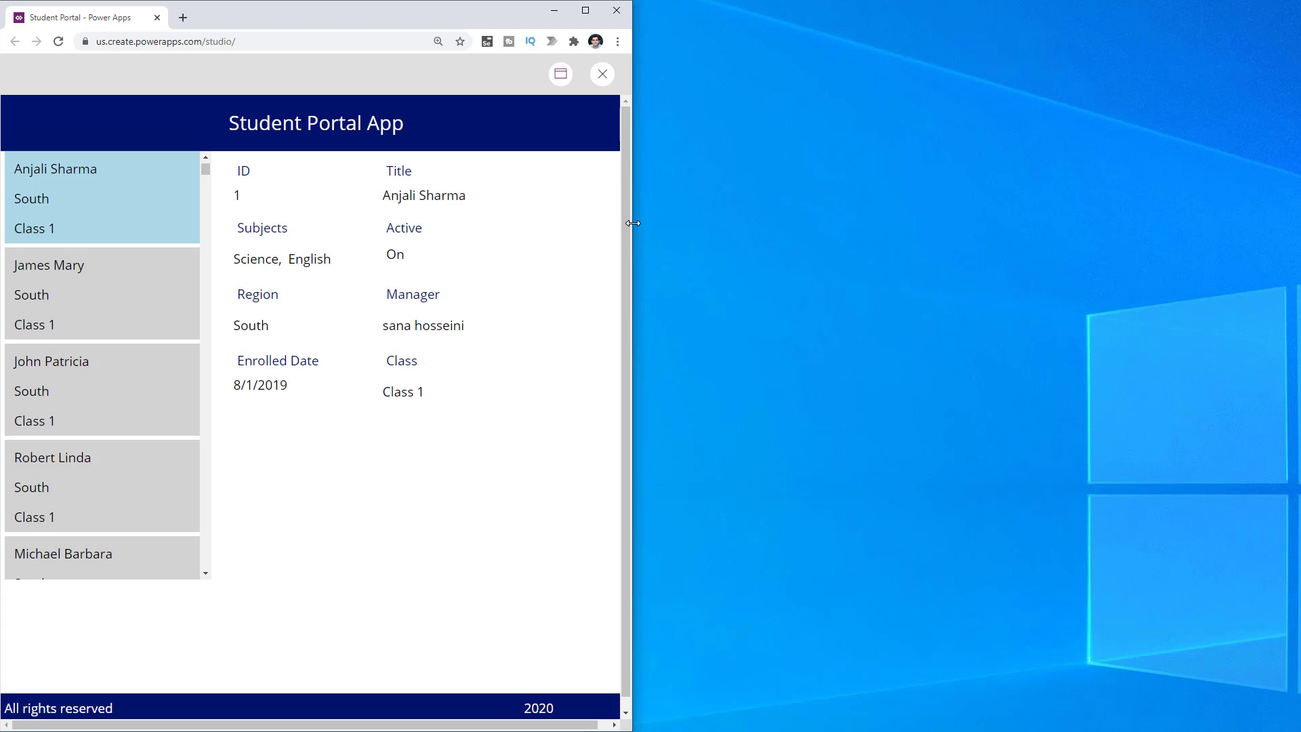
pyautogui.moveTo(633, 223); pyautogui.dragTo(1295, 166)
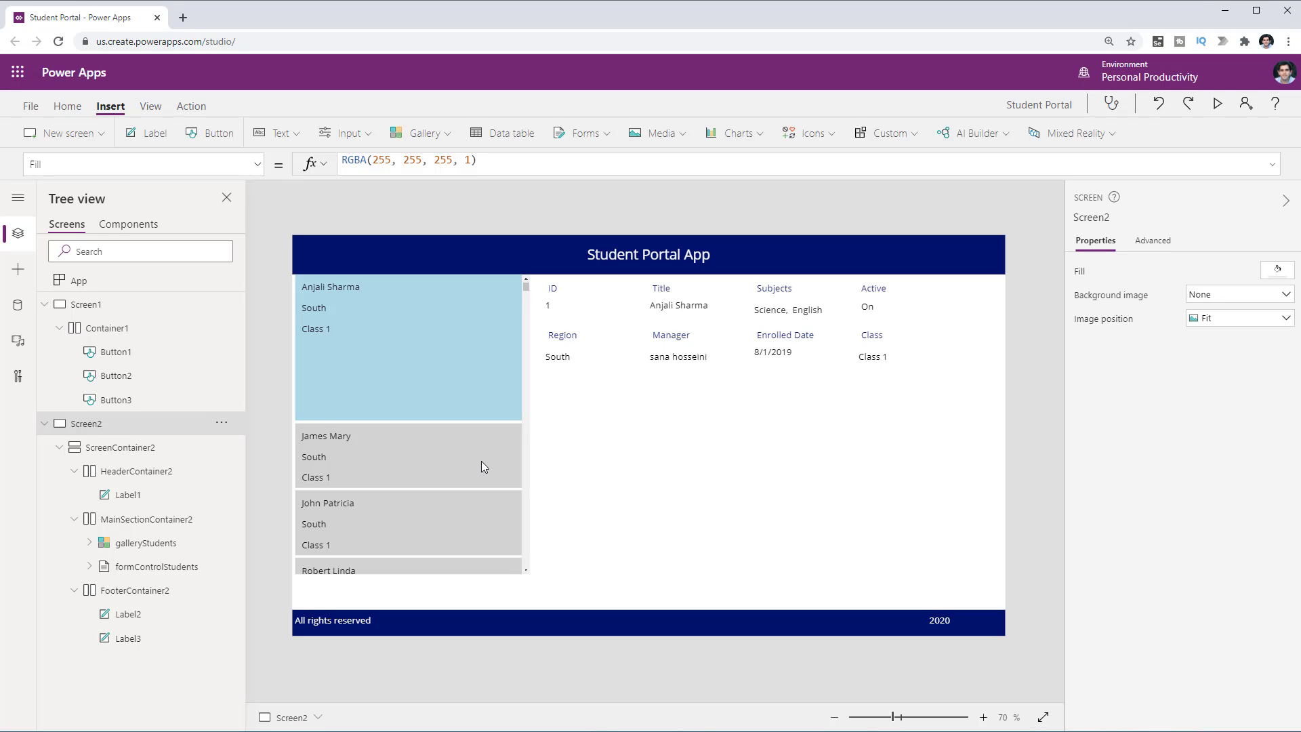
# Set the border thickness of galleryStudents to 2
pyautogui.click(165, 527)
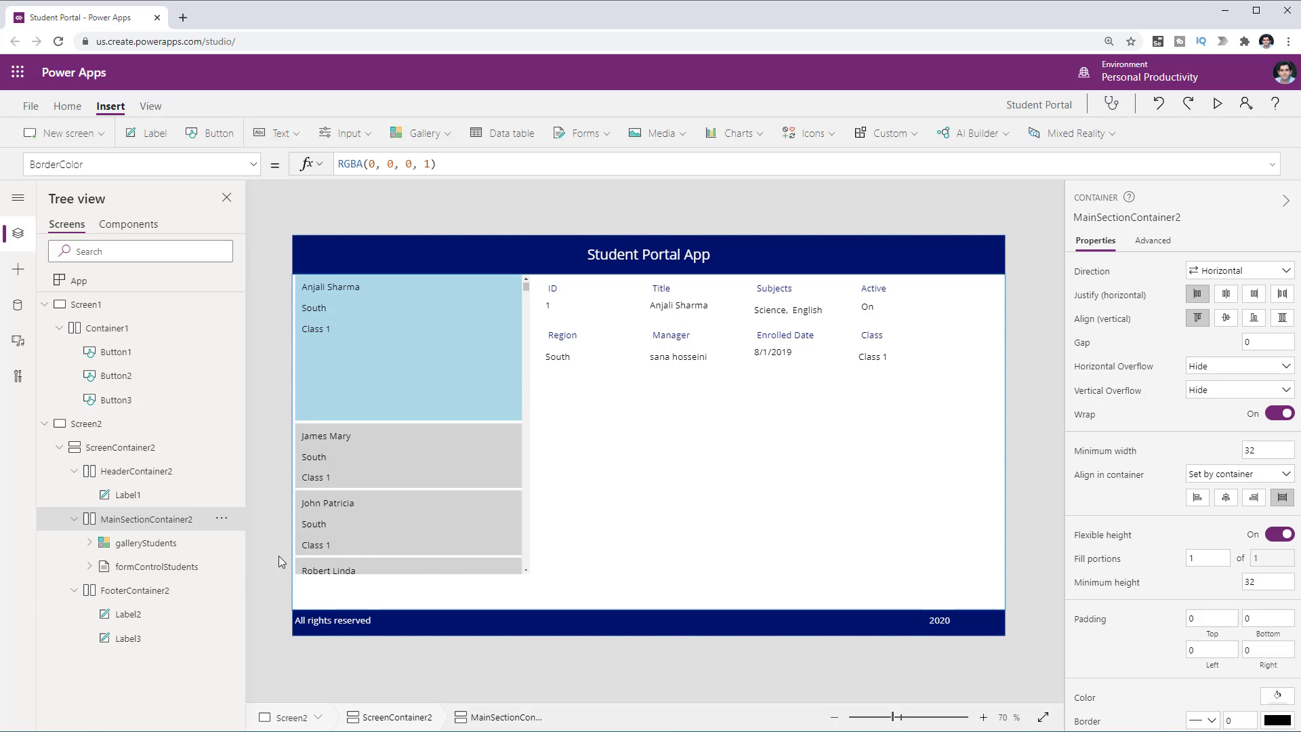
pyautogui.click(120, 546)
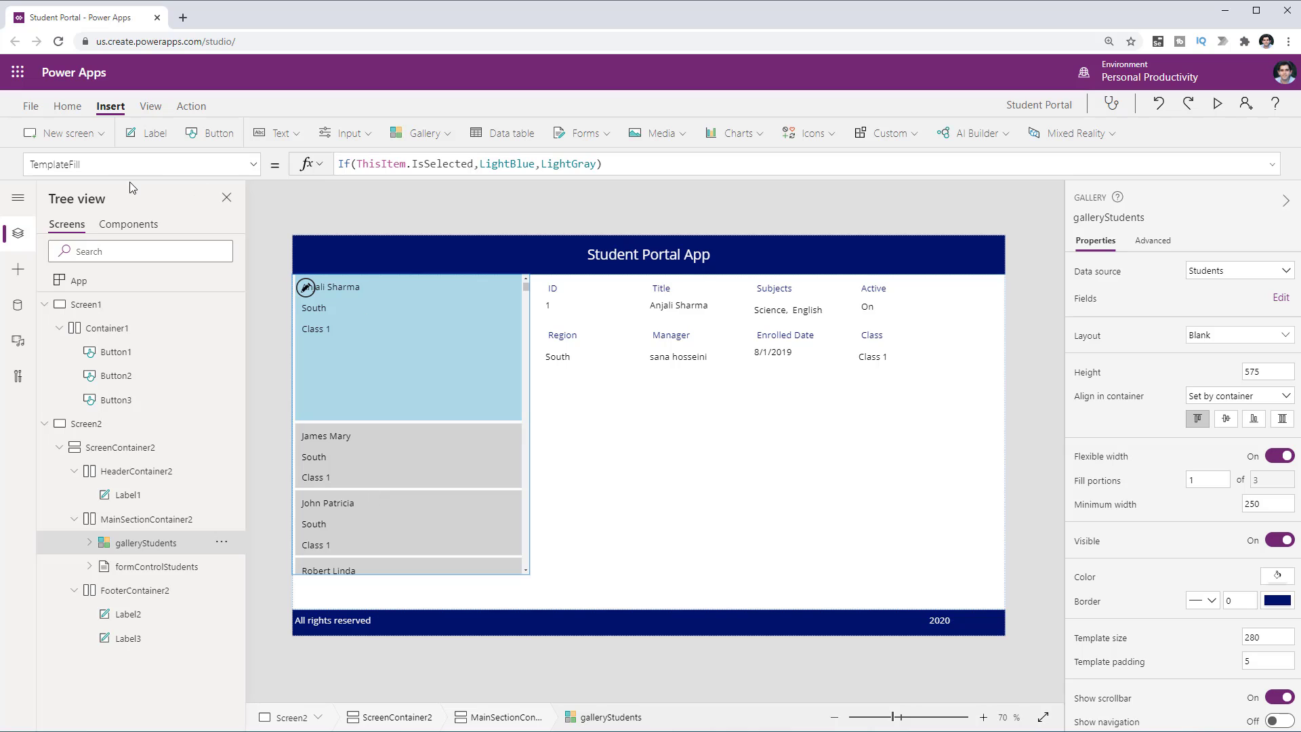
pyautogui.click(135, 165)
pyautogui.write('Height')
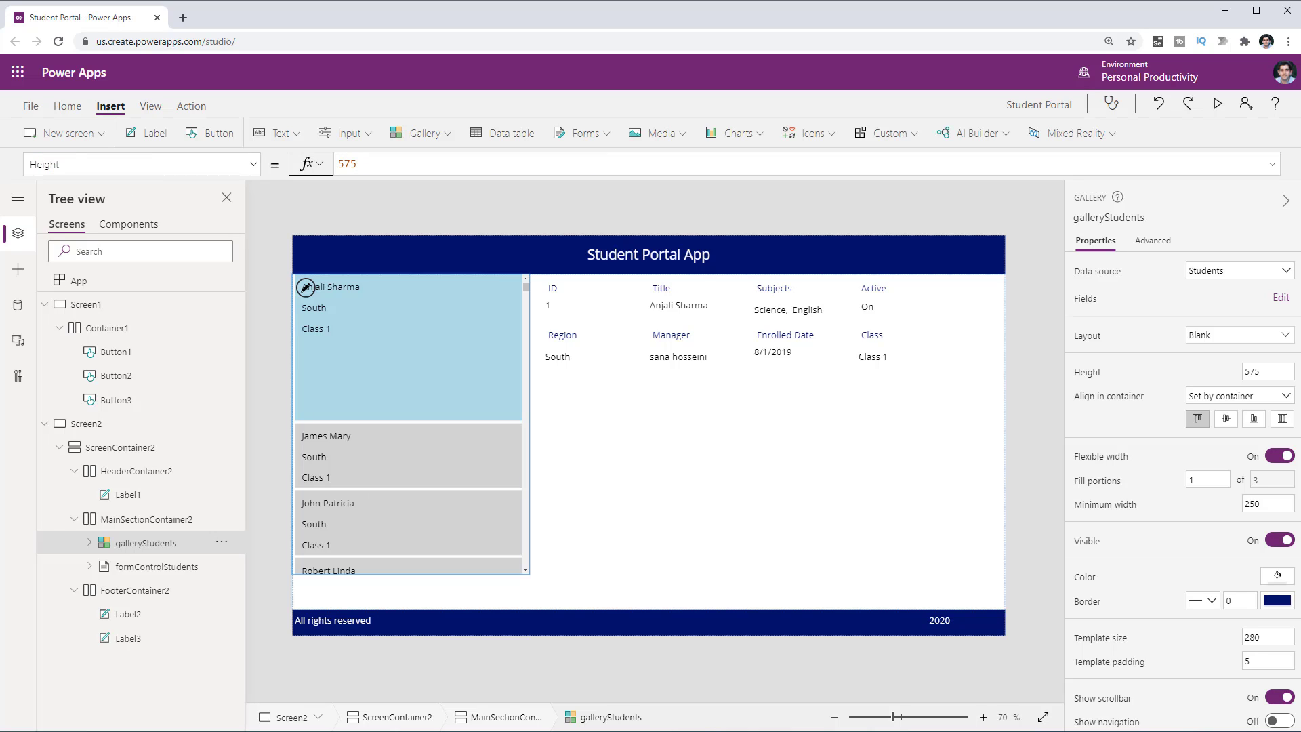
pyautogui.press('Return')
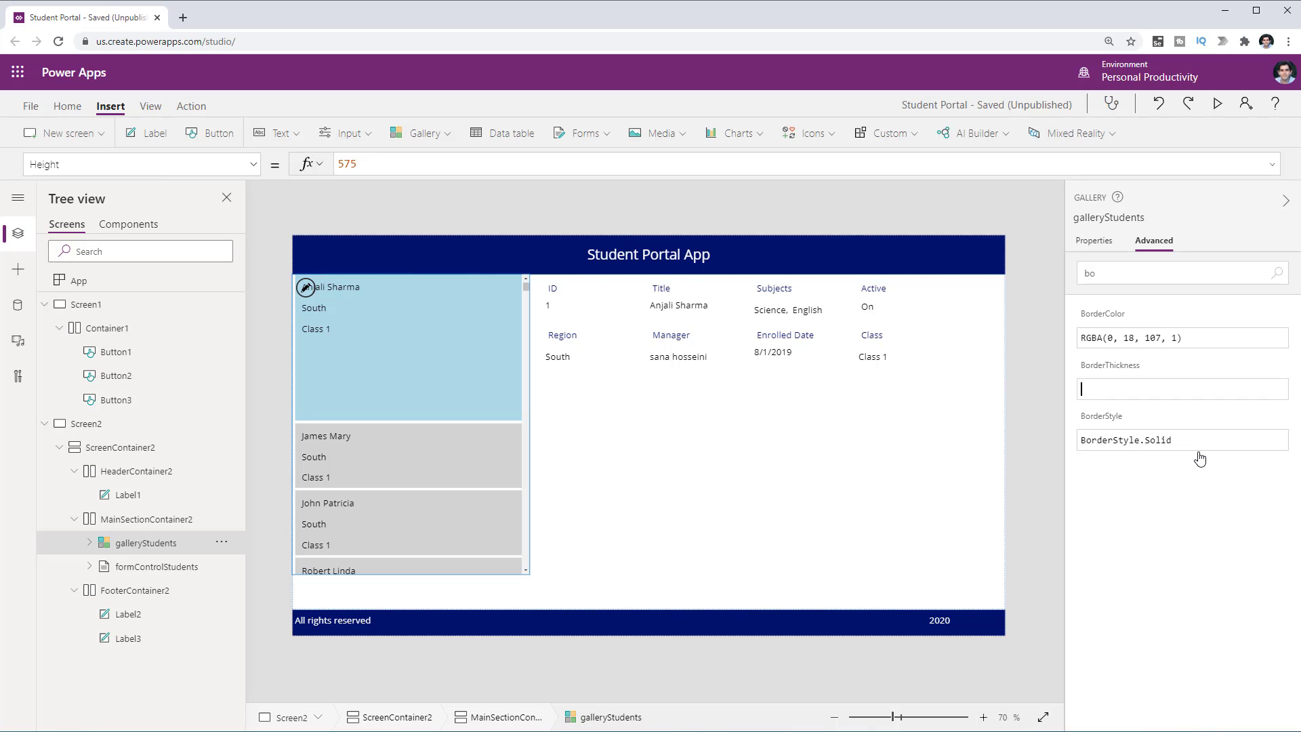
pyautogui.click(1199, 440)
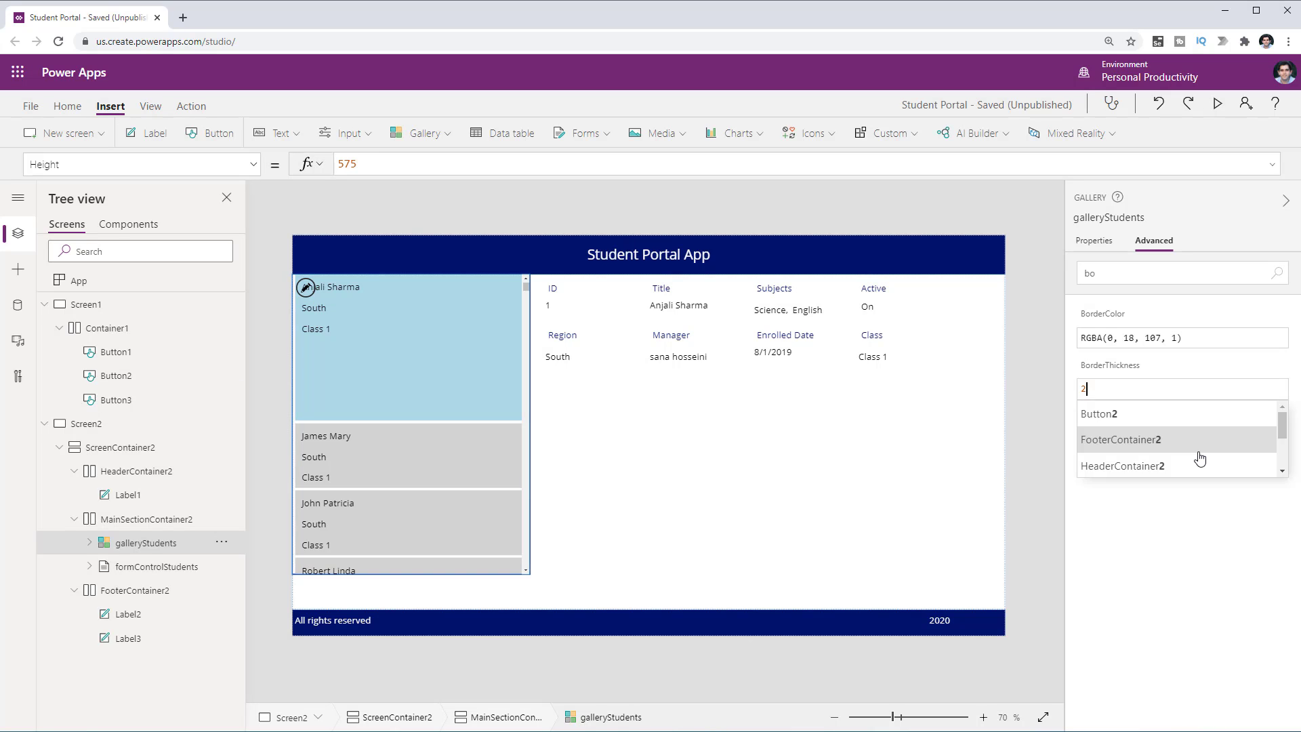
pyautogui.click(1221, 523)
# Set the border thickness of formControlStudents to 2
pyautogui.click(137, 566)
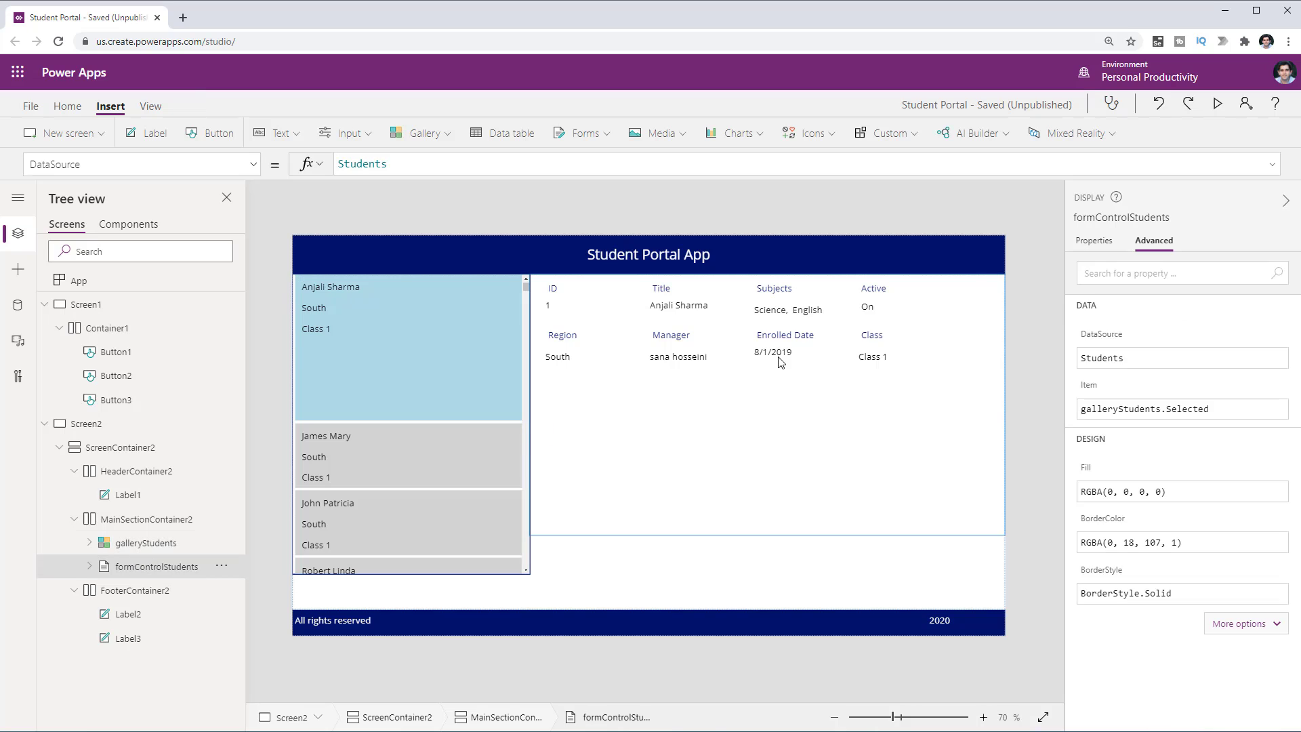
pyautogui.click(251, 164)
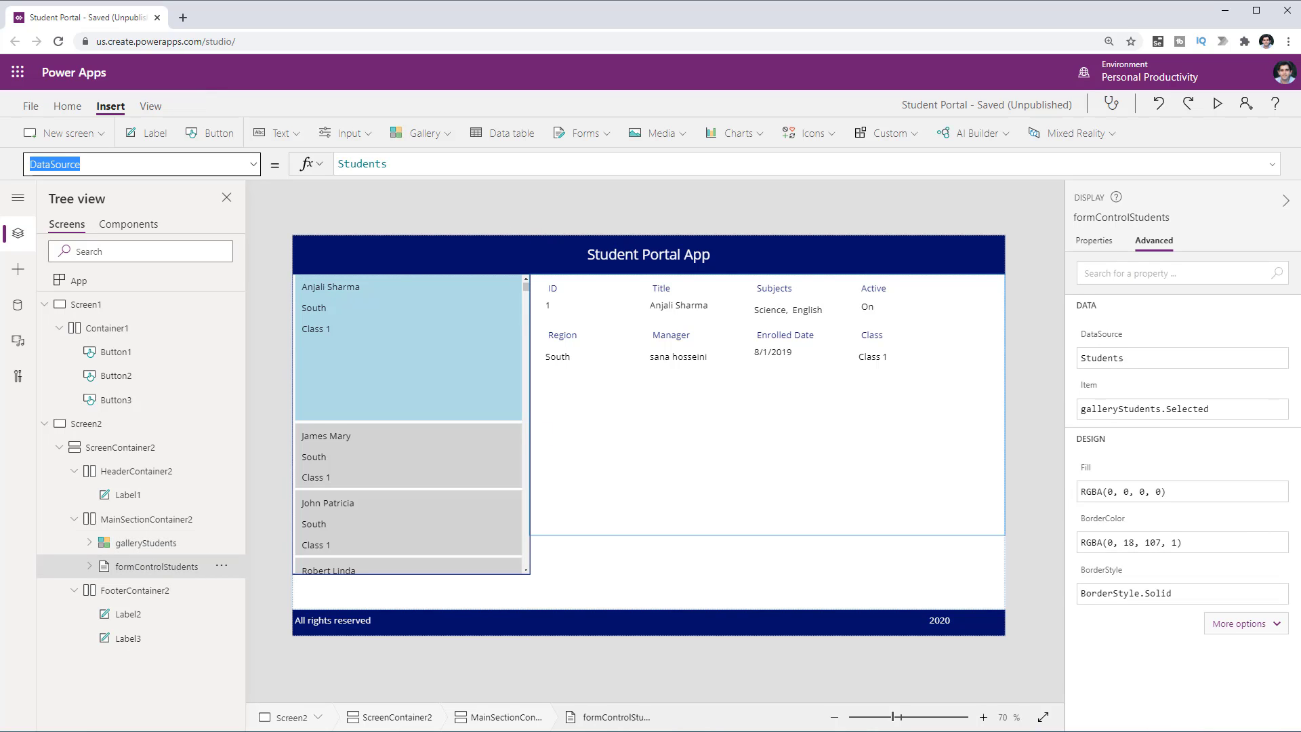
pyautogui.write('Height')
pyautogui.press('Return')
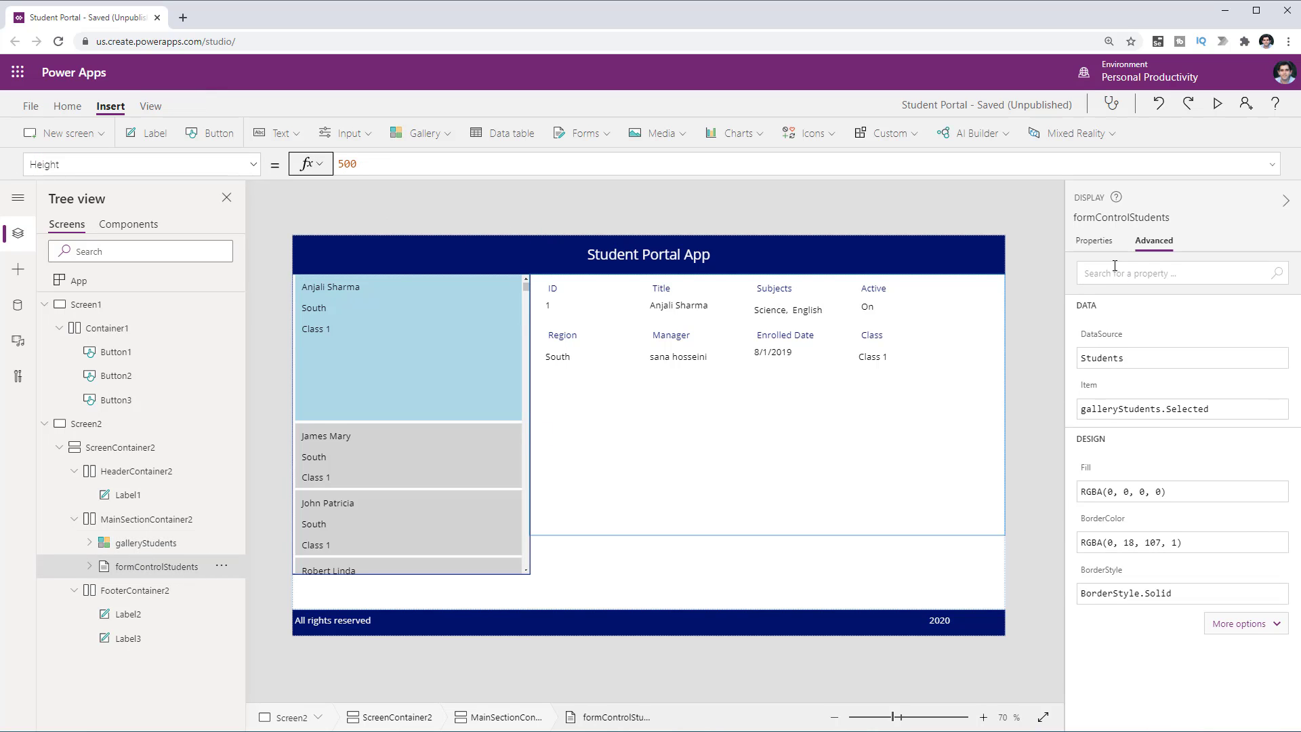
pyautogui.click(1119, 280)
pyautogui.write('bor')
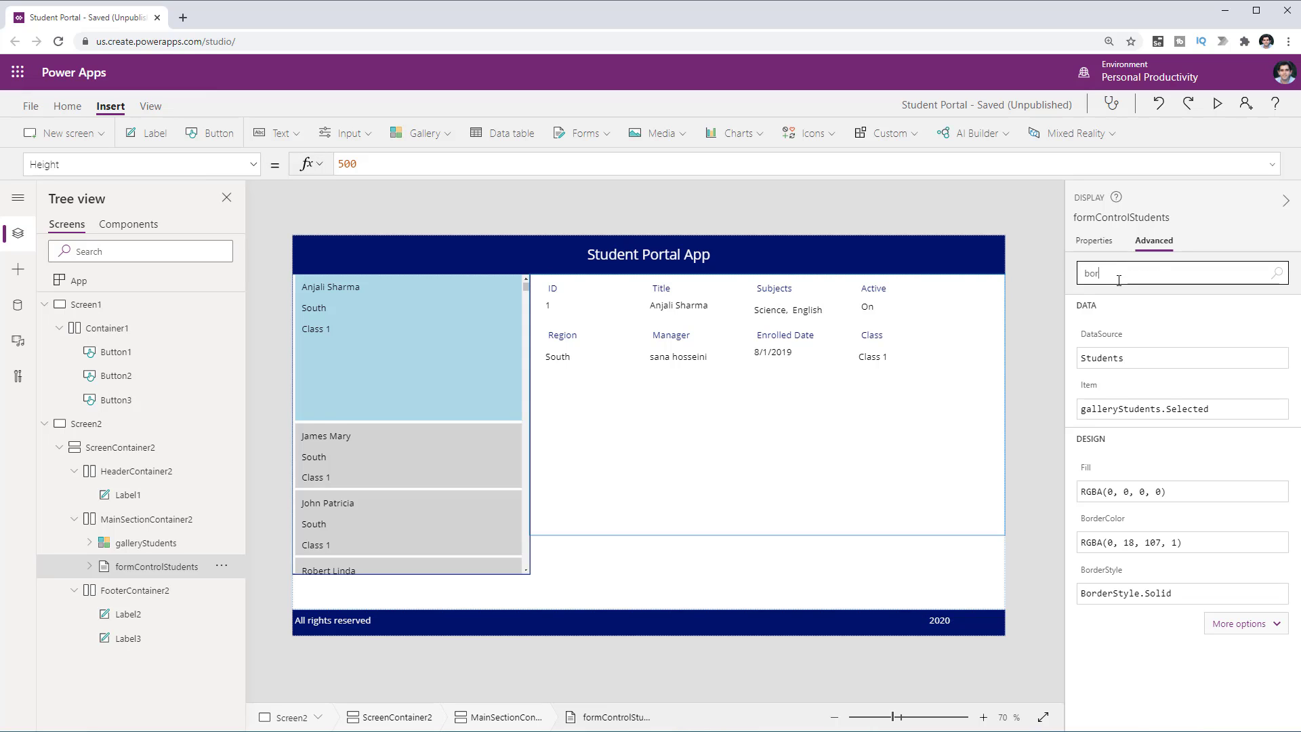
pyautogui.click(1130, 442)
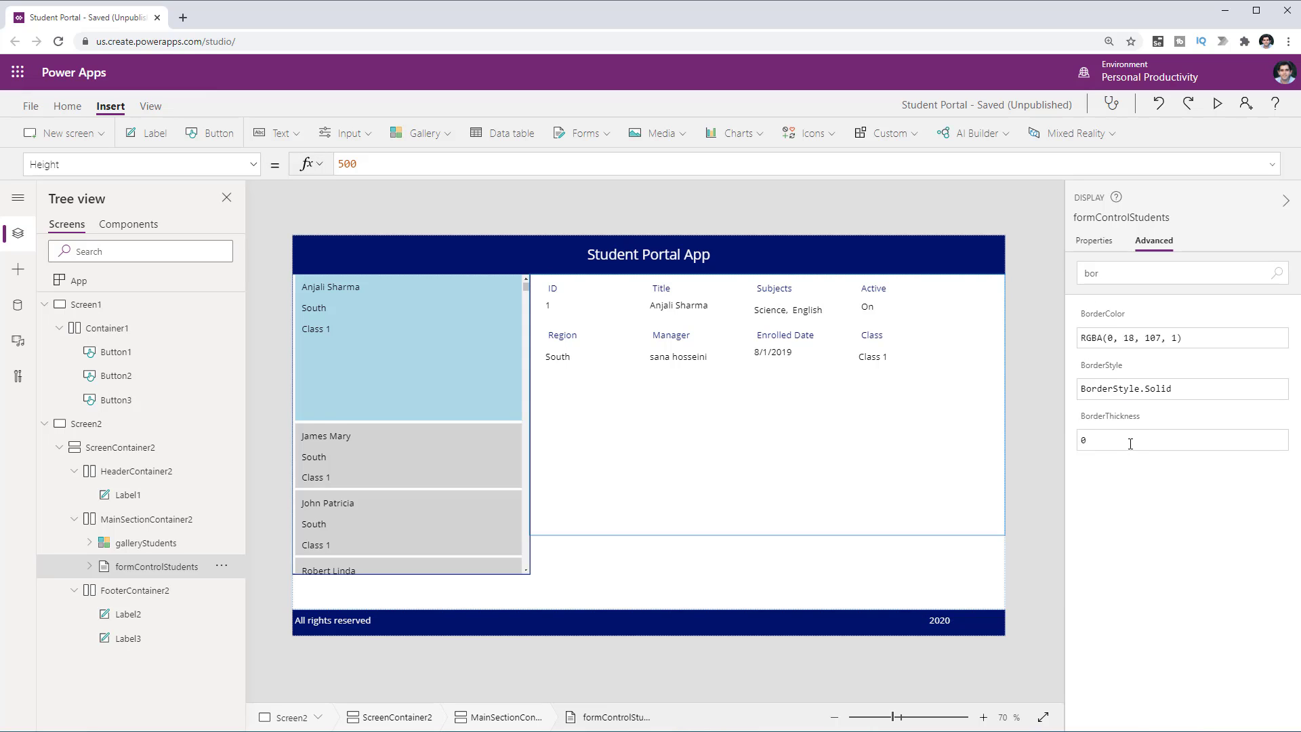
pyautogui.press('BackSpace')
pyautogui.write('2')
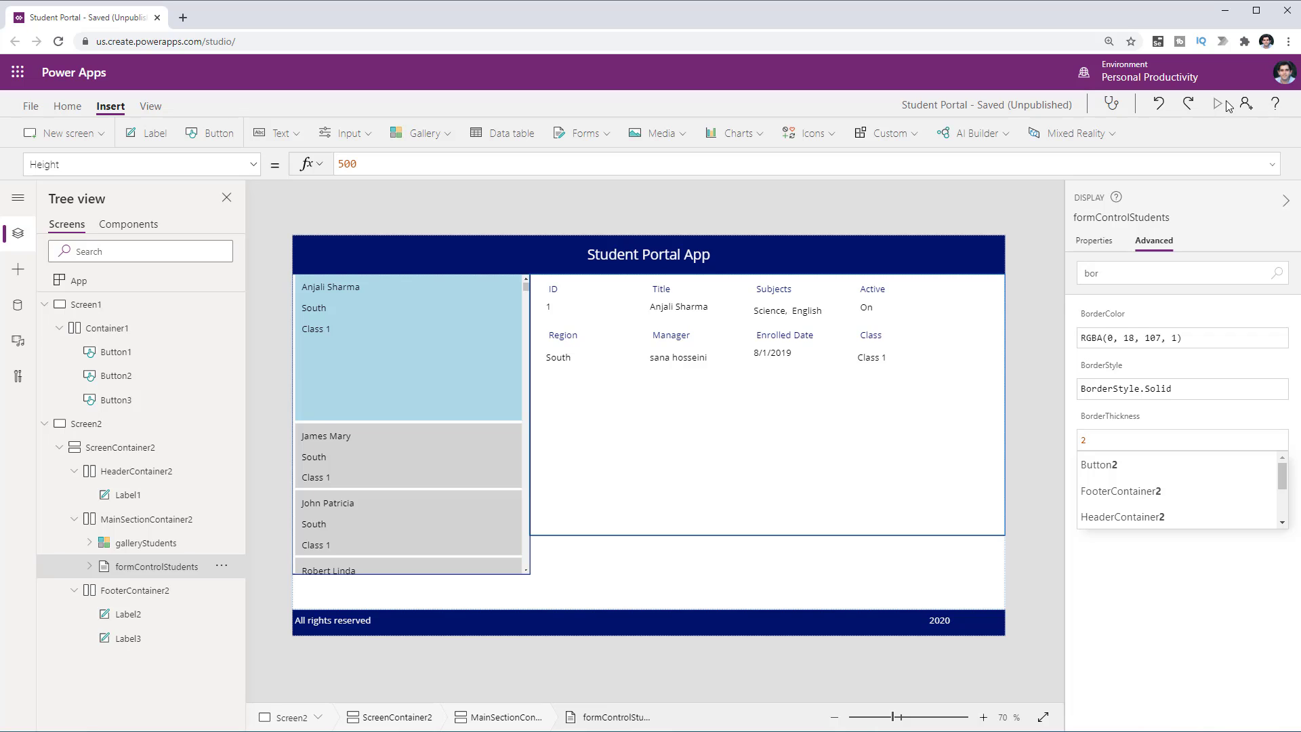
# Preview the app to check the borders and heights of the gallery and the form, and return to editing
pyautogui.click(1219, 105)
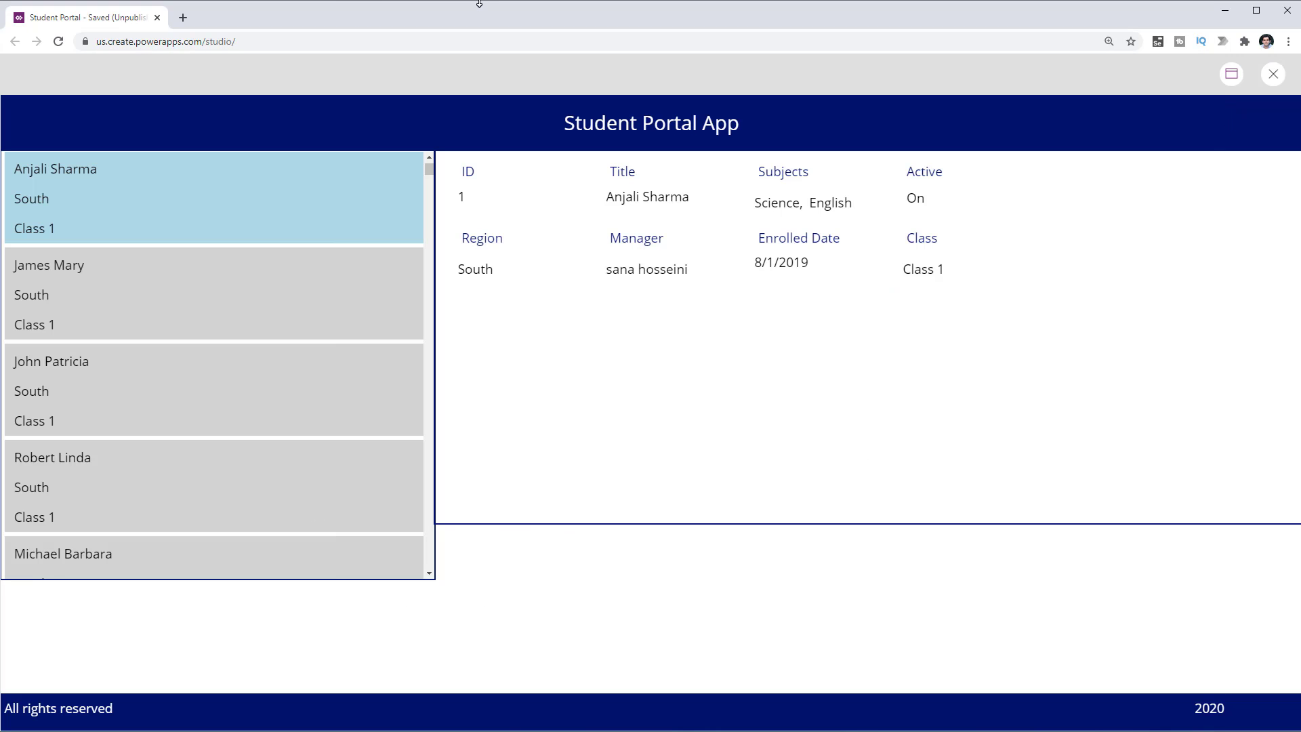
pyautogui.moveTo(479, 5)
pyautogui.mouseDown()
pyautogui.moveTo(480, 128)
pyautogui.moveTo(482, 2)
pyautogui.mouseUp()
pyautogui.press('Escape')
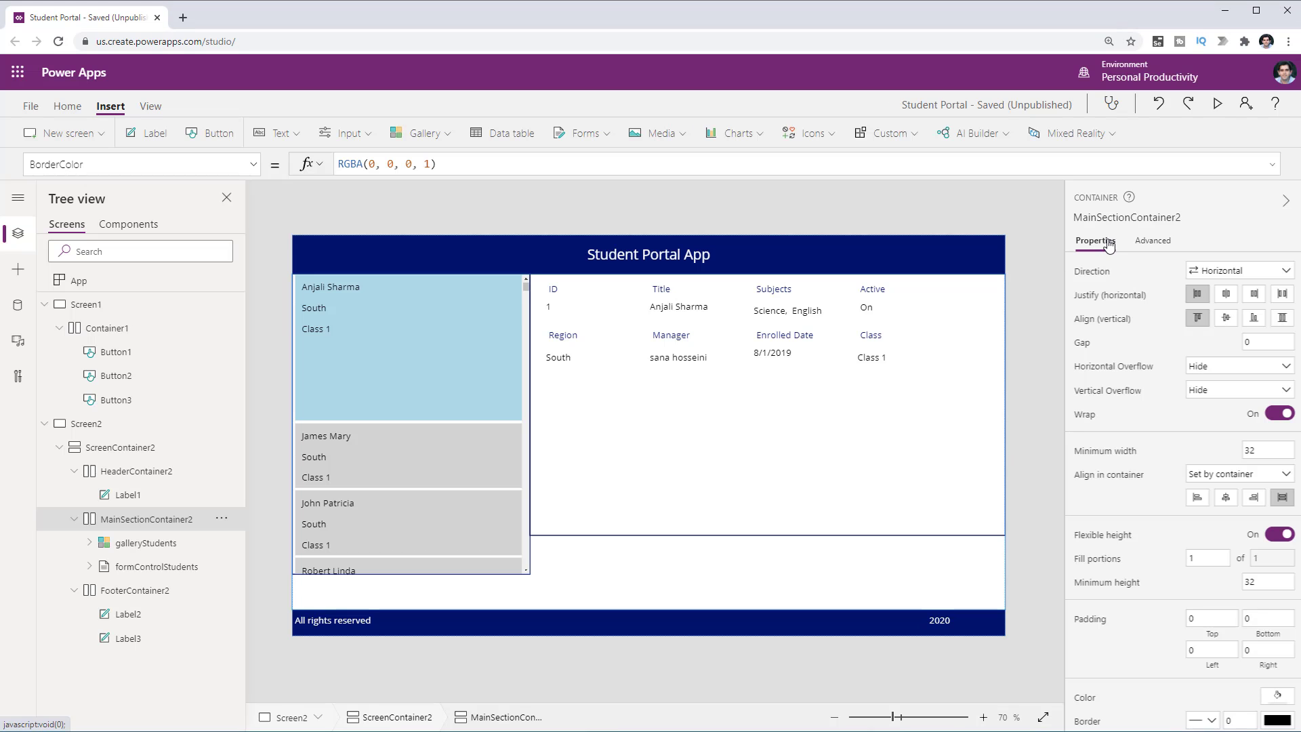
# Set the Height of galleryStudents to the formula Parent.Height
pyautogui.click(170, 543)
pyautogui.click(174, 570)
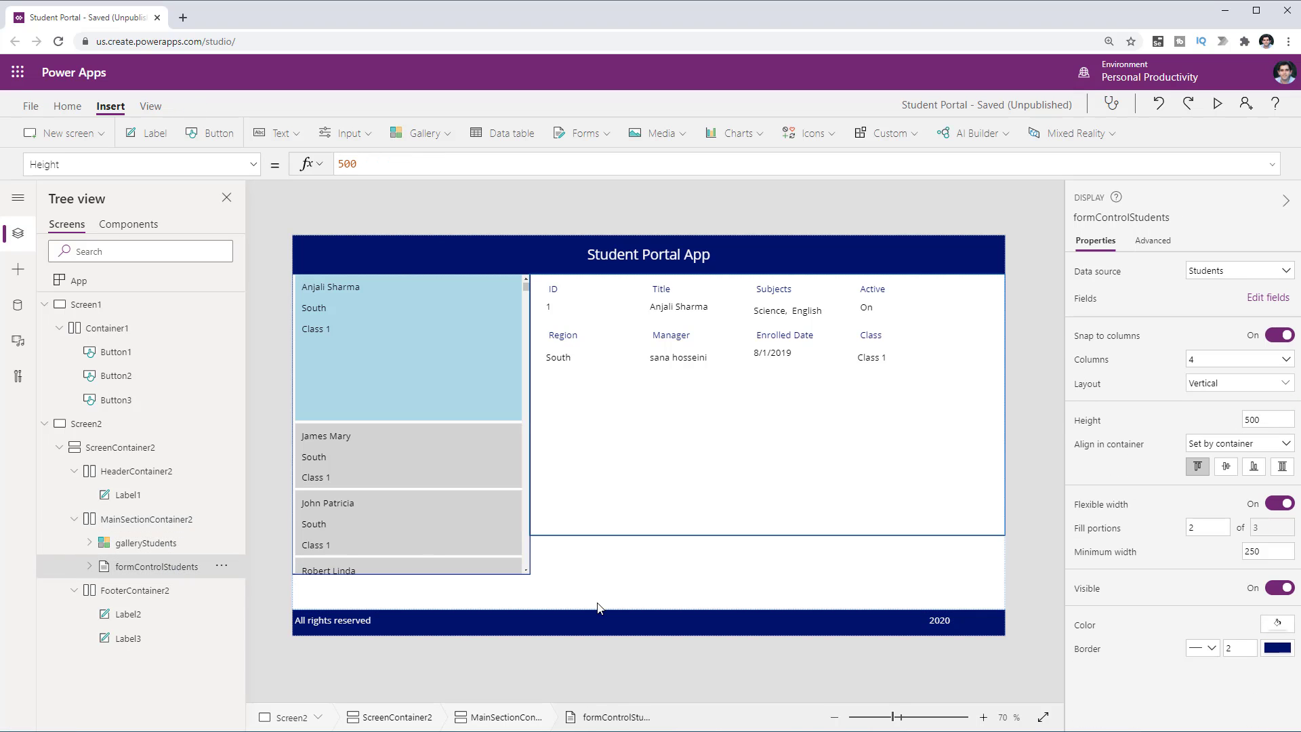
pyautogui.click(142, 544)
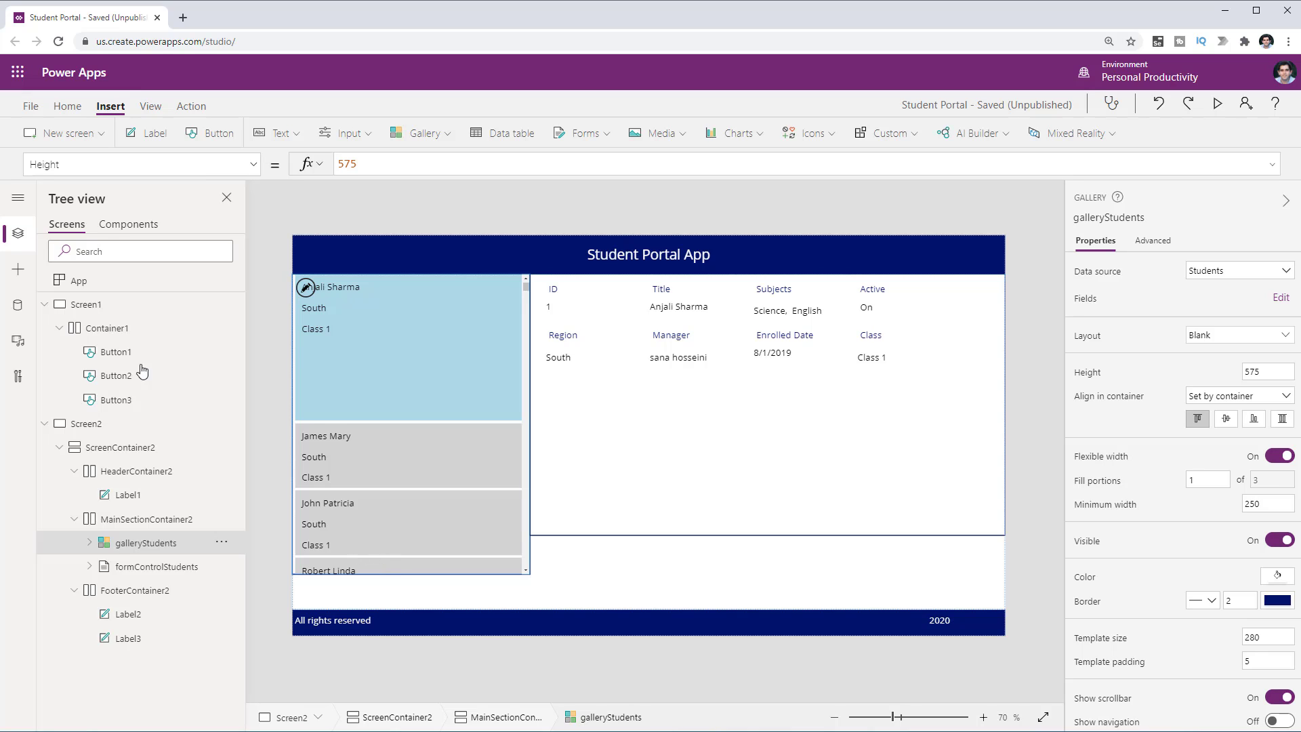
pyautogui.moveTo(363, 164); pyautogui.dragTo(241, 166)
pyautogui.write('parent.')
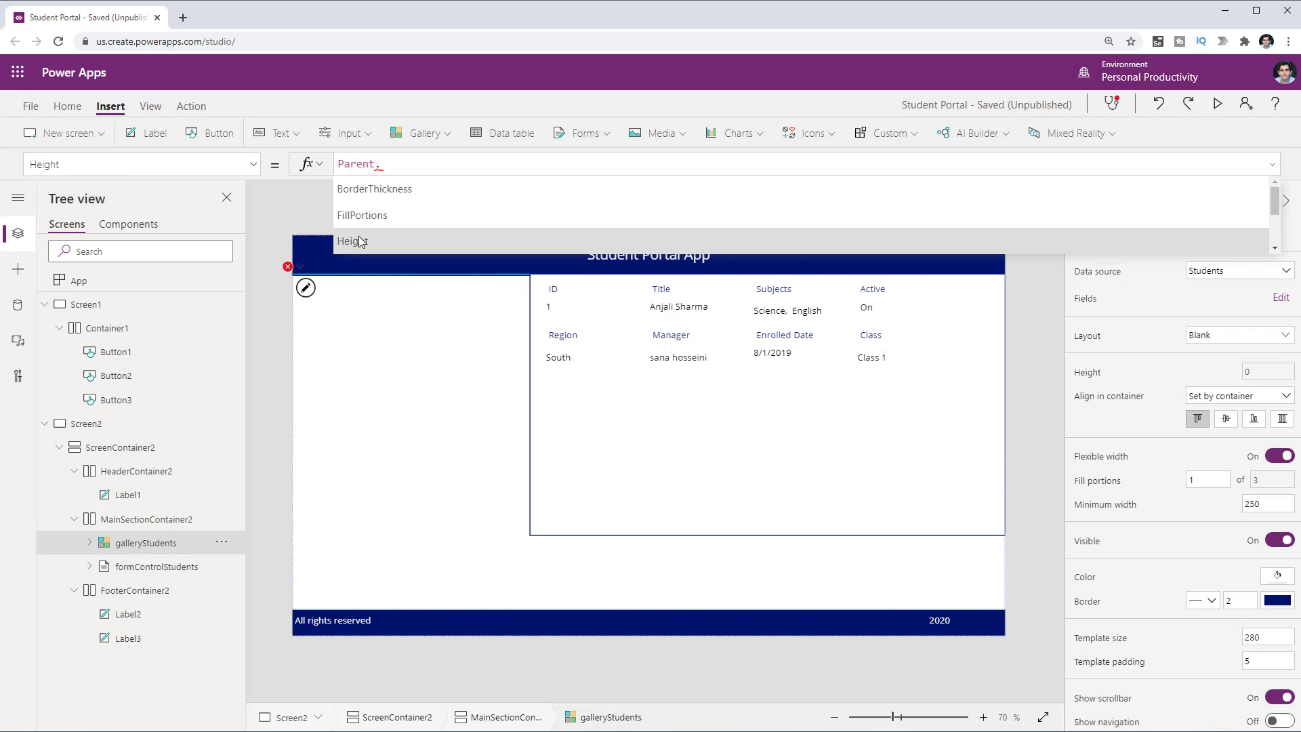
pyautogui.write('hei')
pyautogui.press('Tab')
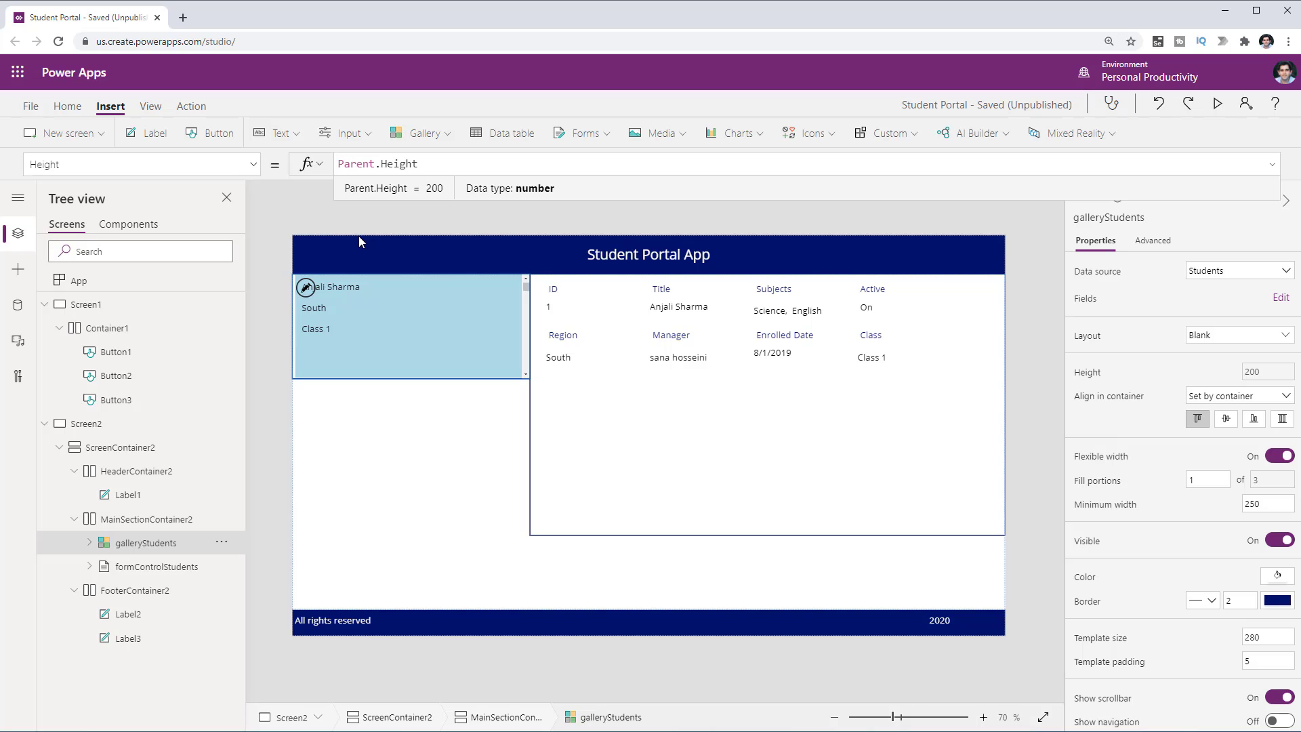
# Look up the height properties of MainSectionContainer2, then return to galleryStudents
pyautogui.click(171, 514)
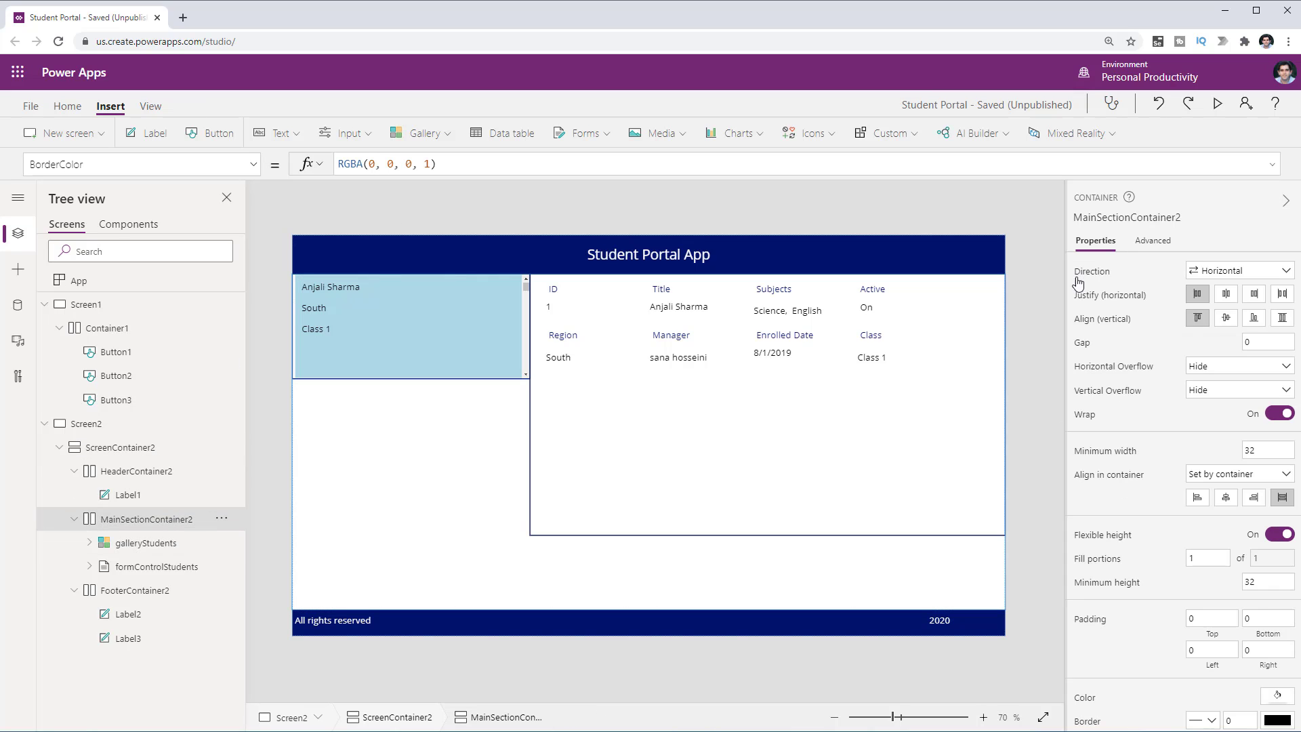
pyautogui.click(1152, 245)
pyautogui.click(1152, 272)
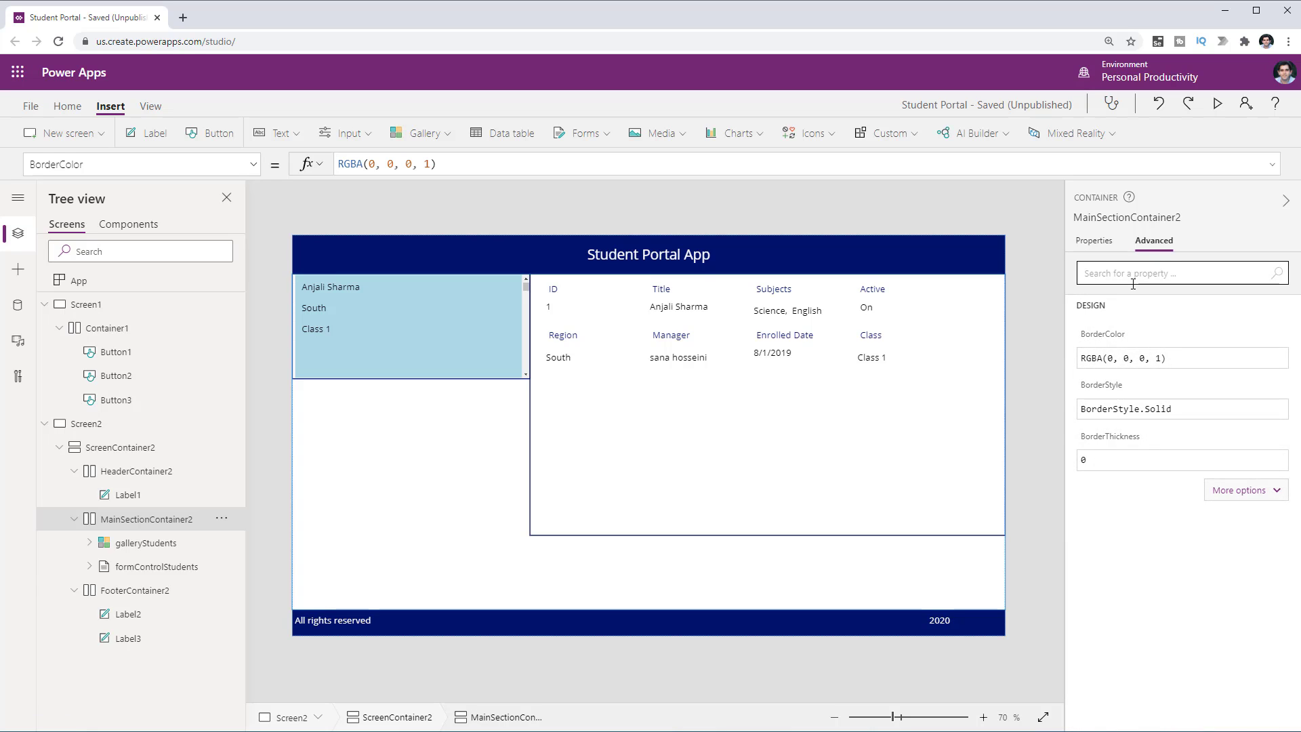
pyautogui.write('hei')
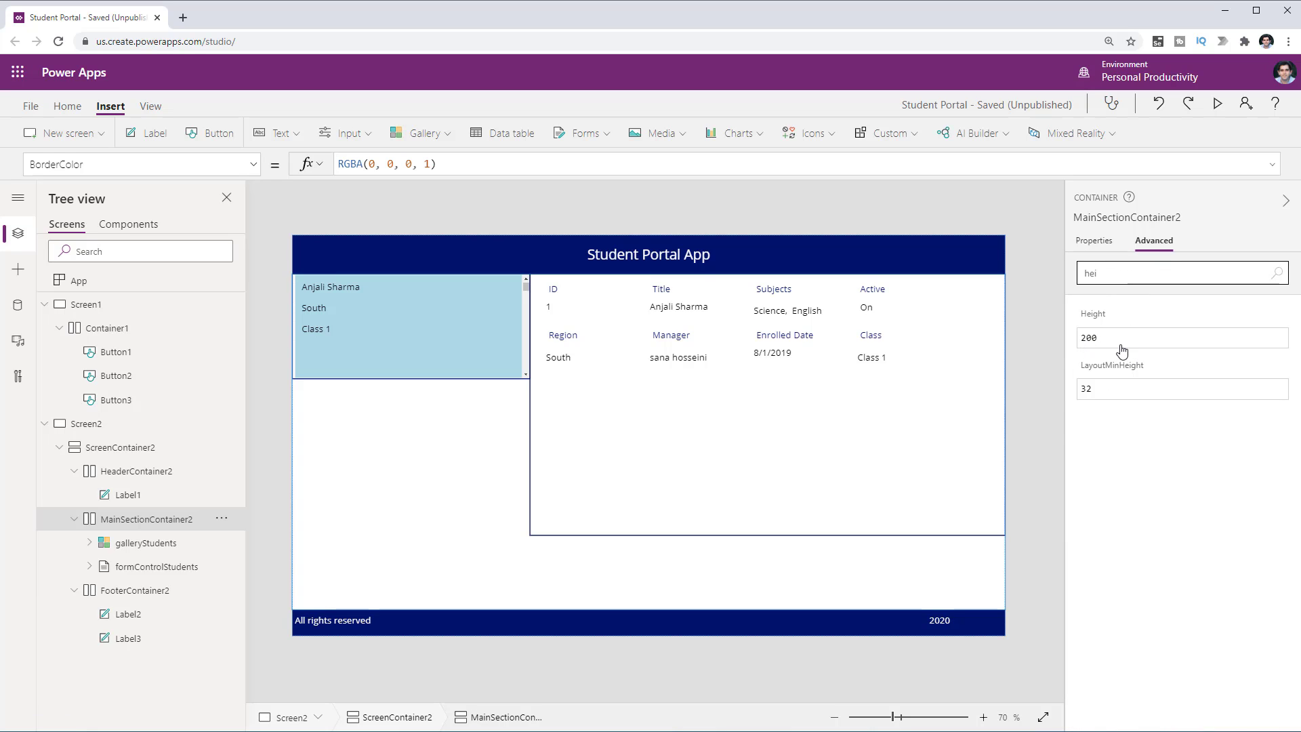
pyautogui.click(145, 543)
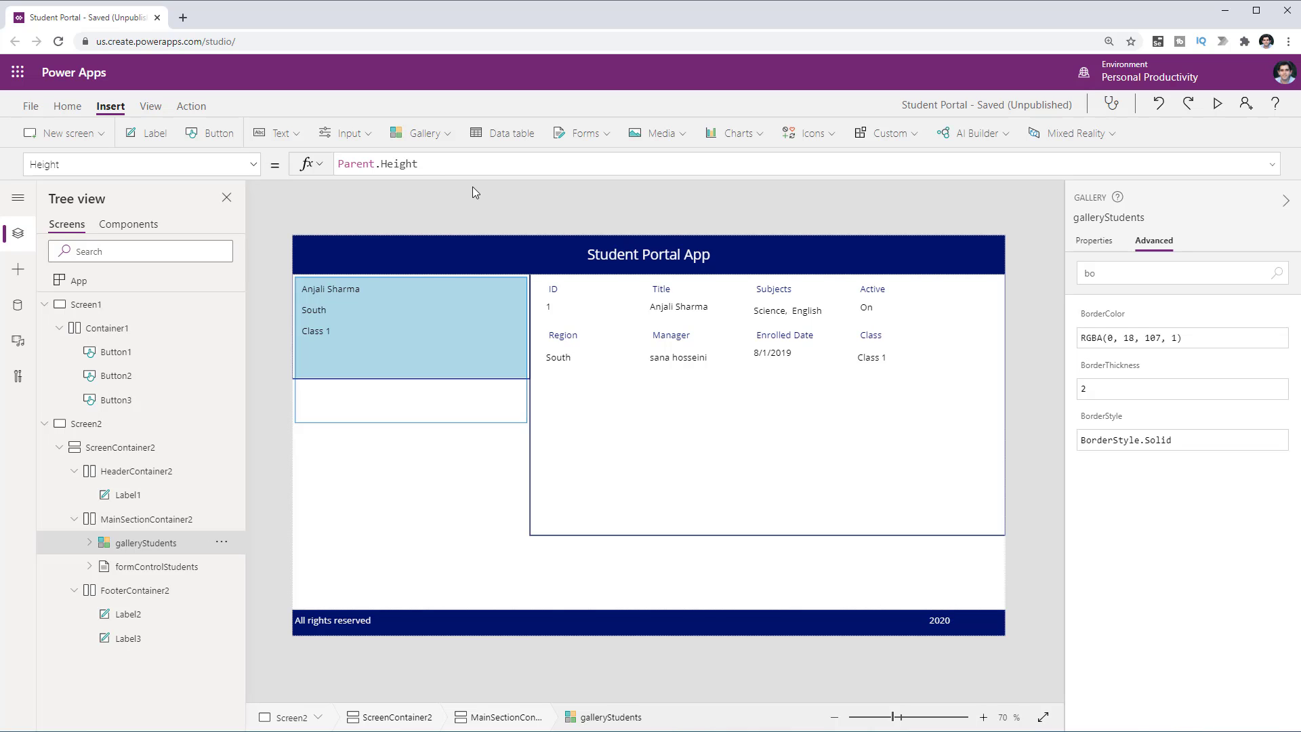
# Rename Screen2 as Home Screen
pyautogui.doubleClick(95, 425)
pyautogui.write('Home')
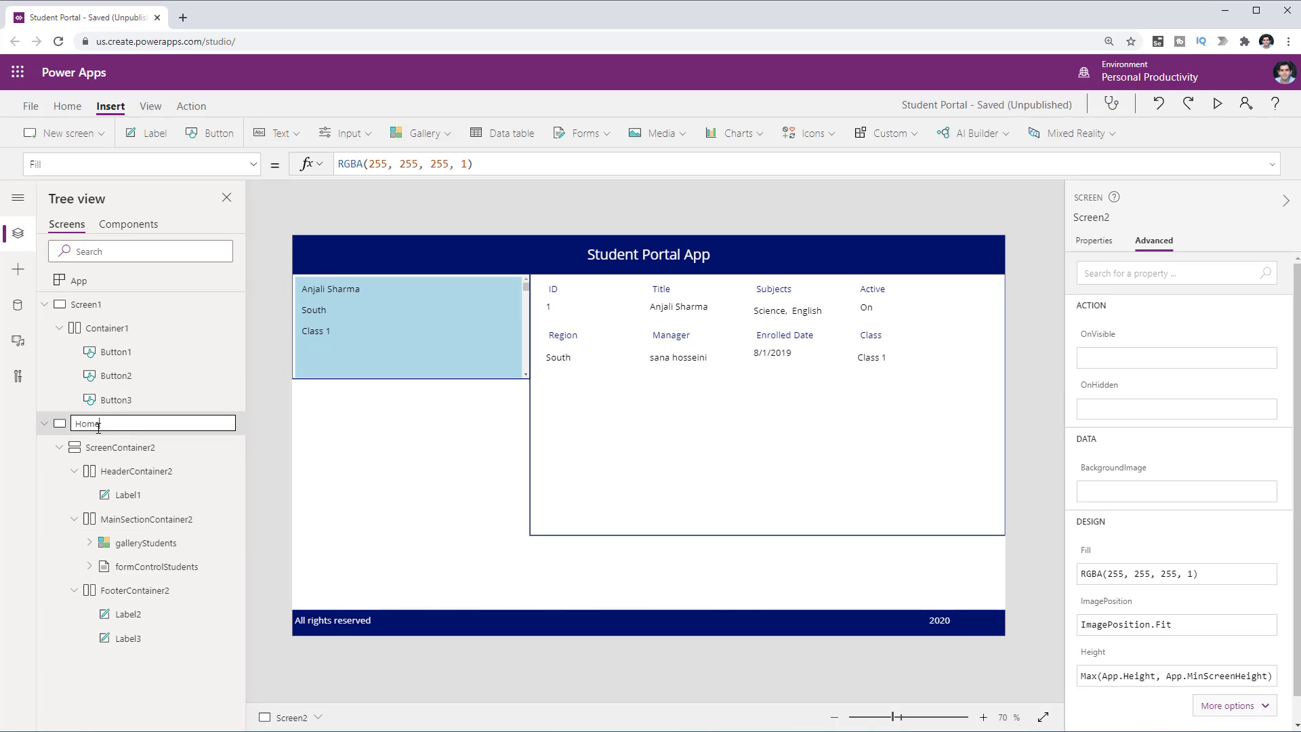
pyautogui.write(' Screen')
pyautogui.press('Return')
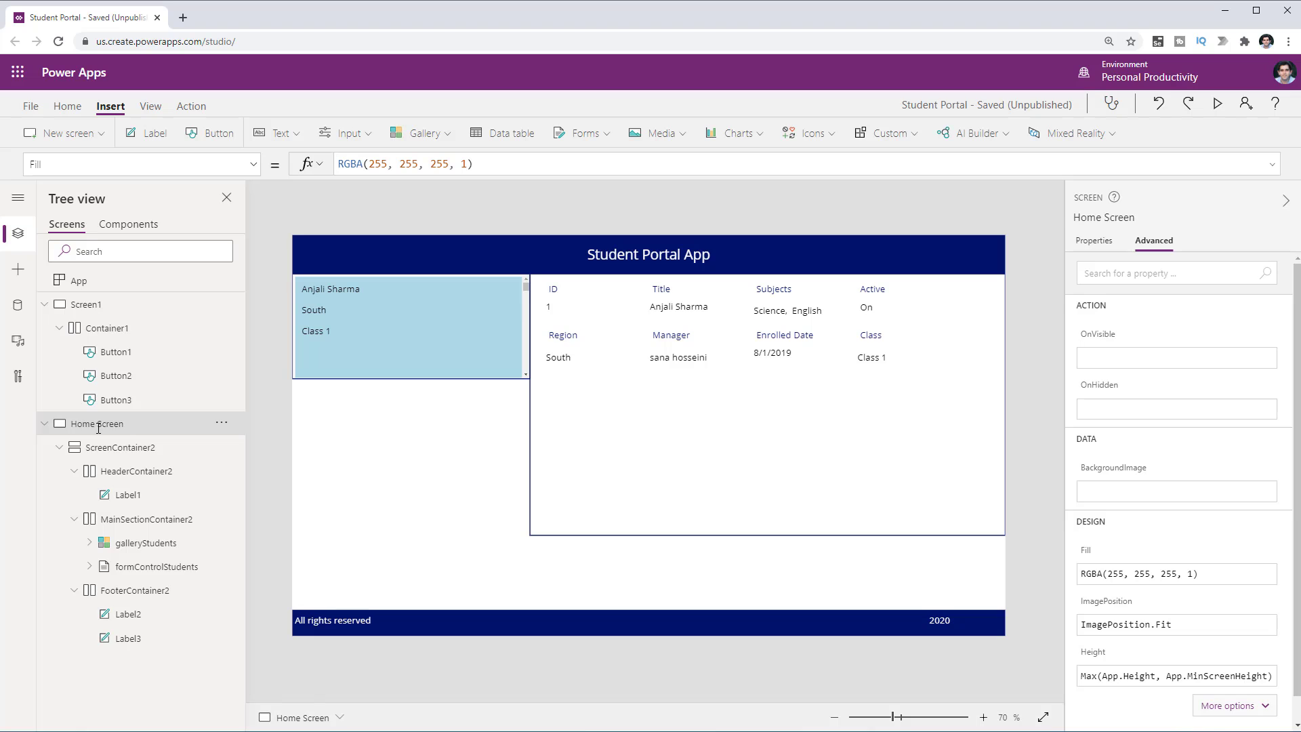
# Replace the Height formula of galleryStudents with 'Home Screen'.Height
pyautogui.click(322, 416)
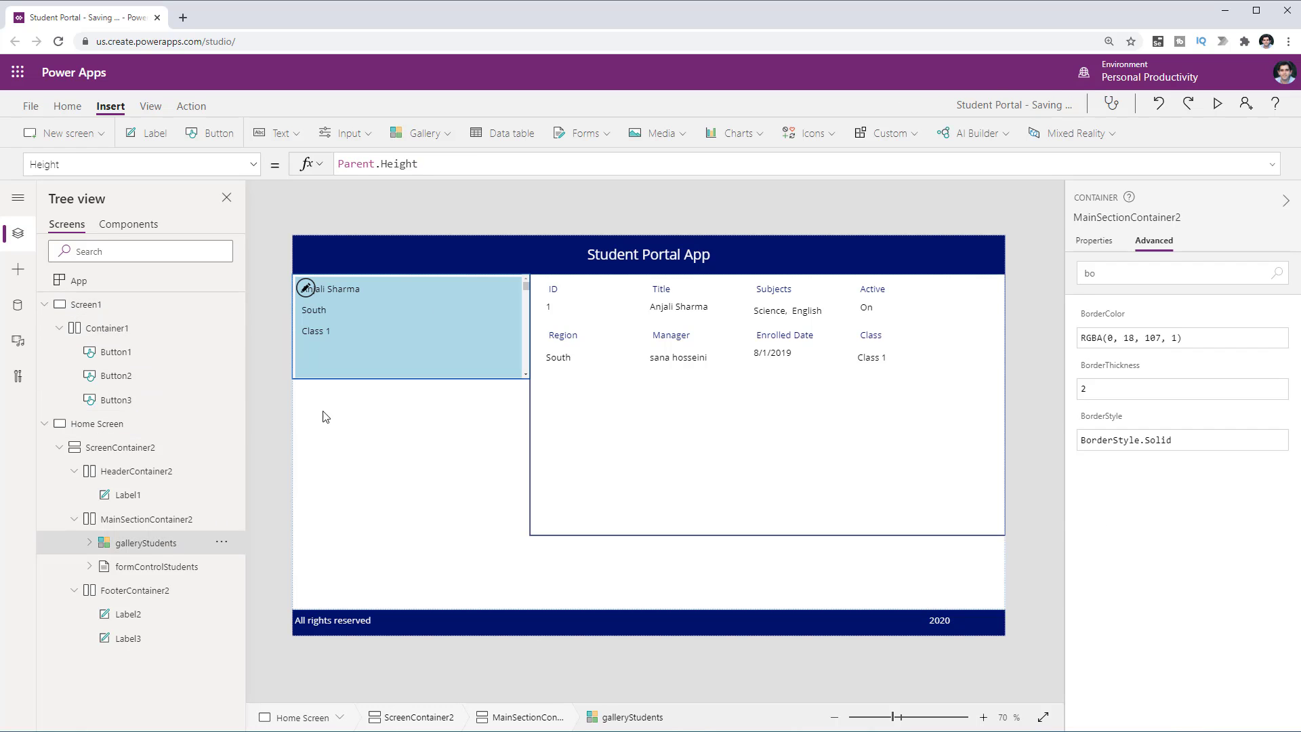
pyautogui.tripleClick(422, 166)
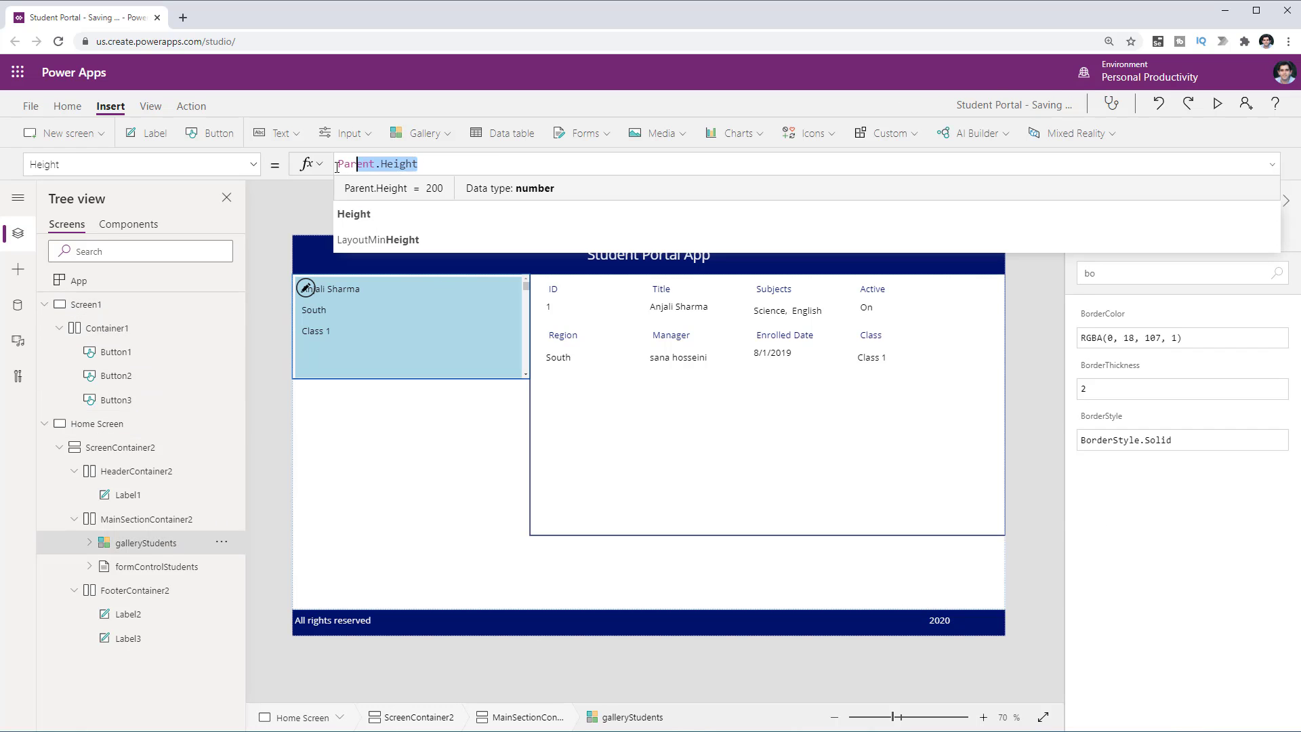
pyautogui.press('BackSpace')
pyautogui.write('home')
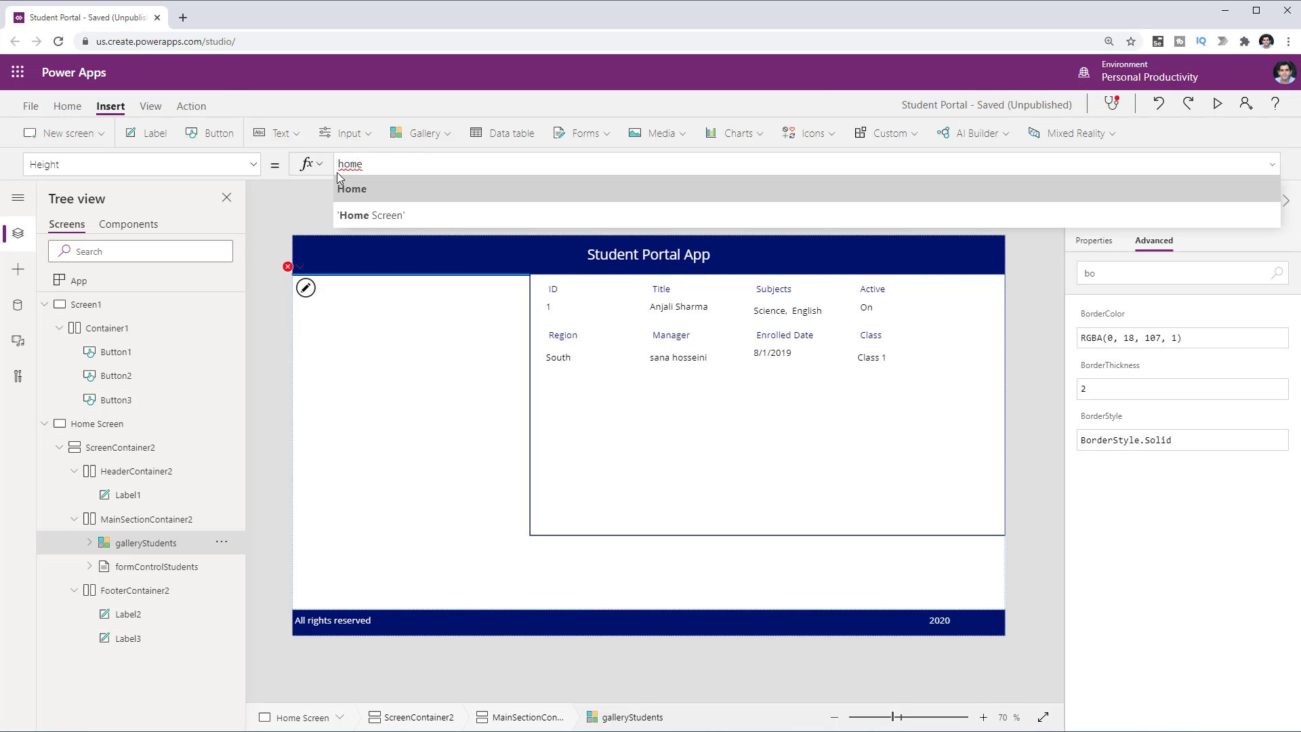
pyautogui.press('Tab')
pyautogui.write('.he')
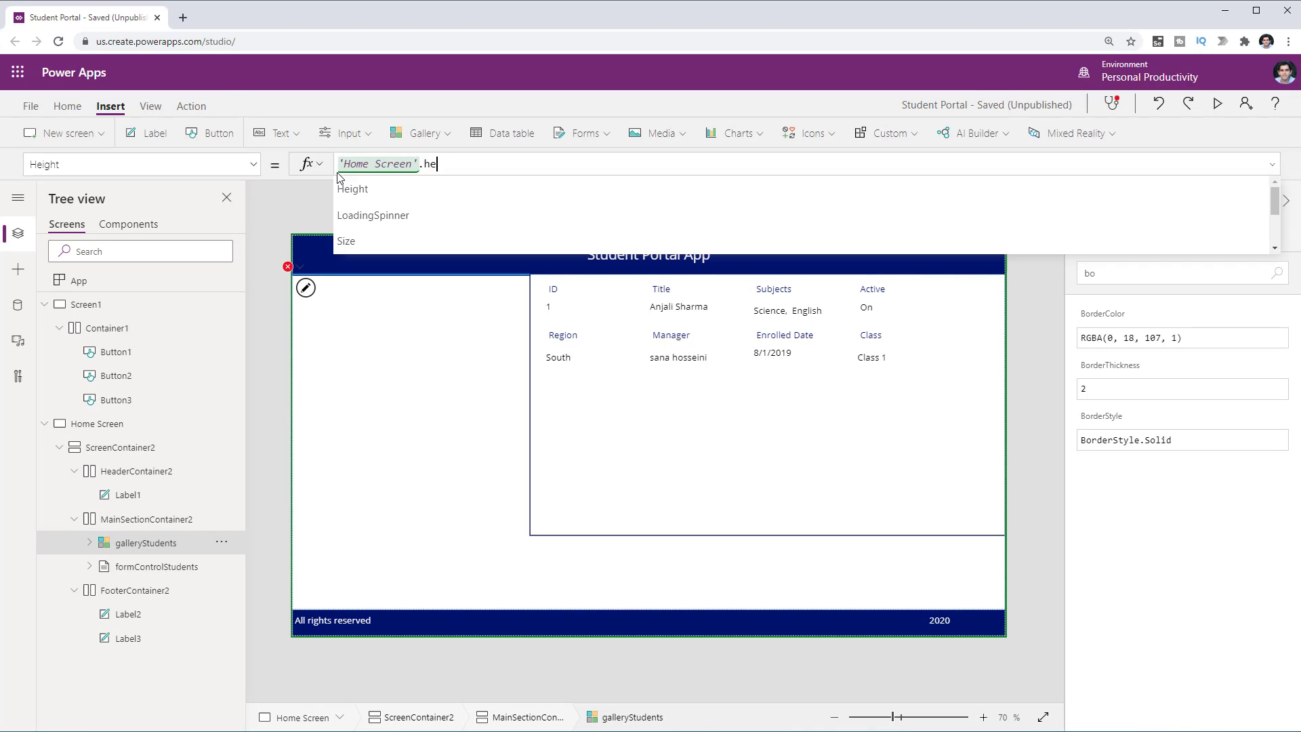
pyautogui.press('Tab')
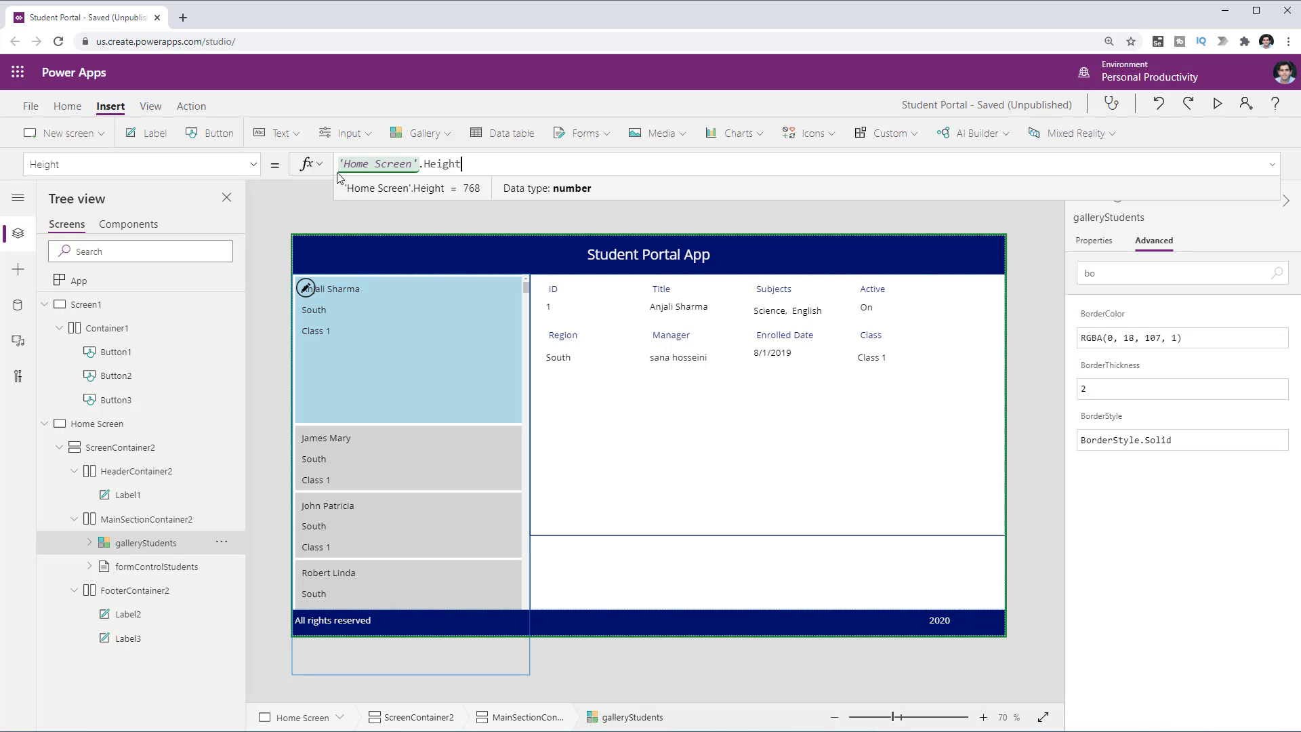
# Subtract HeaderContainer2.Height and FooterContainer2.Height from the screen height in the Height formula of galleryStudents
pyautogui.write('-')
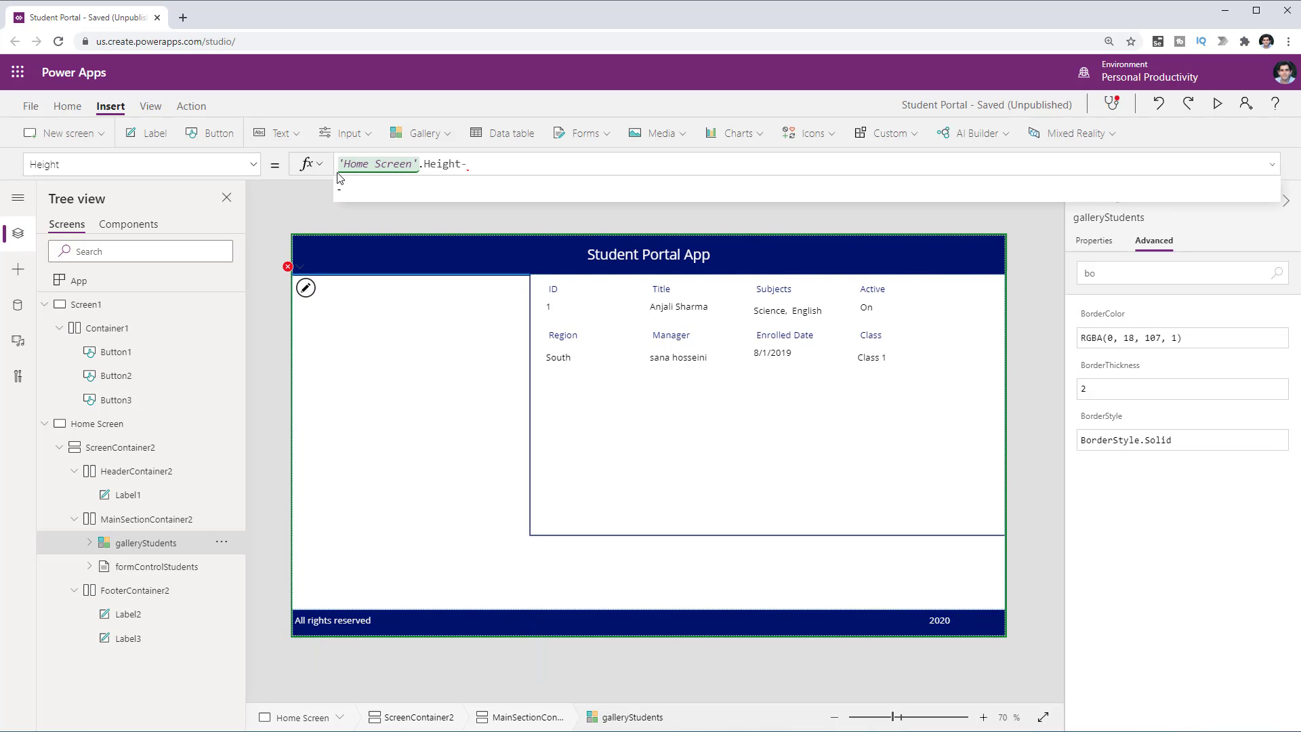
pyautogui.write('header')
pyautogui.press('Tab')
pyautogui.write('.')
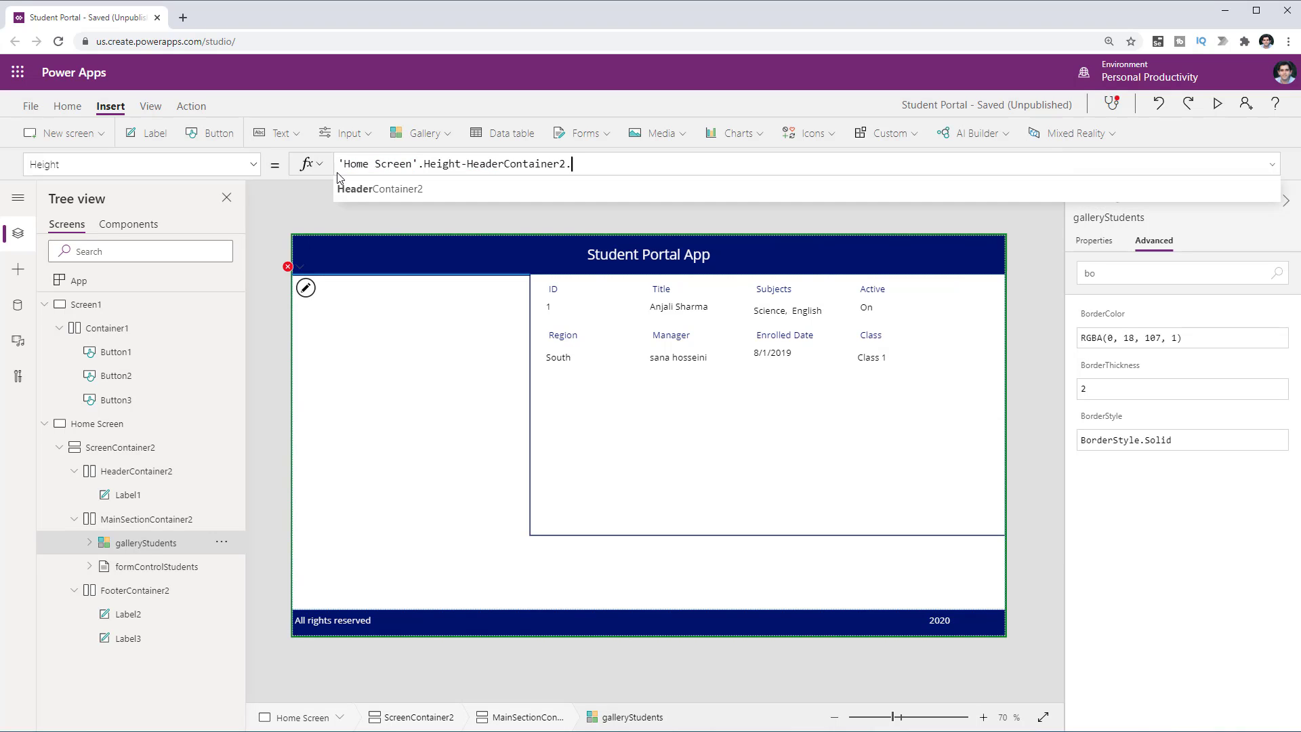
pyautogui.write('he')
pyautogui.press('Tab')
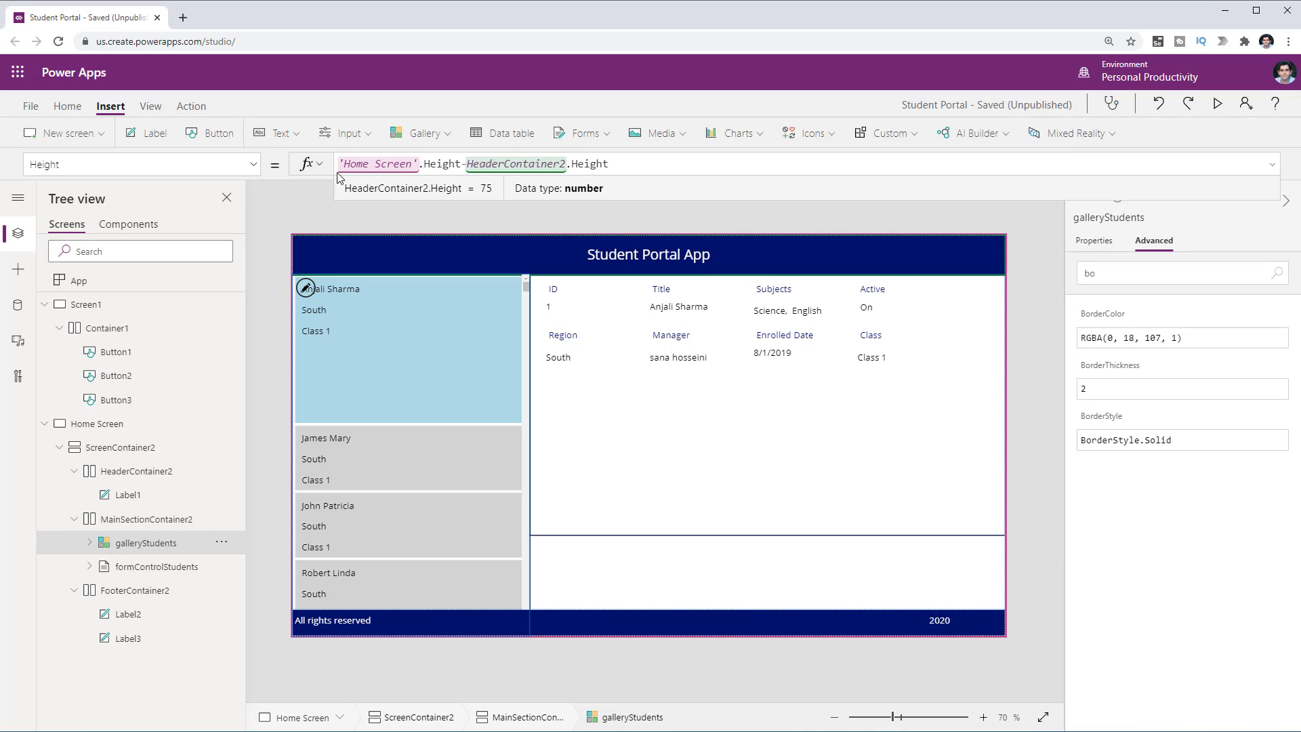
pyautogui.write('-foot')
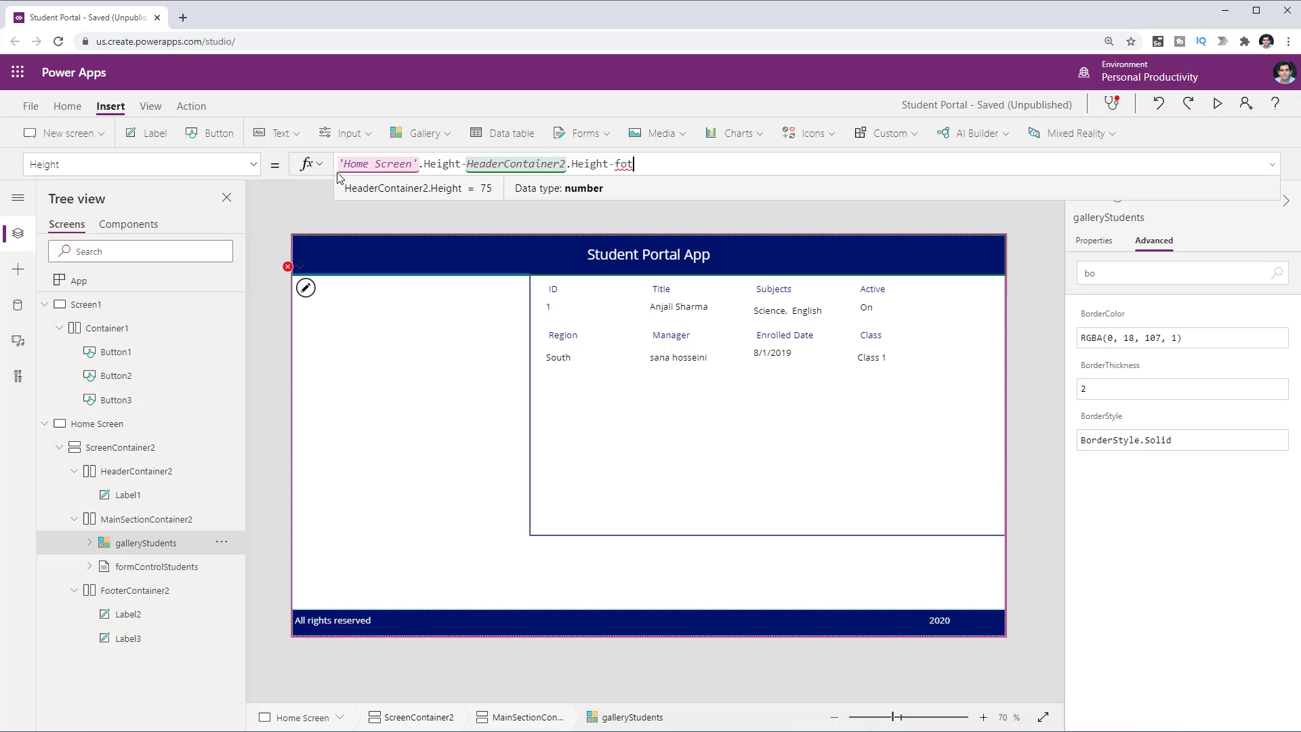
pyautogui.press('Tab')
pyautogui.write('.')
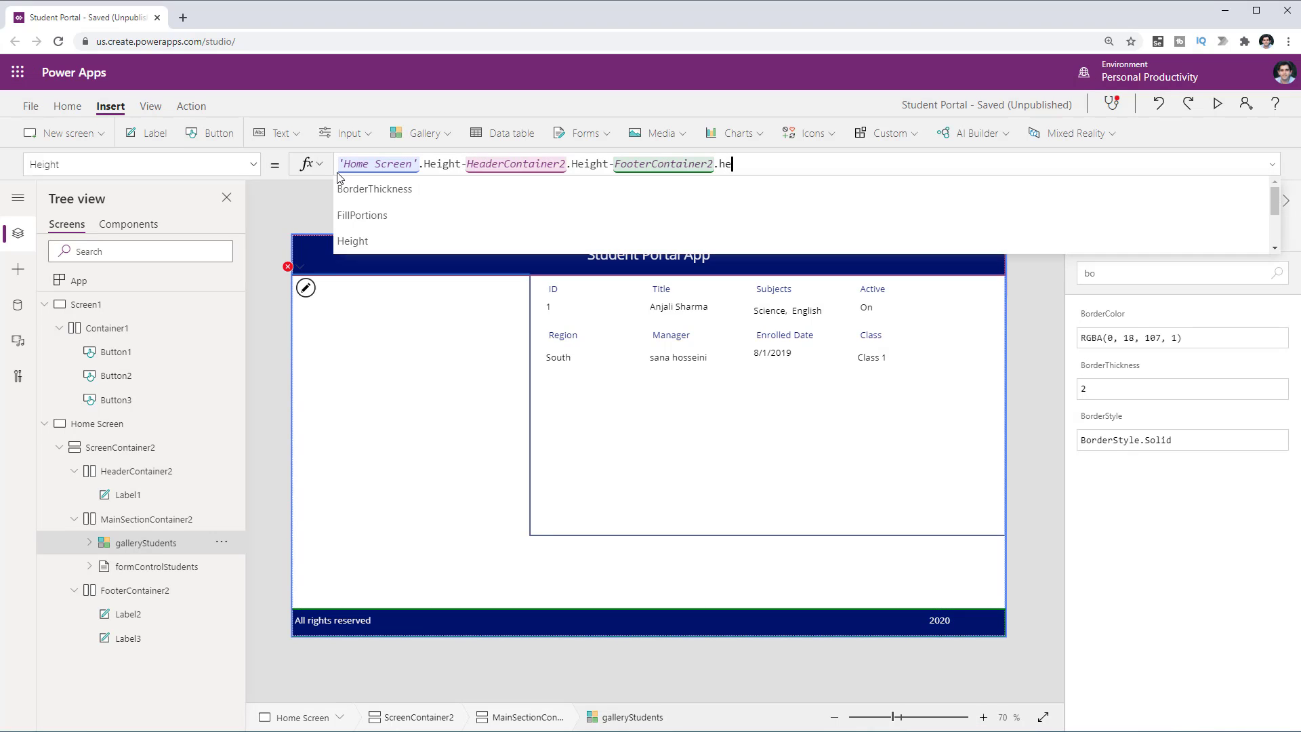
pyautogui.write('he')
pyautogui.press('Tab')
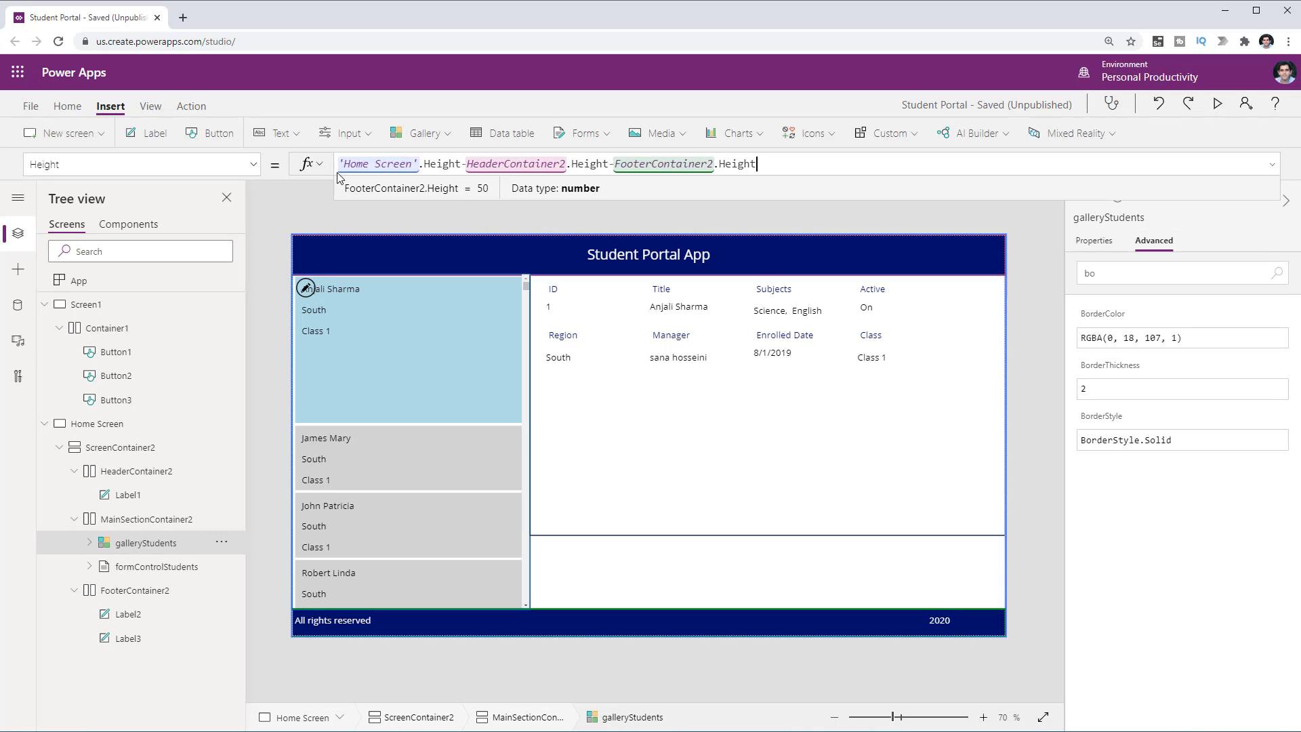
# Preview the app to check how the gallery fills the space between header and footer, and return to editing
pyautogui.click(1217, 104)
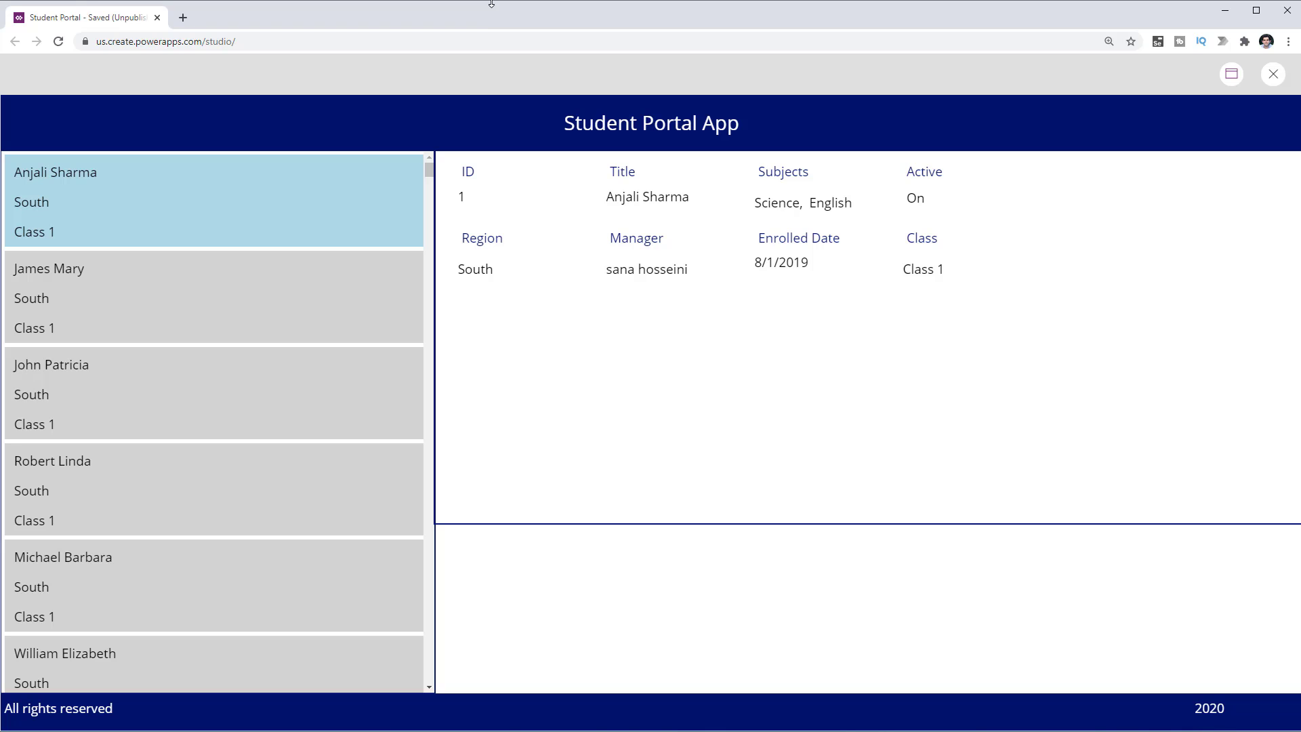
pyautogui.moveTo(492, 1); pyautogui.dragTo(448, 3)
pyautogui.click(1274, 73)
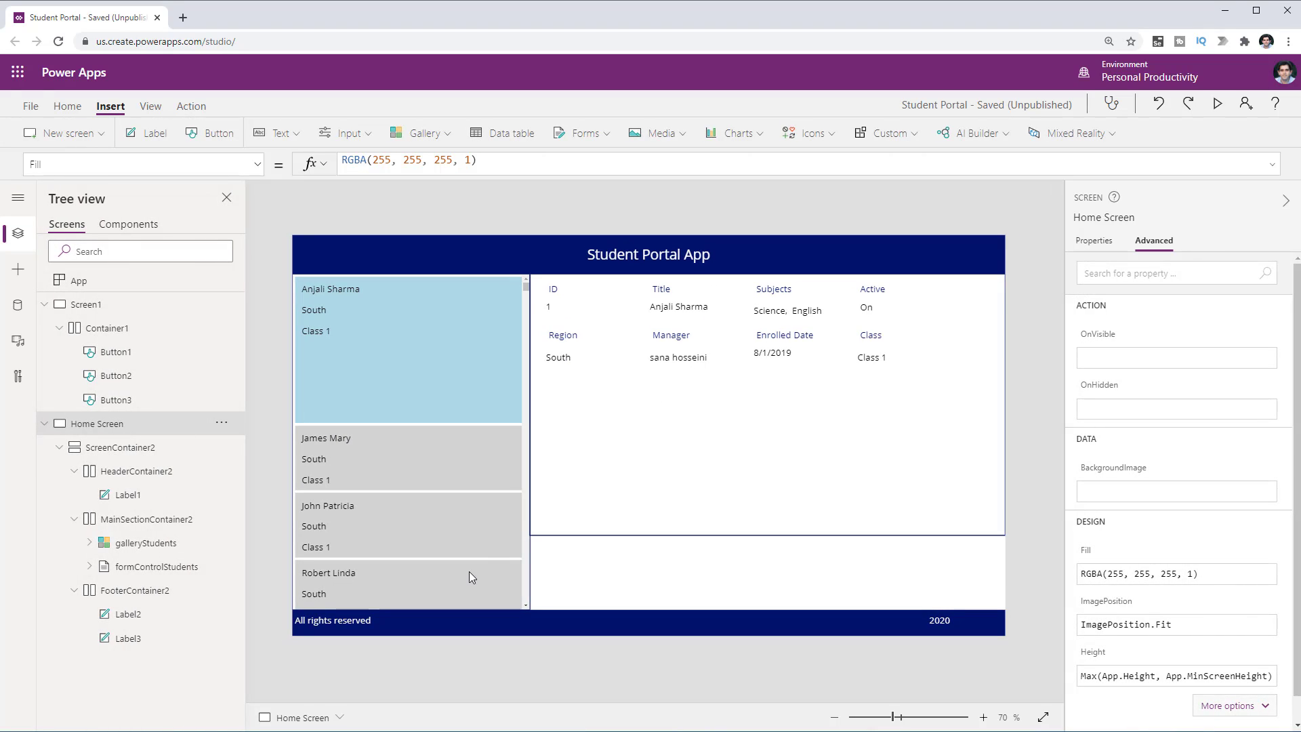
# Reuse the gallery's Height formula for formControlStudents: 'Home Screen'.Height-HeaderContainer2.Height-FooterContainer2.Height
pyautogui.click(425, 554)
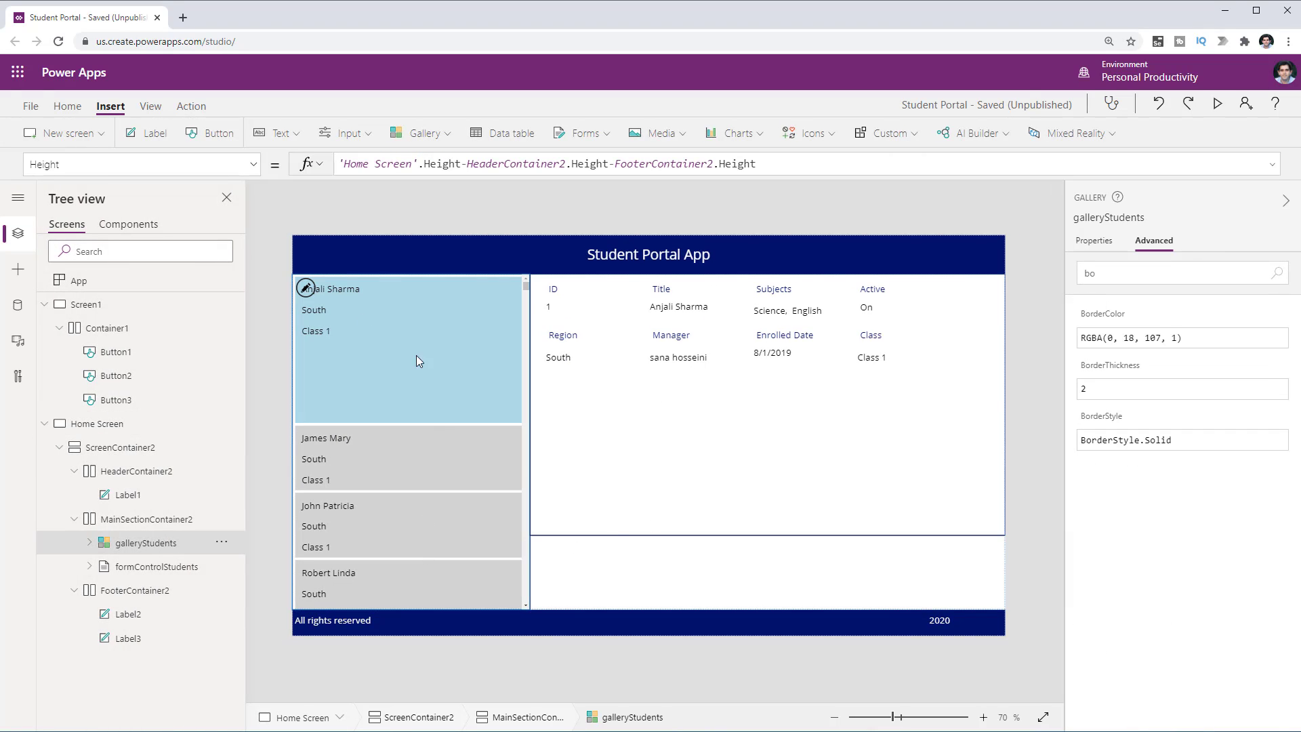
pyautogui.click(472, 163)
pyautogui.click(153, 567)
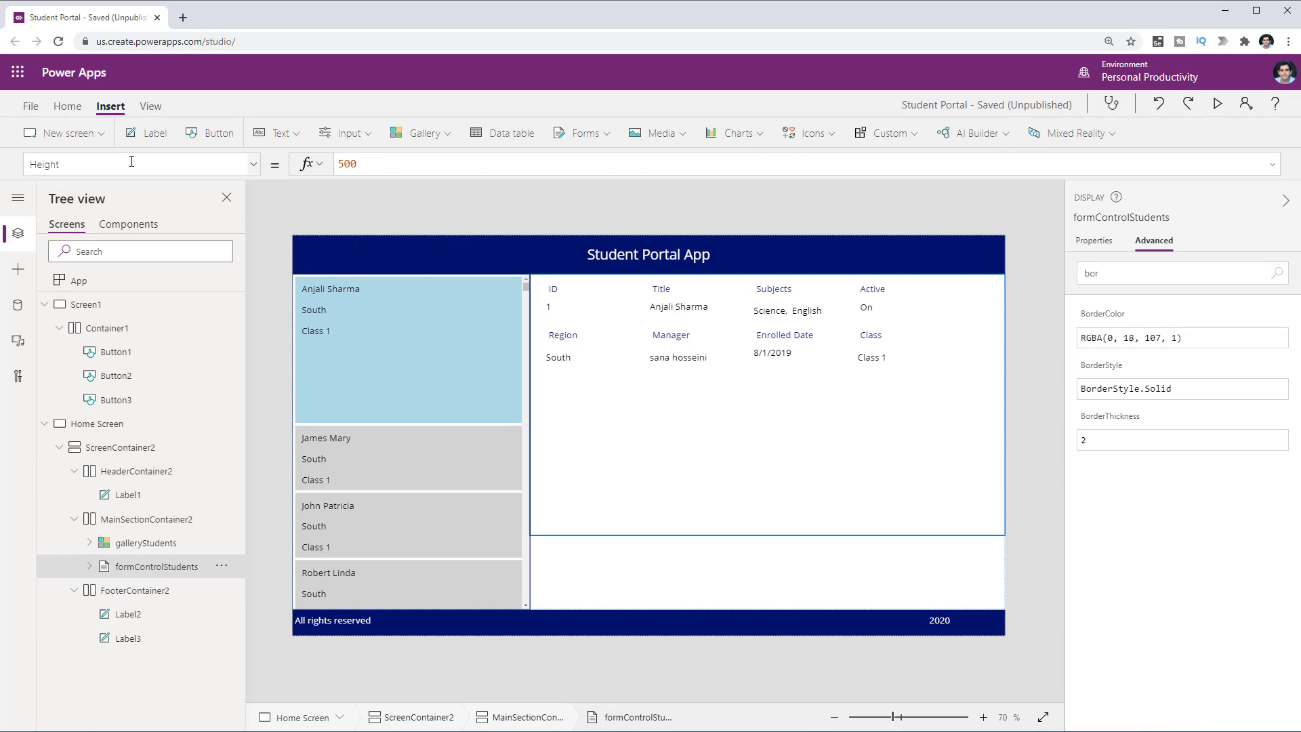
pyautogui.click(431, 165)
pyautogui.hotkey('ctrl', 'a')
pyautogui.write("'Home Screen'.Height-HeaderContainer2.Height-FooterContainer2.Height")
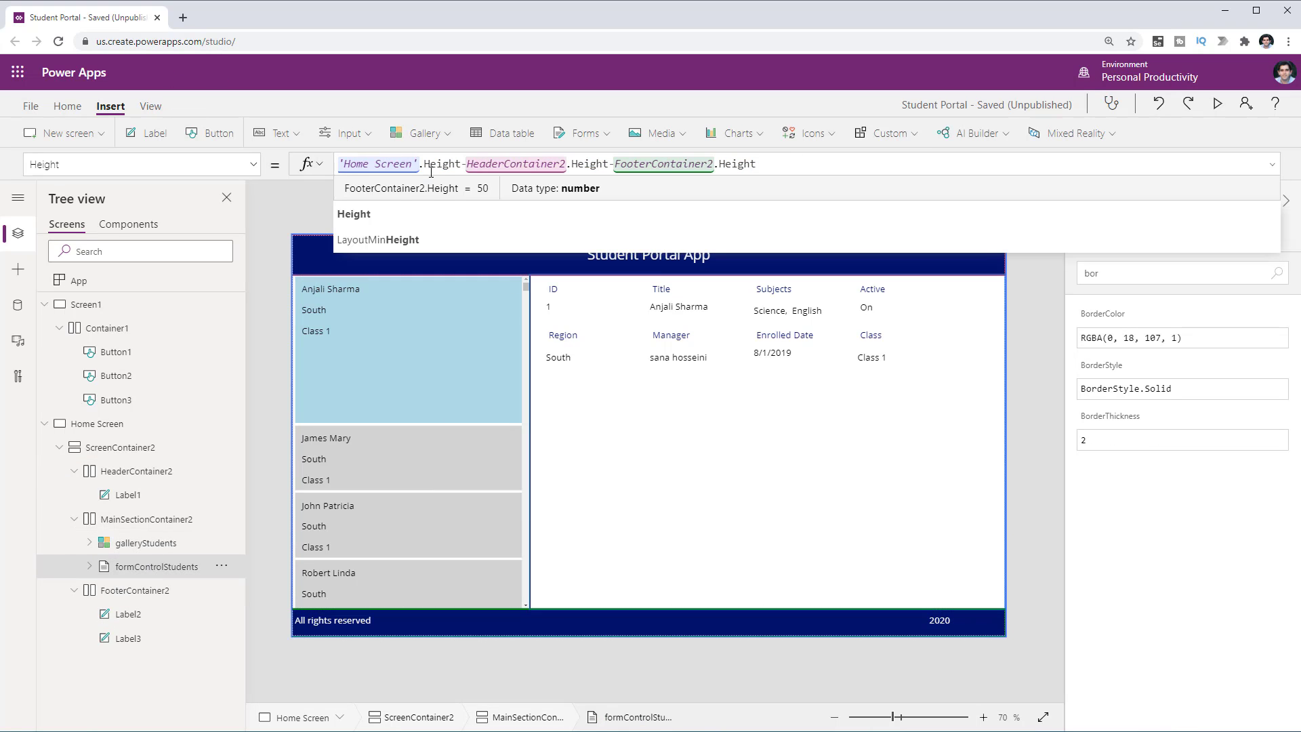
# Preview the app at full and phone-like widths, scroll through the student gallery, restore the full width and return to editing
pyautogui.click(1217, 104)
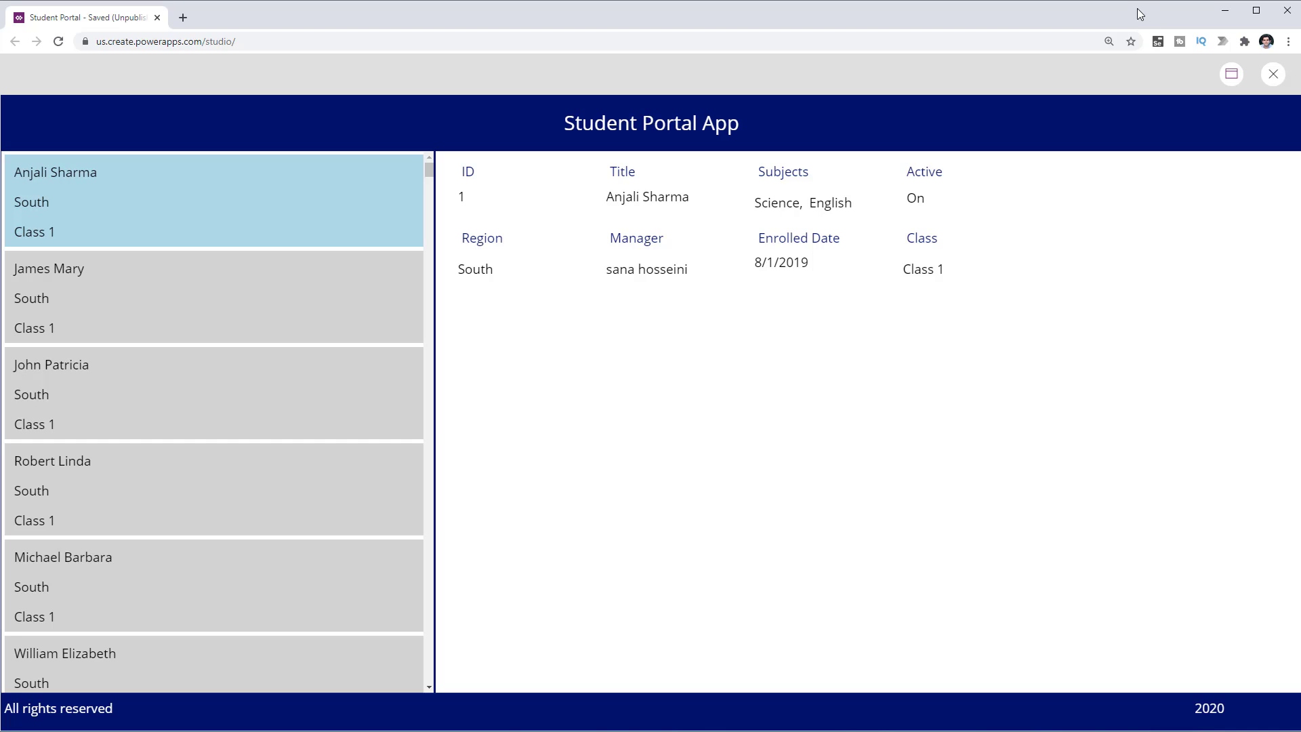
pyautogui.click(1274, 75)
pyautogui.press('F5')
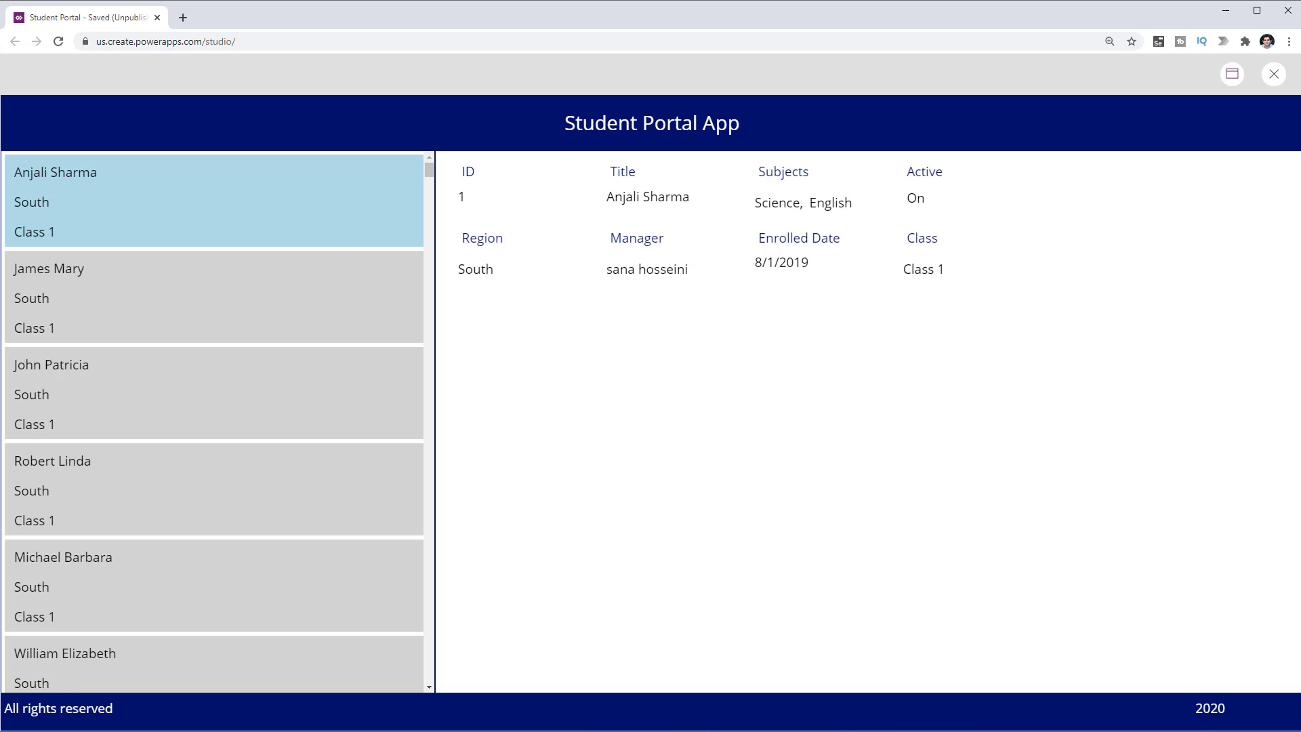
pyautogui.moveTo(1299, 198); pyautogui.dragTo(233, 289)
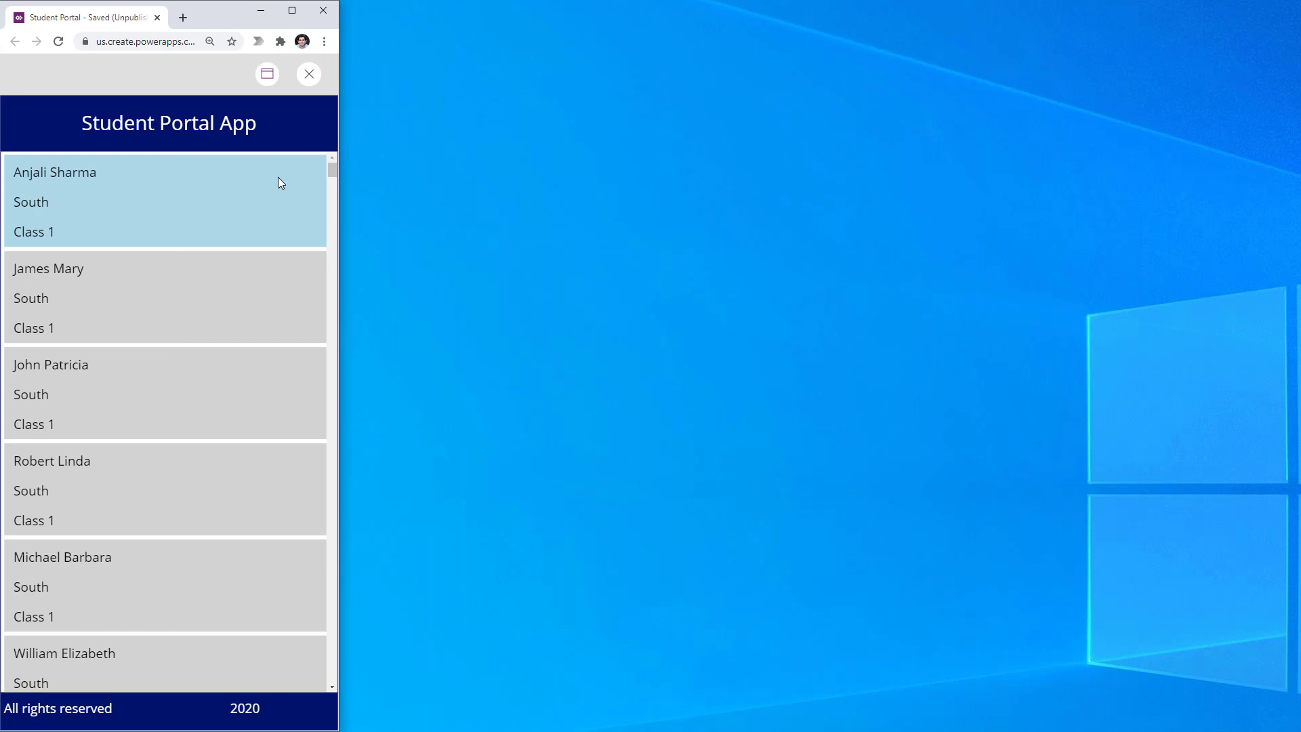
pyautogui.moveTo(330, 170); pyautogui.dragTo(300, 624)
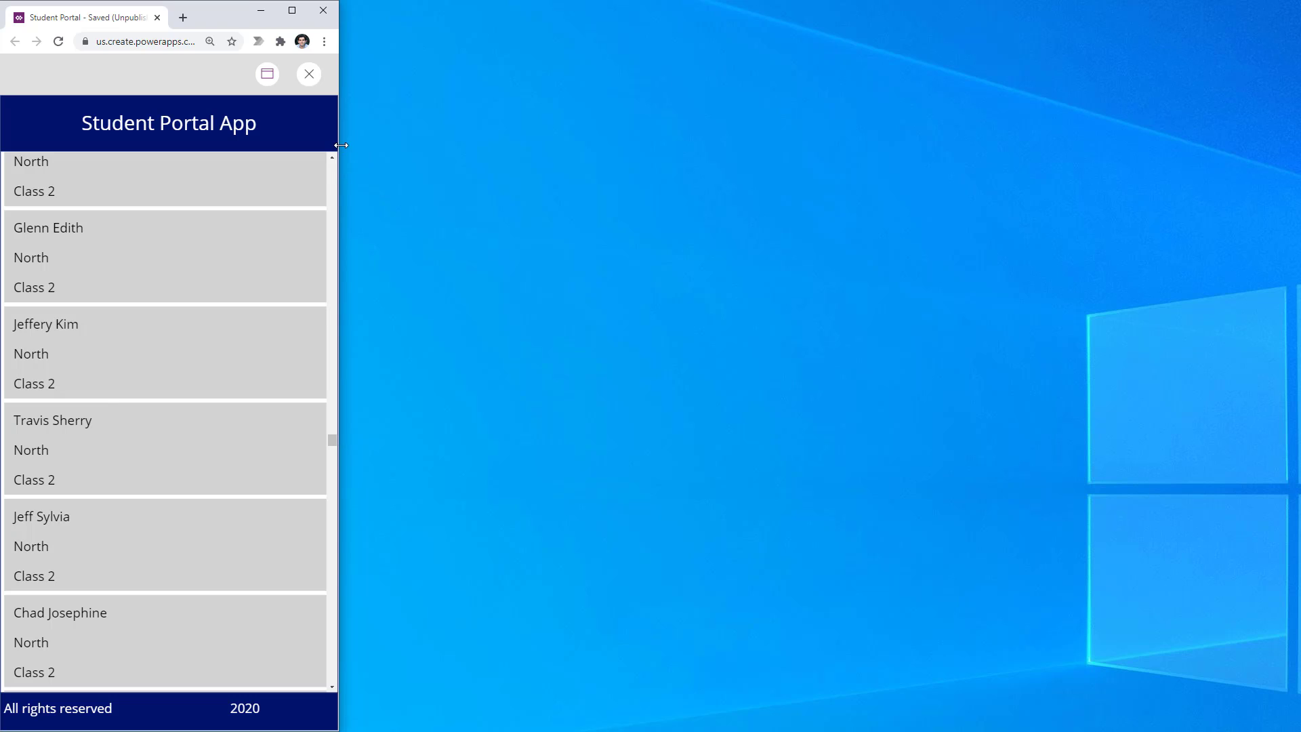
pyautogui.moveTo(341, 146); pyautogui.dragTo(1299, 144)
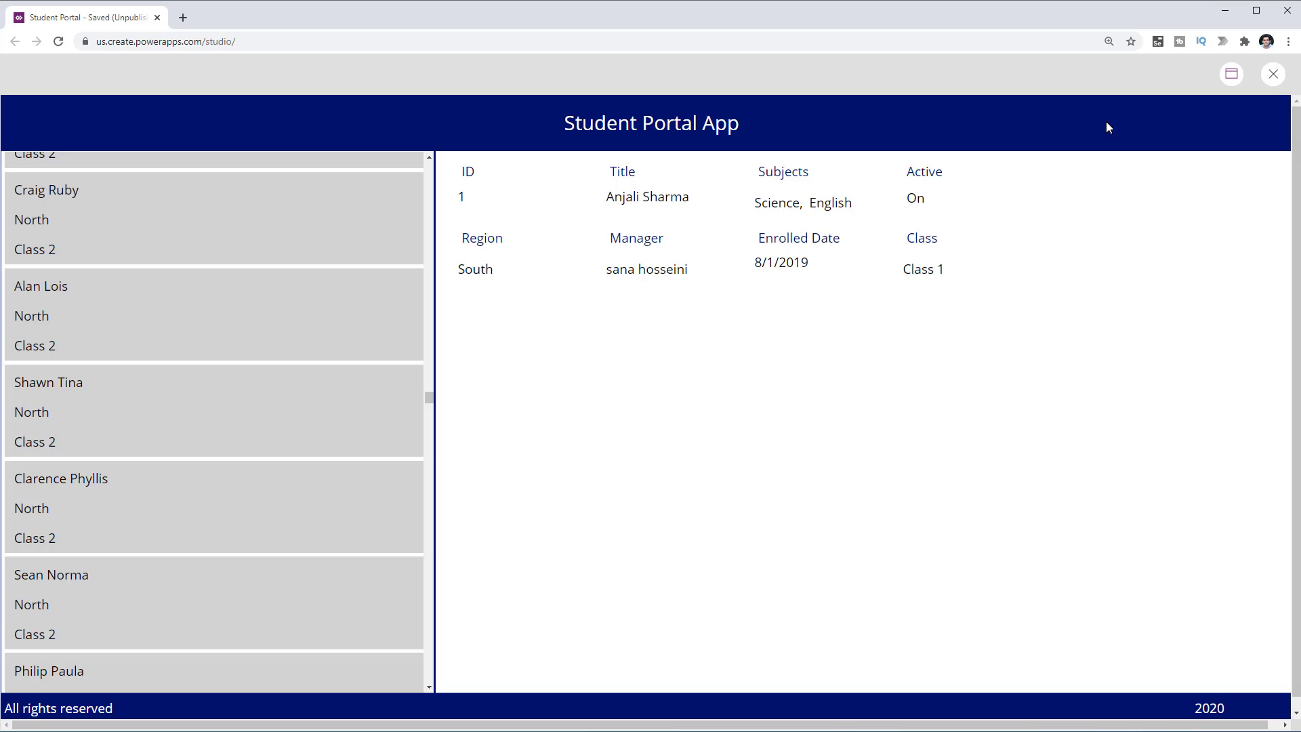
pyautogui.click(1269, 81)
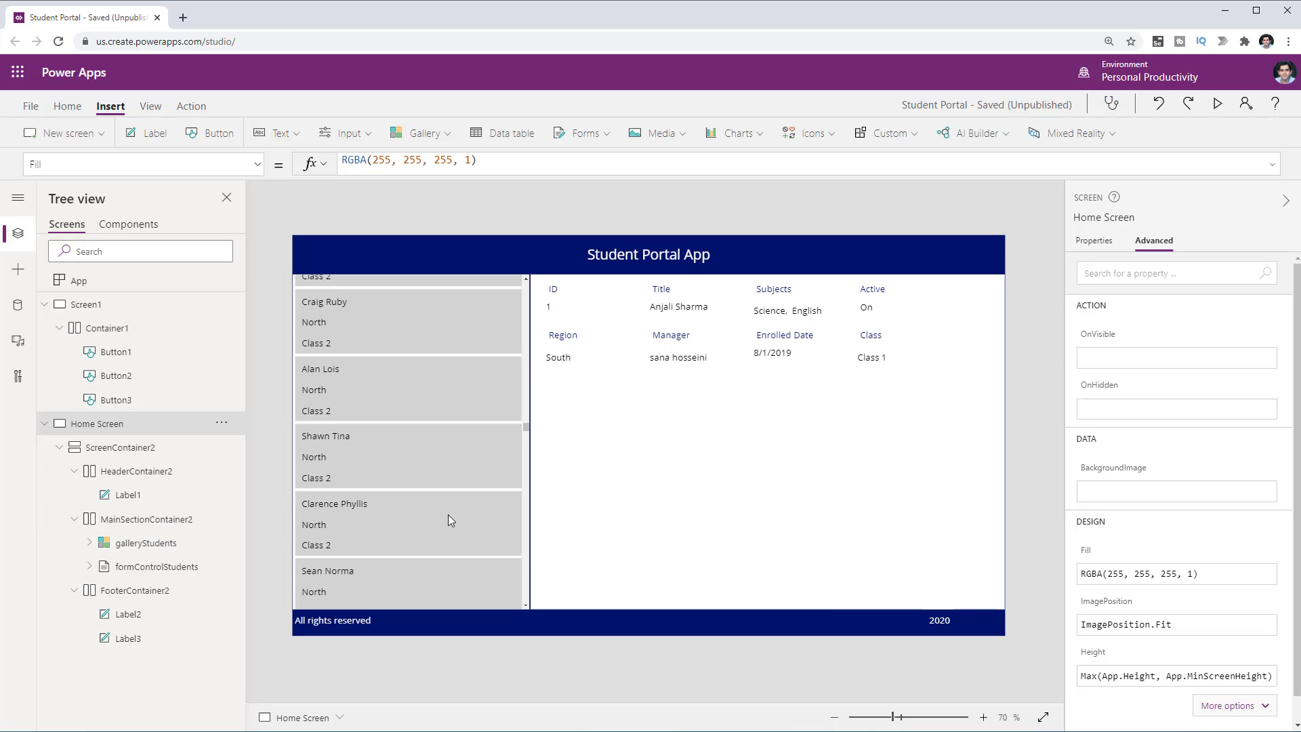
# Begin a Switch in the Height formula of galleryStudents that compares 'Home Screen'.Size with ScreenSize.Small, ahead of the existing height expression
pyautogui.click(145, 543)
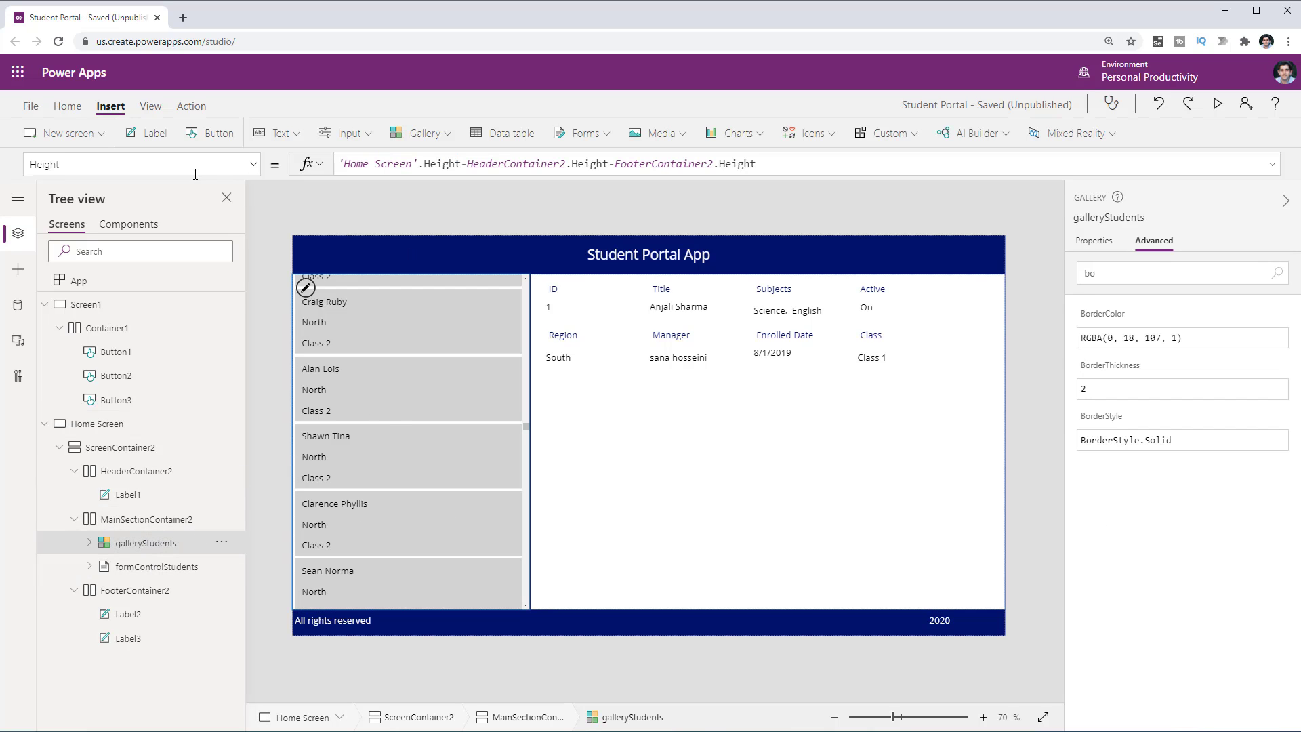
pyautogui.click(781, 167)
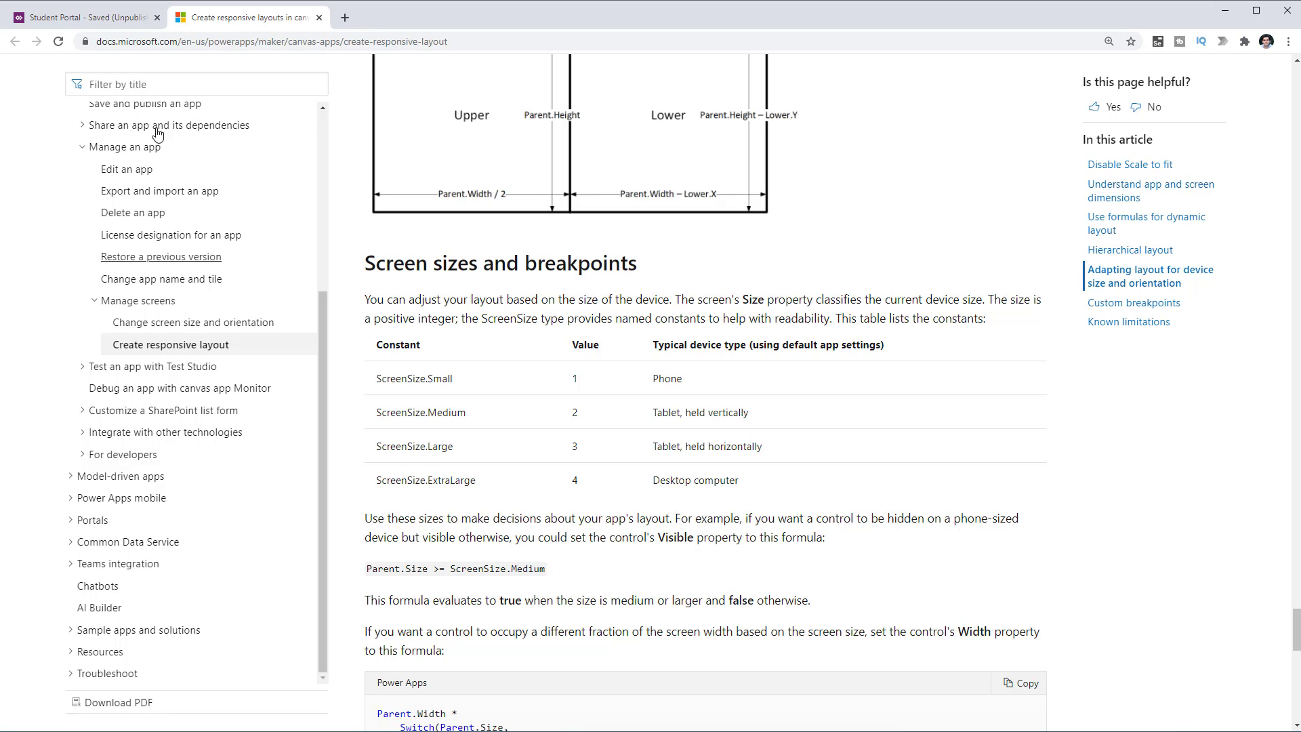
pyautogui.click(88, 18)
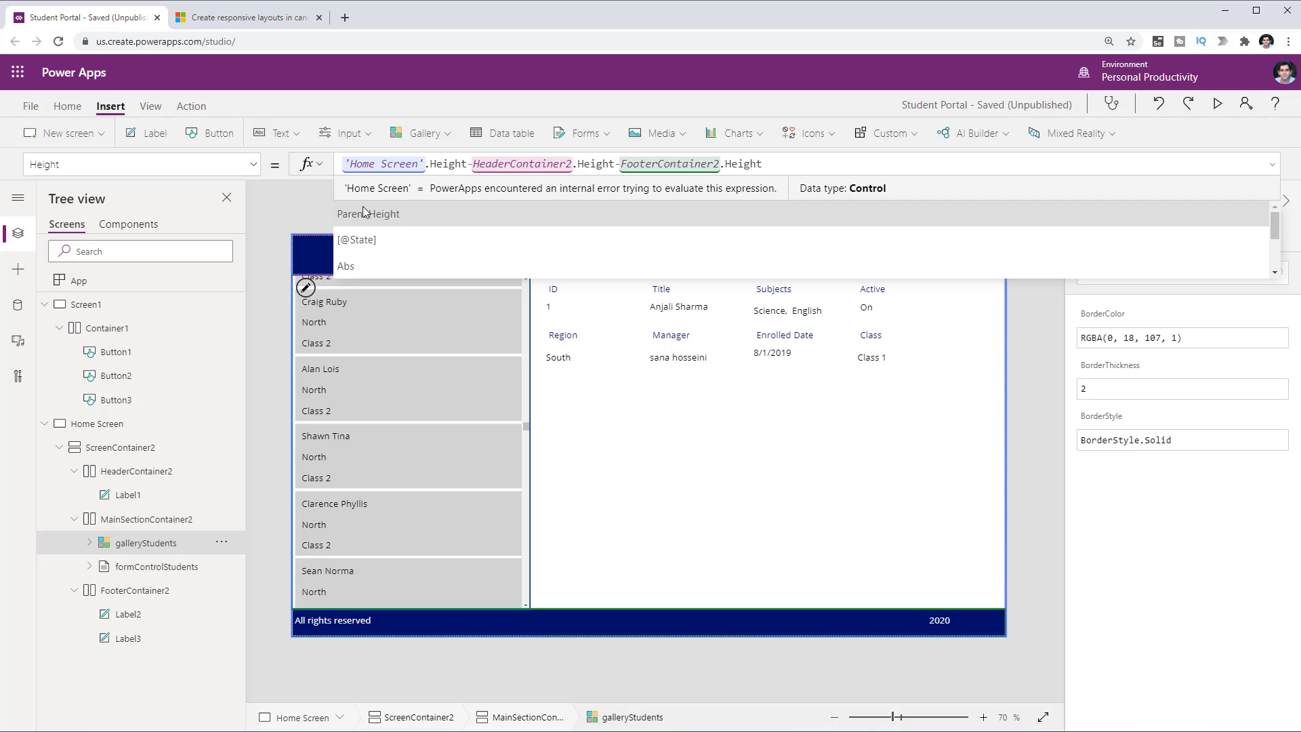
pyautogui.write('switch ')
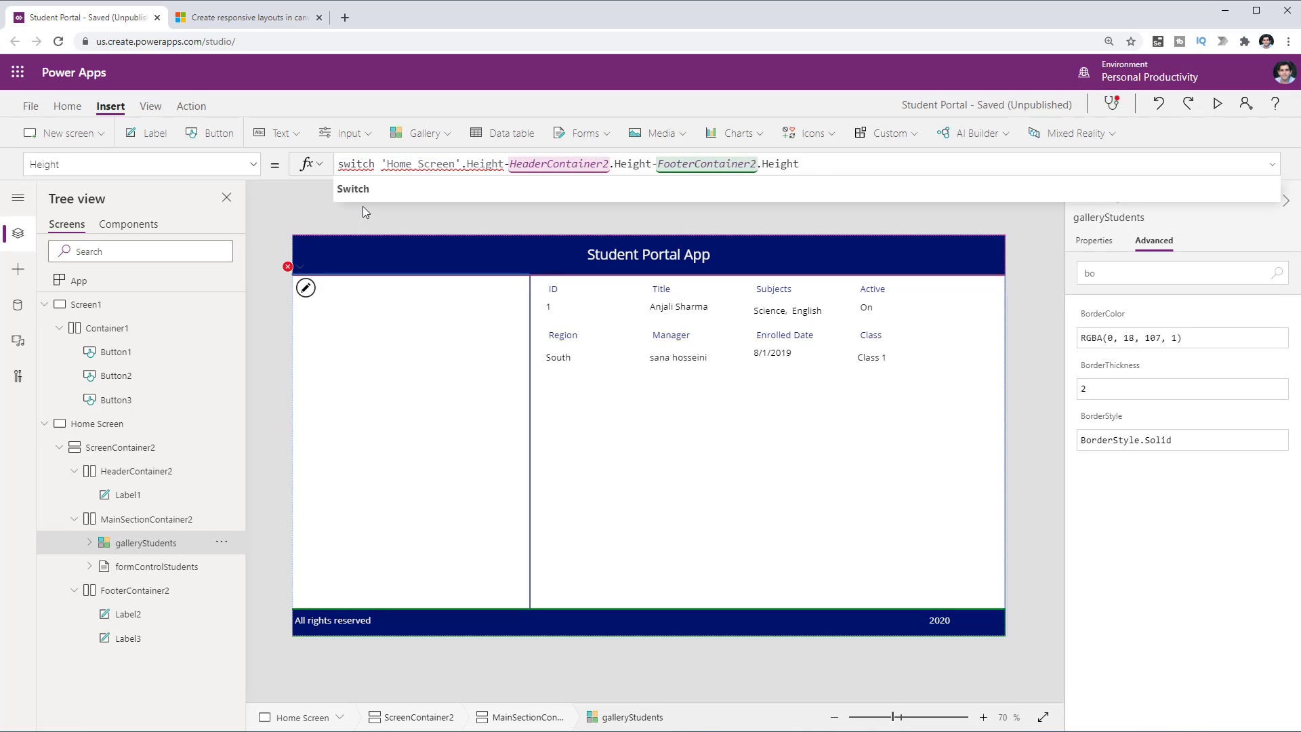
pyautogui.write('(Home')
pyautogui.press('Tab')
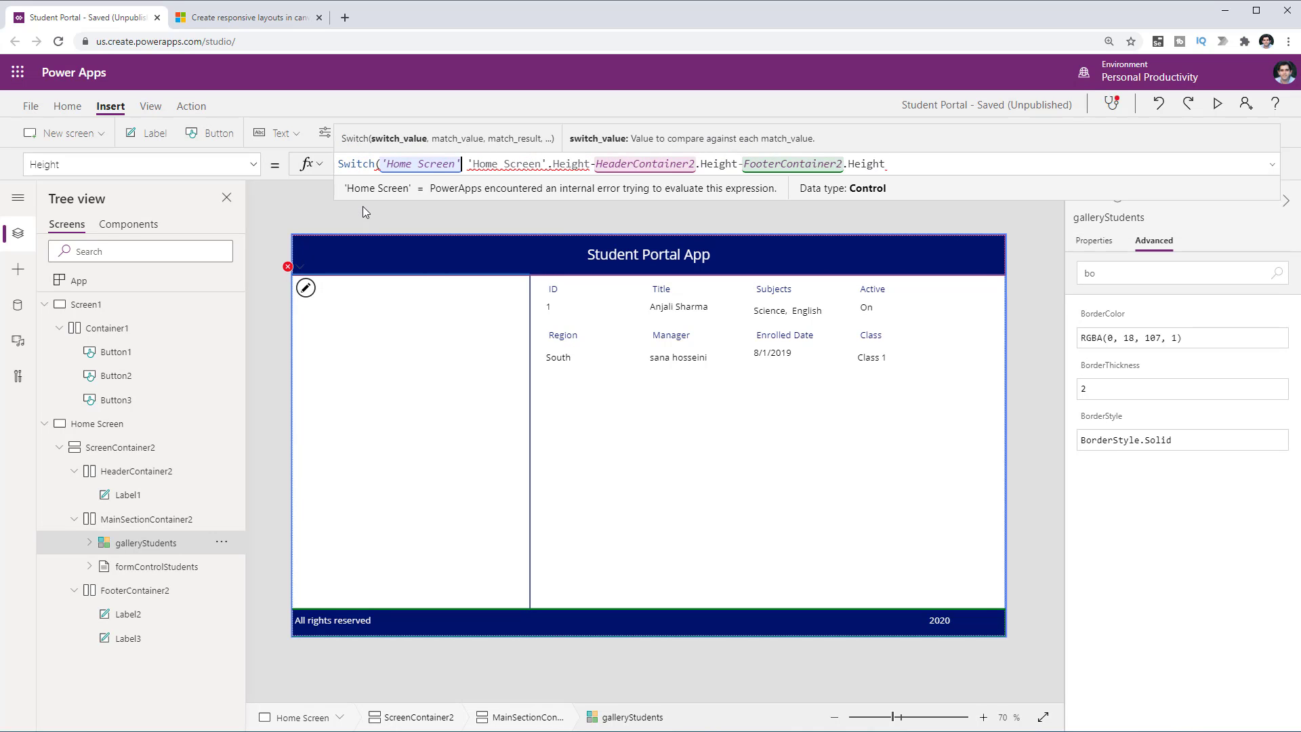
pyautogui.write('.')
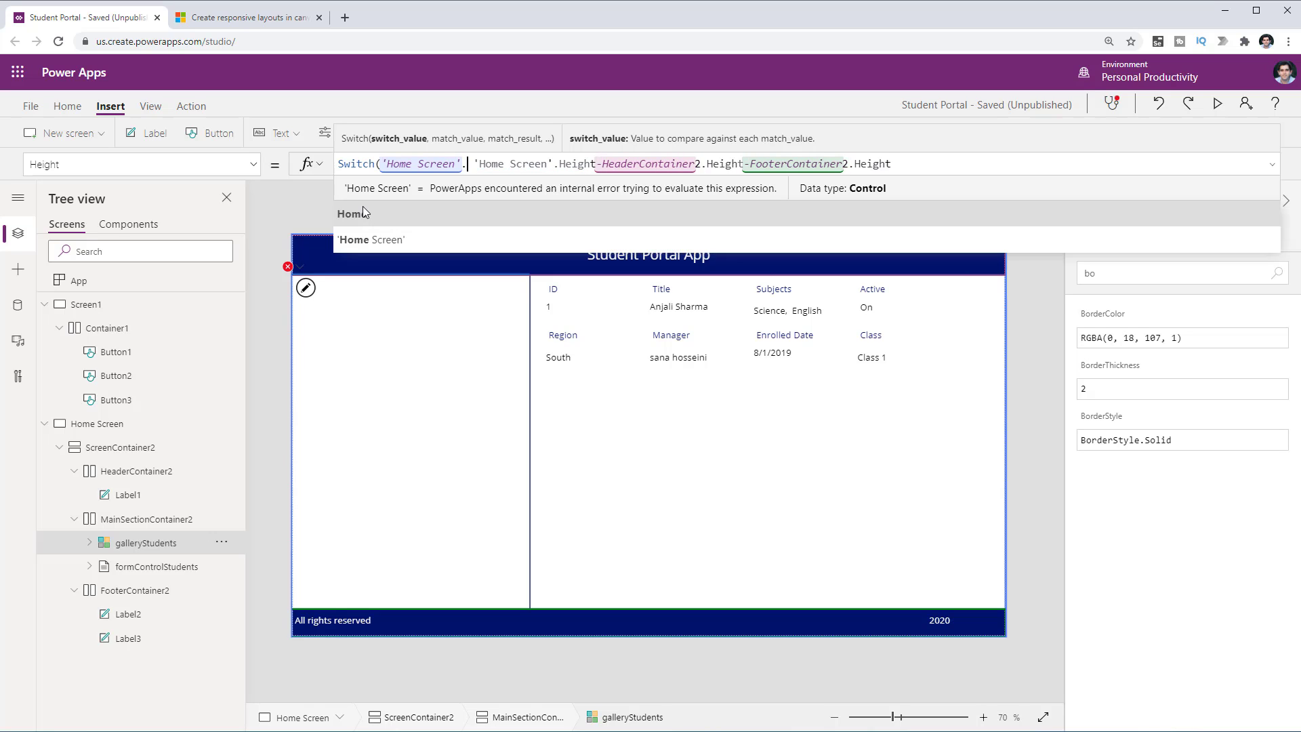
pyautogui.write('si')
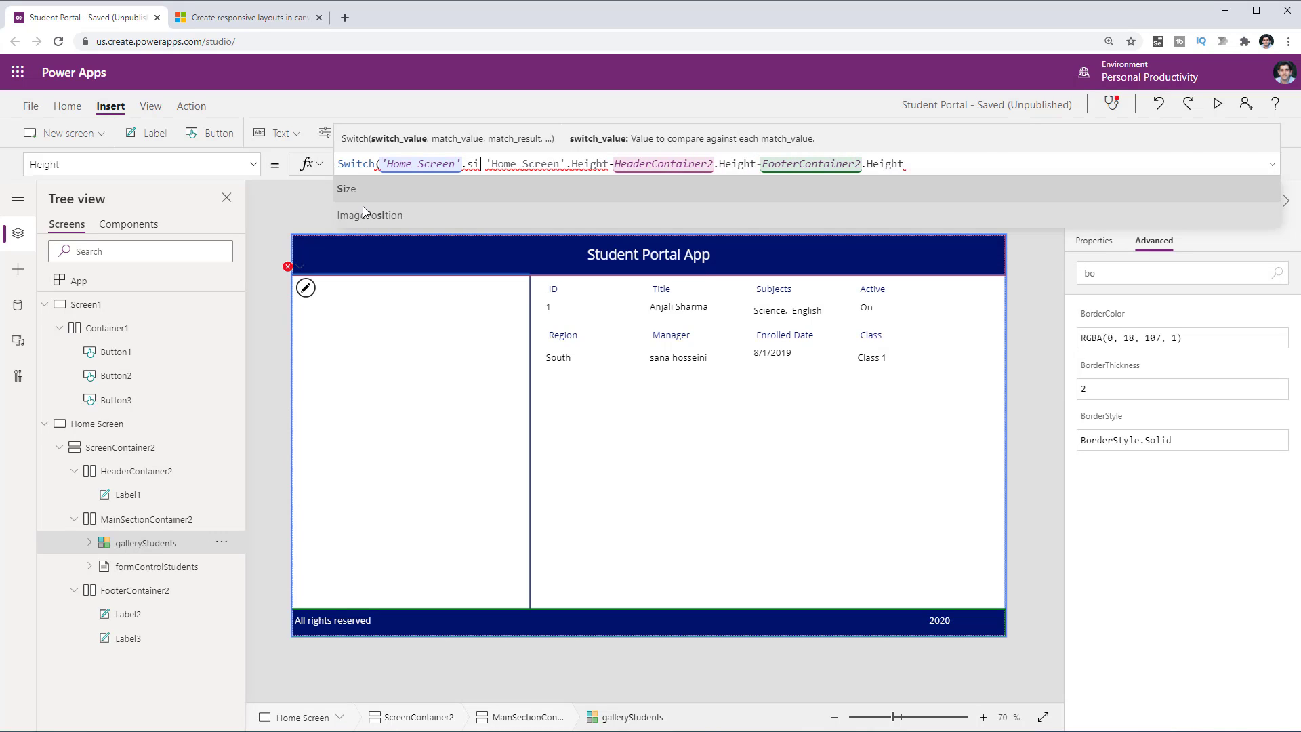
pyautogui.press('Tab')
pyautogui.write(',ScreenSize.Small')
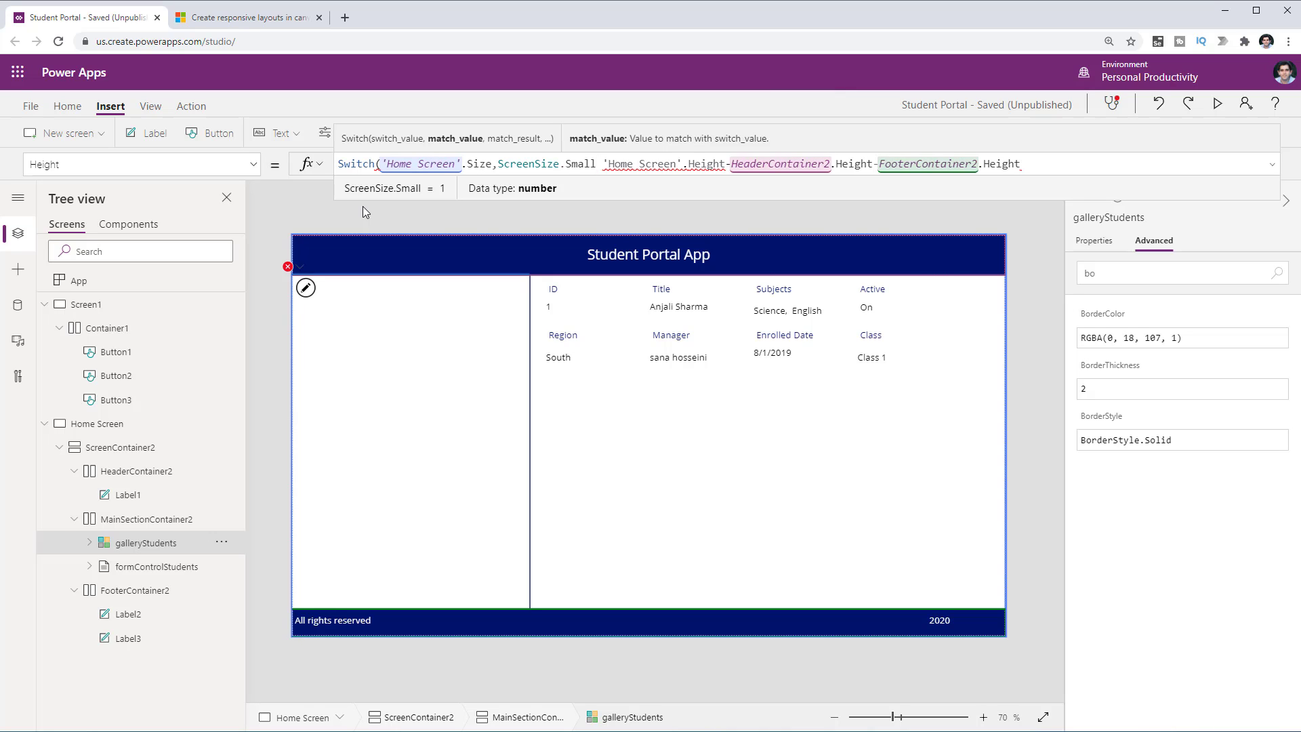
pyautogui.write(',')
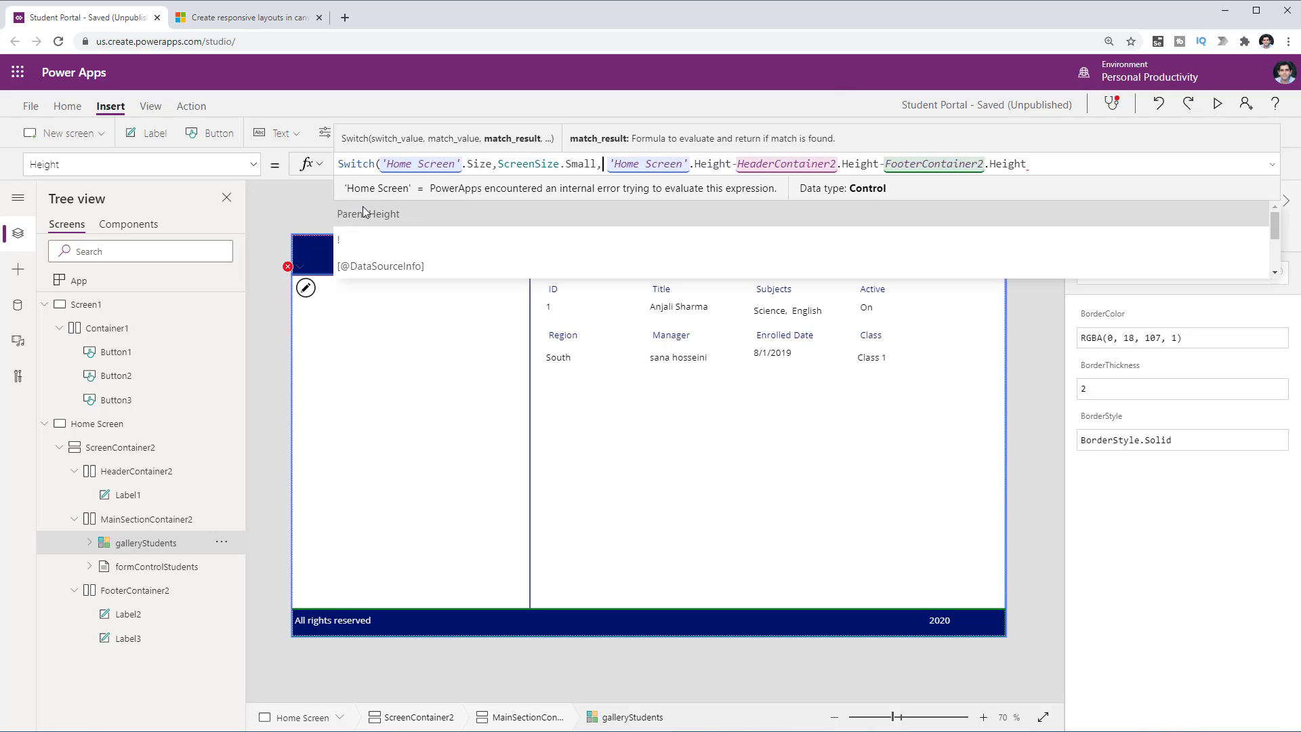
# Enclose the existing height expression in parentheses and divide it by 2 as the Switch result for small screens
pyautogui.click(612, 165)
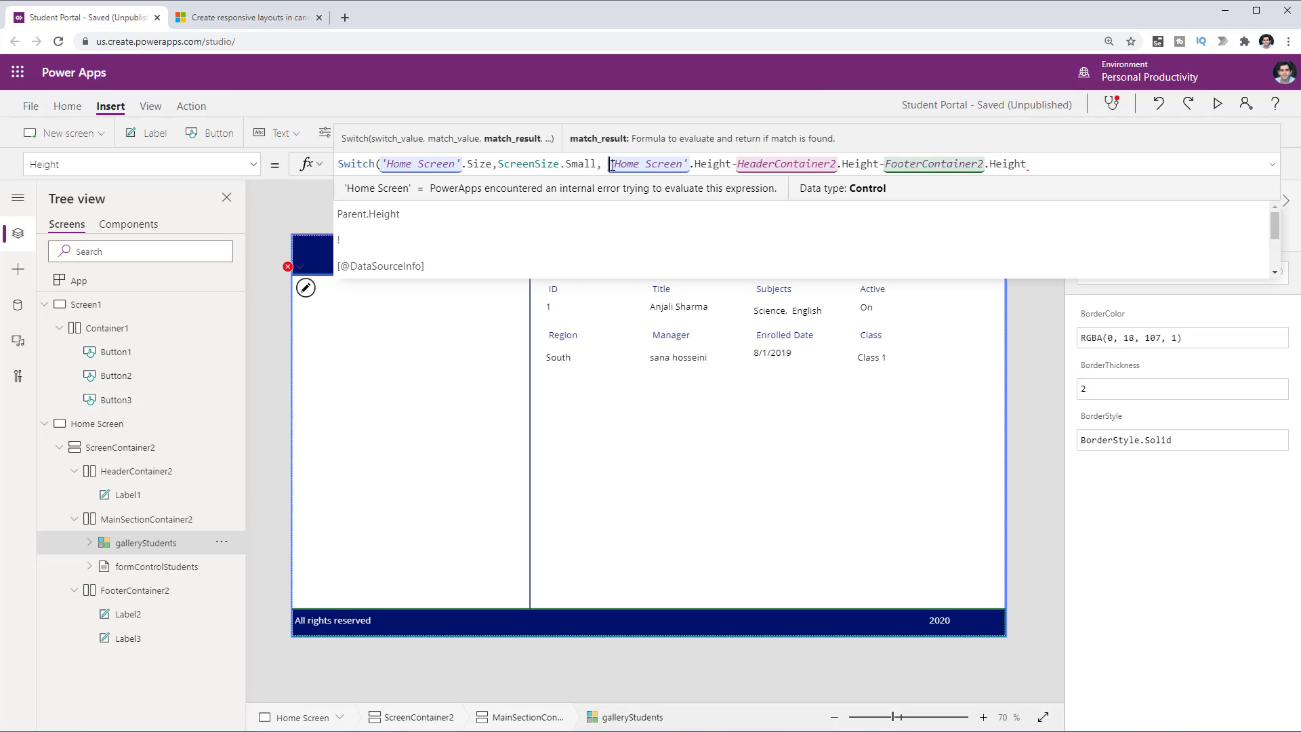
pyautogui.write('(')
pyautogui.press('End')
pyautogui.write(')')
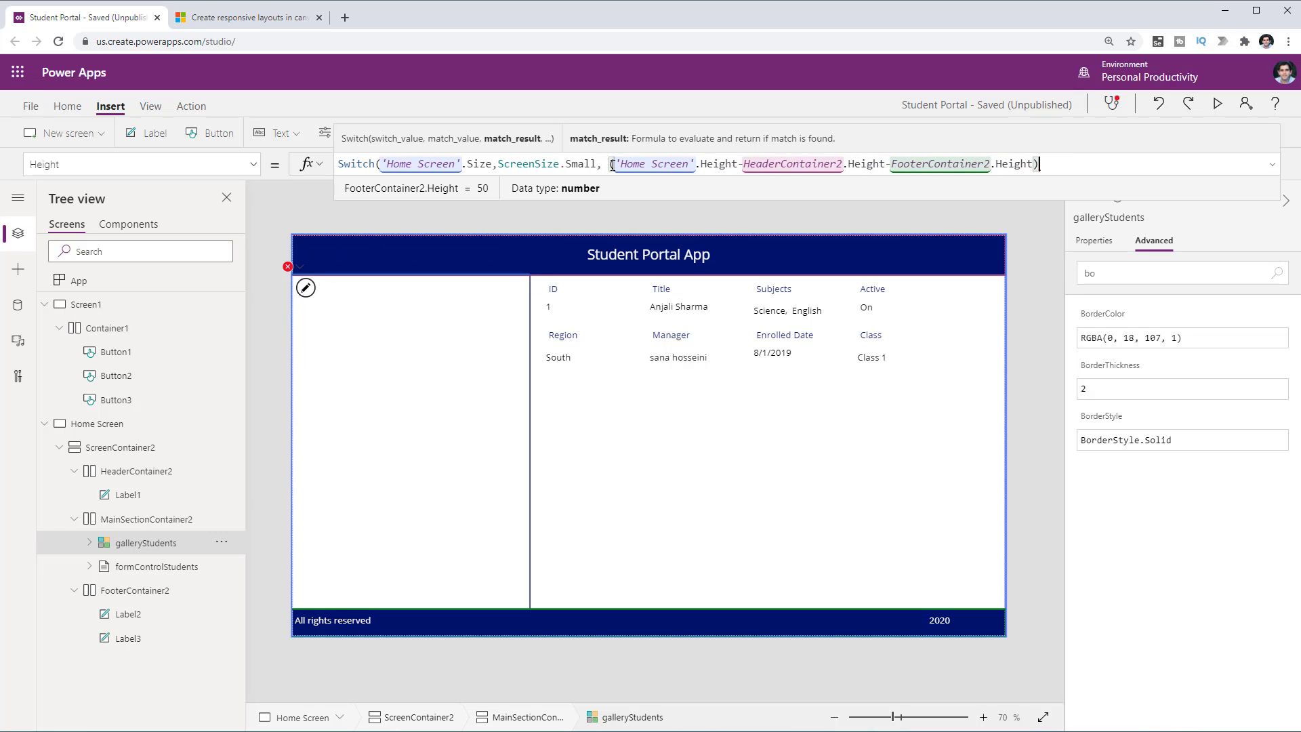
pyautogui.write('/2,')
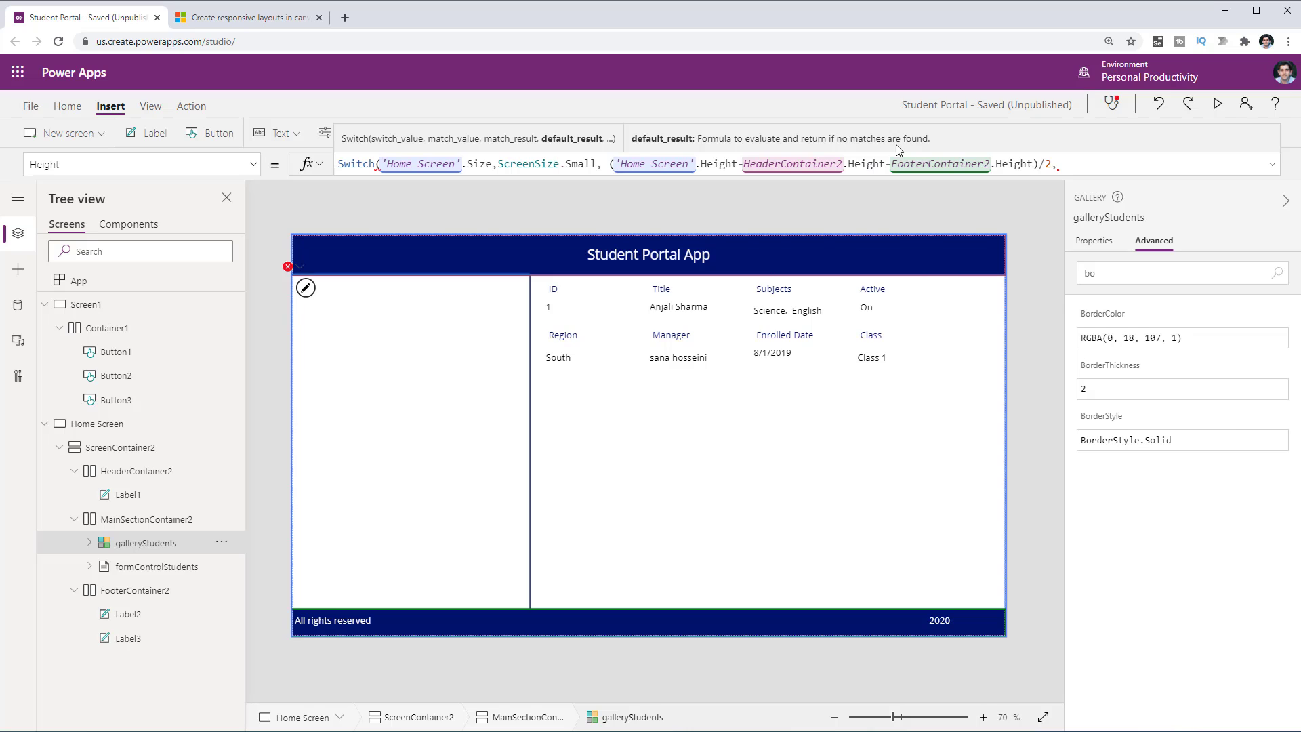
# Add 'Home Screen'.Height-HeaderContainer2.Height-FooterContainer2.Height as the Switch default result, close the formula and format it across multiple lines
pyautogui.click(1031, 165)
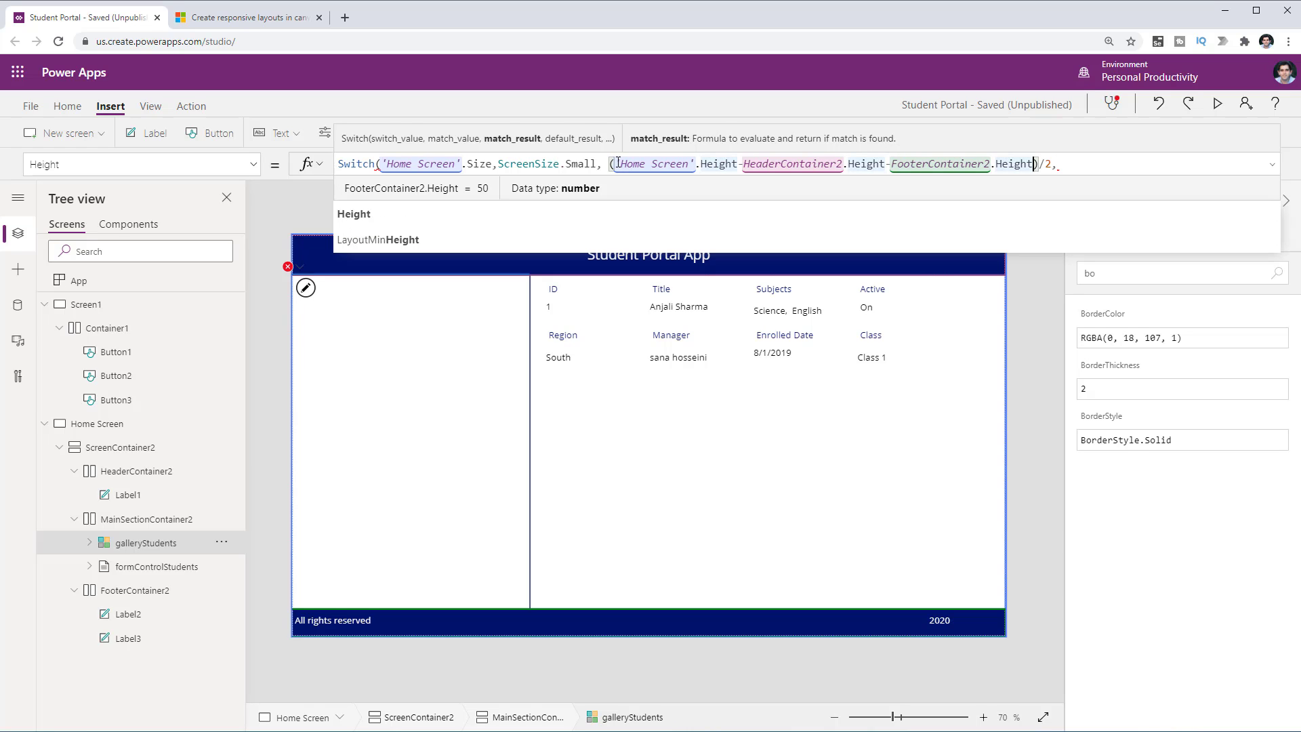
pyautogui.click(1087, 165)
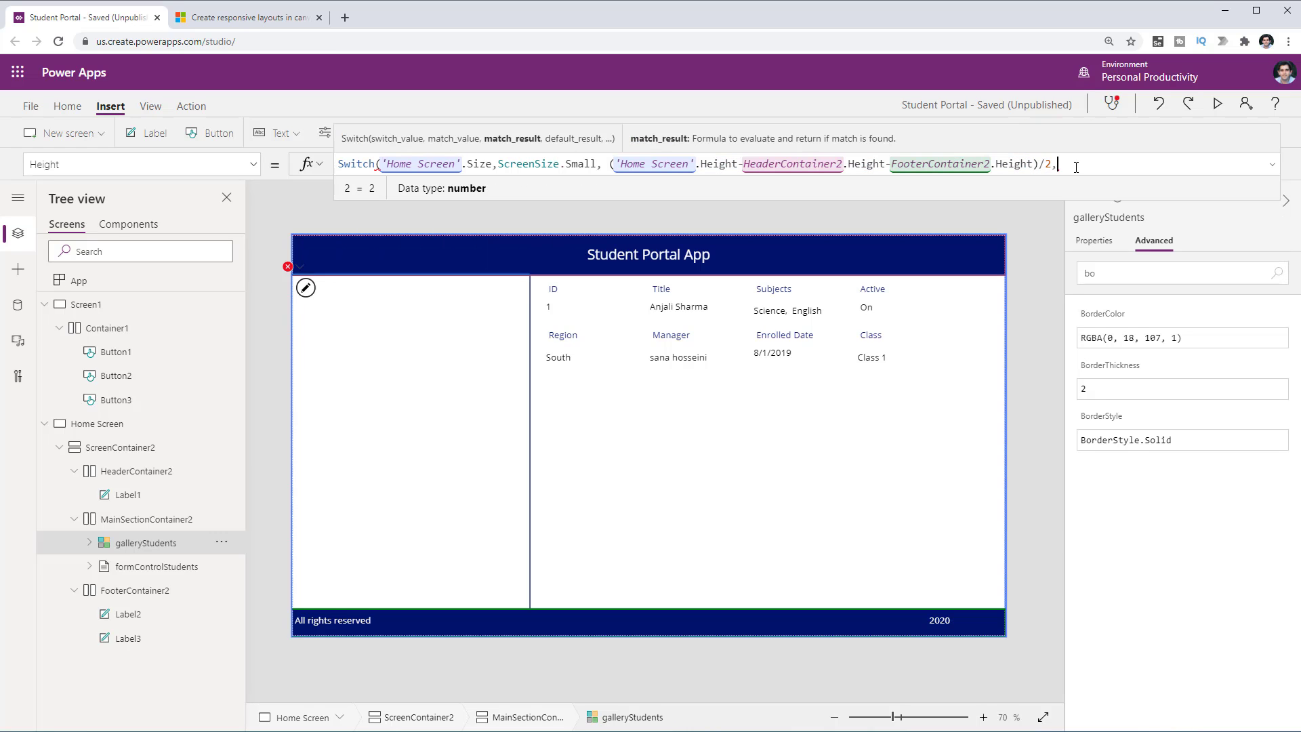
pyautogui.write("'Home Screen'.Height-HeaderContainer2.Height-FooterContainer2.Height")
pyautogui.write(')')
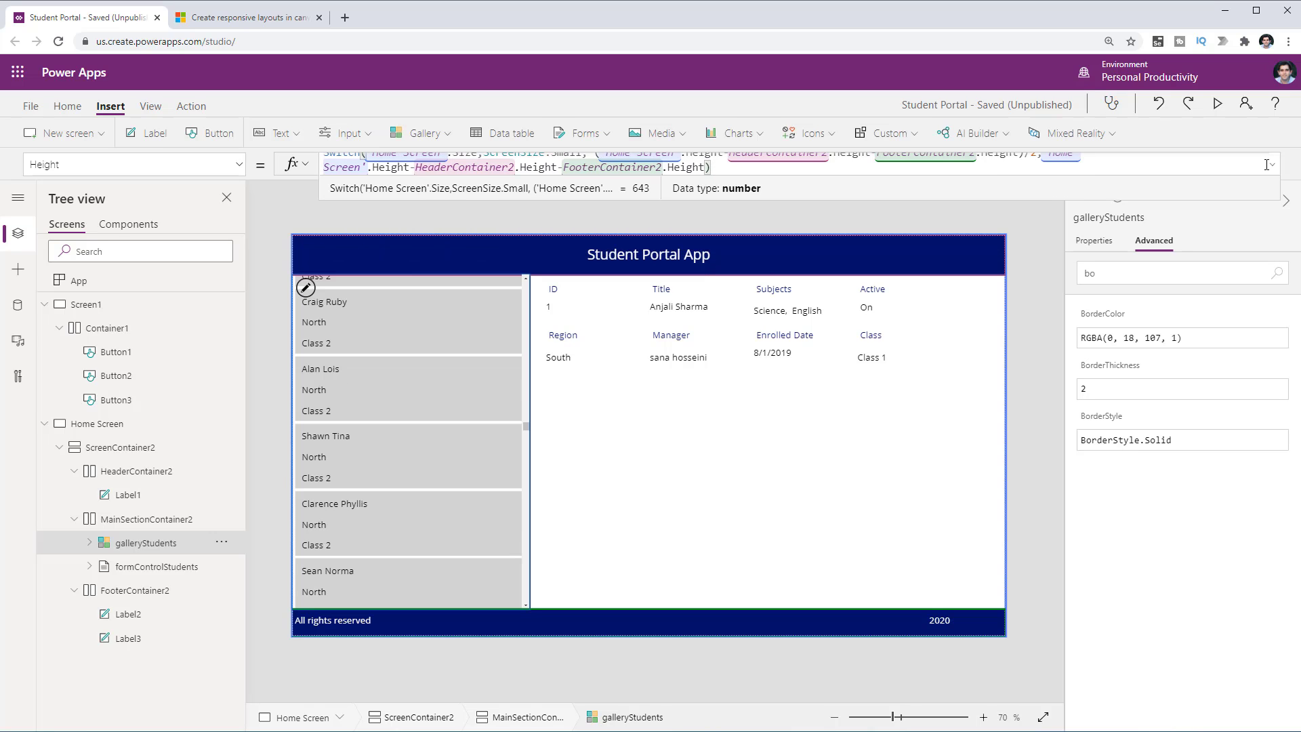
pyautogui.click(1272, 165)
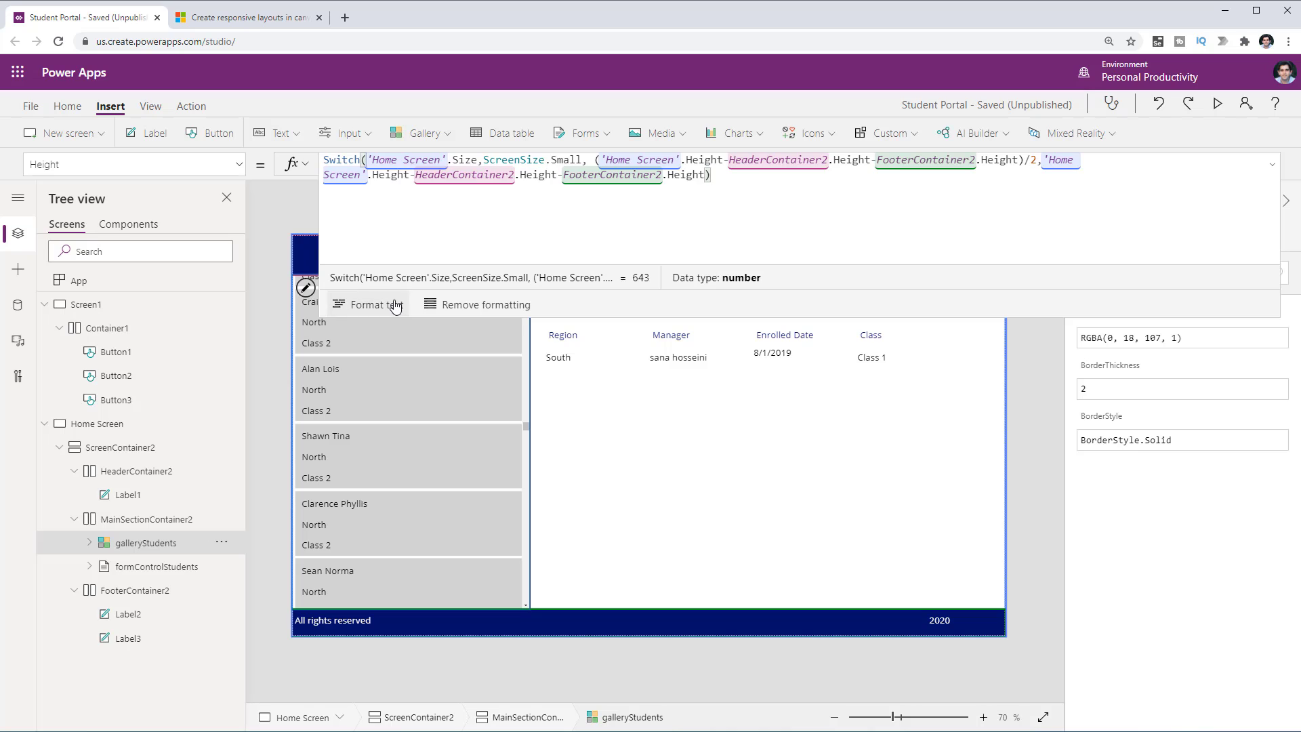
pyautogui.click(370, 305)
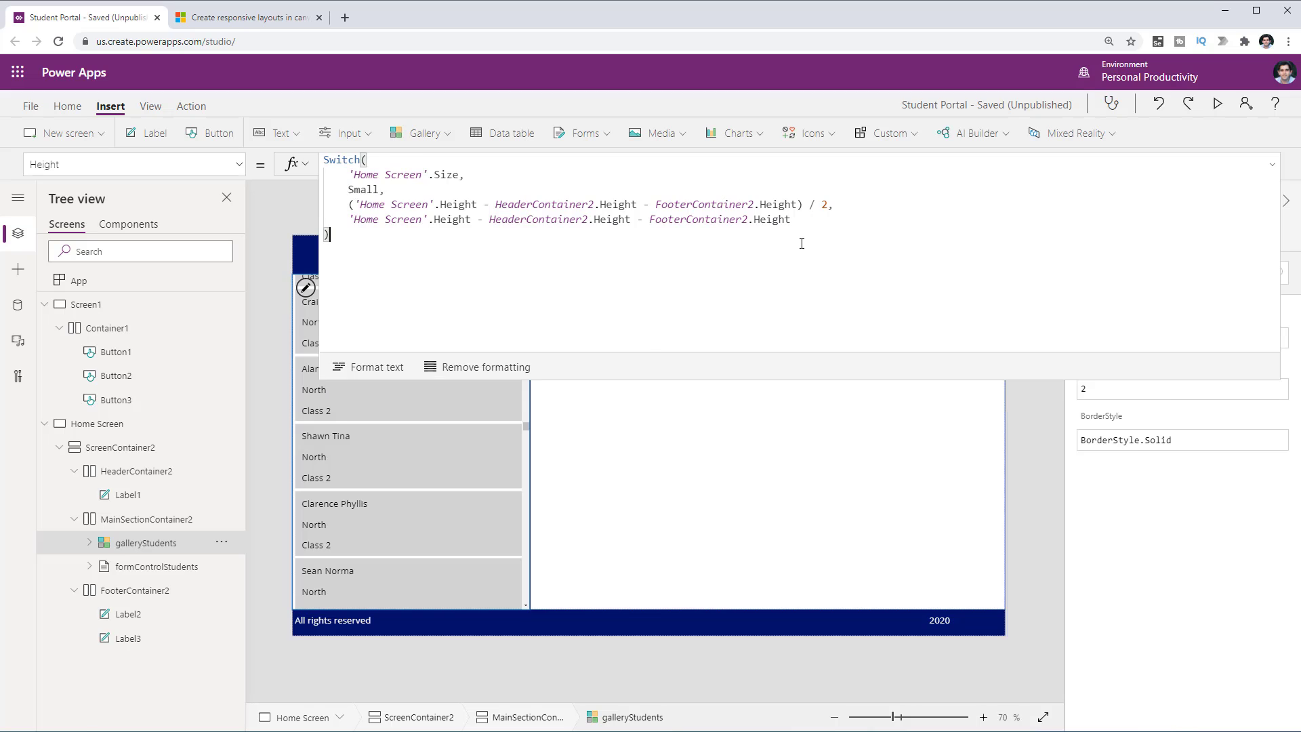
# Replace the Height formula of formControlStudents with a copy of the complete Switch formula from galleryStudents
pyautogui.hotkey('ctrl', 'a')
pyautogui.hotkey('ctrl', 'c')
pyautogui.click(139, 568)
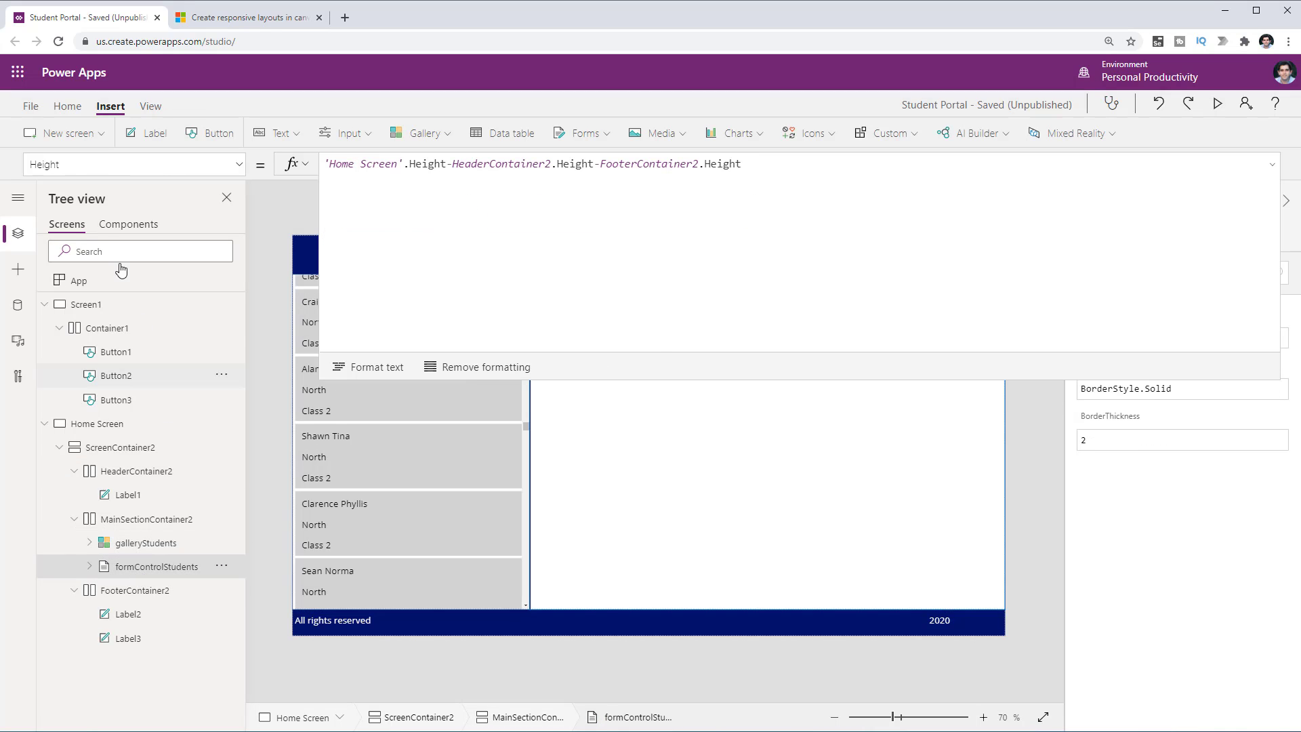
pyautogui.click(464, 193)
pyautogui.hotkey('ctrl', 'a')
pyautogui.hotkey('ctrl', 'v')
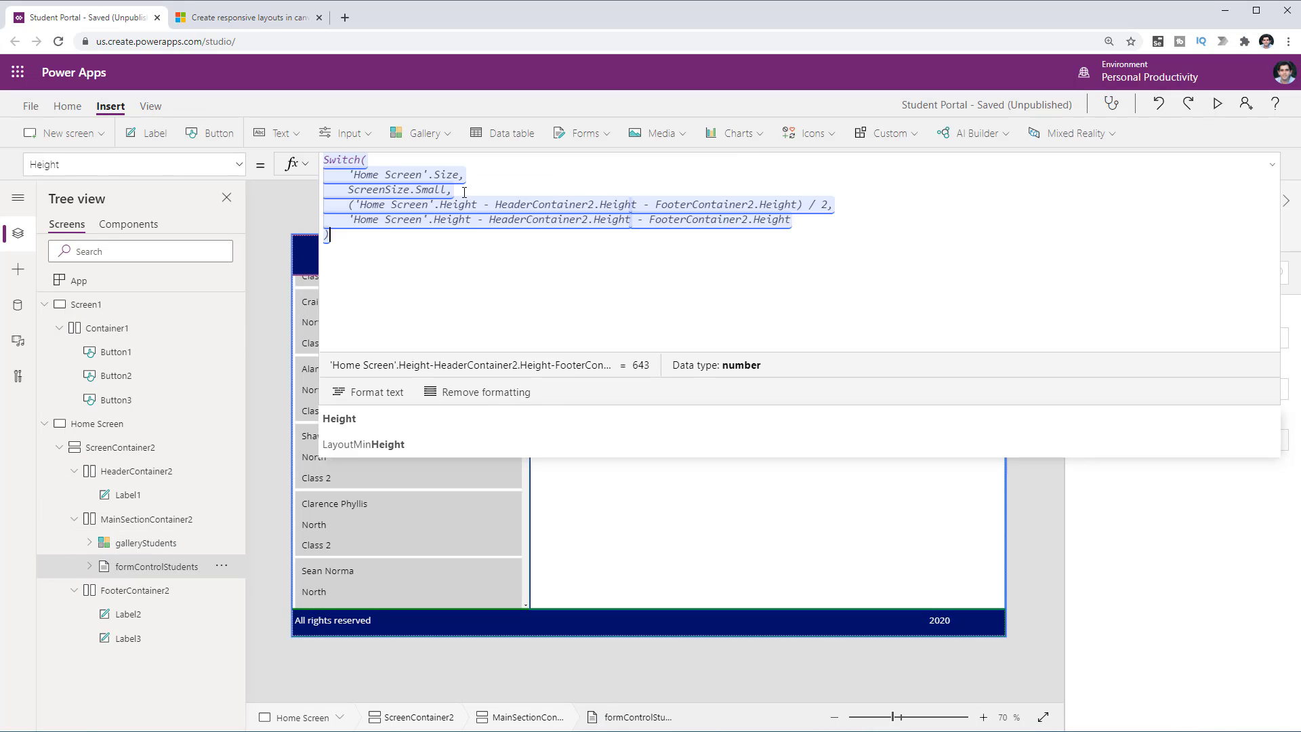
# Preview the app at phone-like width, scroll the gallery to its start, select several students to check the form, restore full width and return to editing
pyautogui.click(1218, 103)
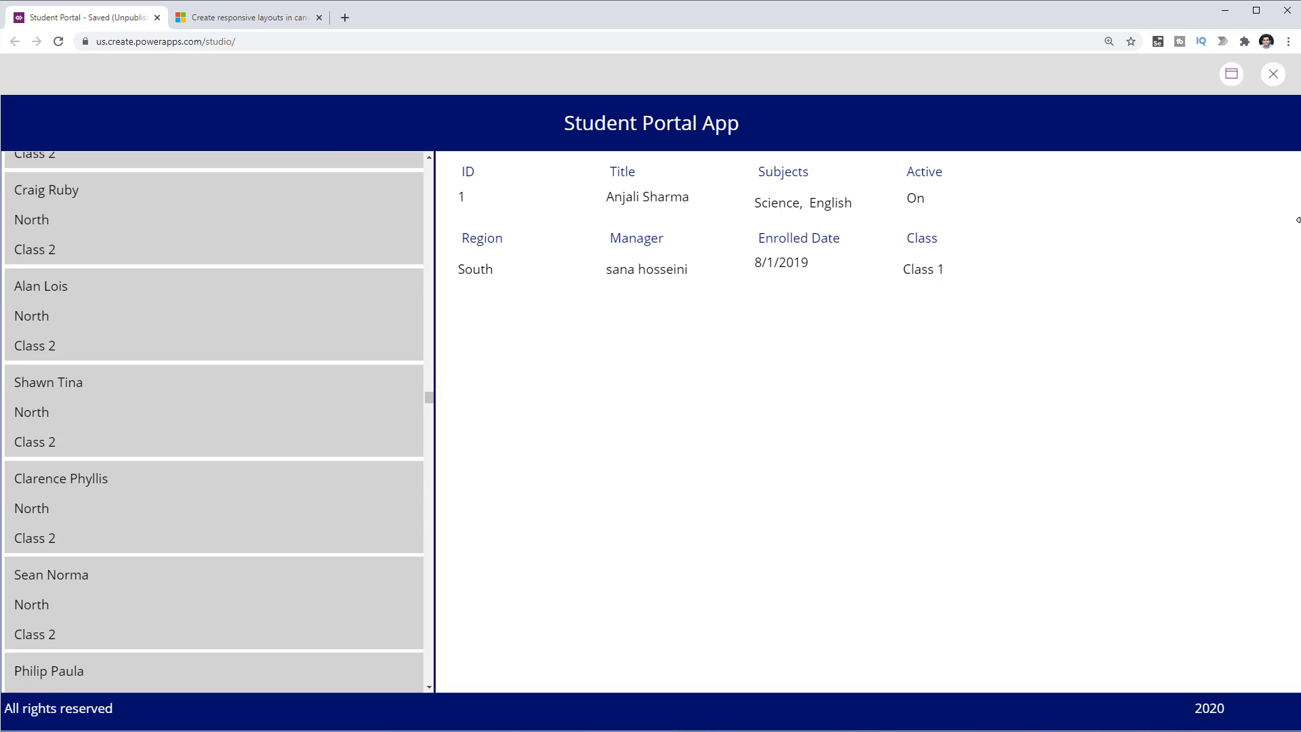
pyautogui.moveTo(1298, 220); pyautogui.dragTo(206, 267)
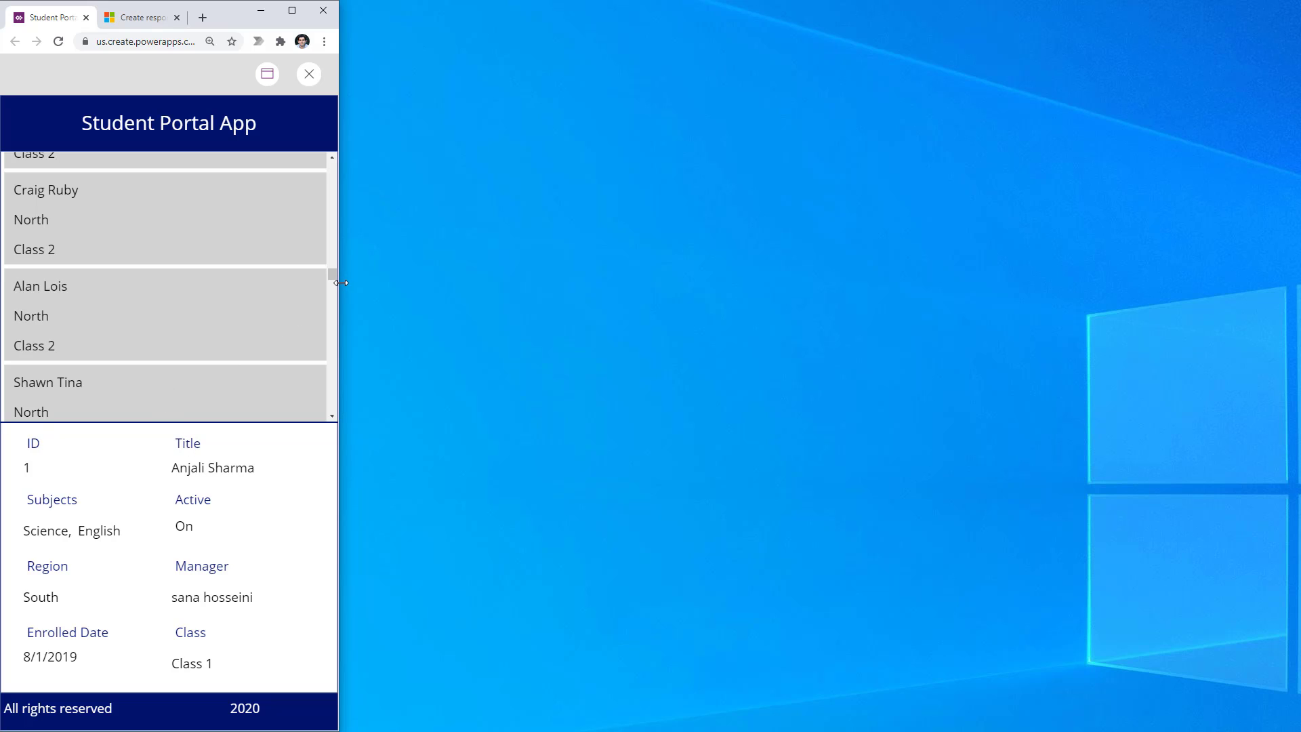
pyautogui.moveTo(332, 273); pyautogui.dragTo(317, 128)
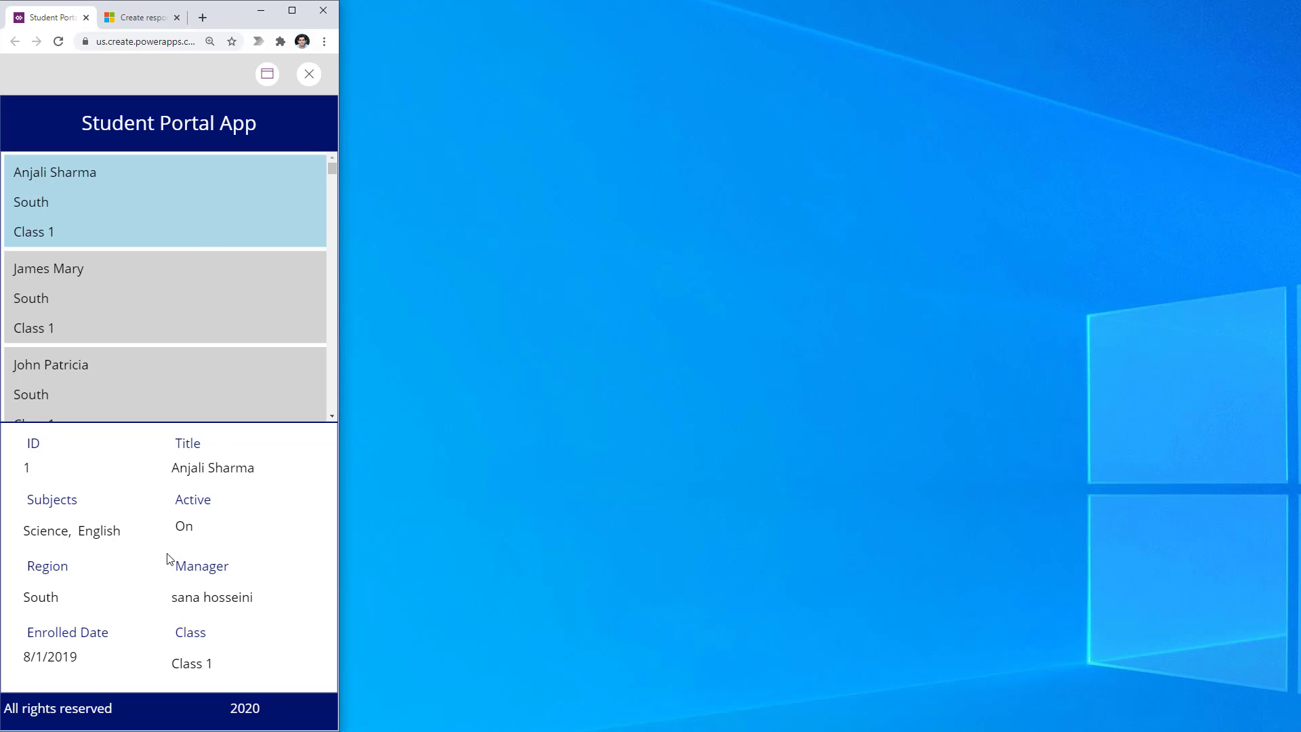
pyautogui.click(85, 298)
pyautogui.click(129, 410)
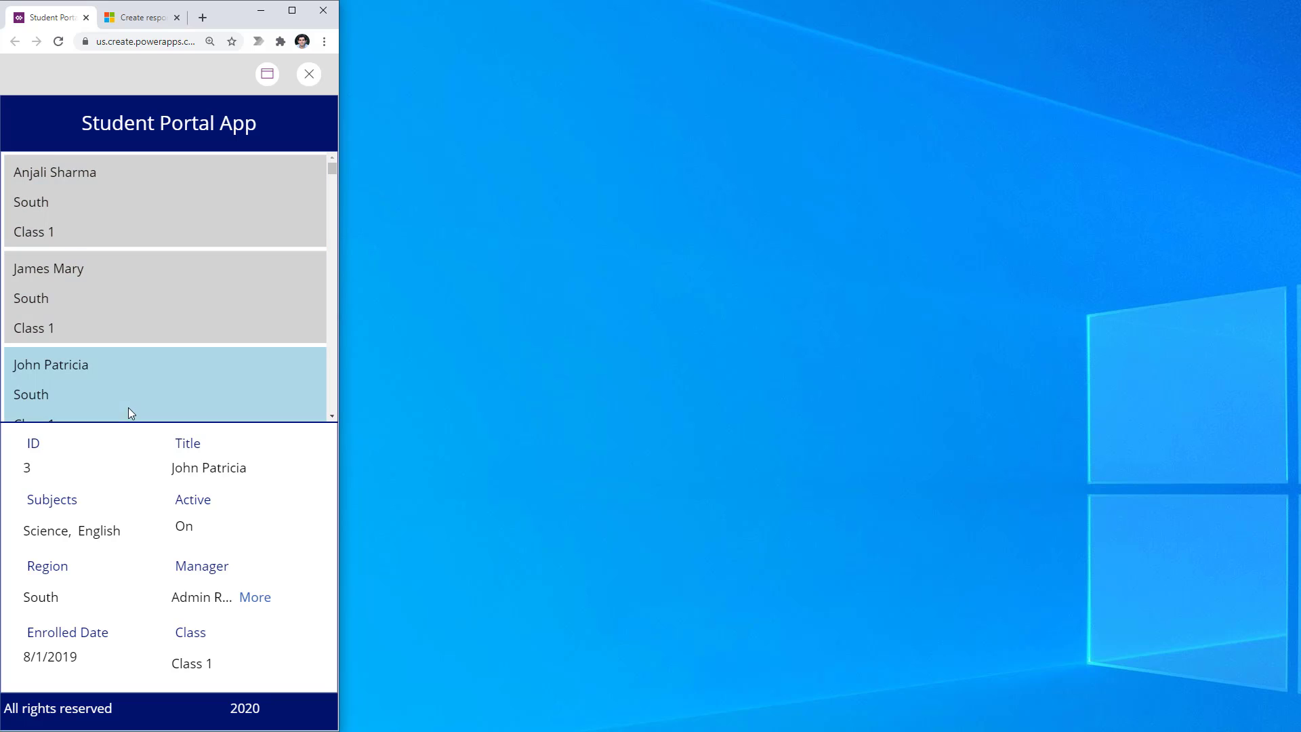
pyautogui.click(131, 304)
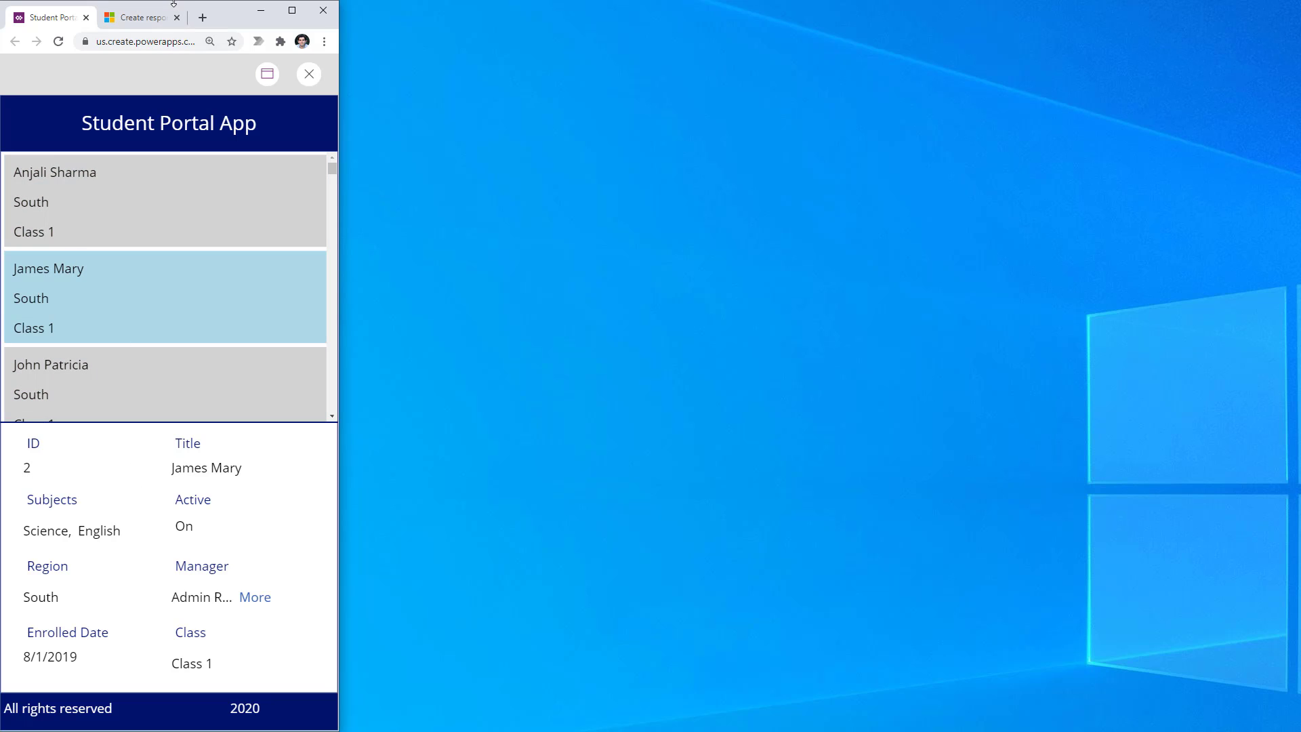
pyautogui.moveTo(174, 8)
pyautogui.mouseDown()
pyautogui.moveTo(176, 136)
pyautogui.moveTo(176, 1)
pyautogui.mouseUp()
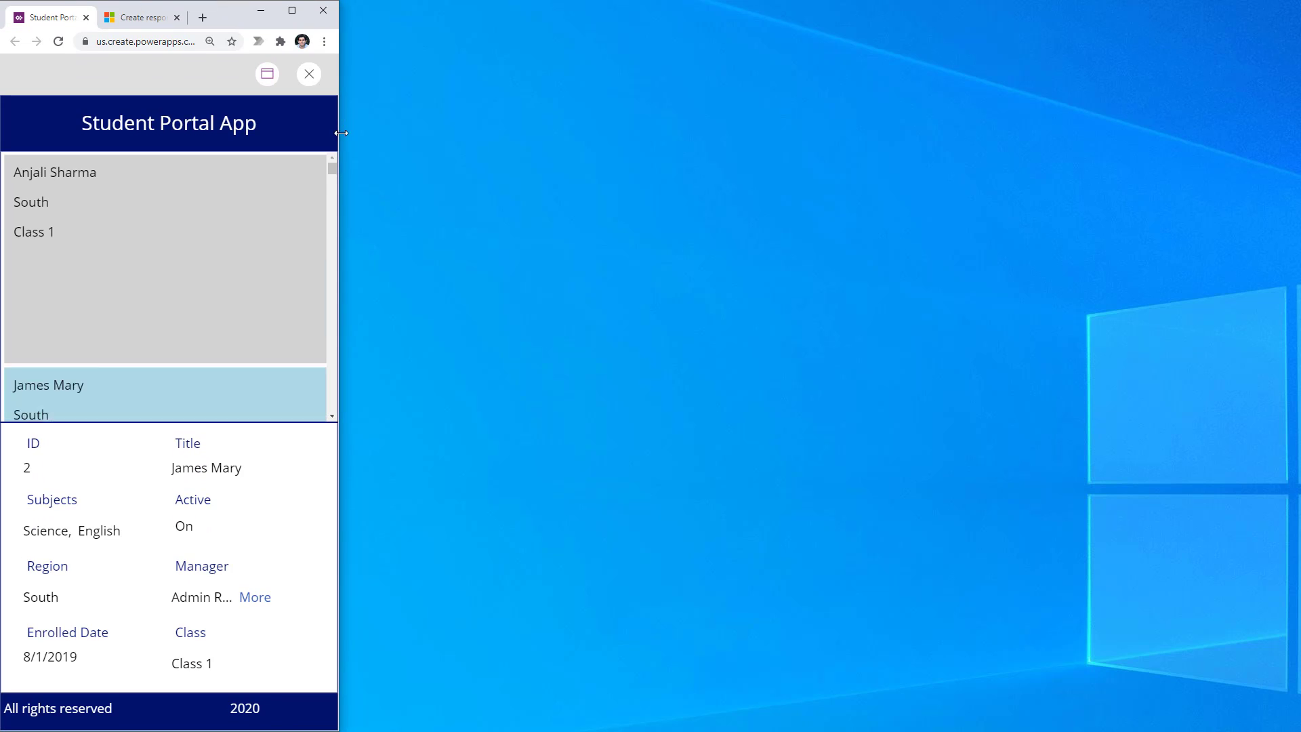
pyautogui.moveTo(341, 130); pyautogui.dragTo(1299, 135)
pyautogui.click(1260, 75)
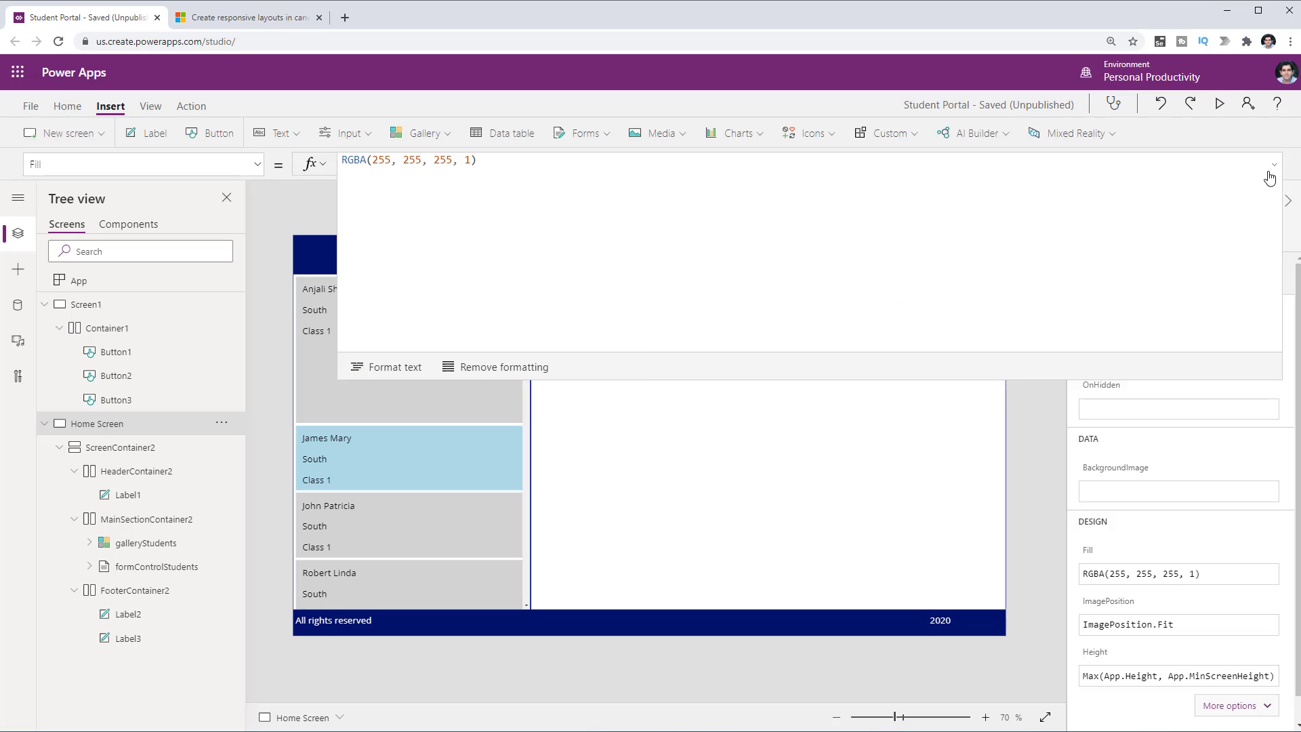